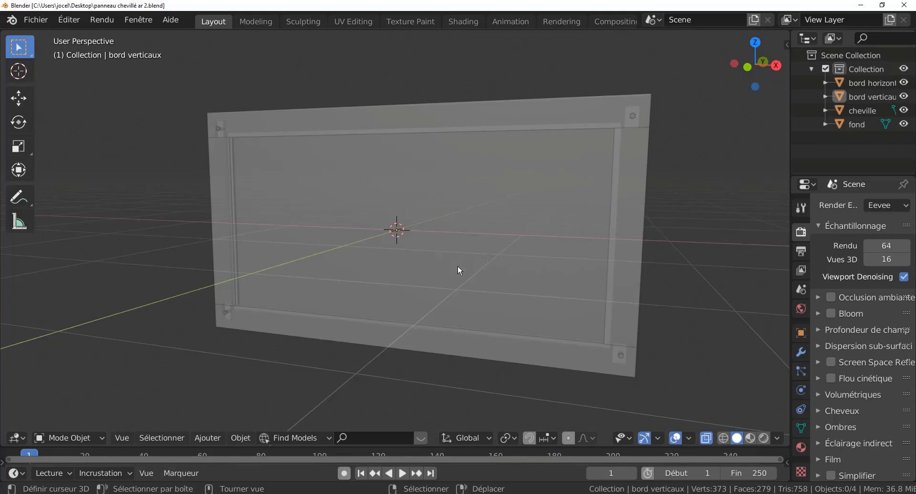
# Turn off the see-through display so the assembled panel appears as opaque solids
pyautogui.moveTo(511, 263); pyautogui.dragTo(487, 274, button='middle')
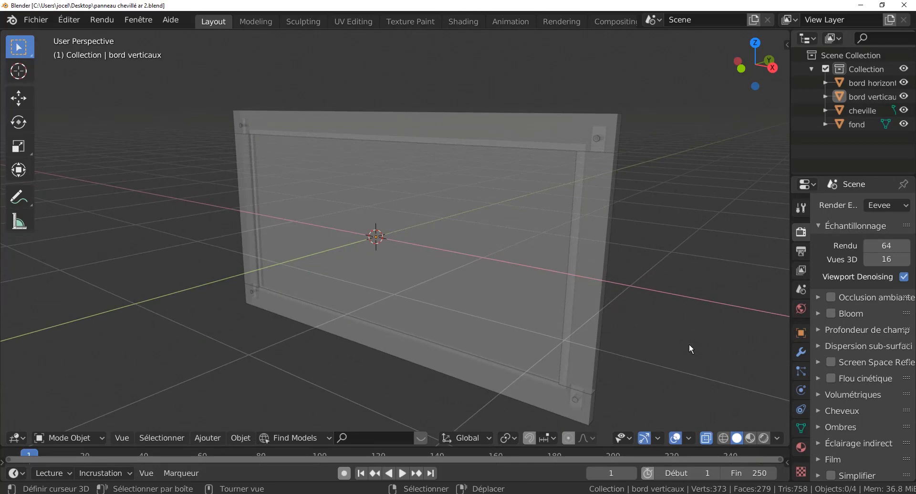
pyautogui.hotkey('alt', 'z')
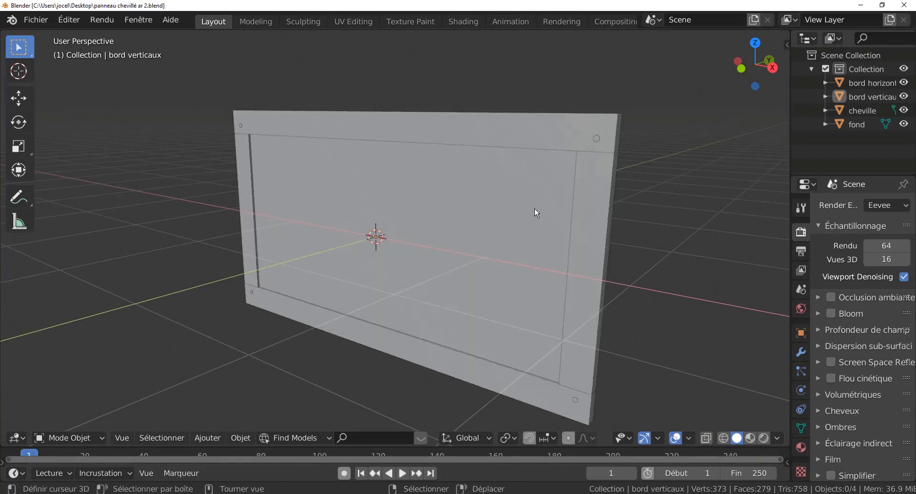
pyautogui.moveTo(426, 303)
pyautogui.mouseDown(button='middle')
pyautogui.moveTo(428, 277)
pyautogui.moveTo(438, 305)
pyautogui.mouseUp(button='middle')
# Isolate the panel's horizontal edge pieces, examine their grooves, mortises and dowel holes, and restore the full assembly
pyautogui.moveTo(468, 172); pyautogui.dragTo(478, 121, button='right')
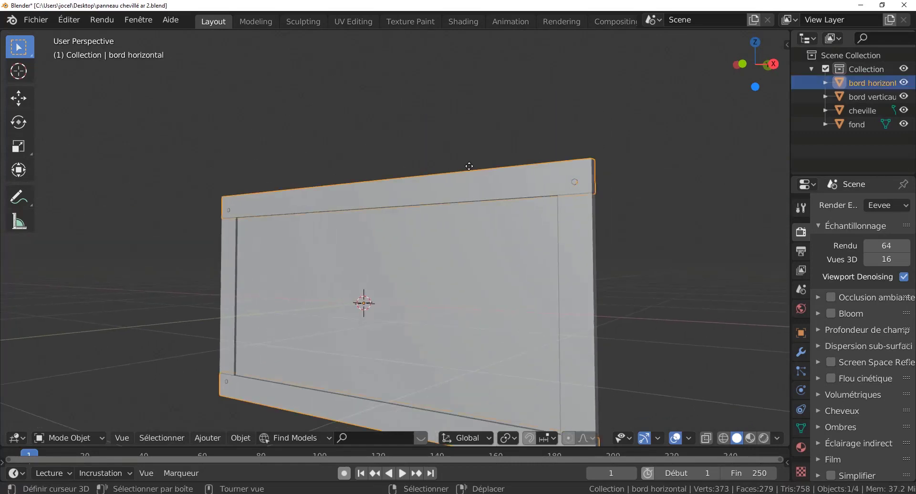
pyautogui.rightClick(478, 121)
pyautogui.press('KP_Divide')
pyautogui.moveTo(670, 187); pyautogui.dragTo(587, 192, button='middle')
pyautogui.scroll(2, 585, 187)
pyautogui.keyDown('shift'); pyautogui.moveTo(565, 162); pyautogui.dragTo(528, 282, button='middle'); pyautogui.keyUp('shift')
pyautogui.scroll(3, 523, 194)
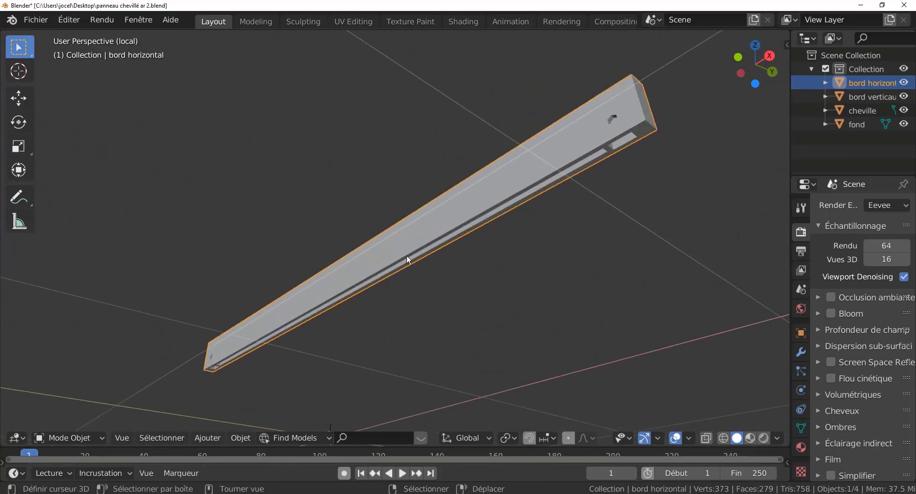
pyautogui.moveTo(617, 127); pyautogui.dragTo(550, 243, button='middle')
pyautogui.scroll(-2, 535, 224)
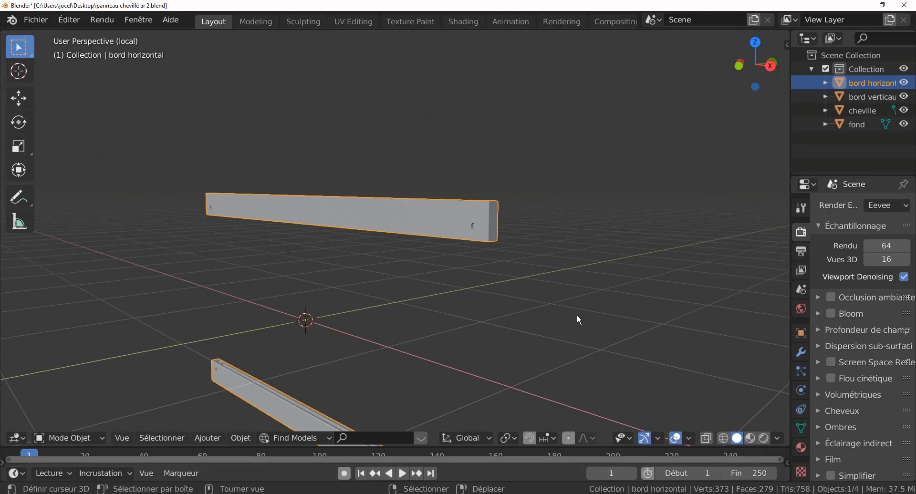
pyautogui.press('KP_Divide')
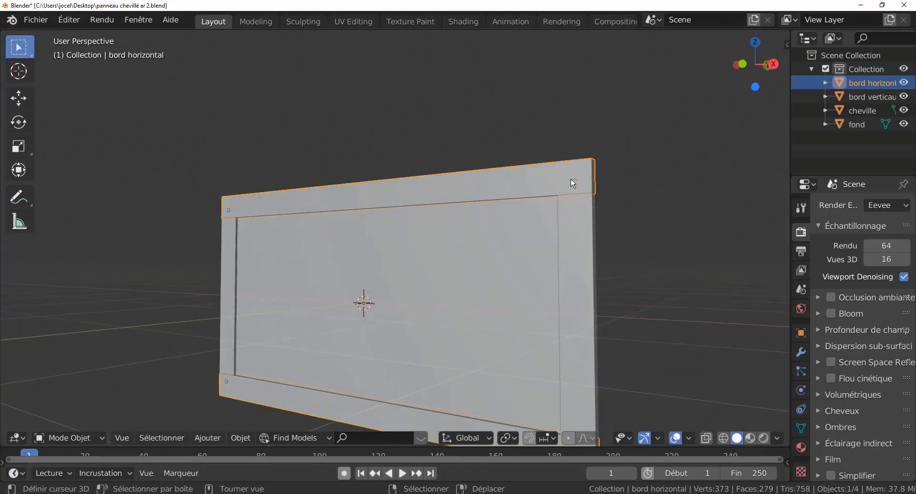
# Isolate the corner dowels to view them on their own, and bring the whole panel back
pyautogui.click(575, 181)
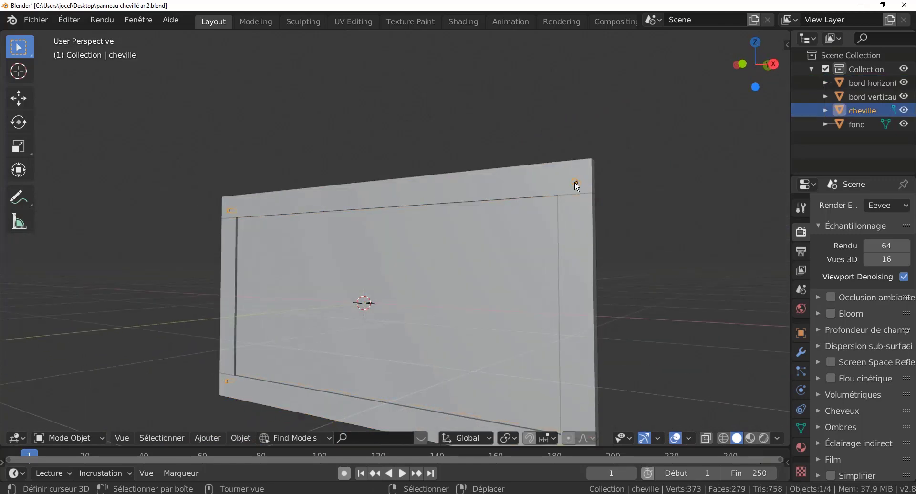
pyautogui.press('KP_Divide')
pyautogui.press('KP_Divide')
# Isolate the vertical edge pieces, examine their tenons, grooves and dowel holes, and return to the full assembly
pyautogui.click(574, 314)
pyautogui.press('KP_Divide')
pyautogui.moveTo(655, 329); pyautogui.dragTo(524, 205, button='middle')
pyautogui.moveTo(498, 233); pyautogui.dragTo(538, 144, button='middle')
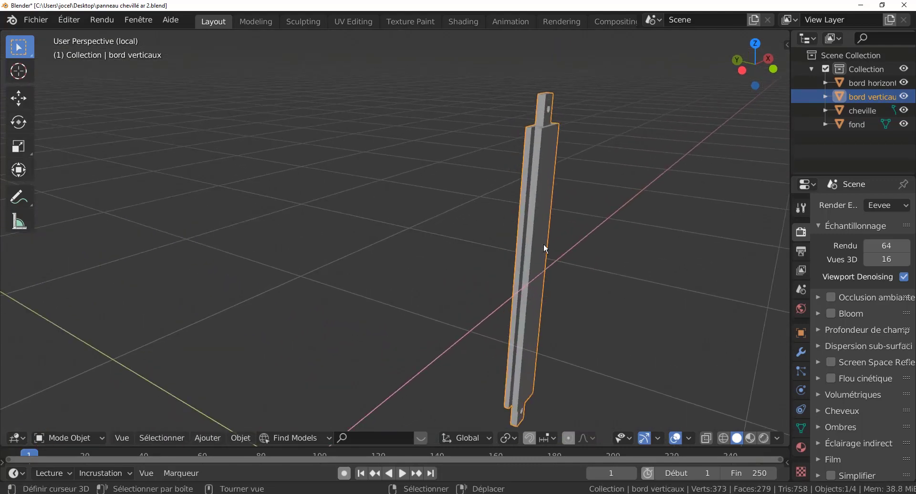
pyautogui.scroll(-5, 543, 246)
pyautogui.keyDown('shift'); pyautogui.moveTo(552, 276); pyautogui.dragTo(582, 213, button='middle'); pyautogui.keyUp('shift')
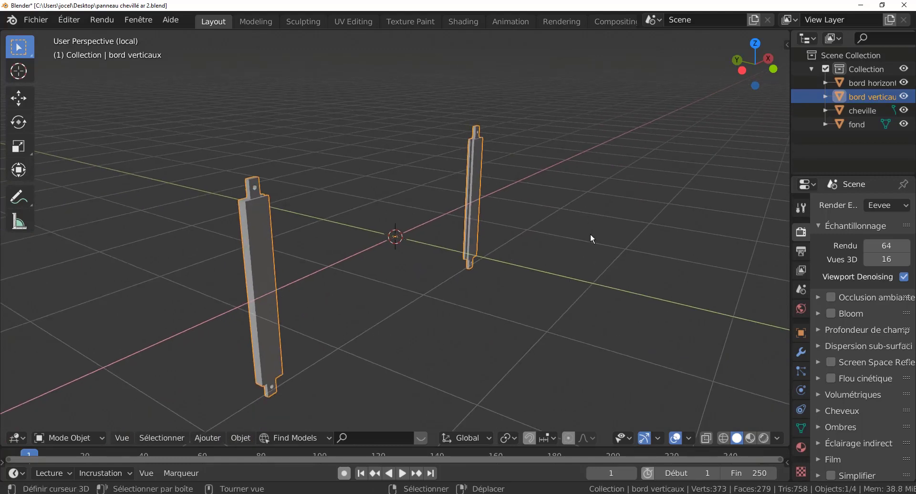
pyautogui.press('KP_Divide')
# Isolate the back panel to inspect its shape, and return to the complete assembly
pyautogui.click(424, 286)
pyautogui.press('KP_Divide')
pyautogui.moveTo(425, 287); pyautogui.dragTo(487, 280, button='middle')
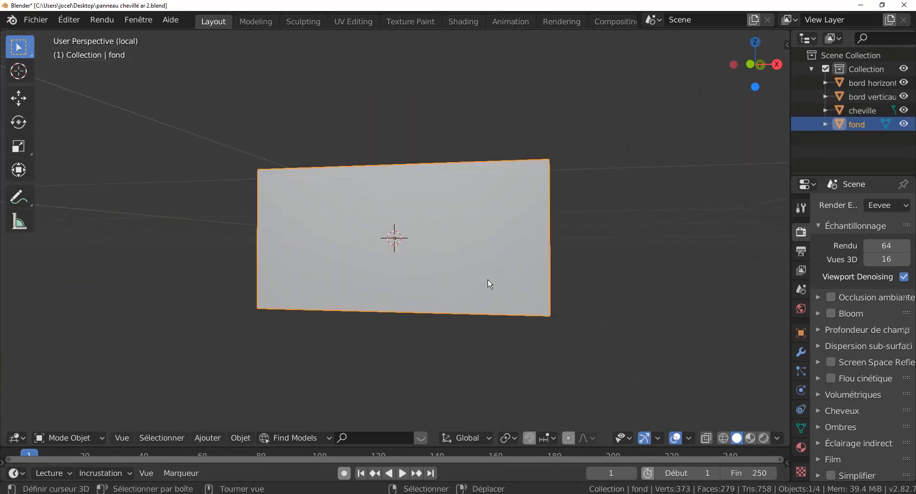
pyautogui.press('KP_Divide')
pyautogui.scroll(-2, 476, 277)
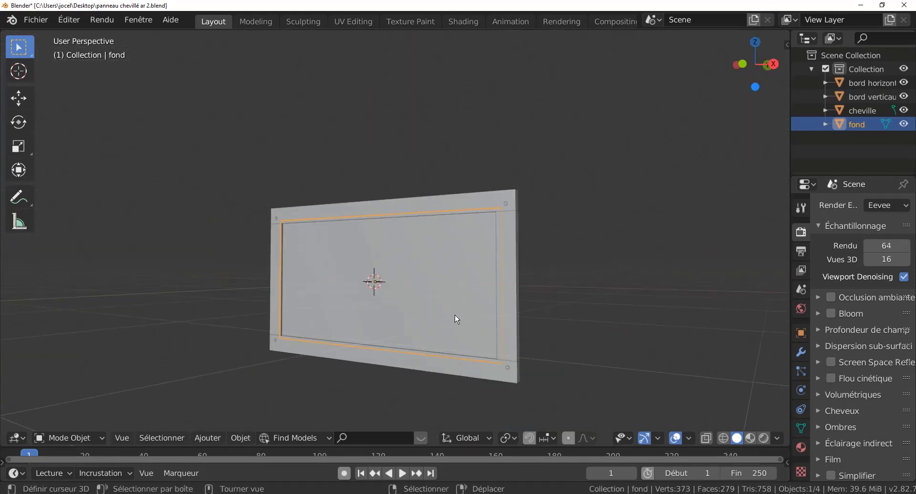
pyautogui.moveTo(454, 262); pyautogui.dragTo(448, 288, button='middle')
pyautogui.scroll(2, 464, 282)
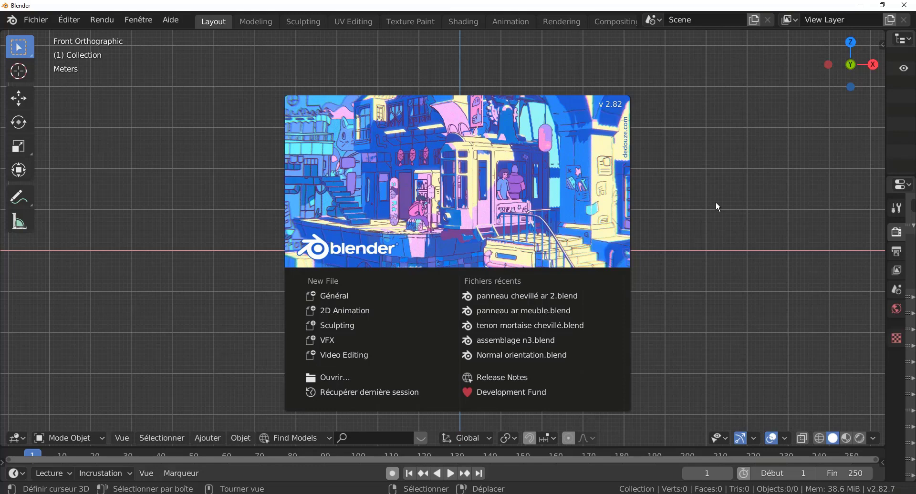
# Dismiss the splash screen and add a cube mesh to the empty scene
pyautogui.click(698, 224)
pyautogui.moveTo(504, 296); pyautogui.dragTo(476, 316, button='middle')
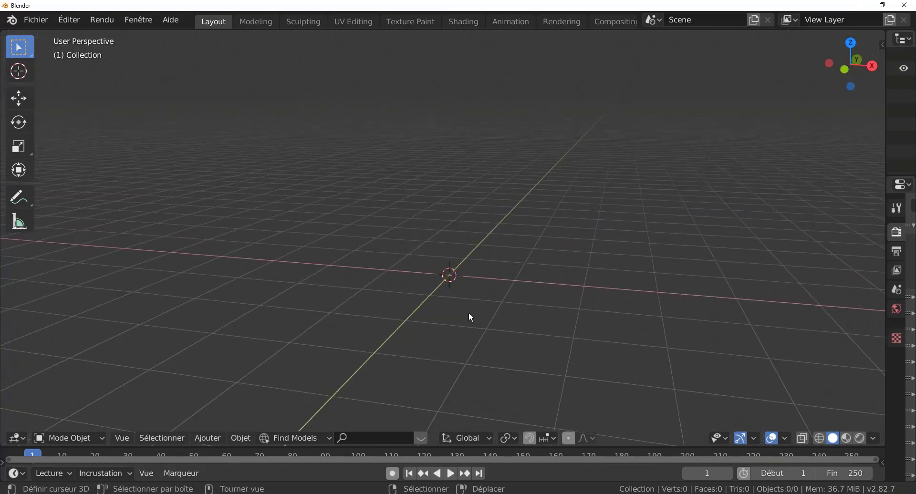
pyautogui.click(207, 437)
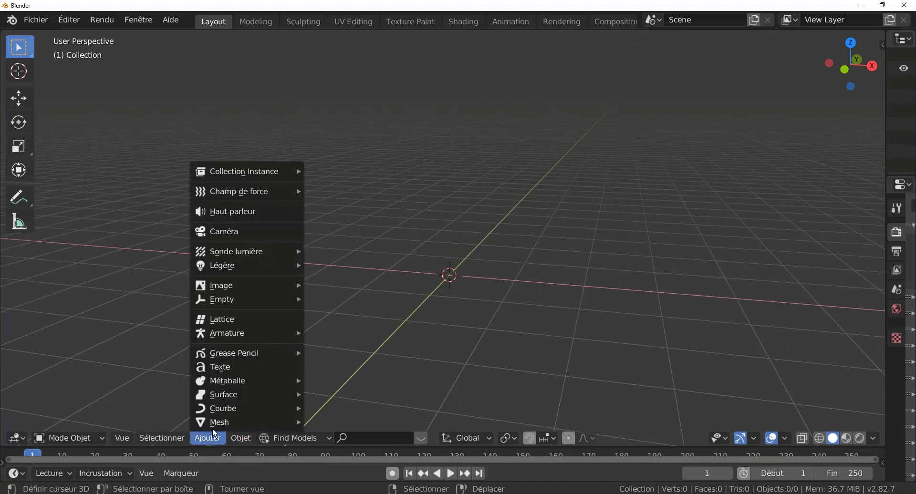
pyautogui.moveTo(217, 422)
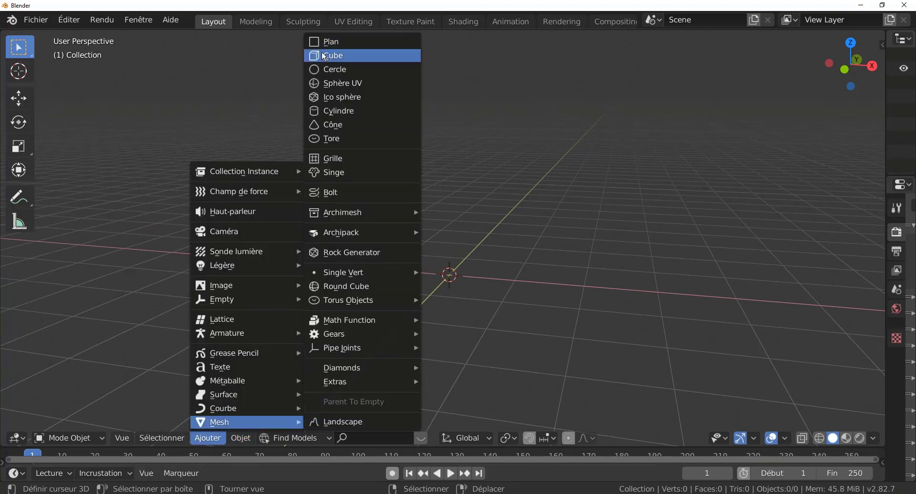
pyautogui.click(325, 56)
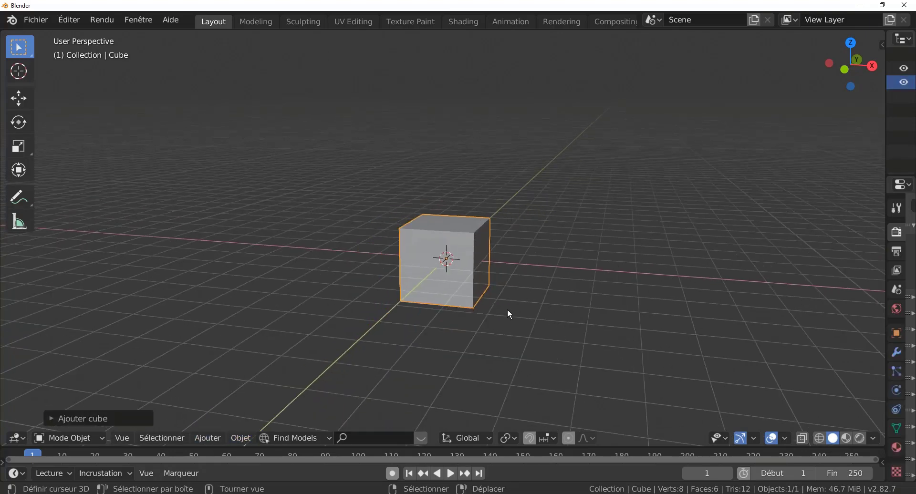
# Scale the cube freely along X into a long beam and reduce its thickness along Y
pyautogui.scroll(-2, 508, 310)
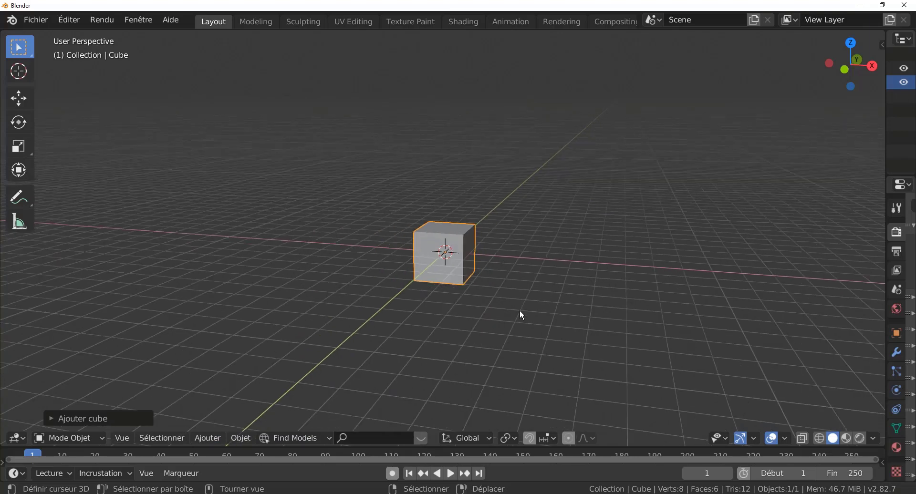
pyautogui.press('s')
pyautogui.press('x')
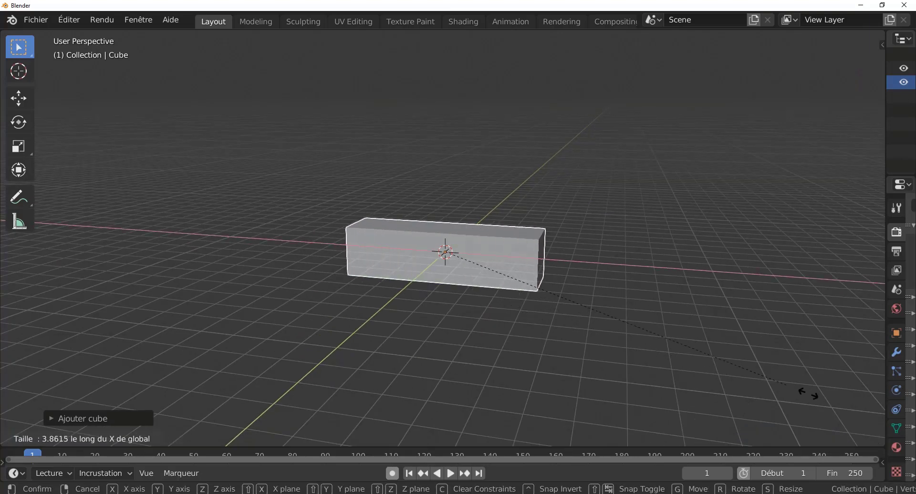
pyautogui.press('Return')
pyautogui.moveTo(514, 252); pyautogui.dragTo(512, 250, button='middle')
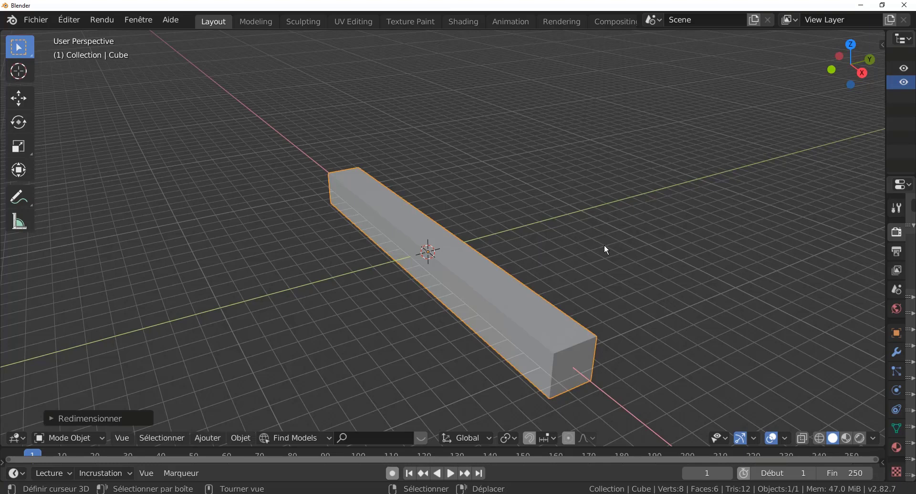
pyautogui.press('s')
pyautogui.press('y')
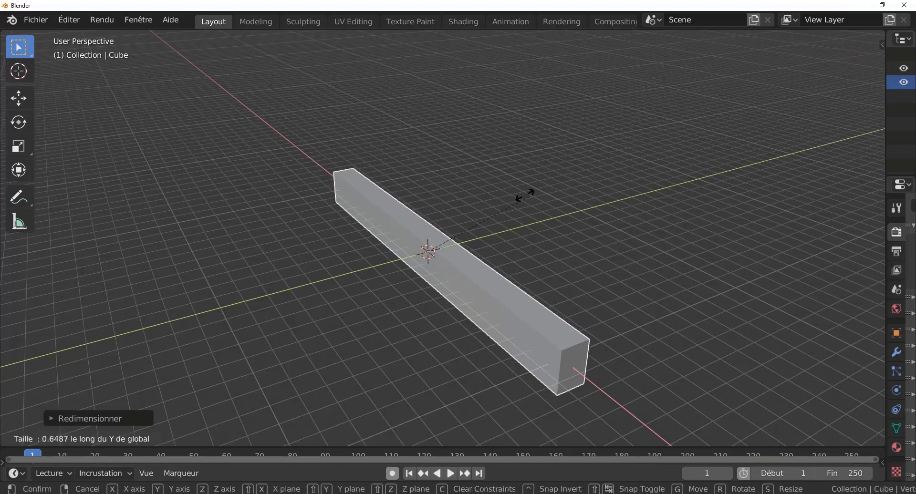
pyautogui.click(469, 200)
# Shorten the beam in Edit Mode by moving its negative-X end face along X until it sits just beyond the origin
pyautogui.moveTo(473, 240); pyautogui.dragTo(486, 255, button='middle')
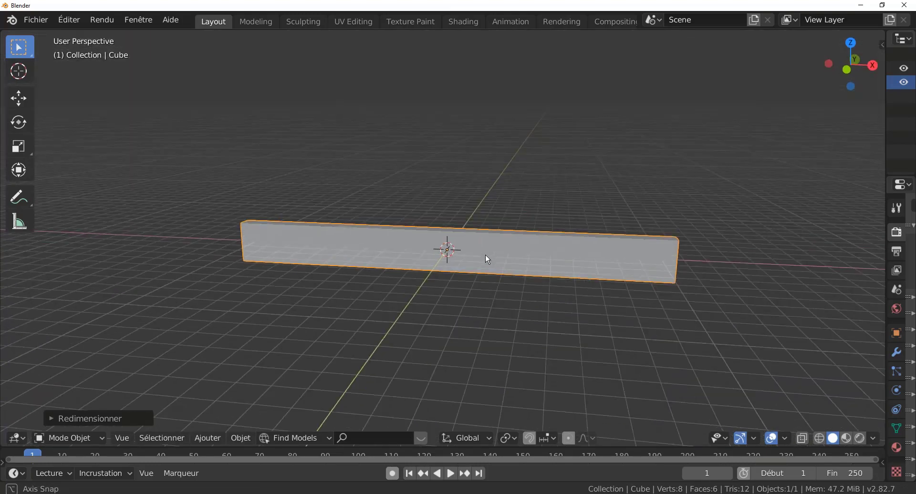
pyautogui.press('Tab')
pyautogui.moveTo(376, 272); pyautogui.dragTo(305, 292, button='middle')
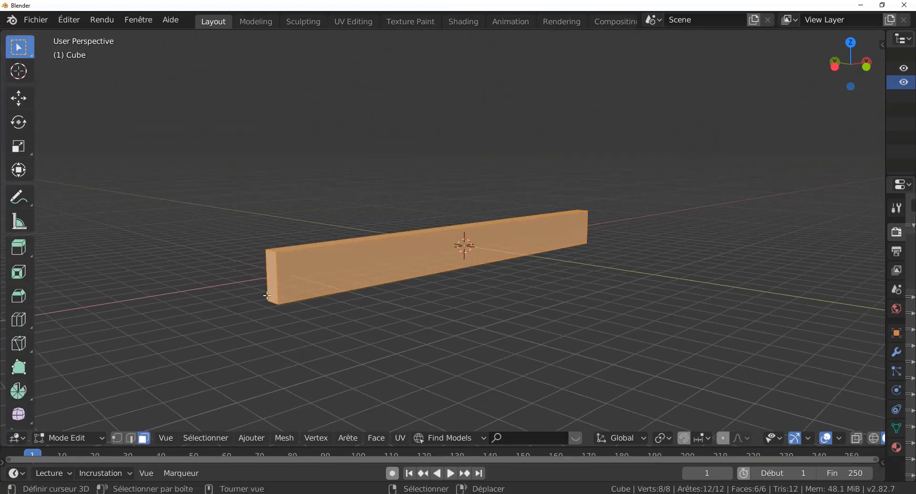
pyautogui.click(273, 276)
pyautogui.moveTo(322, 344); pyautogui.dragTo(315, 347, button='middle')
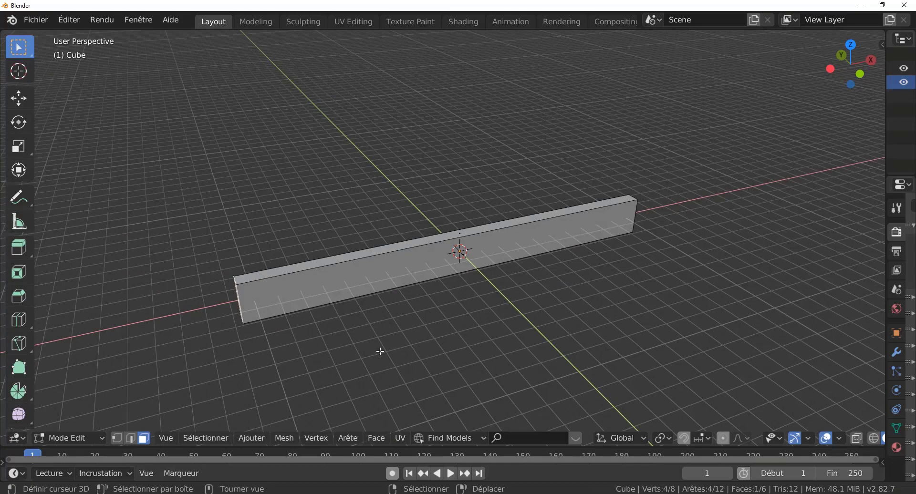
pyautogui.press('g')
pyautogui.press('x')
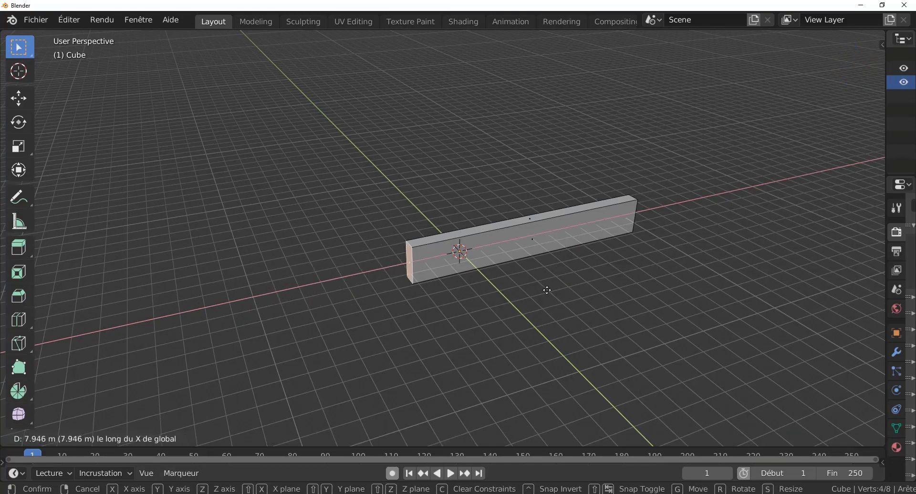
pyautogui.click(571, 282)
pyautogui.moveTo(571, 282); pyautogui.dragTo(444, 275, button='middle')
pyautogui.press('Tab')
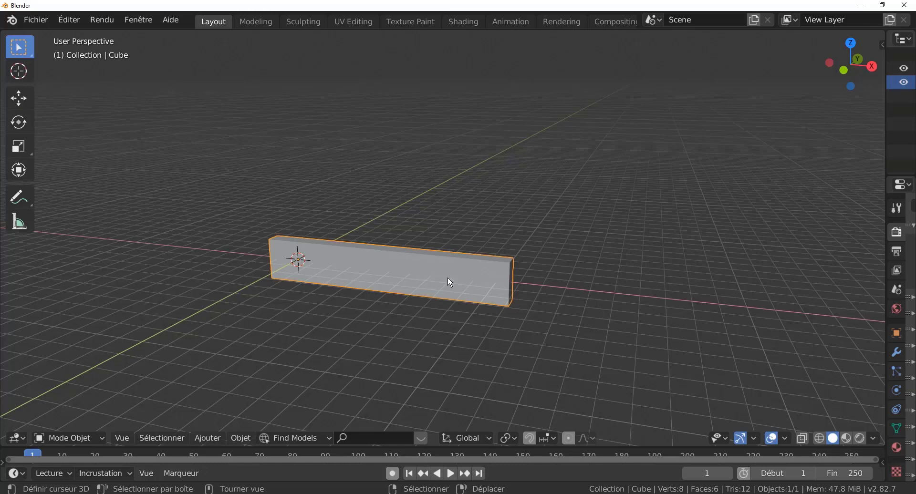
# Duplicate the beam in place and rotate the copy 90° about the Y axis
pyautogui.hotkey('shift', 'd')
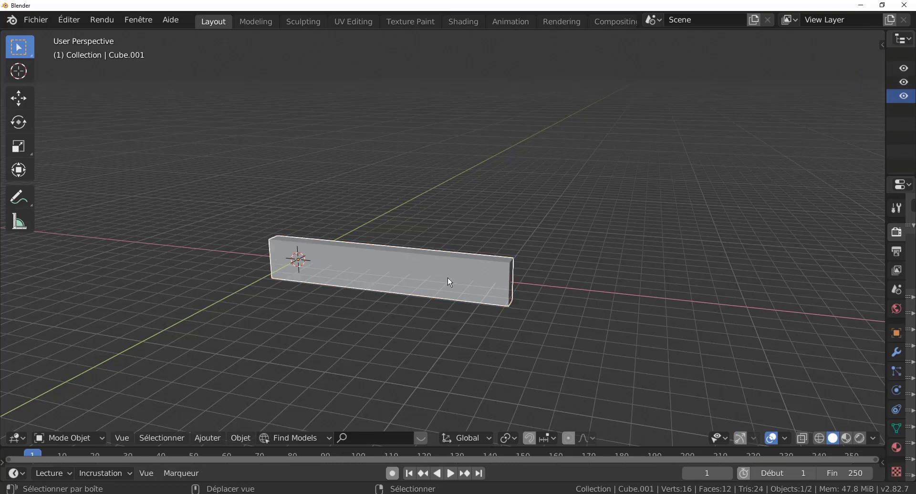
pyautogui.rightClick(447, 278)
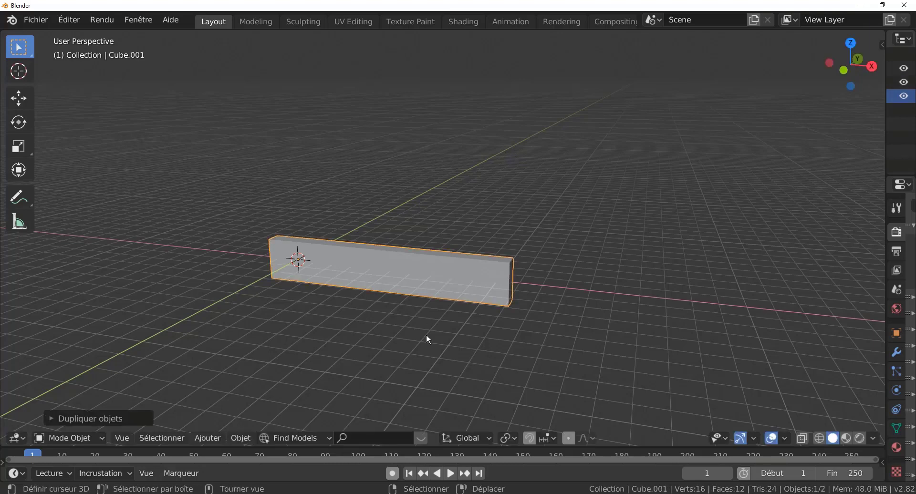
pyautogui.press('r')
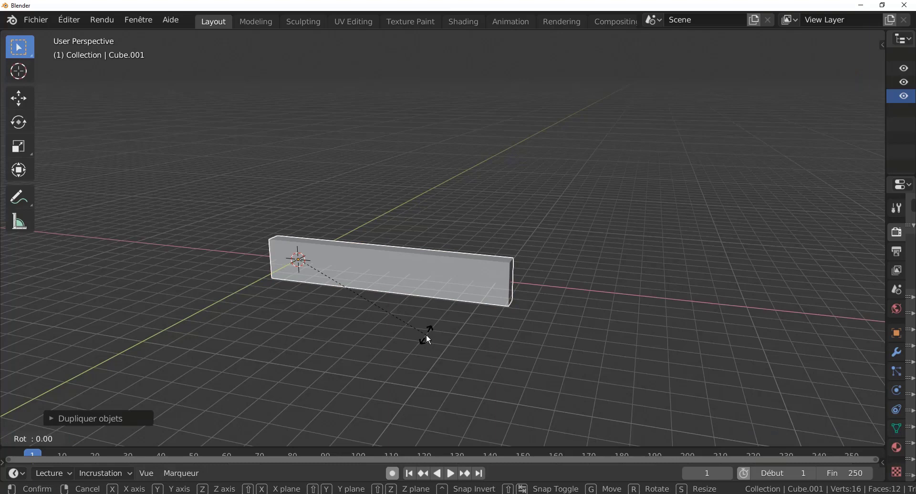
pyautogui.press('y')
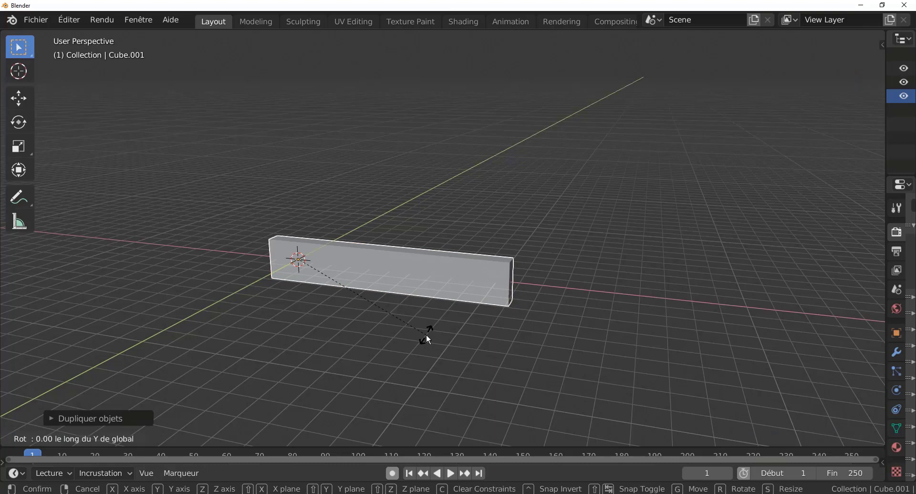
pyautogui.write('90')
pyautogui.press('Return')
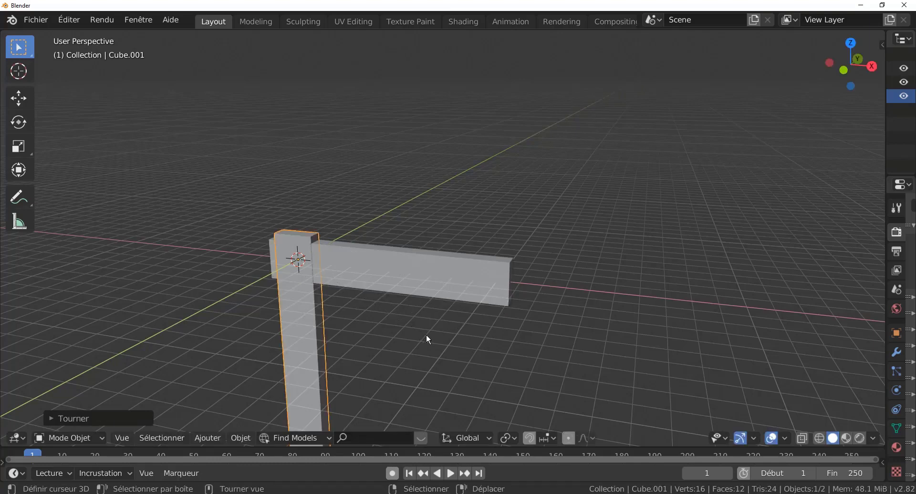
# Move the vertical copy about 9.68 m along X to the far end of the horizontal beam
pyautogui.press('g')
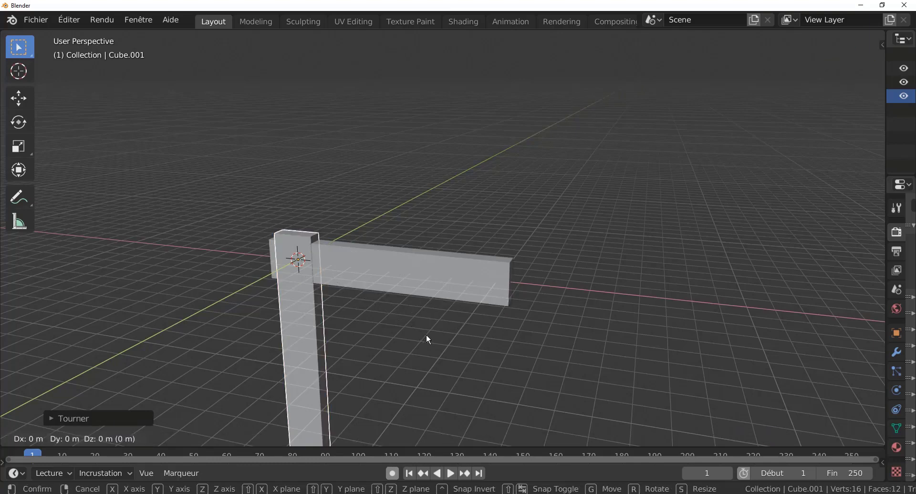
pyautogui.press('x')
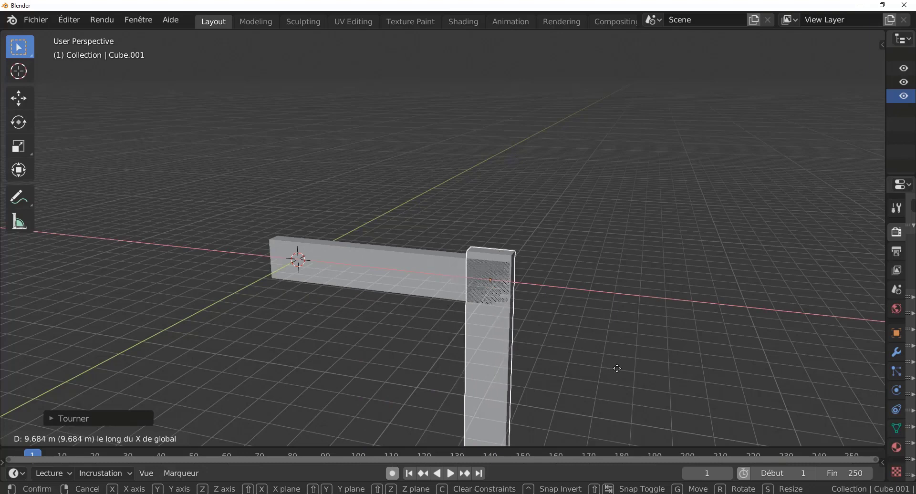
pyautogui.click(617, 368)
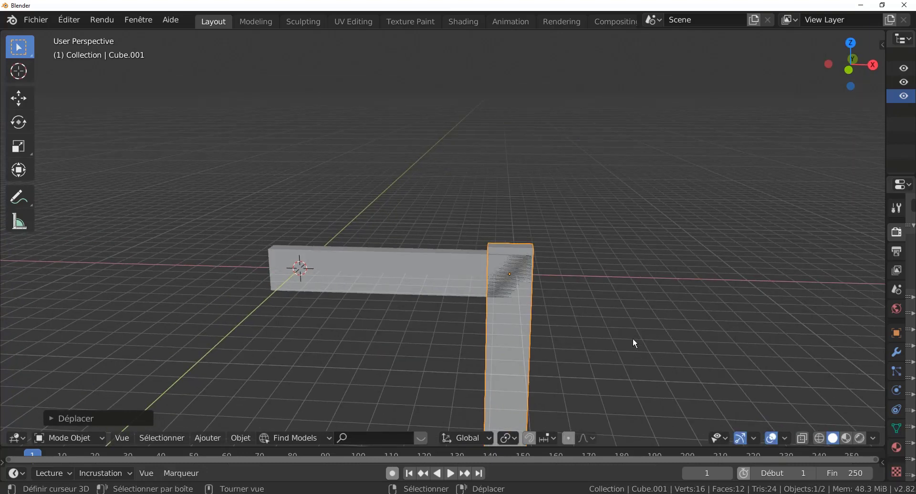
pyautogui.press('KP_1')
pyautogui.scroll(5, 634, 344)
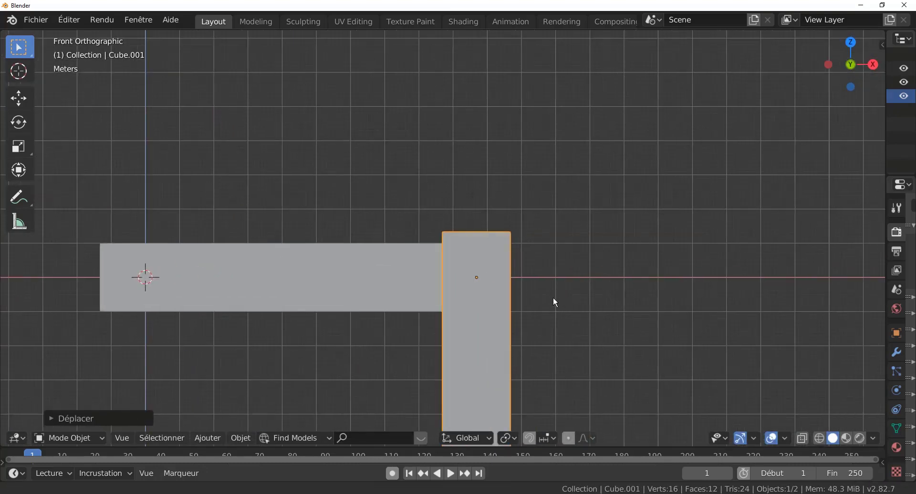
pyautogui.keyDown('shift'); pyautogui.moveTo(562, 281); pyautogui.dragTo(688, 219, button='middle'); pyautogui.keyUp('shift')
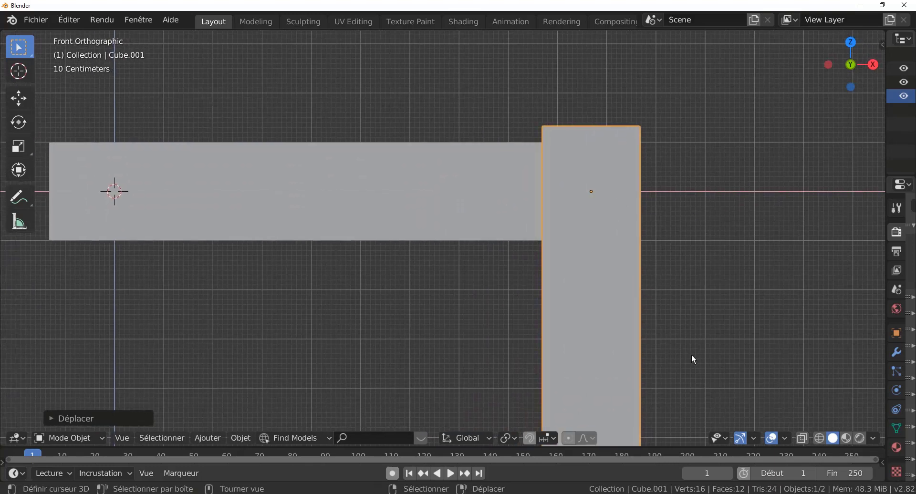
# Turn on X-ray display and move the vertical beam about 2.35 m down along Z, just beneath the horizontal beam
pyautogui.hotkey('alt', 'z')
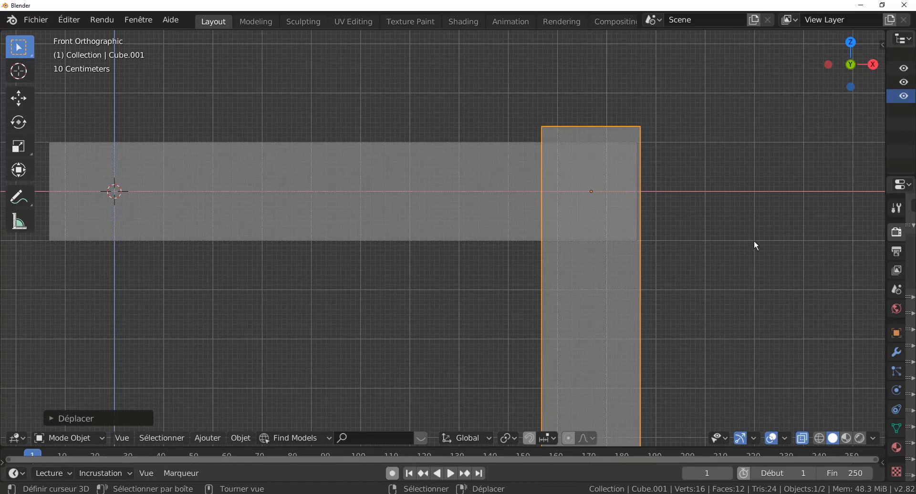
pyautogui.press('g')
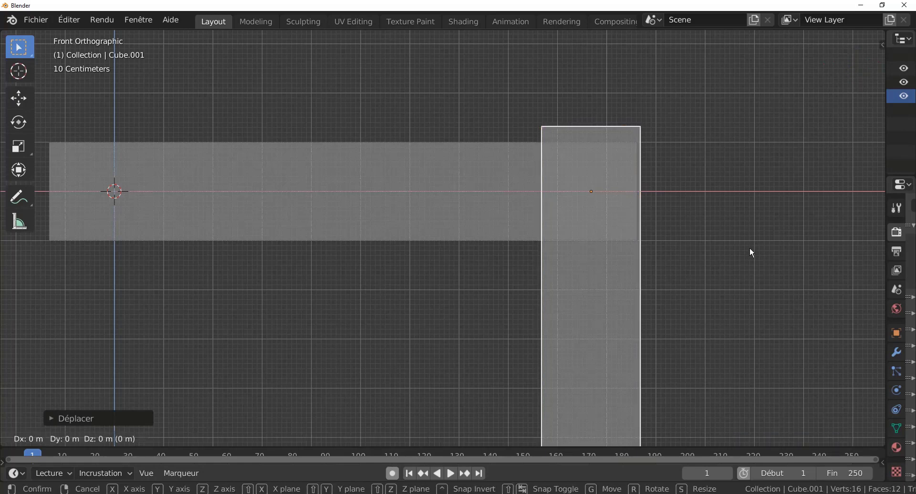
pyautogui.press('z')
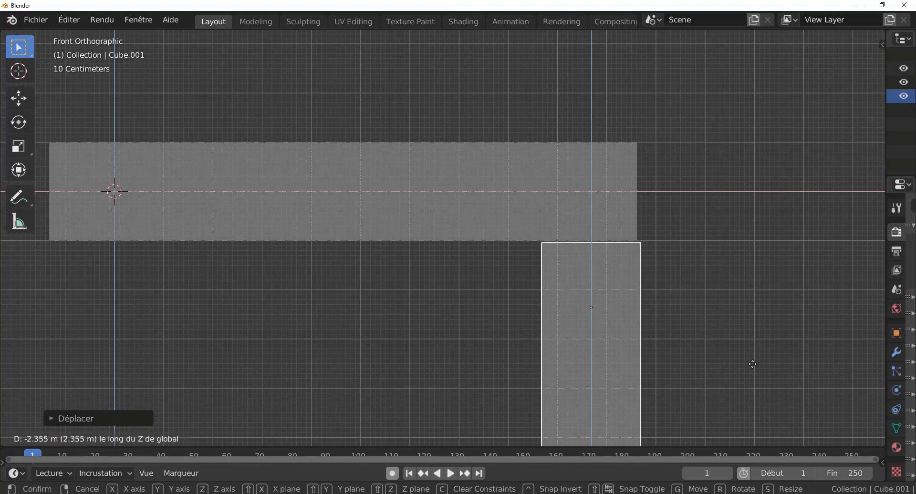
pyautogui.click(752, 362)
pyautogui.keyDown('shift'); pyautogui.moveTo(768, 308); pyautogui.dragTo(624, 293, button='middle'); pyautogui.keyUp('shift')
pyautogui.scroll(7, 620, 275)
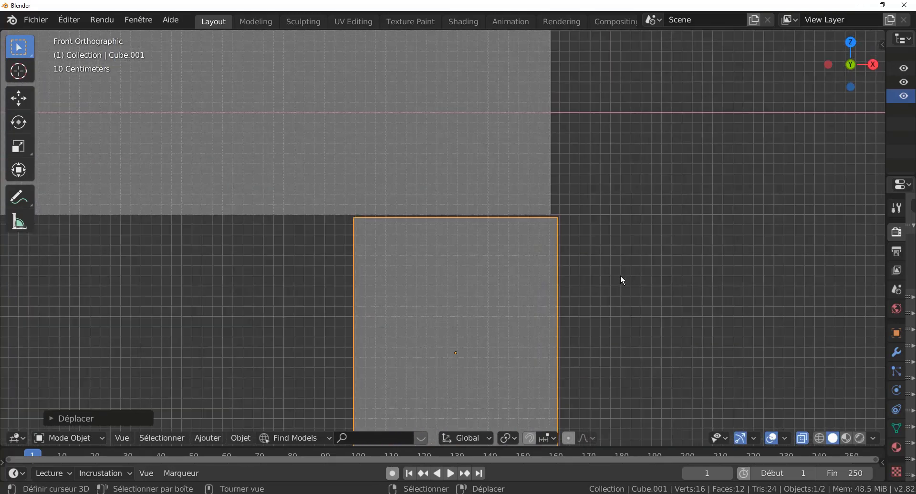
# Raise the vertical beam slightly along Z towards the horizontal beam and shift it about -0.068 m along X to align their outer edges
pyautogui.keyDown('shift'); pyautogui.moveTo(709, 268); pyautogui.dragTo(736, 314, button='middle'); pyautogui.keyUp('shift')
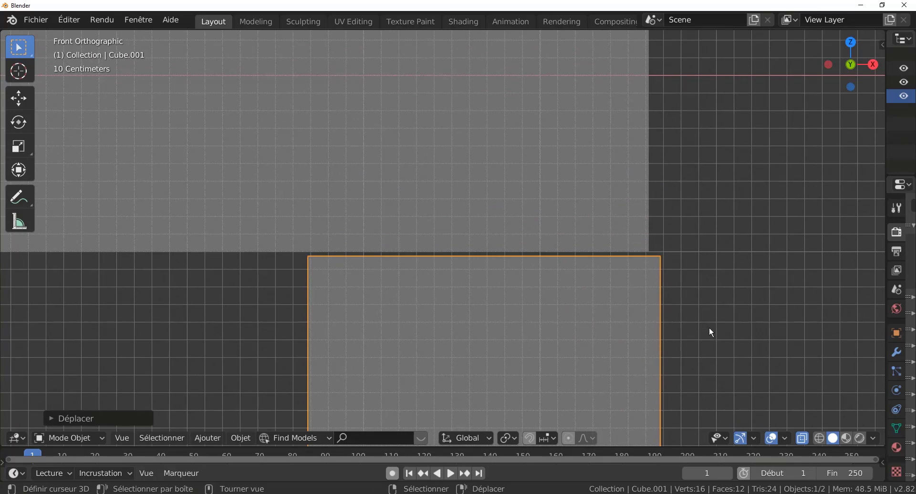
pyautogui.press('g')
pyautogui.press('z')
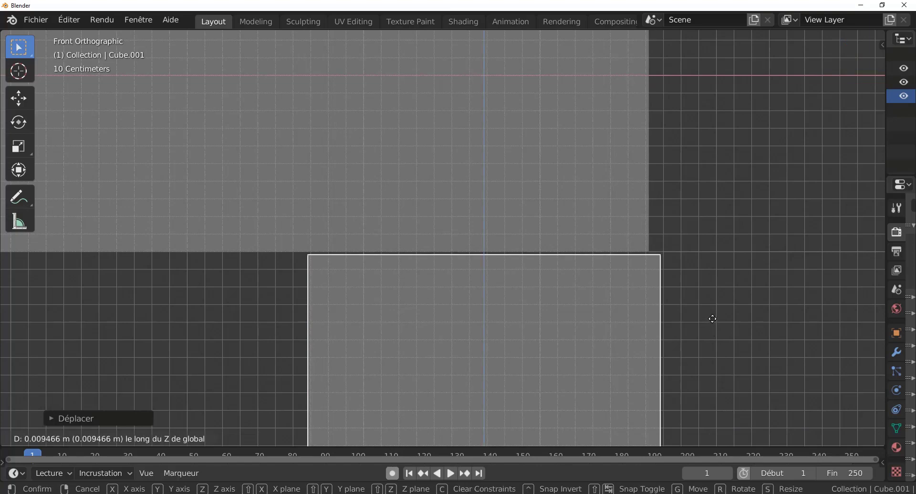
pyautogui.click(713, 303)
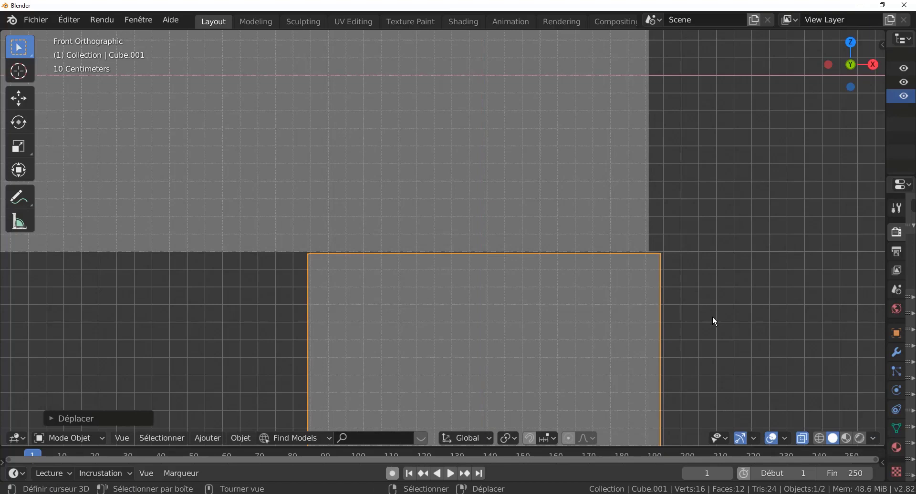
pyautogui.press('g')
pyautogui.press('x')
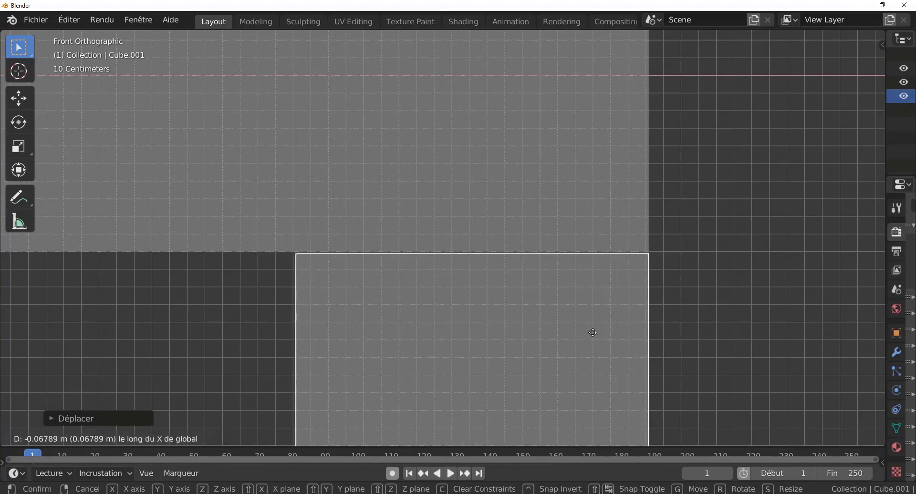
pyautogui.click(593, 332)
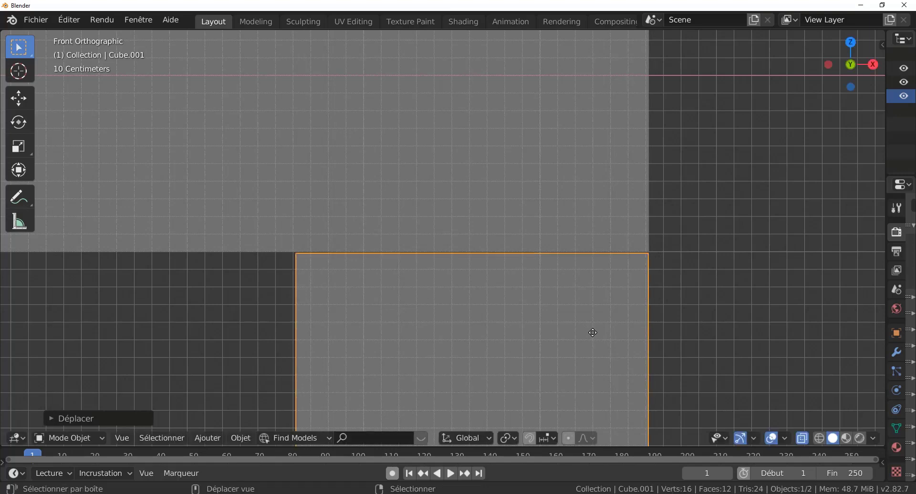
# Narrow the remaining gap under the horizontal beam by raising the vertical beam about 0.003 m along Z
pyautogui.scroll(3, 617, 321)
pyautogui.keyDown('shift'); pyautogui.moveTo(472, 306); pyautogui.dragTo(426, 300, button='middle'); pyautogui.keyUp('shift')
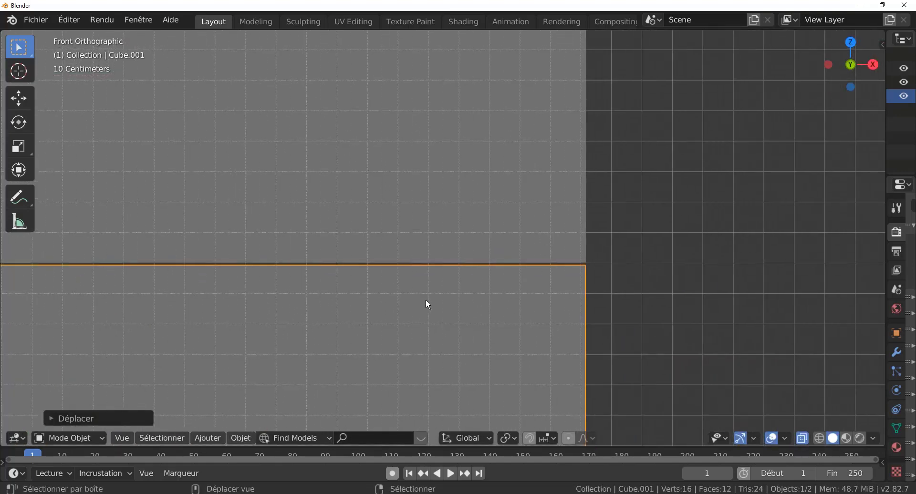
pyautogui.scroll(3, 426, 300)
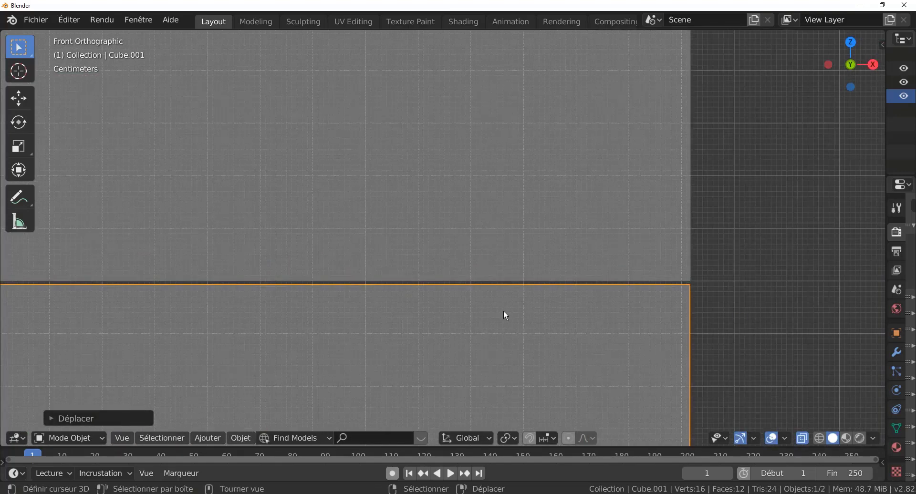
pyautogui.press('g')
pyautogui.press('z')
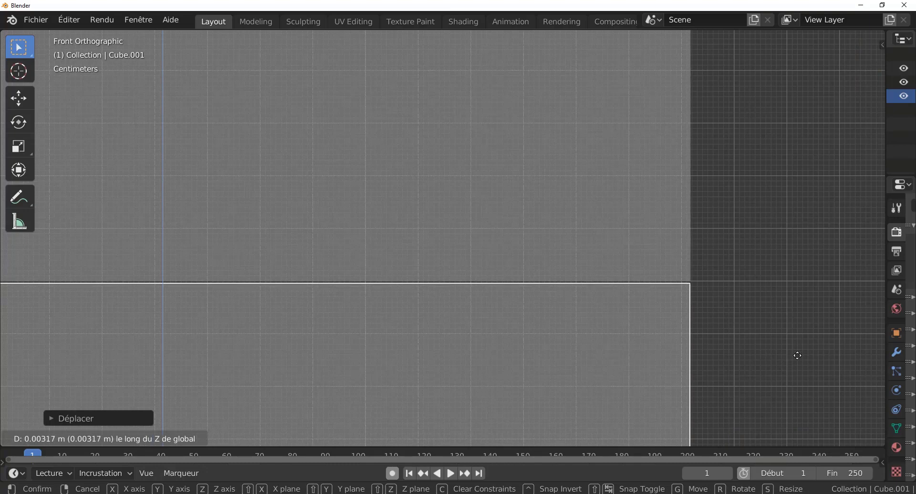
pyautogui.click(797, 353)
# Fine-tune the vertical beam at the corner with a tiny upward move along Z and a nudge along X
pyautogui.keyDown('shift'); pyautogui.moveTo(797, 354); pyautogui.dragTo(648, 306, button='middle'); pyautogui.keyUp('shift')
pyautogui.scroll(3, 668, 315)
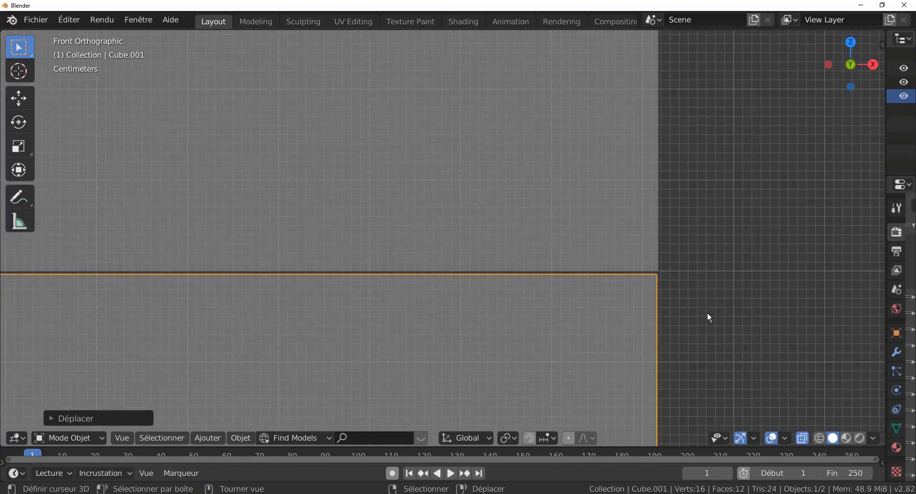
pyautogui.press('g')
pyautogui.press('z')
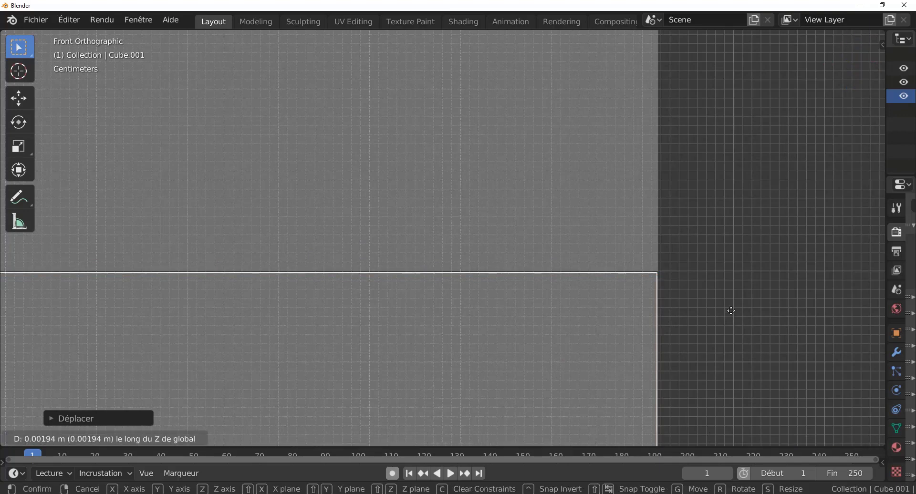
pyautogui.click(731, 319)
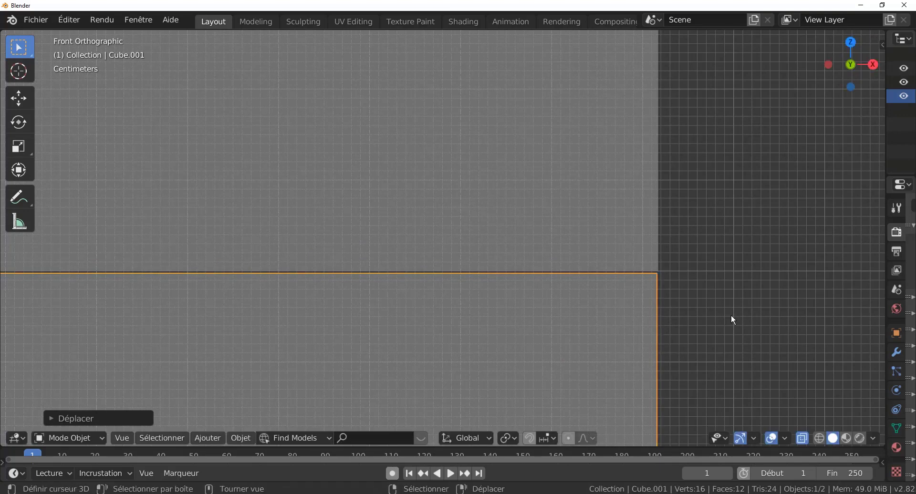
pyautogui.press('g')
pyautogui.press('x')
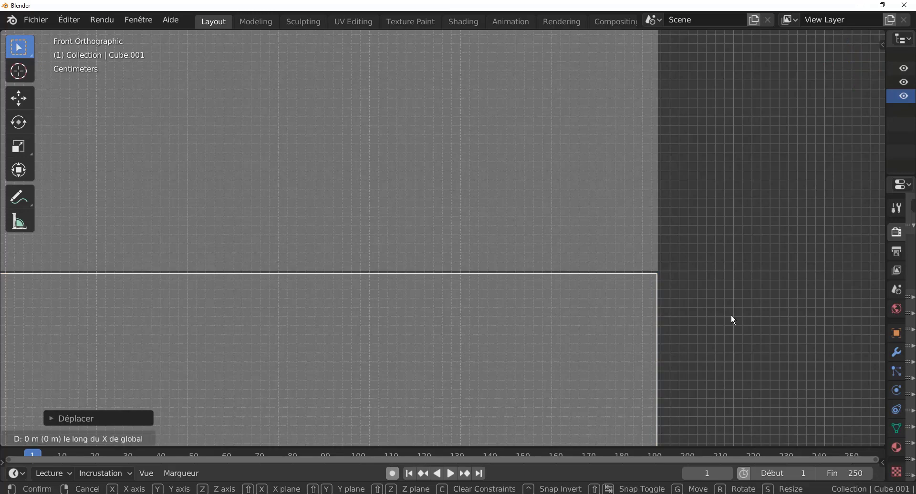
pyautogui.click(743, 313)
# Isolate the vertical beam in local view with its upper end in sight
pyautogui.scroll(-5, 743, 312)
pyautogui.scroll(-5, 743, 311)
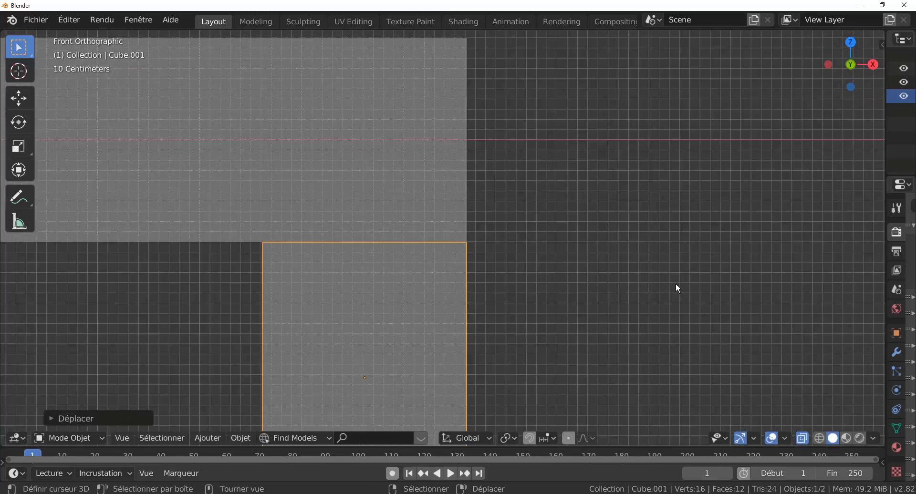
pyautogui.keyDown('shift'); pyautogui.moveTo(609, 273); pyautogui.dragTo(723, 267, button='middle'); pyautogui.keyUp('shift')
pyautogui.scroll(-5, 681, 264)
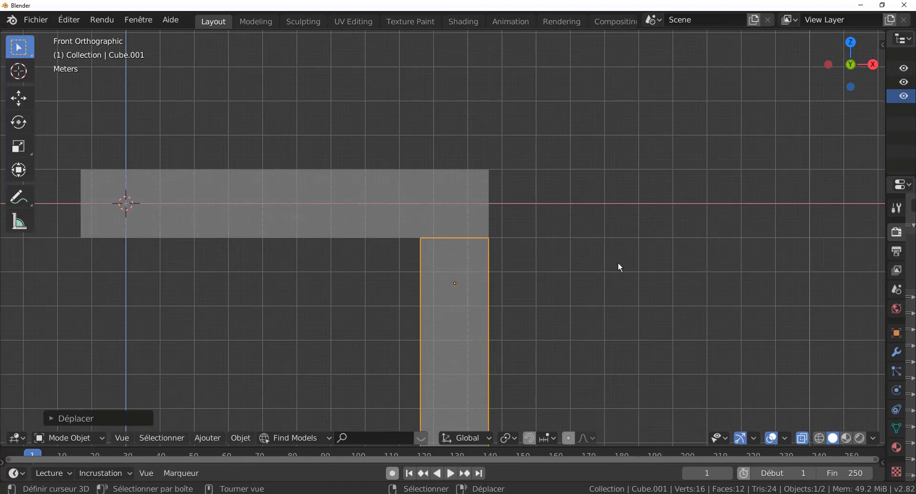
pyautogui.scroll(-5, 632, 270)
pyautogui.moveTo(632, 272); pyautogui.dragTo(400, 302, button='middle')
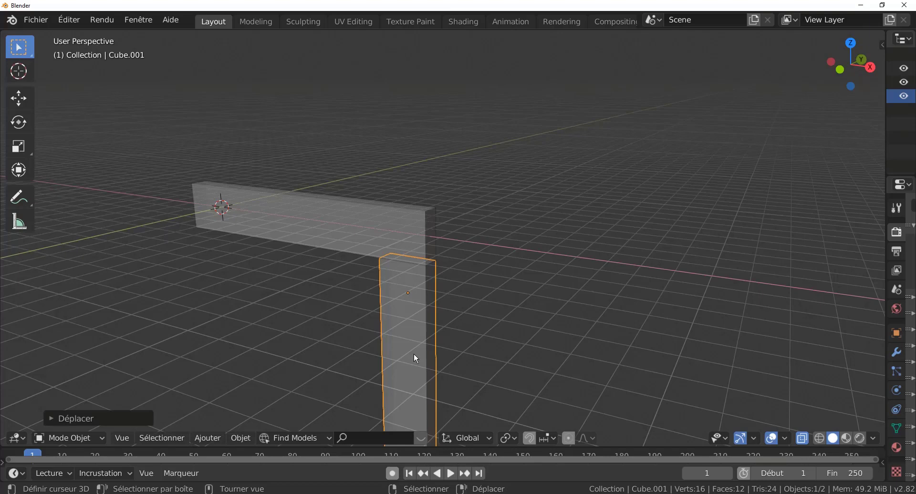
pyautogui.press('KP_Divide')
pyautogui.moveTo(545, 313); pyautogui.dragTo(516, 348, button='middle')
pyautogui.keyDown('shift'); pyautogui.moveTo(522, 300); pyautogui.dragTo(497, 362, button='middle'); pyautogui.keyUp('shift')
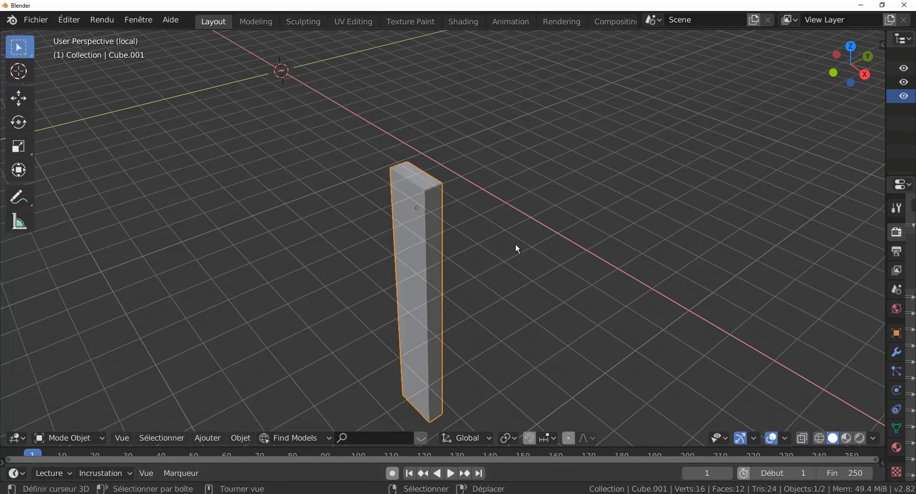
pyautogui.scroll(1, 517, 245)
# Inset the vertical beam's top face in Edit Mode to outline a smaller rectangle for the tenon
pyautogui.press('Tab')
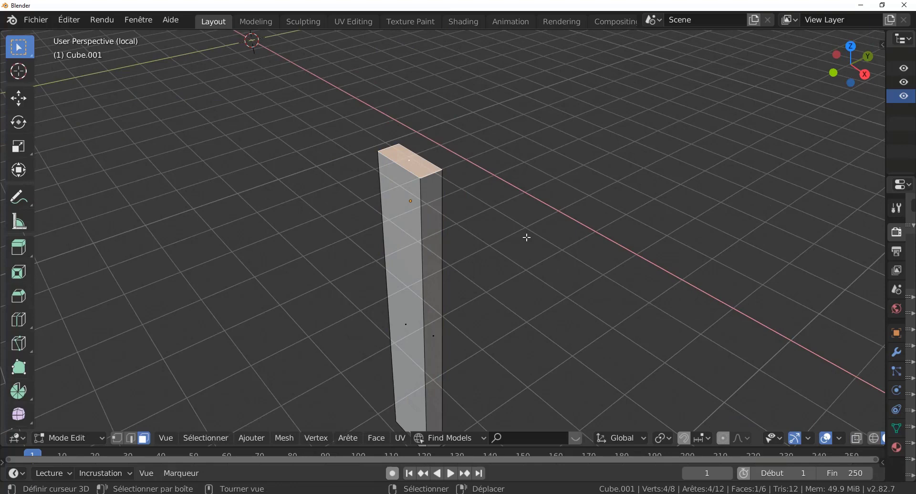
pyautogui.moveTo(511, 256); pyautogui.dragTo(509, 268, button='middle')
pyautogui.scroll(1, 429, 269)
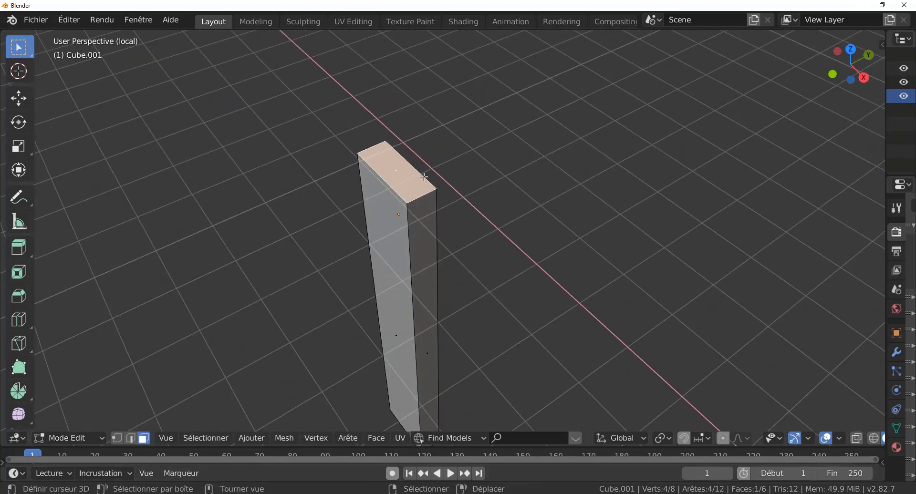
pyautogui.moveTo(532, 252); pyautogui.dragTo(579, 237, button='middle')
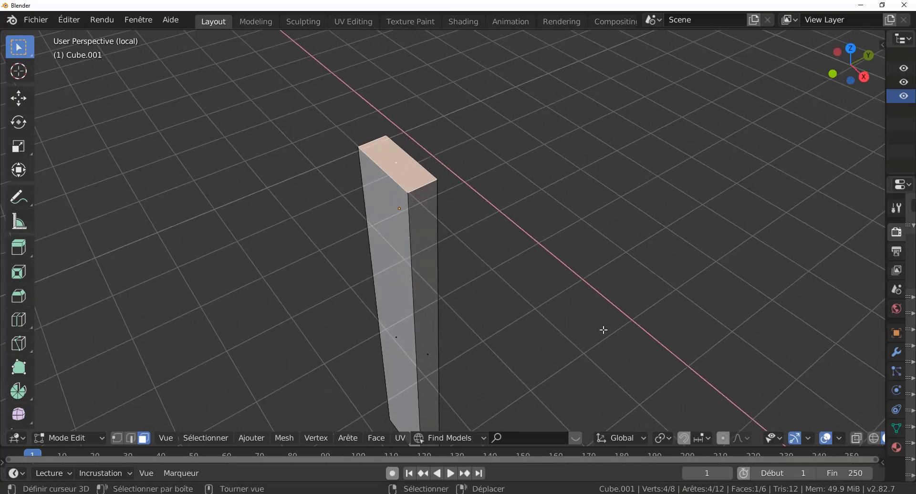
pyautogui.press('i')
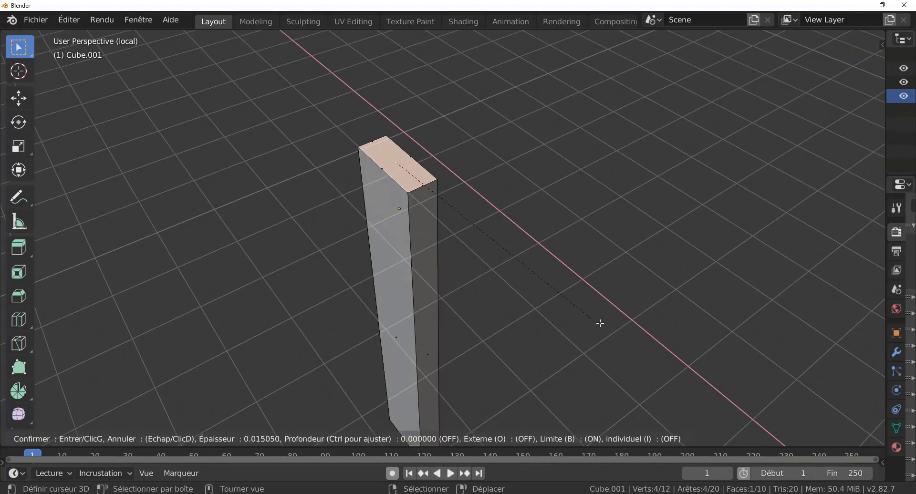
pyautogui.click(522, 216)
pyautogui.moveTo(531, 253); pyautogui.dragTo(399, 361, button='middle')
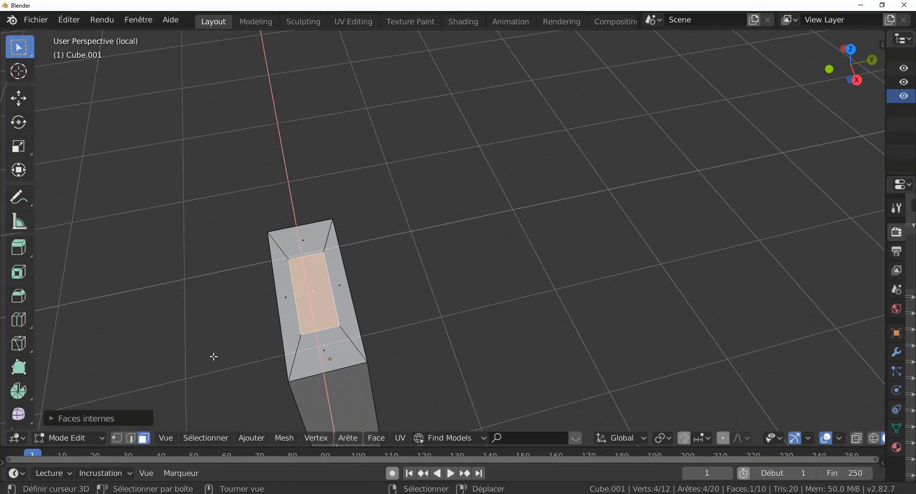
pyautogui.moveTo(368, 310); pyautogui.dragTo(399, 294, button='middle')
pyautogui.scroll(3, 396, 293)
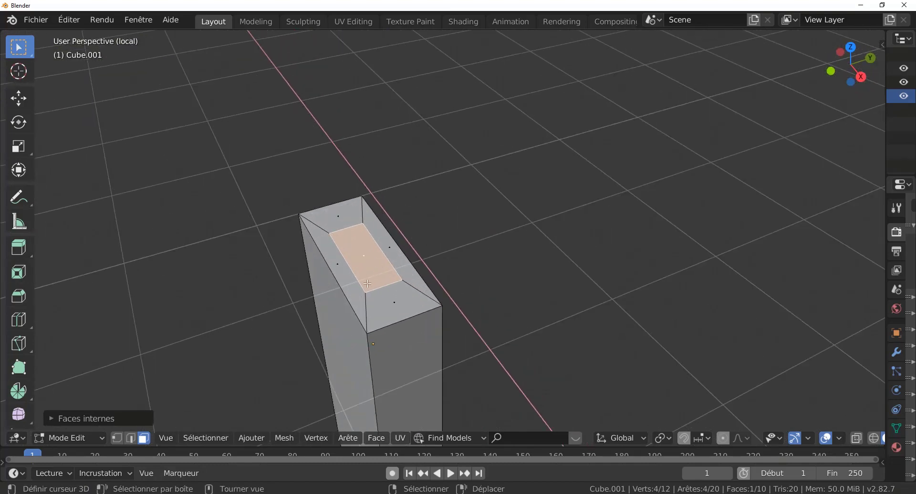
# Scale the inset top face along Y to about 0.6 to make it narrower
pyautogui.scroll(-5, 490, 264)
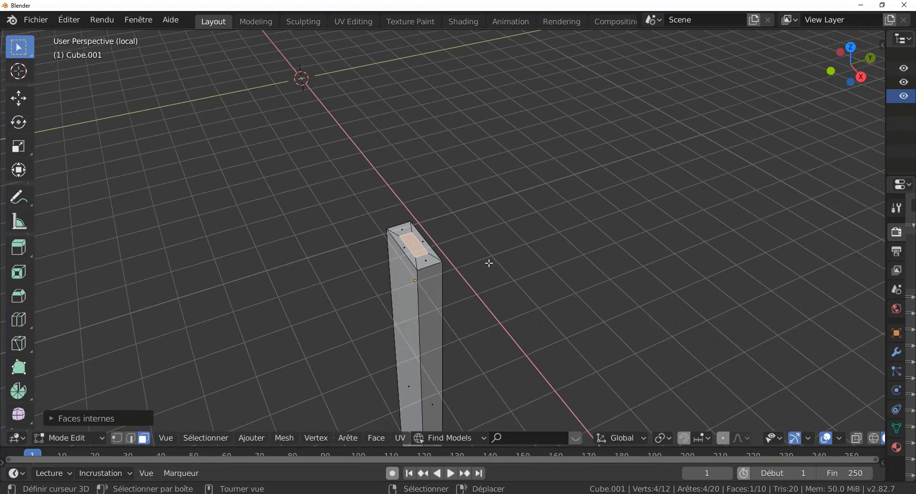
pyautogui.moveTo(490, 264); pyautogui.dragTo(466, 271, button='middle')
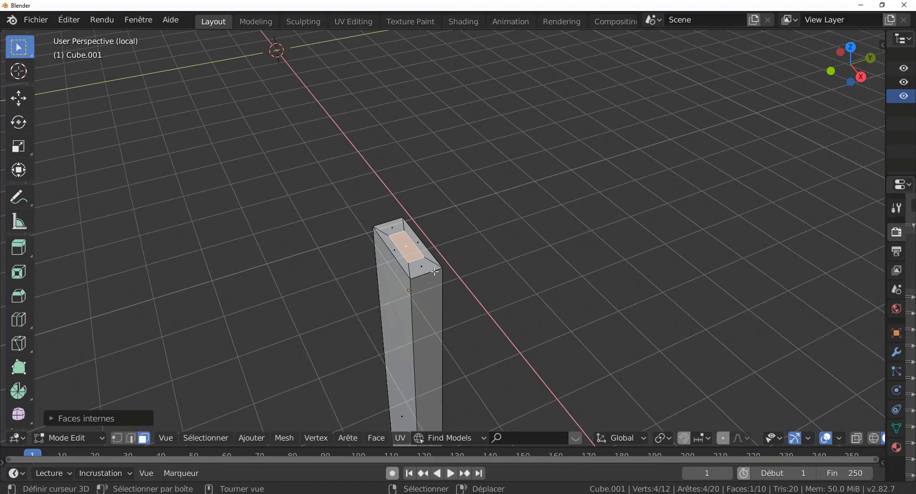
pyautogui.scroll(2, 423, 276)
pyautogui.scroll(-5, 464, 279)
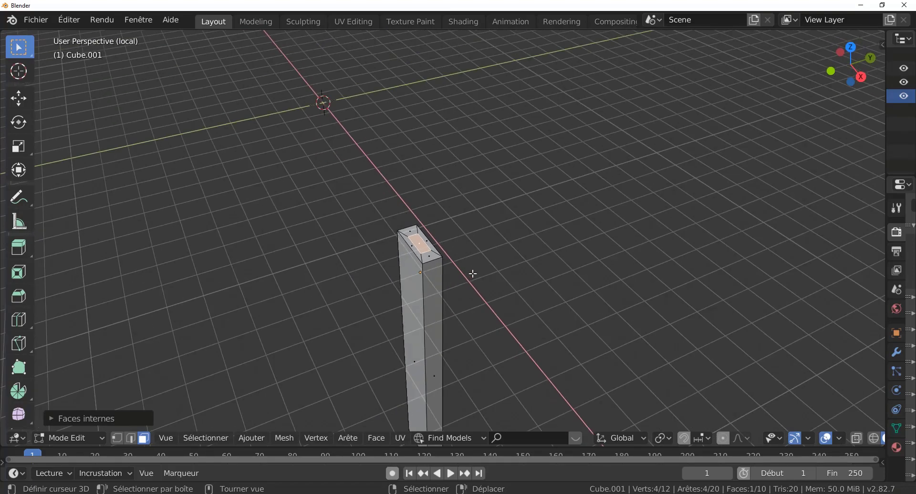
pyautogui.scroll(2, 474, 273)
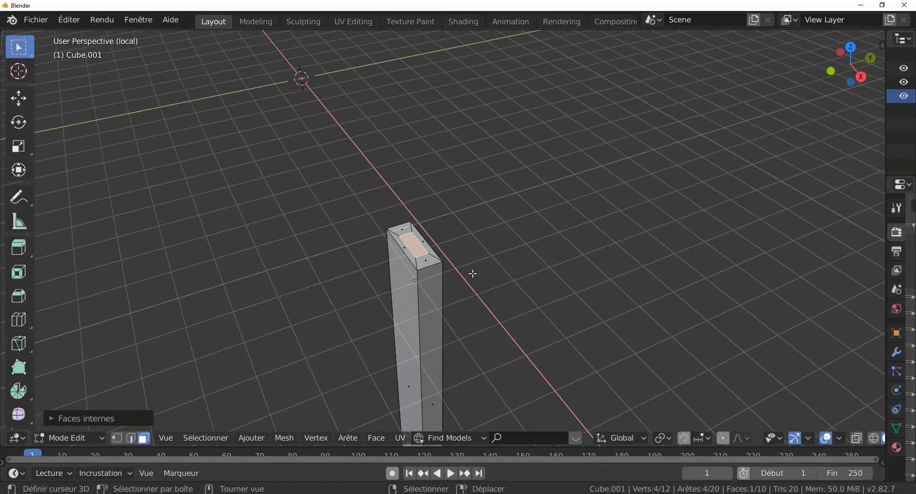
pyautogui.press('s')
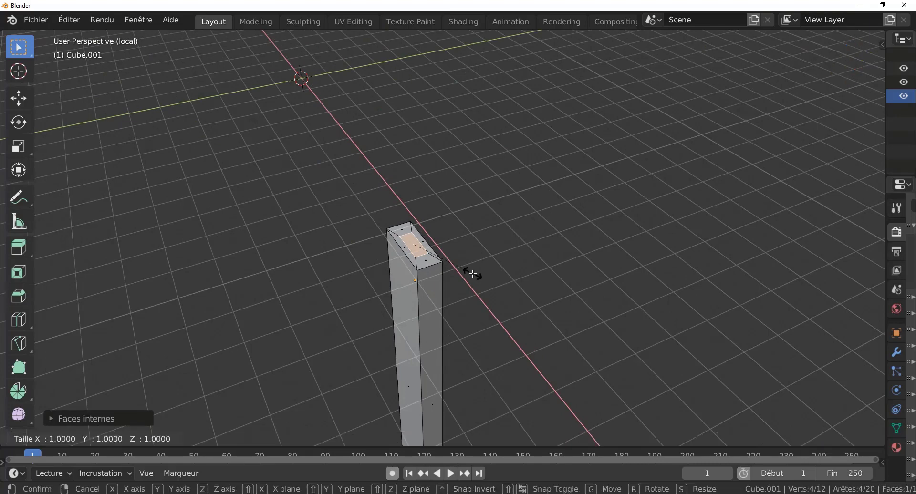
pyautogui.press('y')
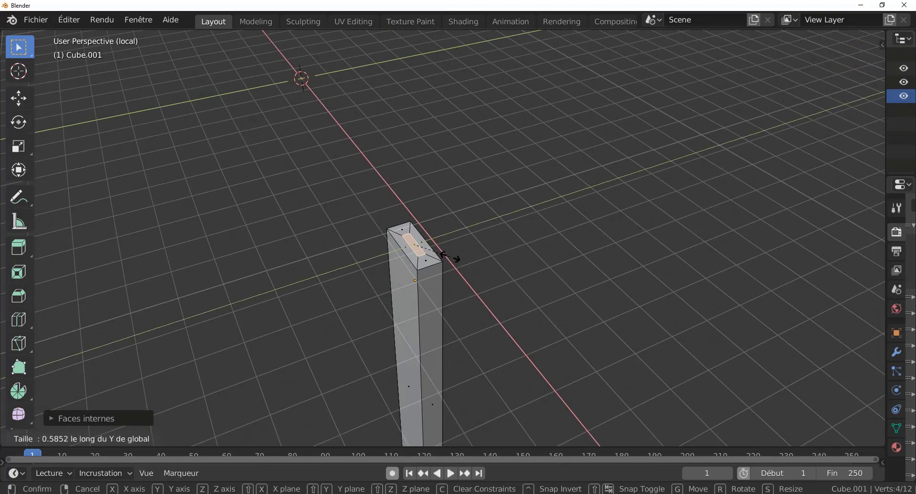
pyautogui.click(454, 261)
# Scale the inset top face along X to lengthen it slightly towards the beam's narrow sides
pyautogui.scroll(2, 456, 275)
pyautogui.scroll(1, 455, 276)
pyautogui.moveTo(468, 280); pyautogui.dragTo(476, 279, button='middle')
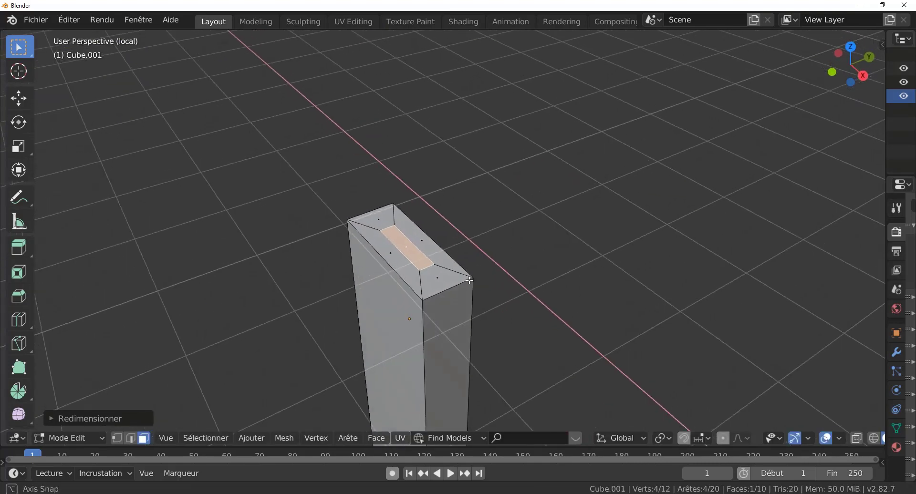
pyautogui.scroll(2, 453, 312)
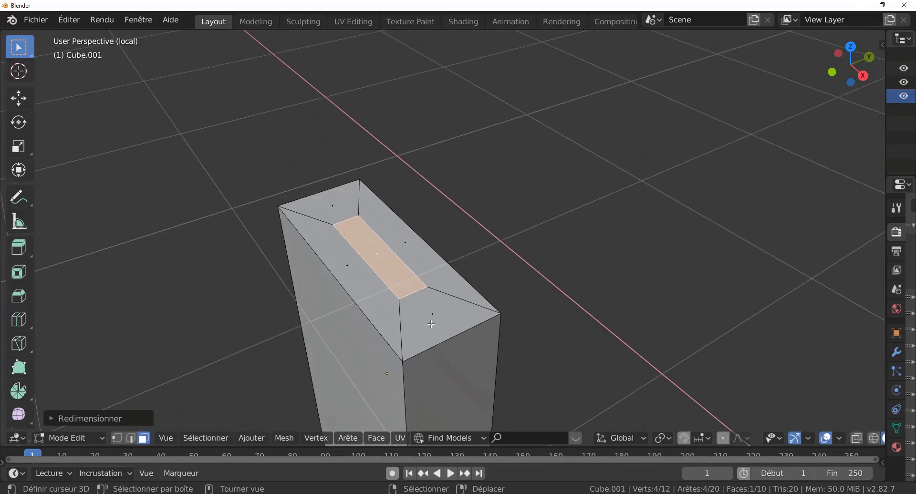
pyautogui.press('s')
pyautogui.press('x')
pyautogui.click(446, 339)
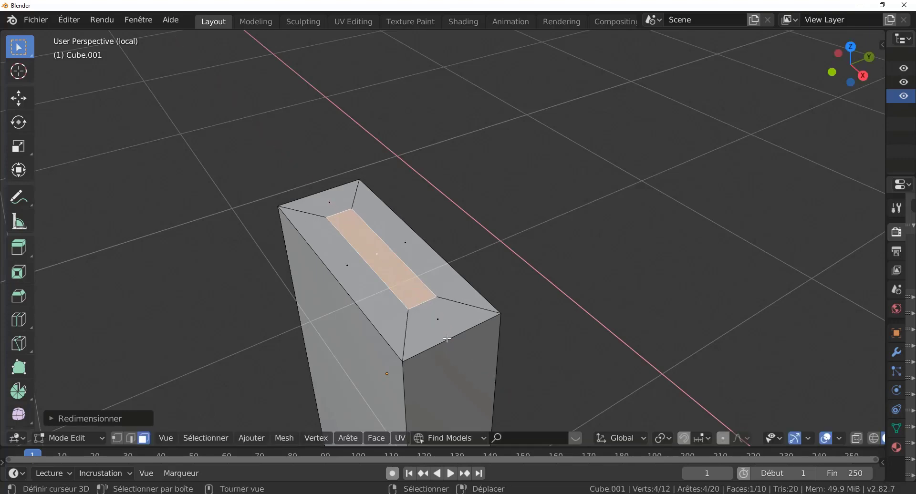
# Leave local view and turn on X-ray so both beams show through each other in the front view
pyautogui.scroll(-5, 446, 339)
pyautogui.moveTo(454, 318); pyautogui.dragTo(460, 301, button='middle')
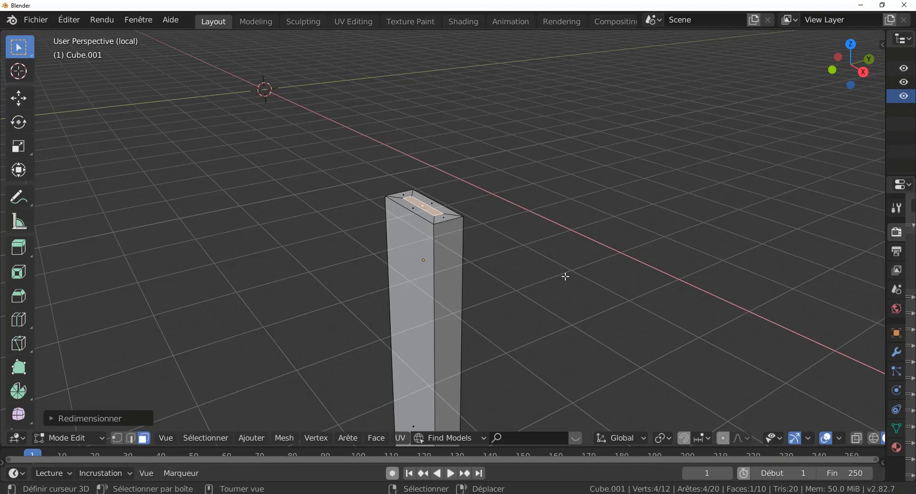
pyautogui.press('KP_1')
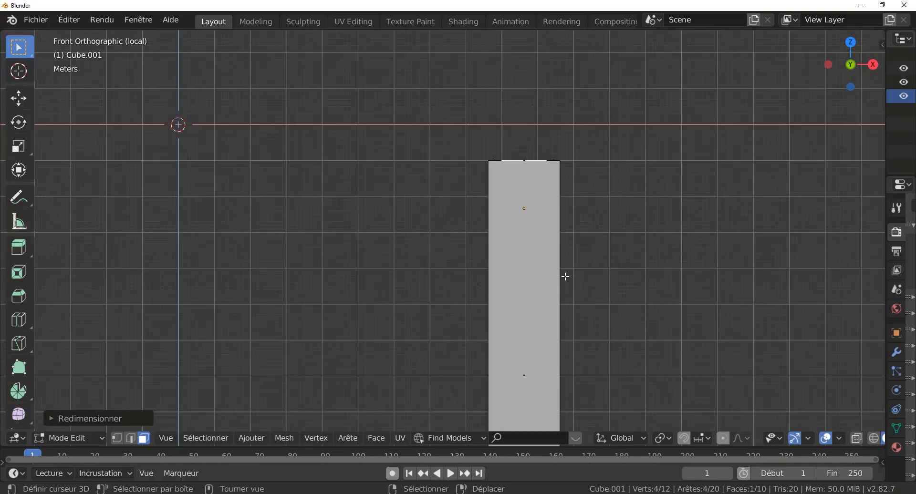
pyautogui.keyDown('shift'); pyautogui.moveTo(607, 192); pyautogui.dragTo(503, 284, button='middle'); pyautogui.keyUp('shift')
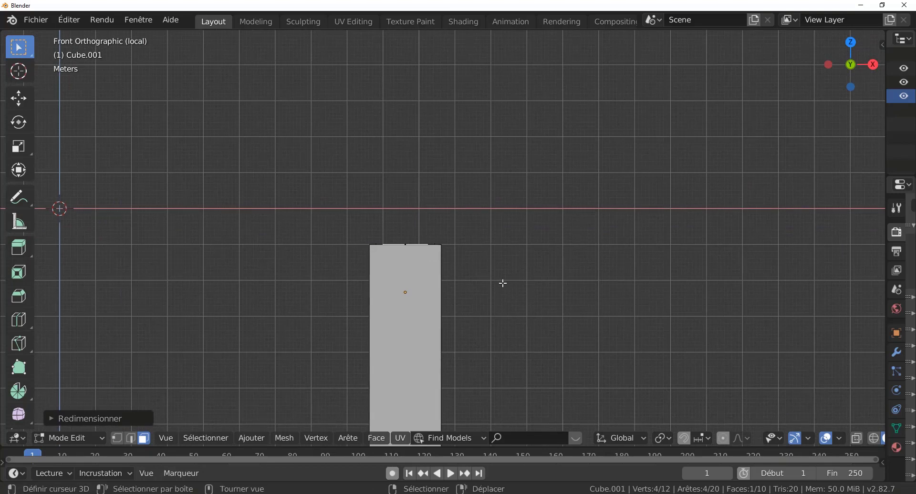
pyautogui.press('KP_Divide')
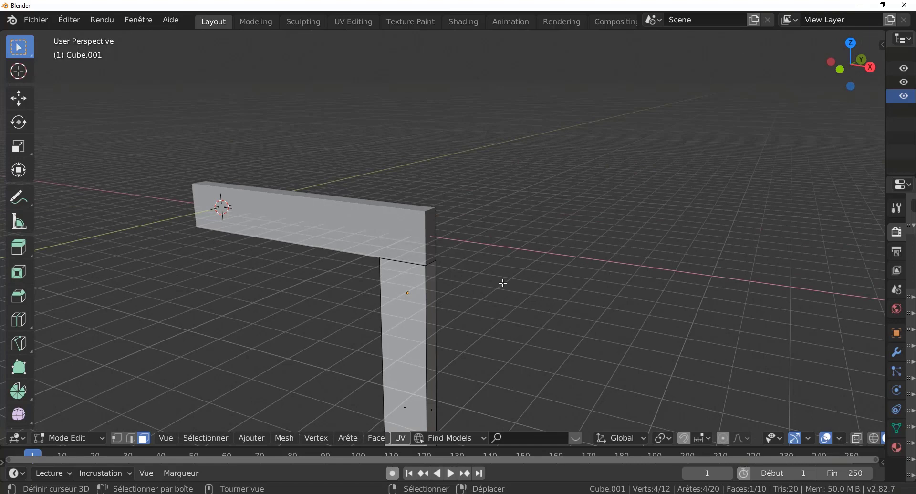
pyautogui.hotkey('alt', 'z')
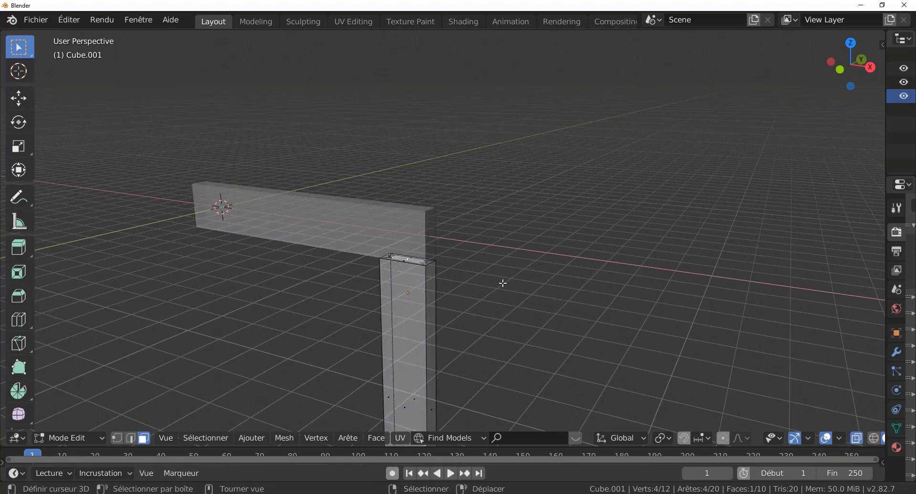
pyautogui.press('KP_1')
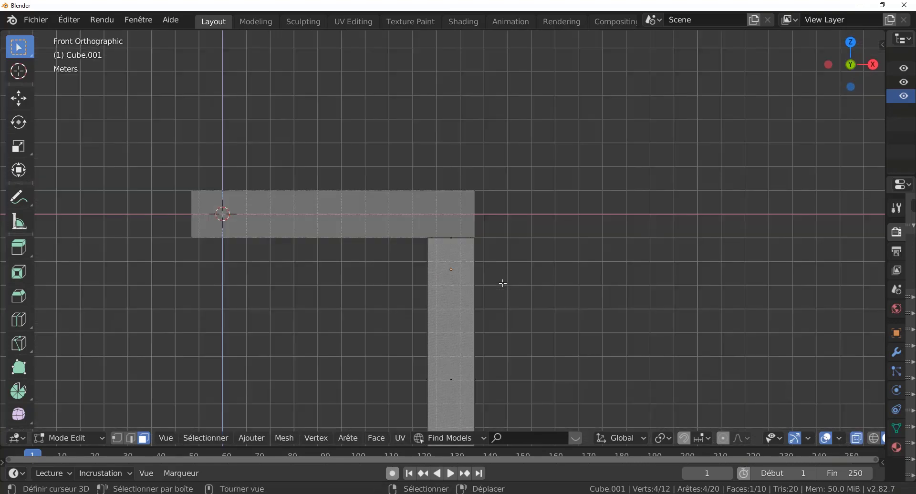
pyautogui.scroll(2, 504, 283)
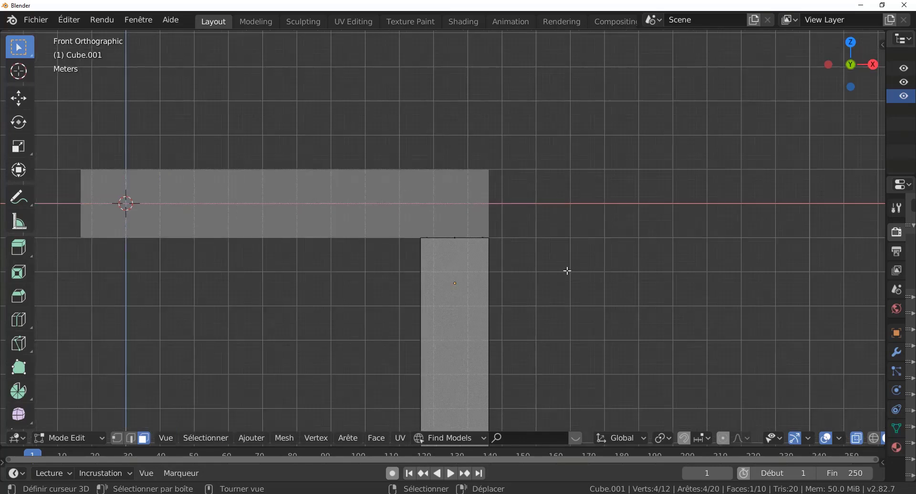
pyautogui.moveTo(565, 276); pyautogui.dragTo(564, 296, button='middle')
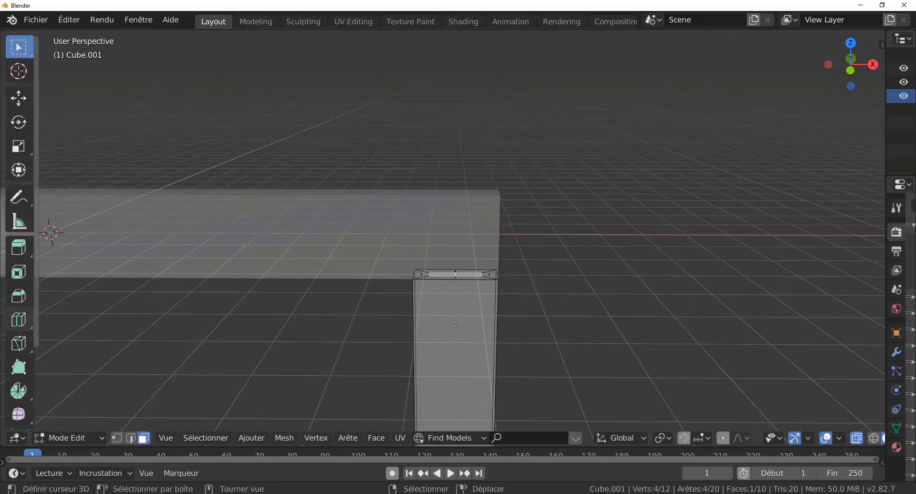
pyautogui.press('KP_1')
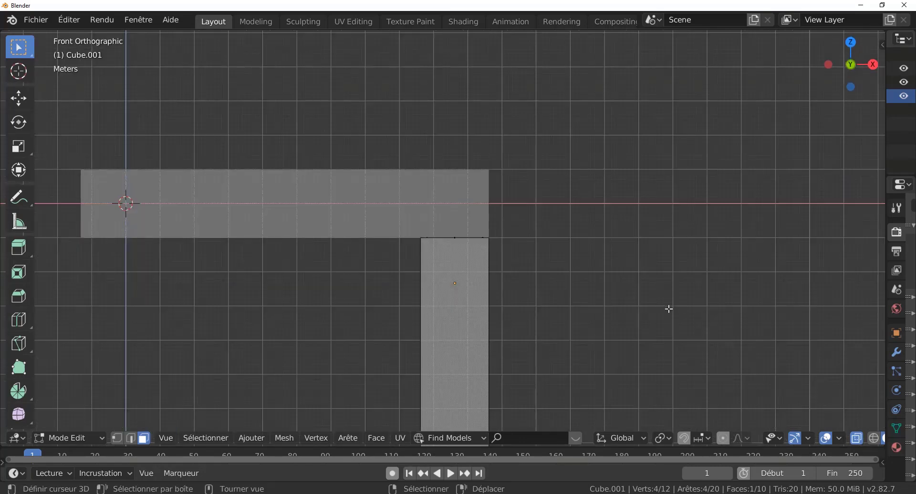
# Extrude the vertical beam's inset top face upward about 1.075 m into the horizontal beam to form the tenon
pyautogui.hotkey('ctrl', 'r')
pyautogui.click(583, 347)
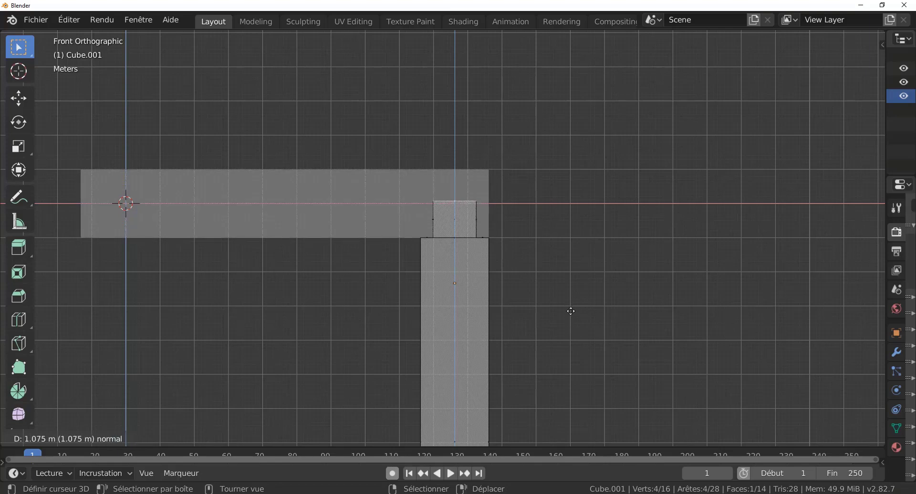
pyautogui.click(571, 312)
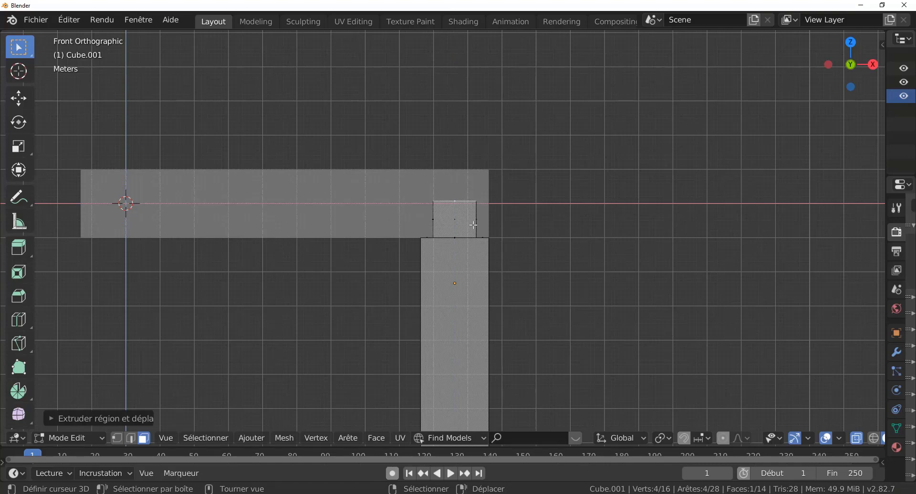
# Select the ring of faces around the tenon and scale it along X to about 0.8
pyautogui.scroll(2, 497, 217)
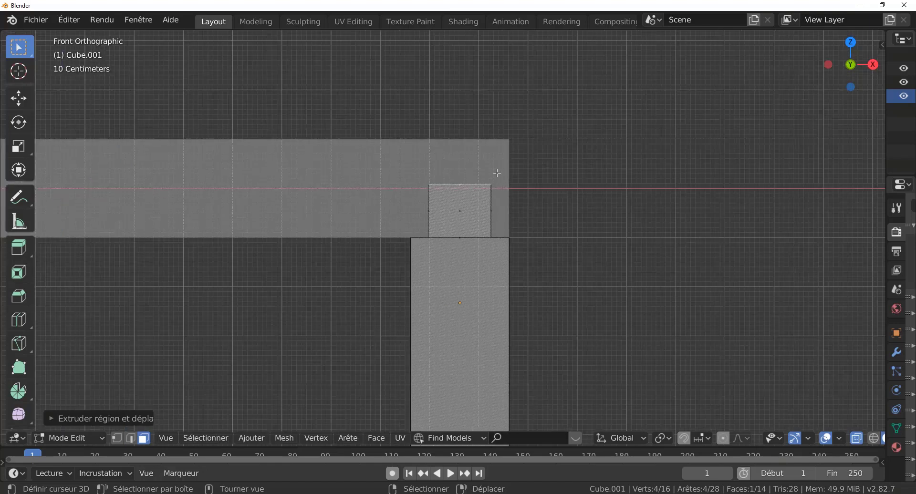
pyautogui.keyDown('alt'); pyautogui.click(490, 211); pyautogui.keyUp('alt')
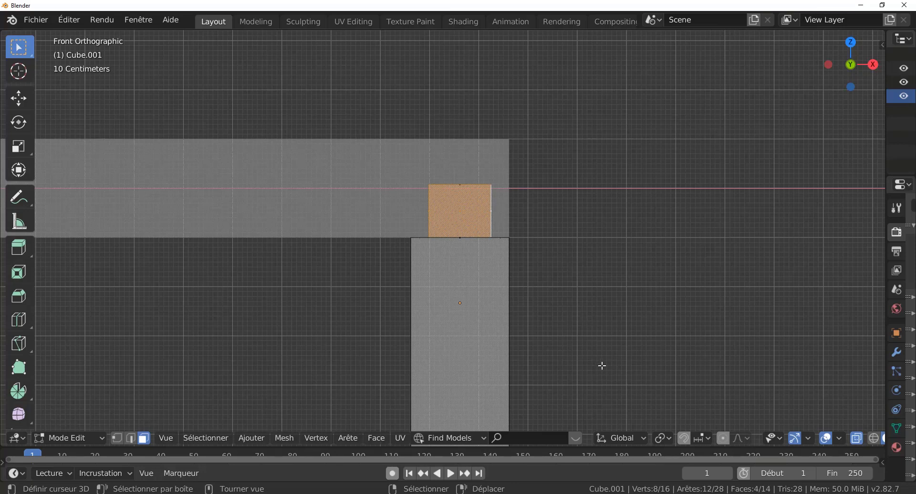
pyautogui.press('s')
pyautogui.press('x')
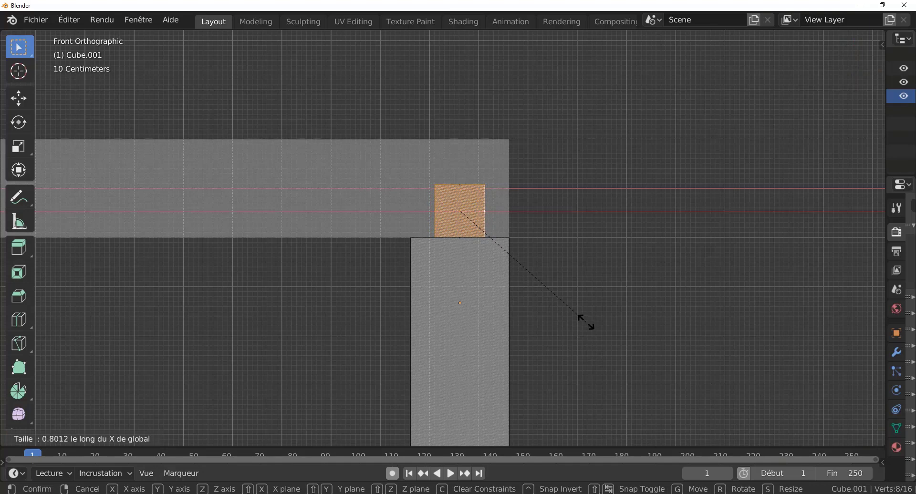
pyautogui.click(587, 319)
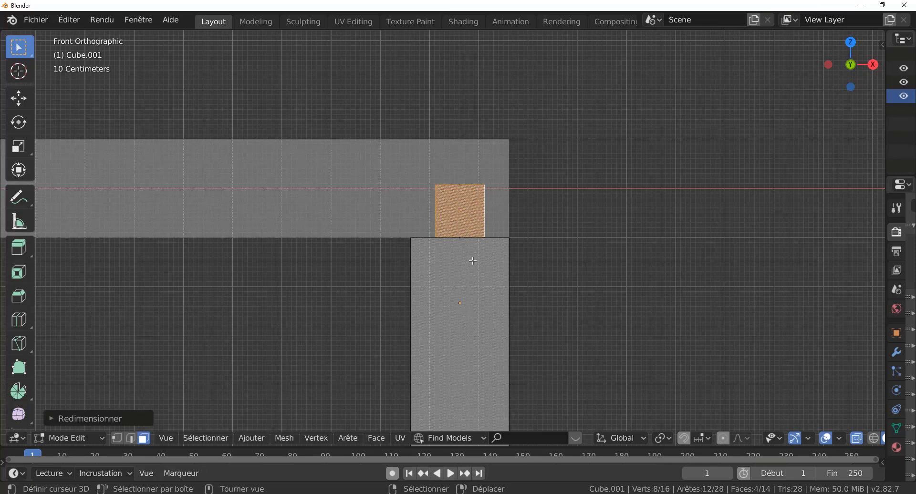
# Examine the tenon's fit inside the horizontal beam in perspective and from the front
pyautogui.scroll(1, 473, 261)
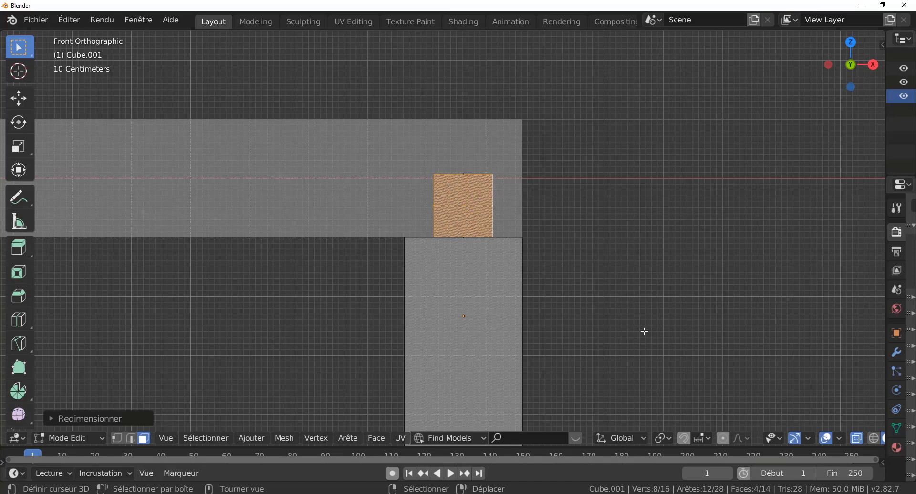
pyautogui.moveTo(644, 317); pyautogui.dragTo(579, 303, button='middle')
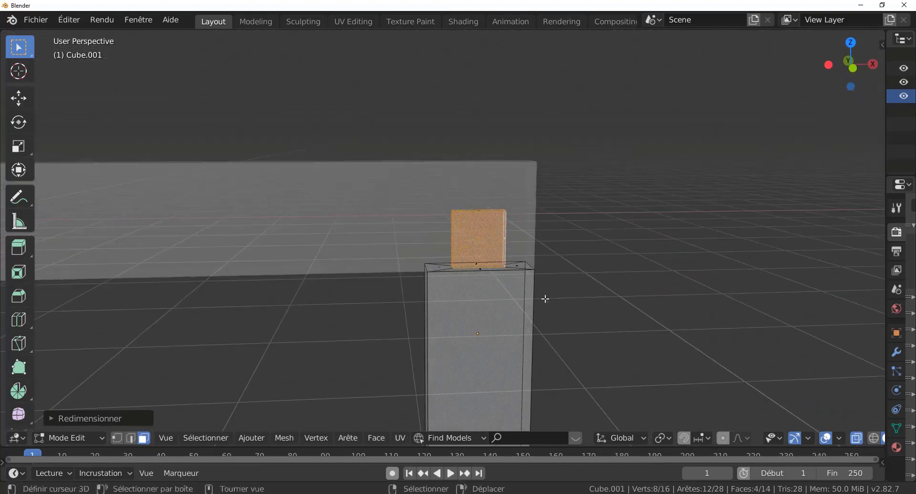
pyautogui.moveTo(488, 282); pyautogui.dragTo(458, 273, button='middle')
pyautogui.scroll(1, 404, 224)
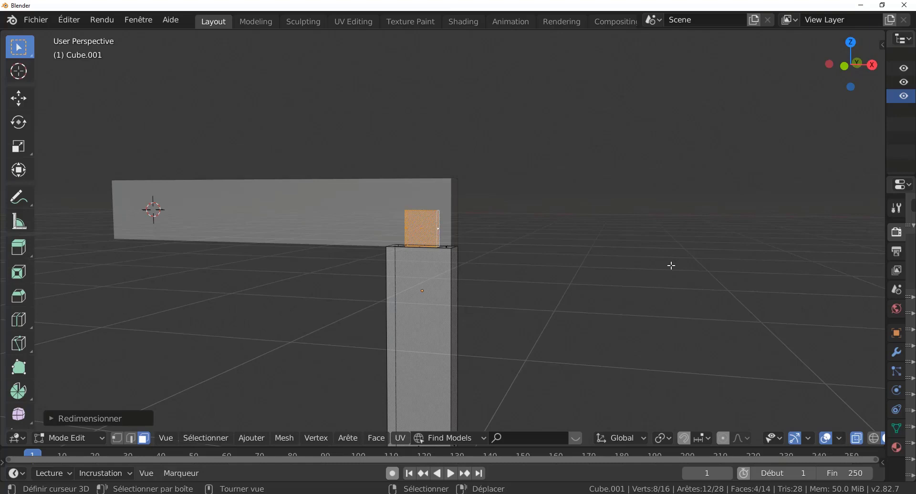
pyautogui.press('KP_1')
pyautogui.scroll(2, 620, 253)
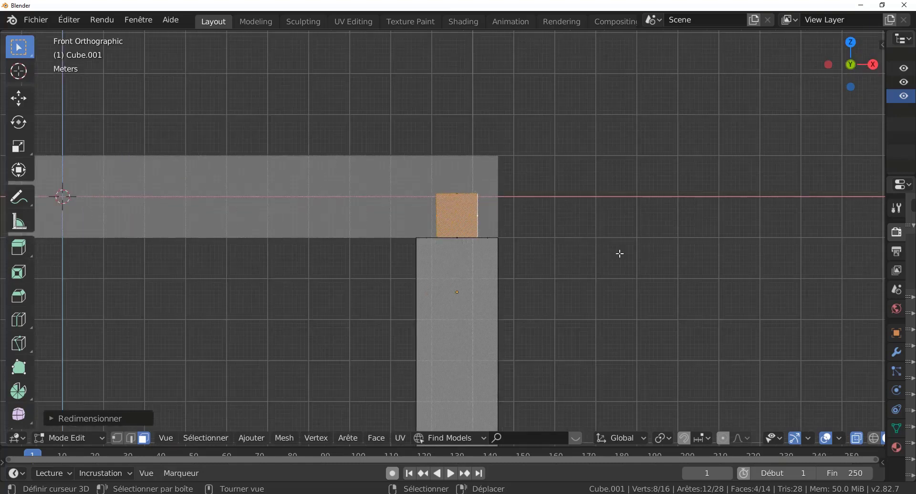
pyautogui.keyDown('shift'); pyautogui.moveTo(759, 246); pyautogui.dragTo(695, 250, button='middle'); pyautogui.keyUp('shift')
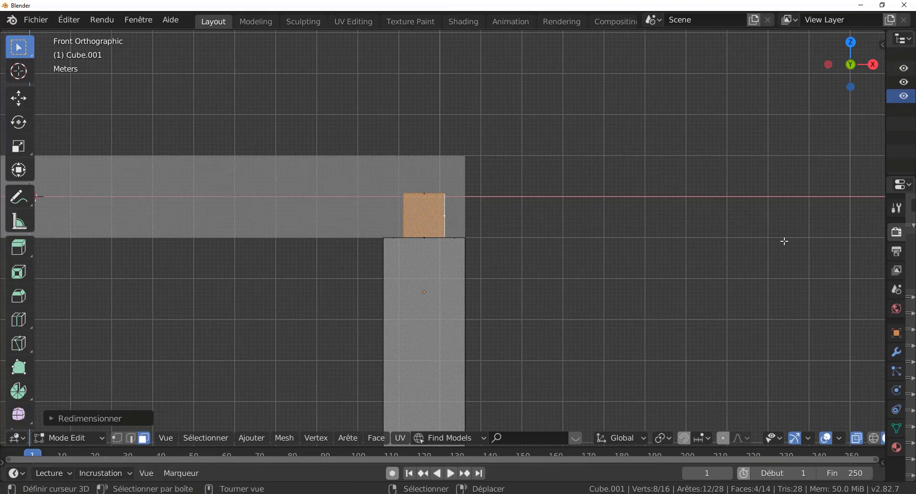
# Search the add-ons in the Preferences for "bool" to check the Bool Tool add-on, and close the Preferences
pyautogui.click(48, 20)
pyautogui.moveTo(68, 18)
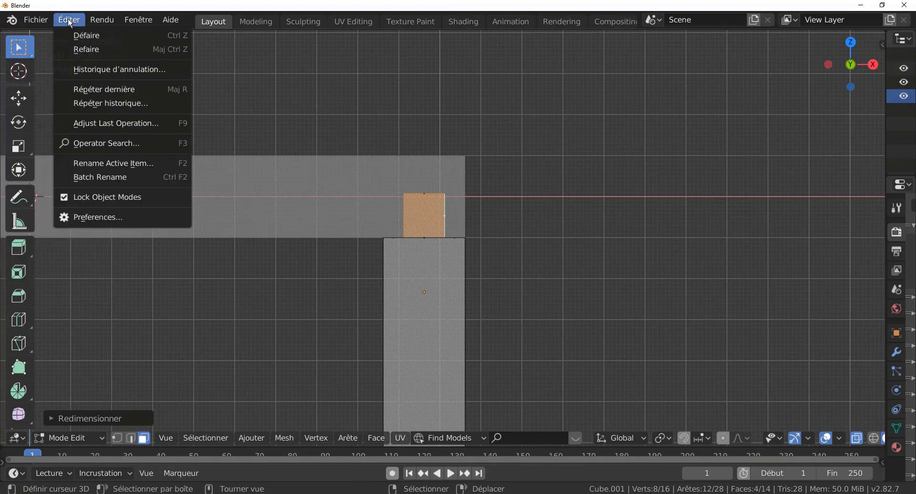
pyautogui.click(86, 218)
pyautogui.moveTo(302, 45); pyautogui.dragTo(550, 56)
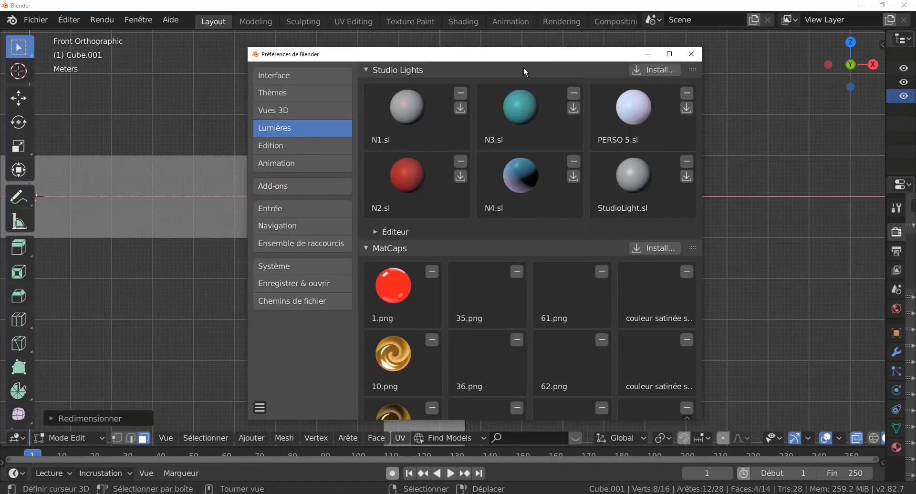
pyautogui.click(289, 184)
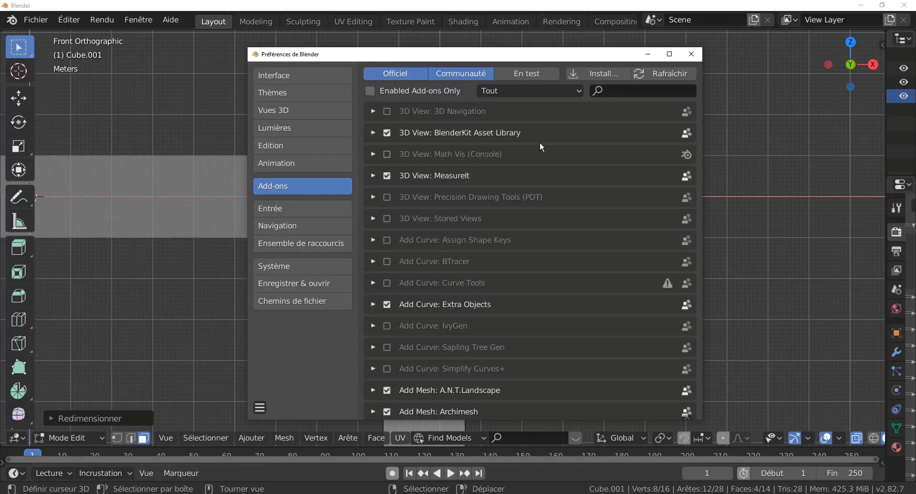
pyautogui.click(615, 89)
pyautogui.write('b')
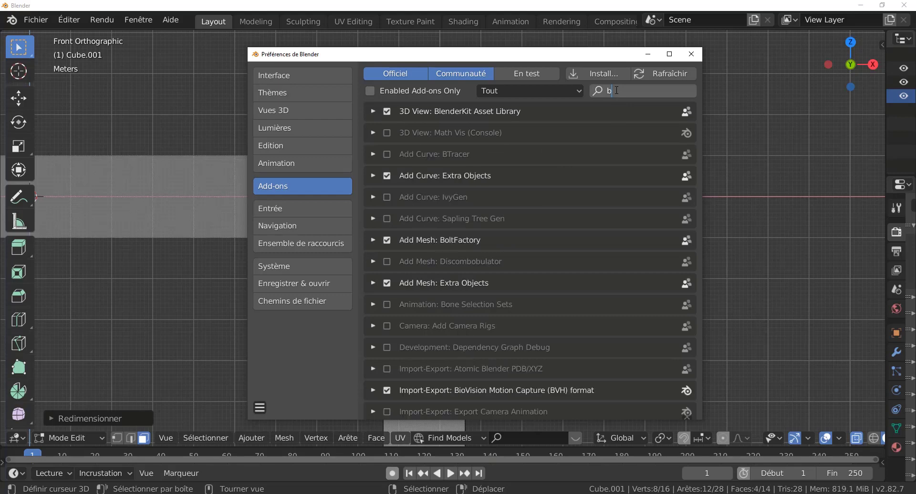
pyautogui.write('ool')
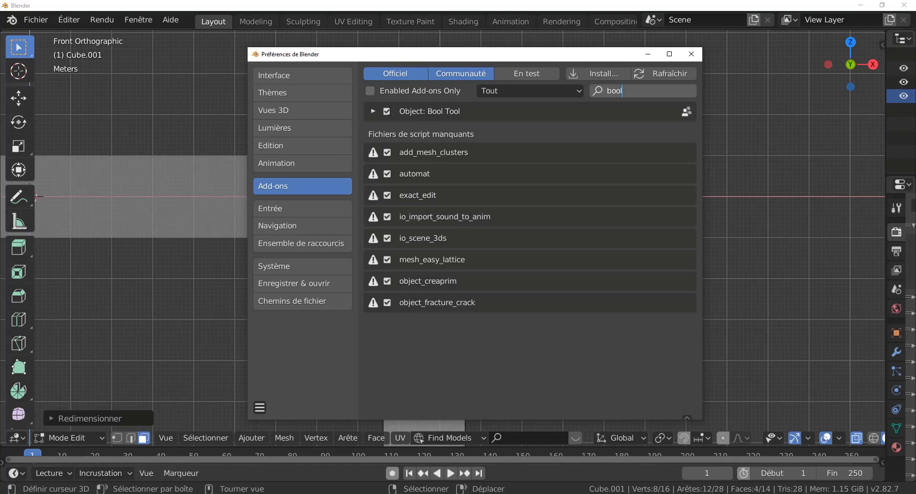
pyautogui.click(691, 54)
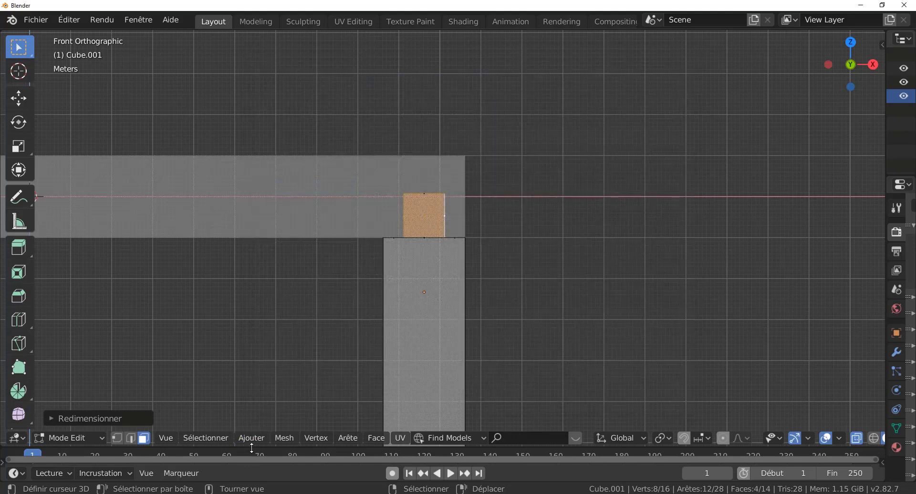
pyautogui.click(284, 439)
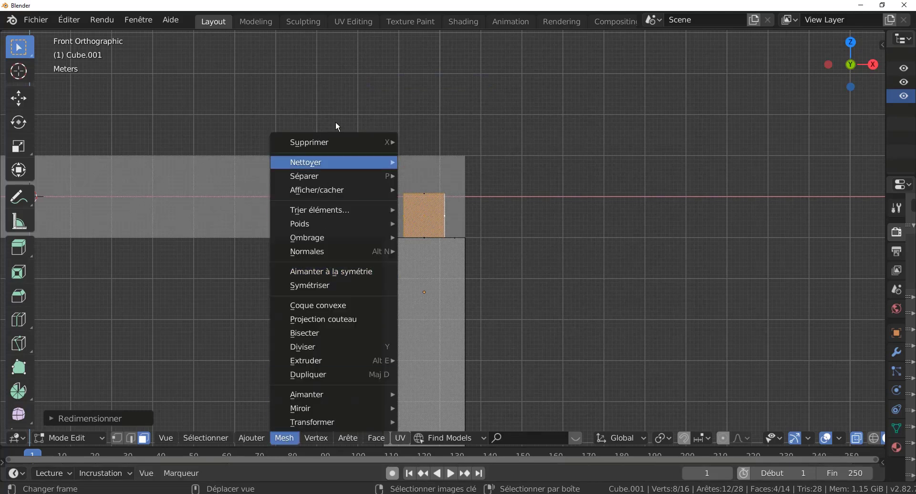
pyautogui.click(330, 440)
pyautogui.click(287, 439)
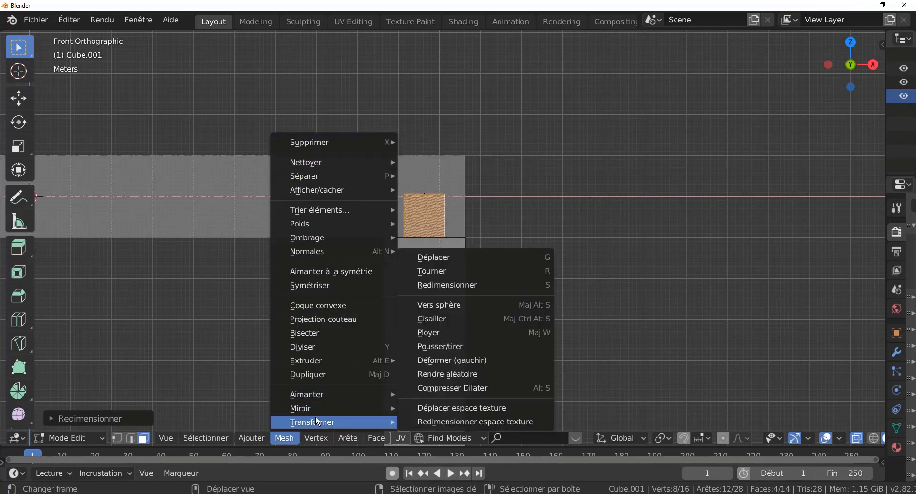
pyautogui.moveTo(253, 447)
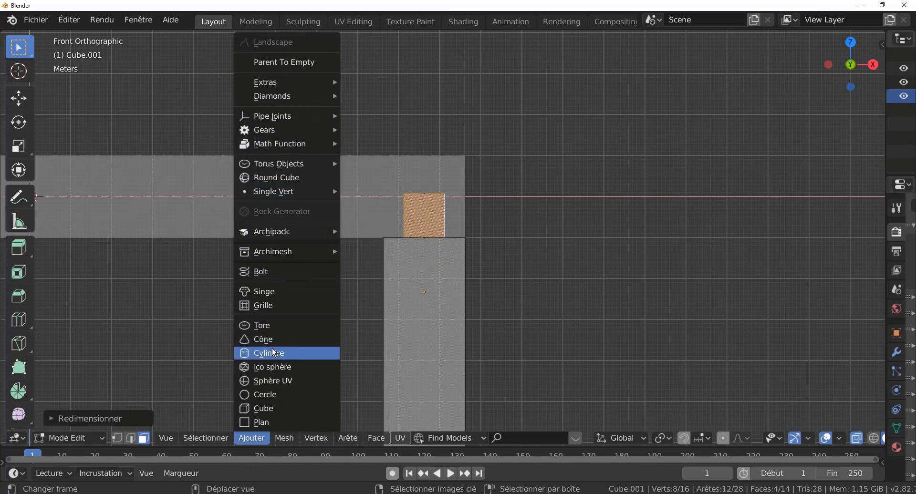
pyautogui.moveTo(322, 441)
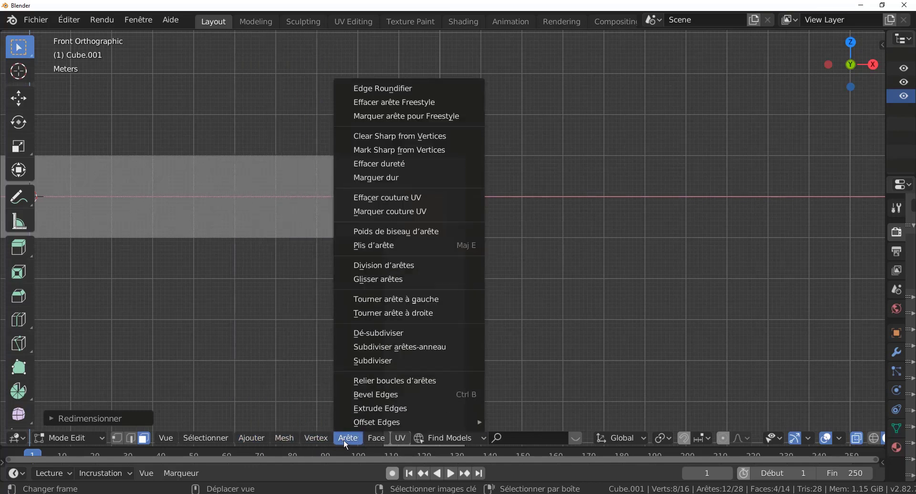
pyautogui.moveTo(381, 440)
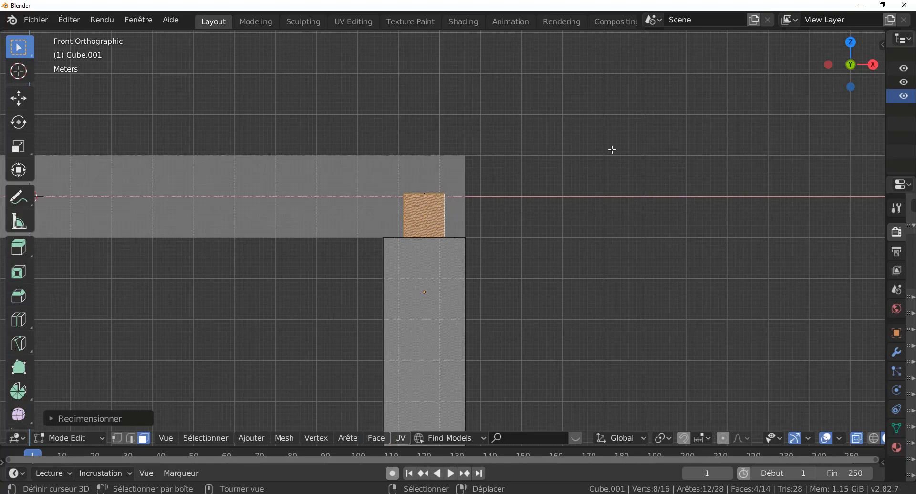
# Return to Object Mode with the vertical beam selected and look through the object commands
pyautogui.press('w')
pyautogui.press('Tab')
pyautogui.scroll(-4, 609, 301)
pyautogui.click(246, 440)
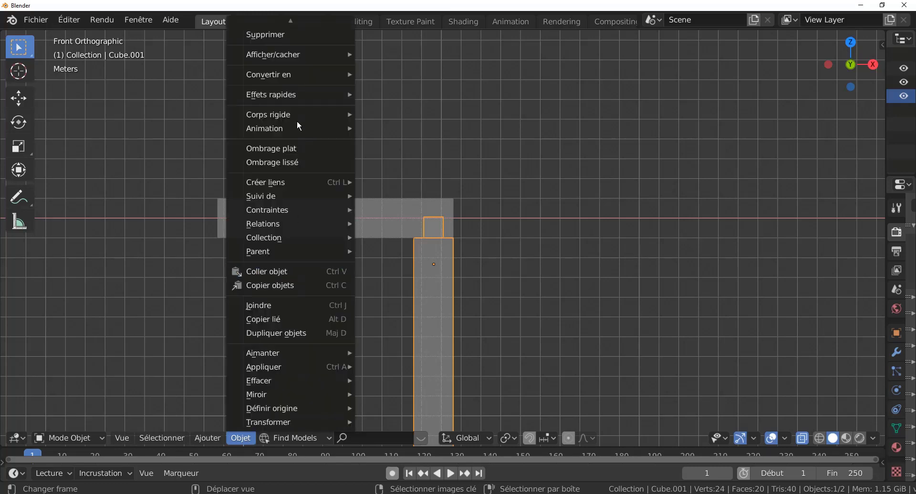
pyautogui.moveTo(256, 30)
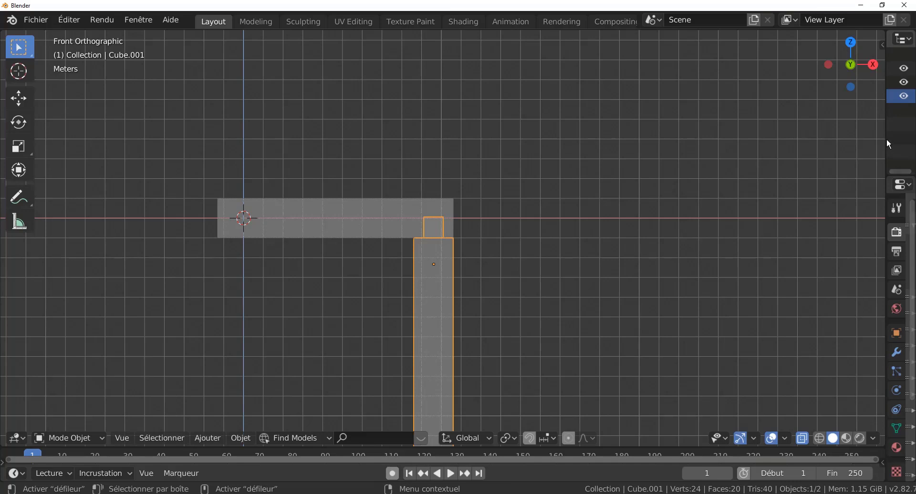
# Widen the Outliner and Properties area and show the Bool Tool operations beside the 3D view
pyautogui.moveTo(886, 133); pyautogui.dragTo(751, 201)
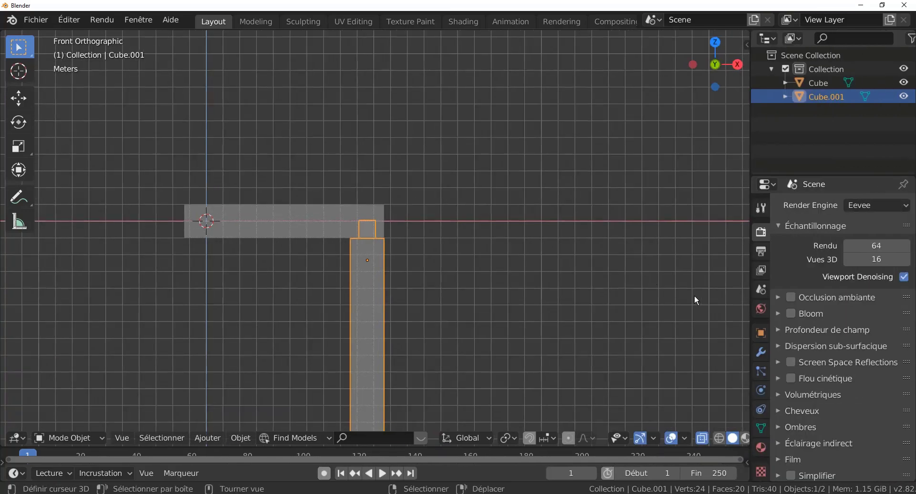
pyautogui.press('n')
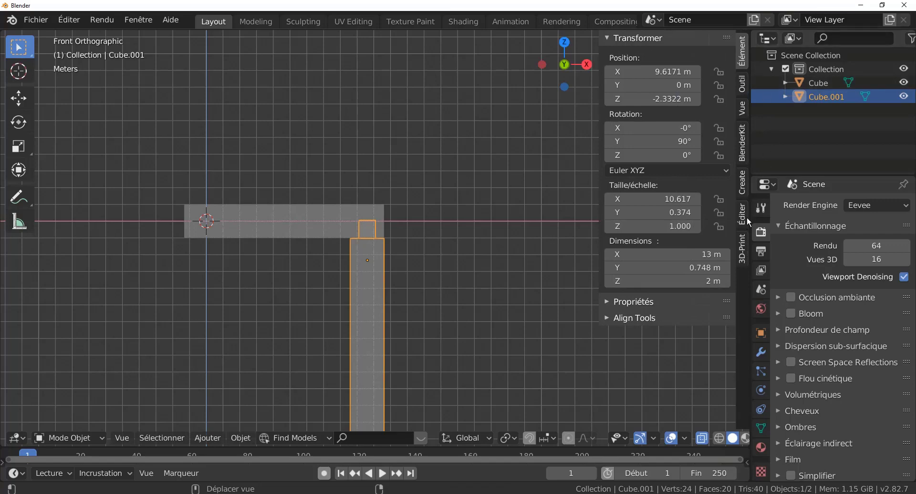
pyautogui.click(746, 221)
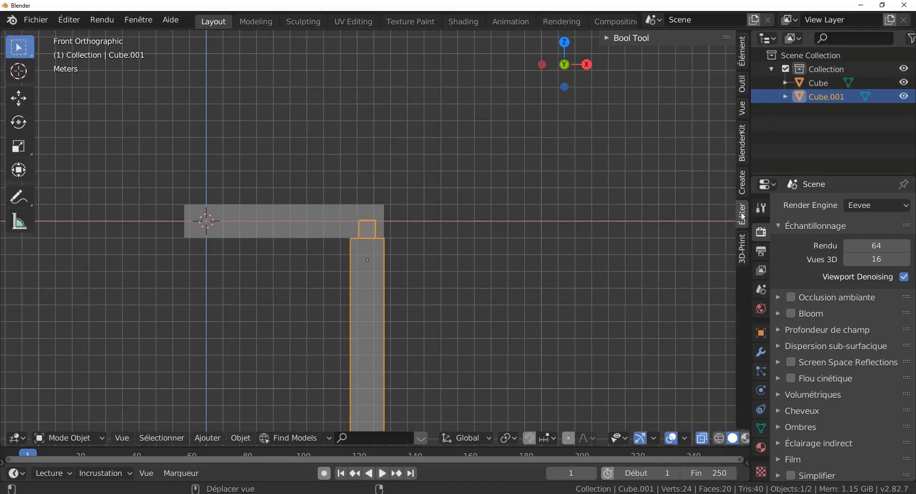
pyautogui.click(607, 38)
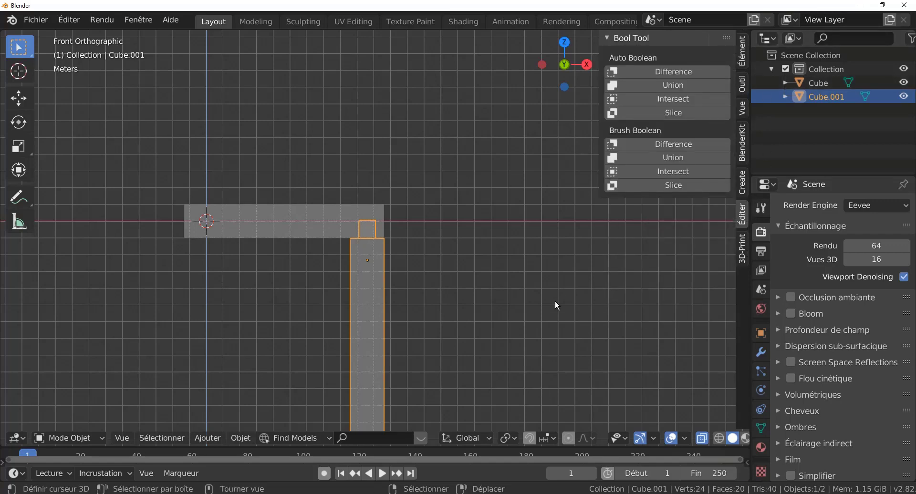
# Try duplicating the tenon's ring of side faces in place in Edit Mode, and undo the copy
pyautogui.press('Tab')
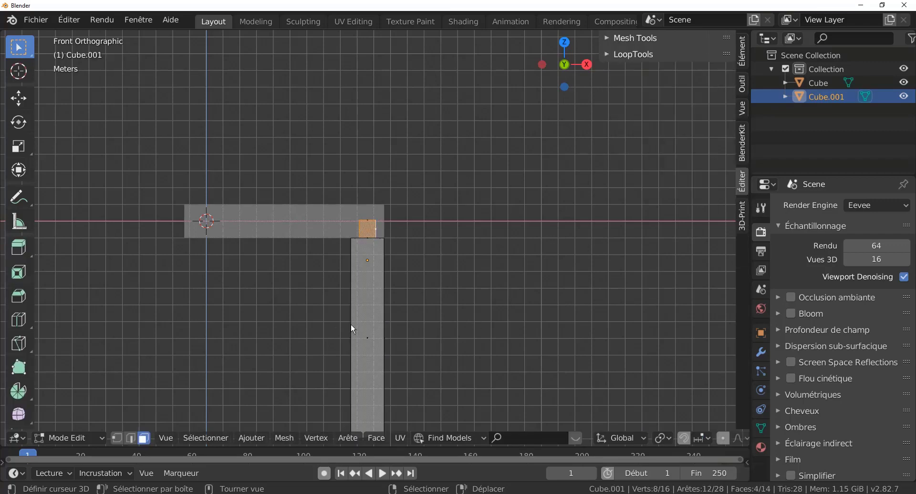
pyautogui.scroll(2, 377, 241)
pyautogui.scroll(3, 377, 213)
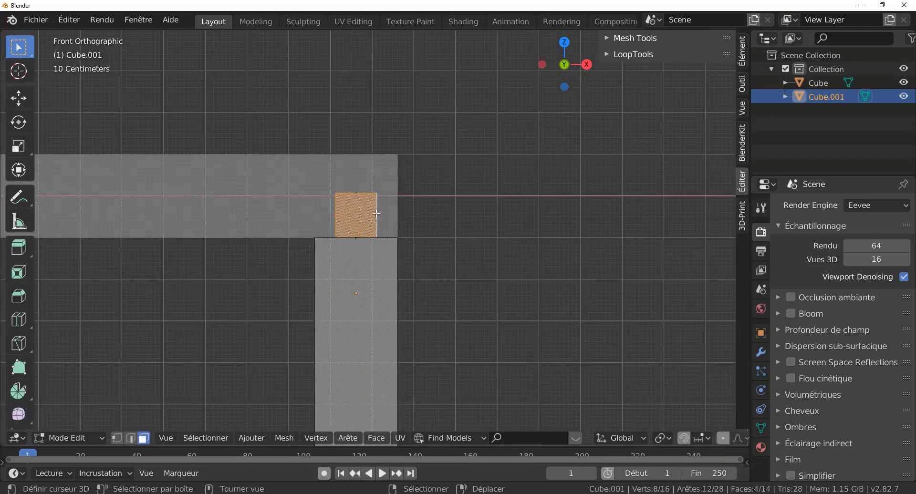
pyautogui.moveTo(473, 259); pyautogui.dragTo(467, 268, button='middle')
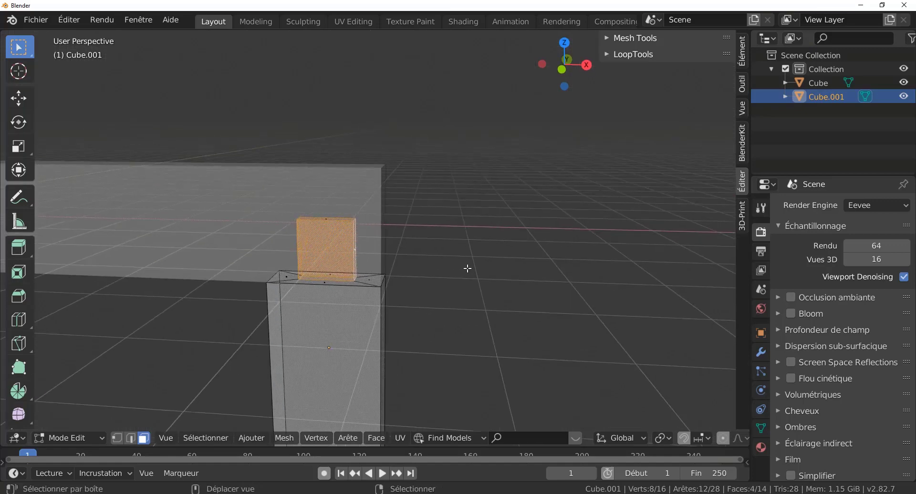
pyautogui.hotkey('shift', 'd')
pyautogui.rightClick(468, 268)
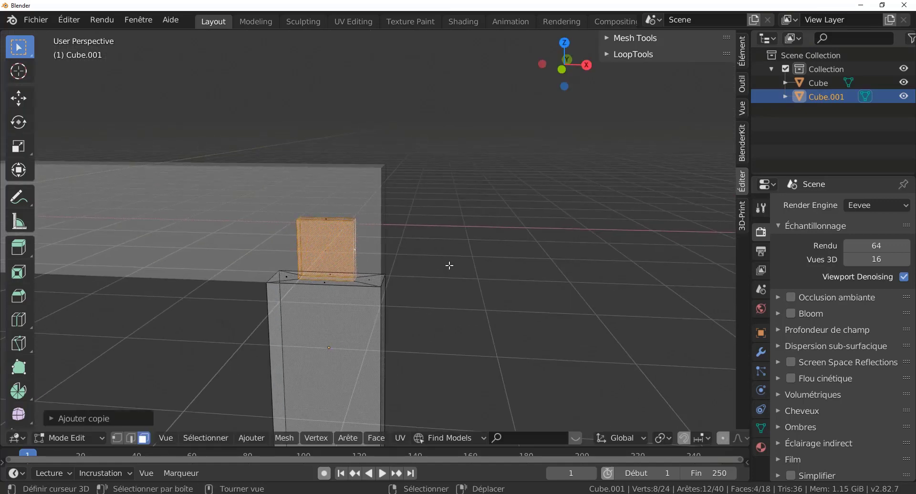
pyautogui.scroll(5, 389, 225)
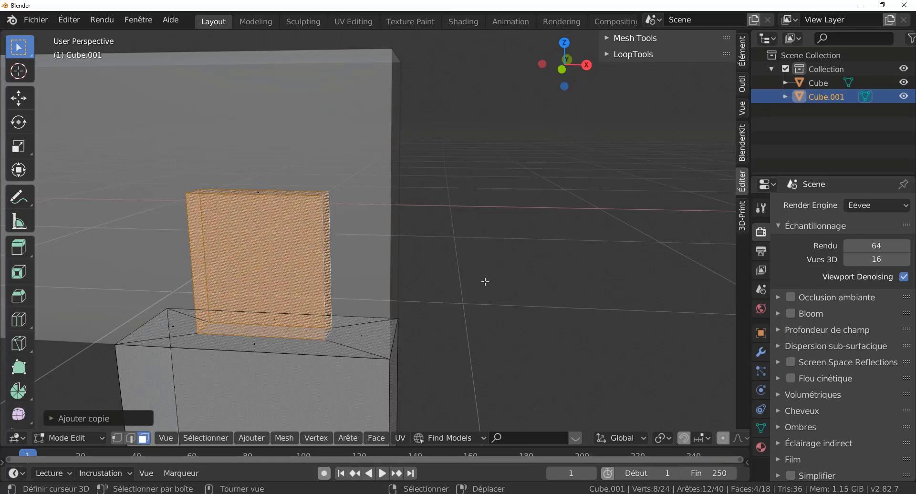
pyautogui.press('s')
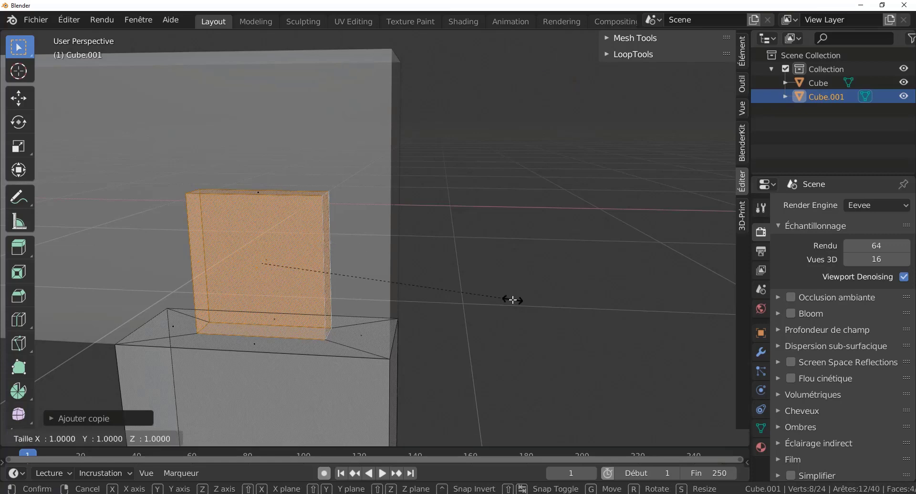
pyautogui.press('Escape')
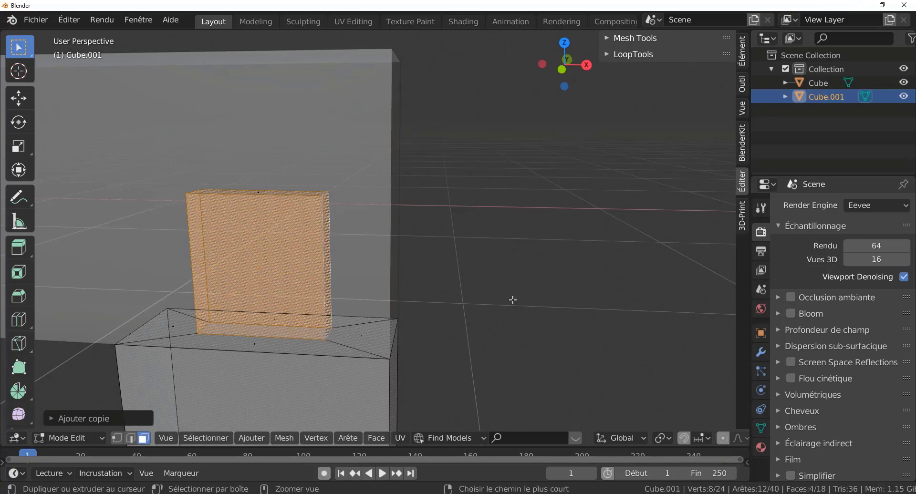
pyautogui.hotkey('ctrl', 'z')
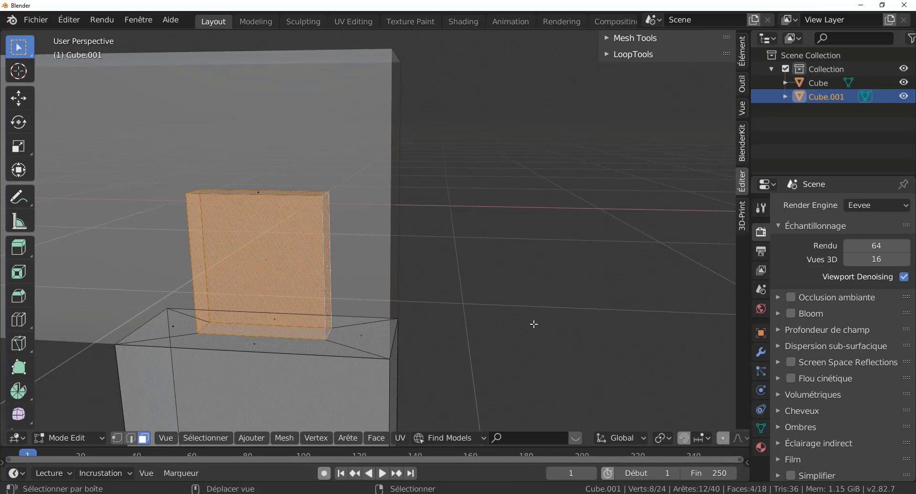
# Try placing a slightly offset duplicate of the tenon's side faces, and undo it
pyautogui.hotkey('shift', 'd')
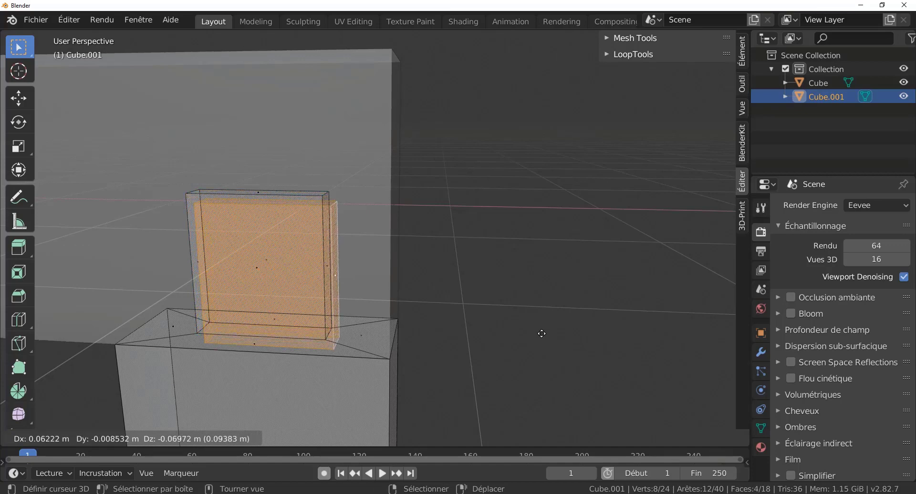
pyautogui.click(542, 333)
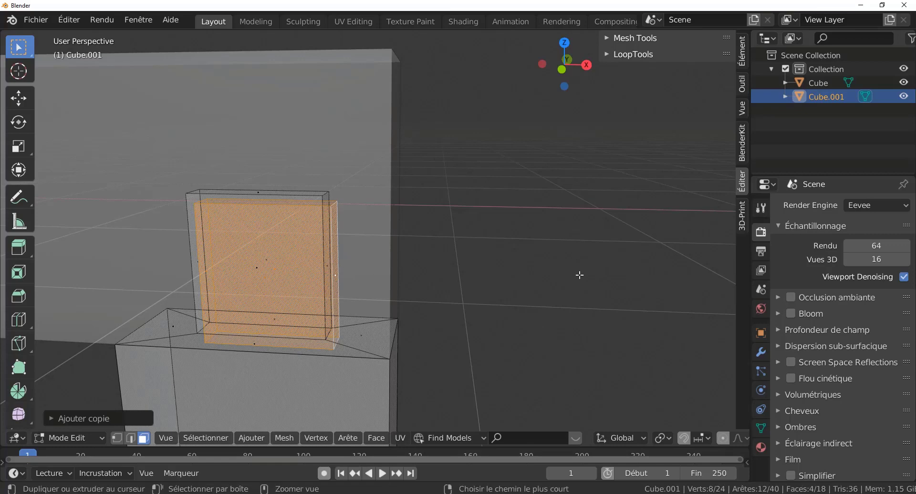
pyautogui.hotkey('ctrl', 'z')
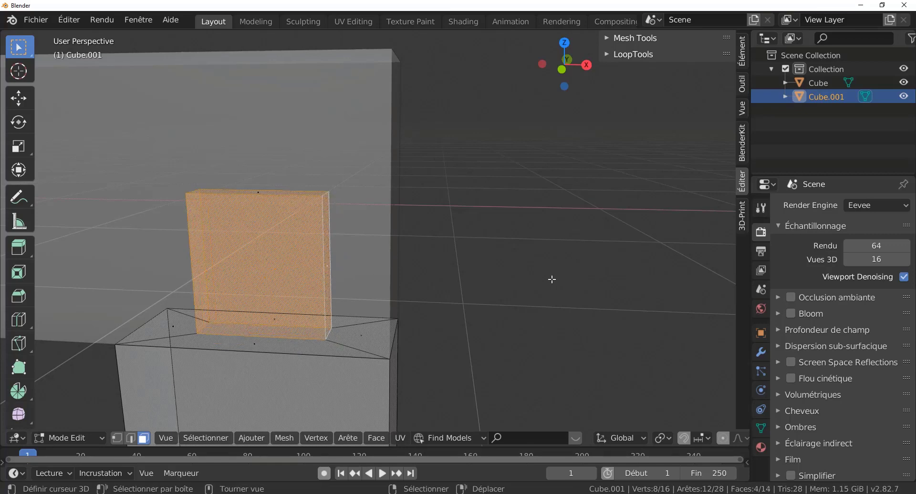
pyautogui.press('Tab')
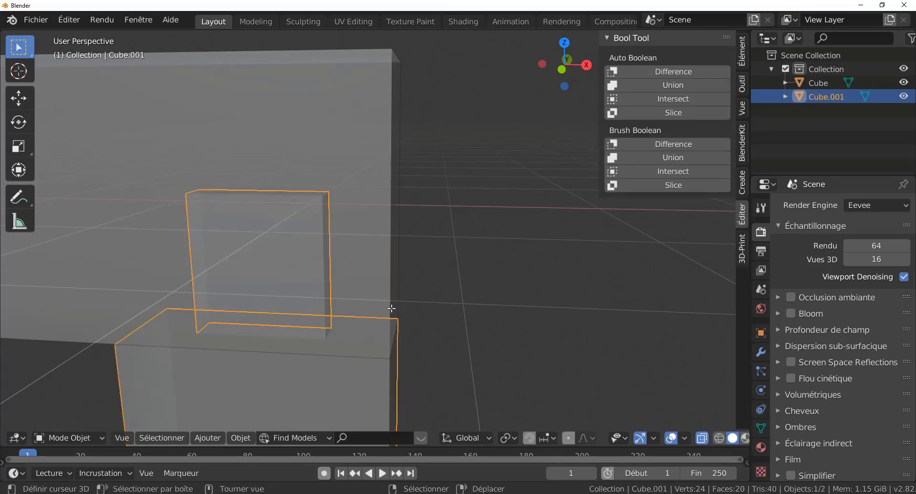
pyautogui.press('Tab')
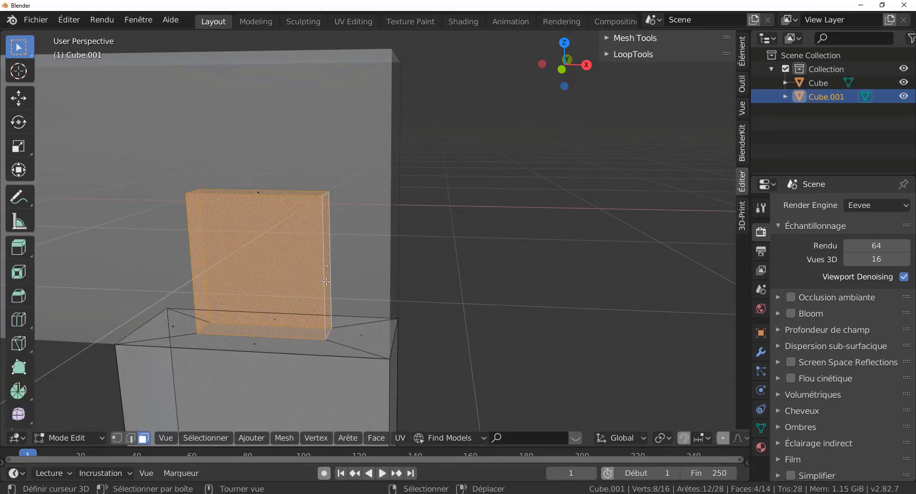
# Duplicate the tenon's side faces in place, separate the copy into its own object, and return to Object Mode
pyautogui.hotkey('shift', 'd')
pyautogui.rightClick(546, 291)
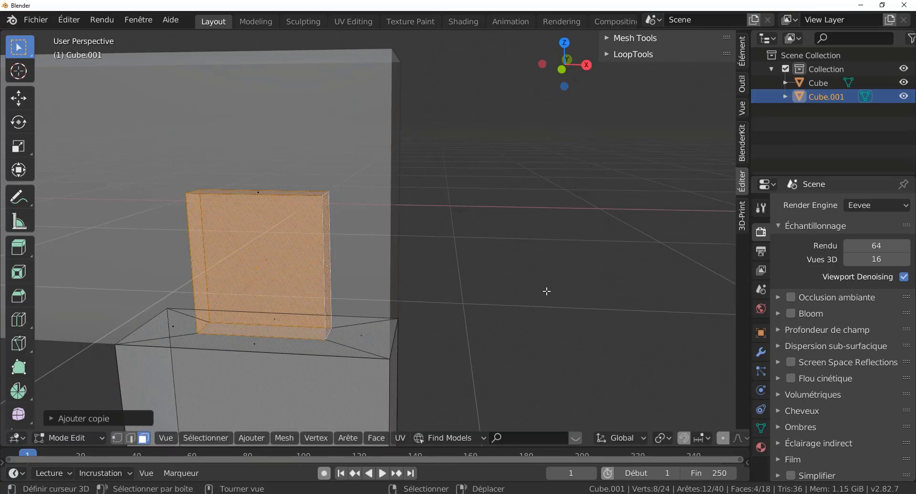
pyautogui.press('p')
pyautogui.click(601, 270)
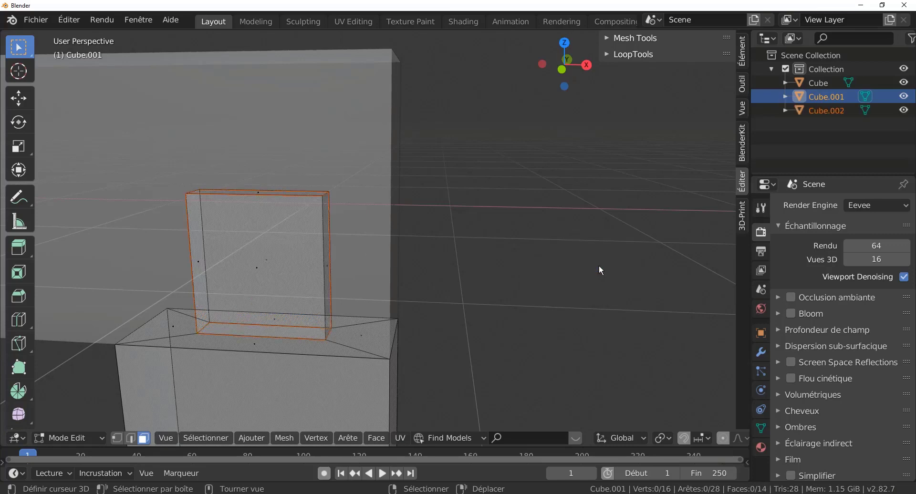
pyautogui.press('Tab')
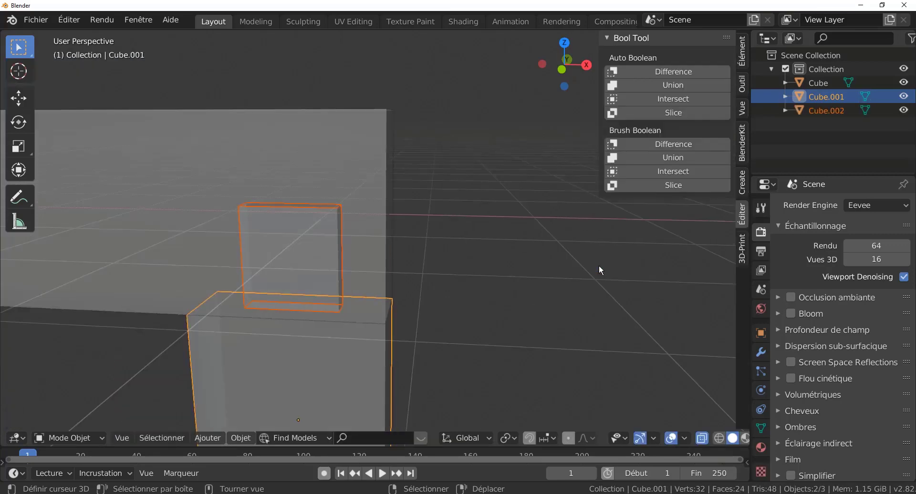
# Subtract the separated tenon copy from the horizontal beam with the Auto Boolean Difference operation
pyautogui.click(307, 263)
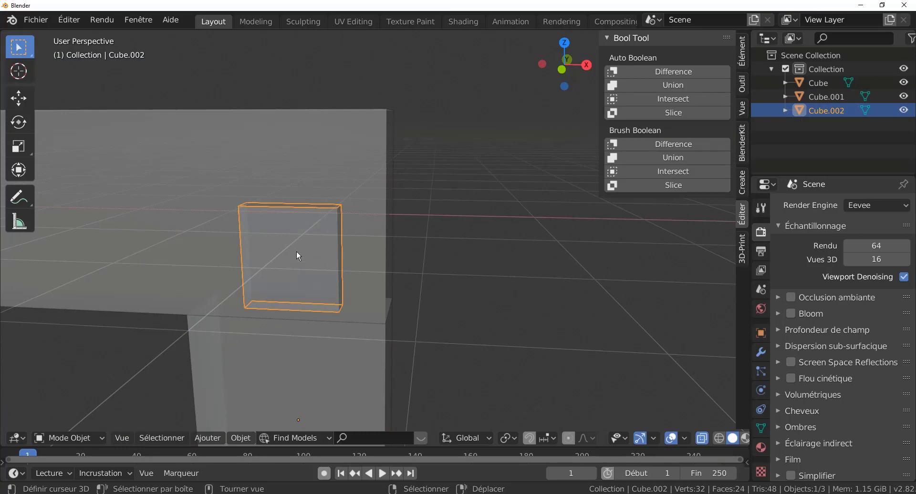
pyautogui.keyDown('shift'); pyautogui.moveTo(501, 309); pyautogui.dragTo(582, 310, button='middle'); pyautogui.keyUp('shift')
pyautogui.scroll(-1, 582, 307)
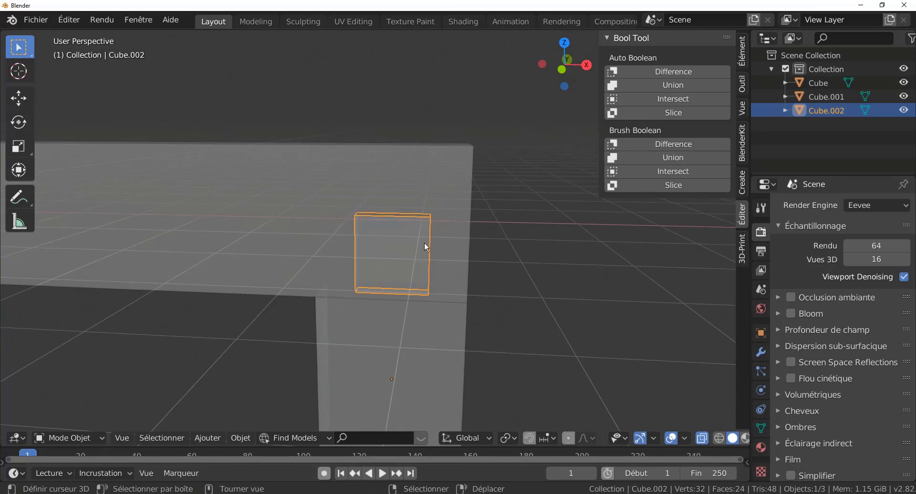
pyautogui.scroll(-3, 533, 316)
pyautogui.moveTo(509, 342); pyautogui.dragTo(402, 303, button='middle')
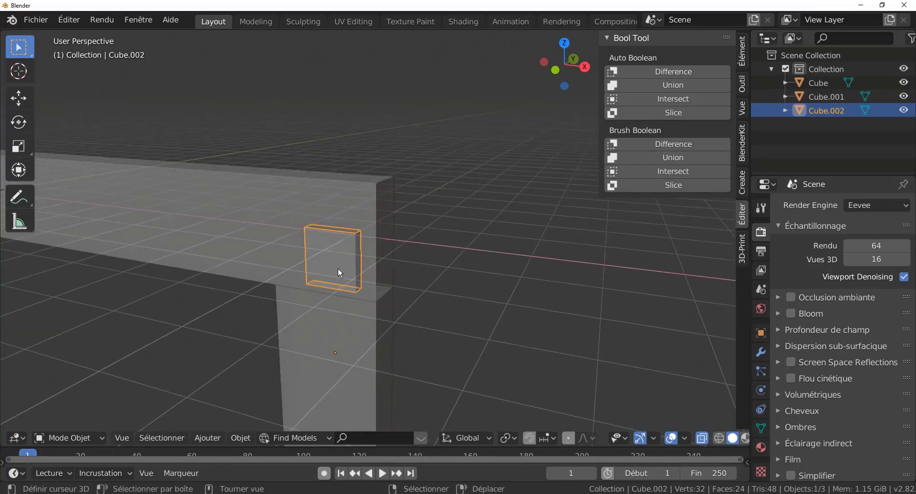
pyautogui.keyDown('shift'); pyautogui.click(318, 197); pyautogui.keyUp('shift')
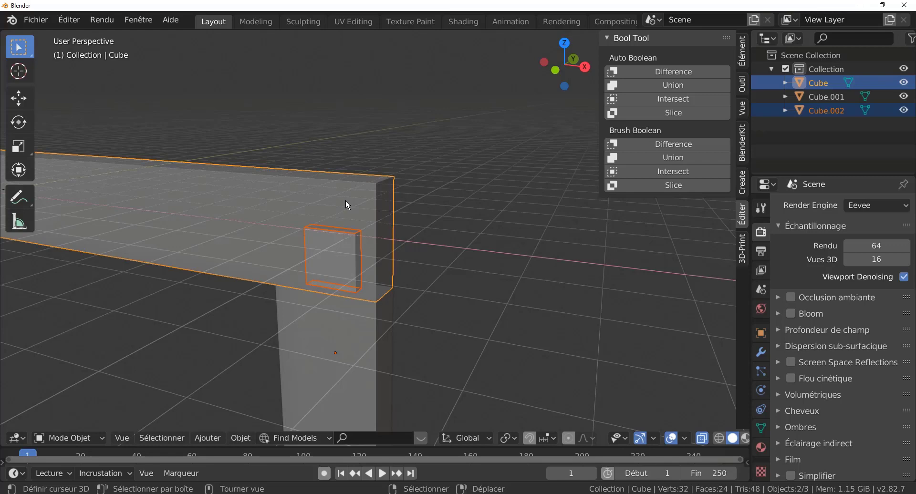
pyautogui.click(674, 73)
pyautogui.scroll(-5, 428, 294)
pyautogui.moveTo(428, 311); pyautogui.dragTo(394, 215, button='middle')
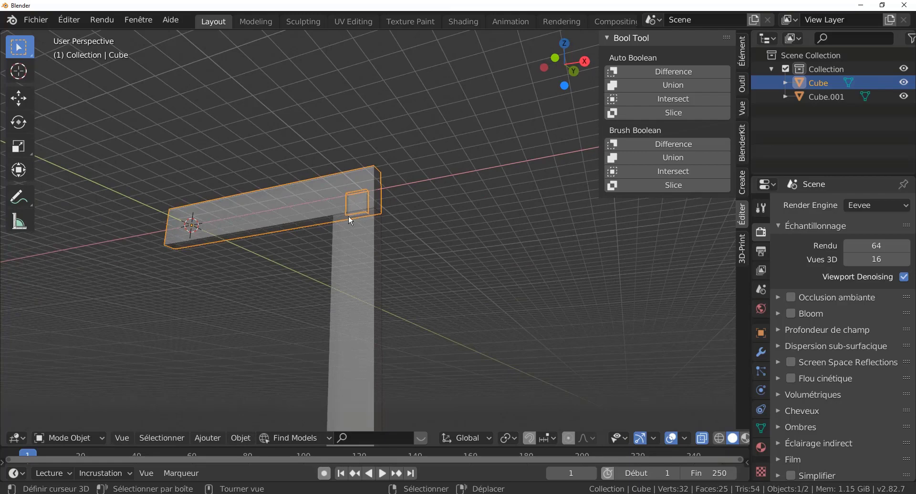
# Isolate the horizontal beam in local view and run all the 3D-Print checks on it
pyautogui.press('KP_Divide')
pyautogui.moveTo(465, 328); pyautogui.dragTo(482, 319, button='middle')
pyautogui.scroll(4, 313, 299)
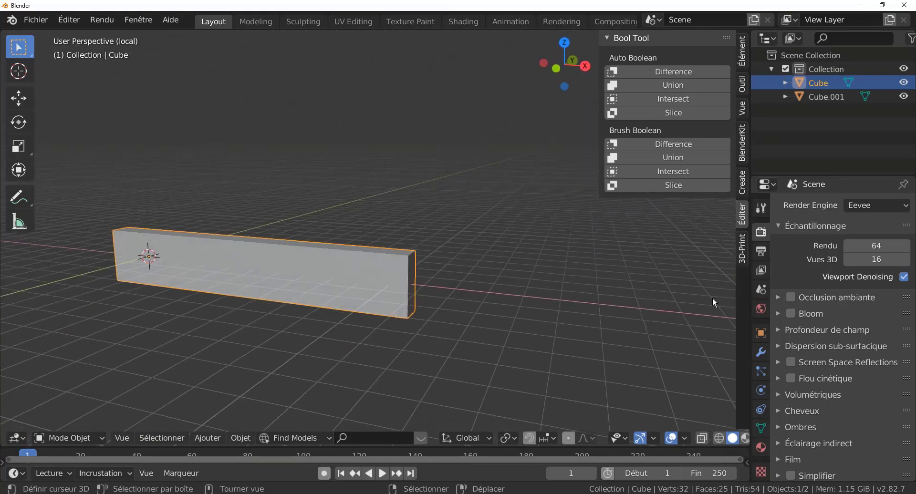
pyautogui.click(743, 253)
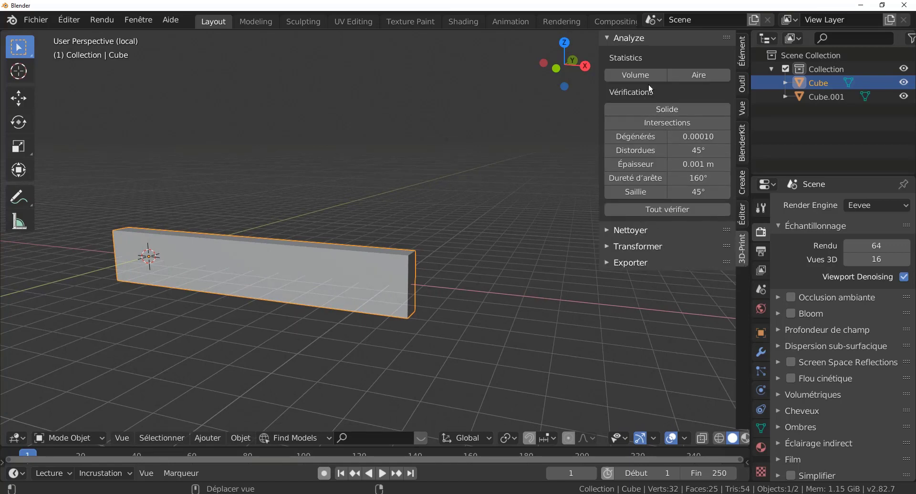
pyautogui.click(668, 210)
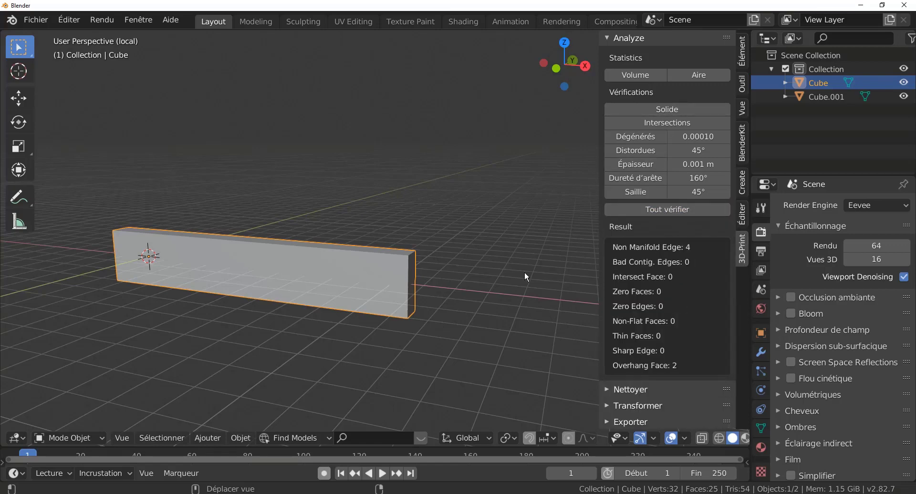
# Make the horizontal beam manifold with the 3D-Print cleanup and rerun all the checks
pyautogui.moveTo(467, 361); pyautogui.dragTo(487, 205, button='middle')
pyautogui.scroll(7, 448, 228)
pyautogui.moveTo(446, 226); pyautogui.dragTo(437, 209, button='middle')
pyautogui.scroll(4, 444, 213)
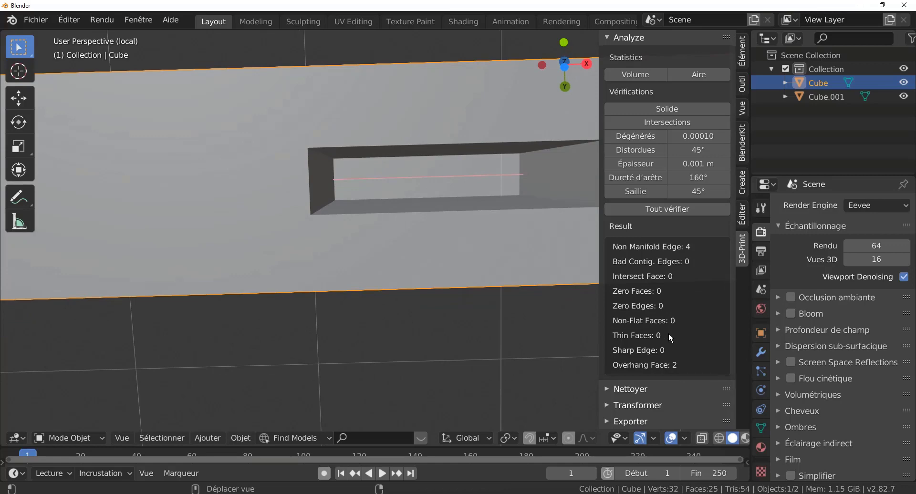
pyautogui.click(629, 389)
pyautogui.scroll(-2, 631, 387)
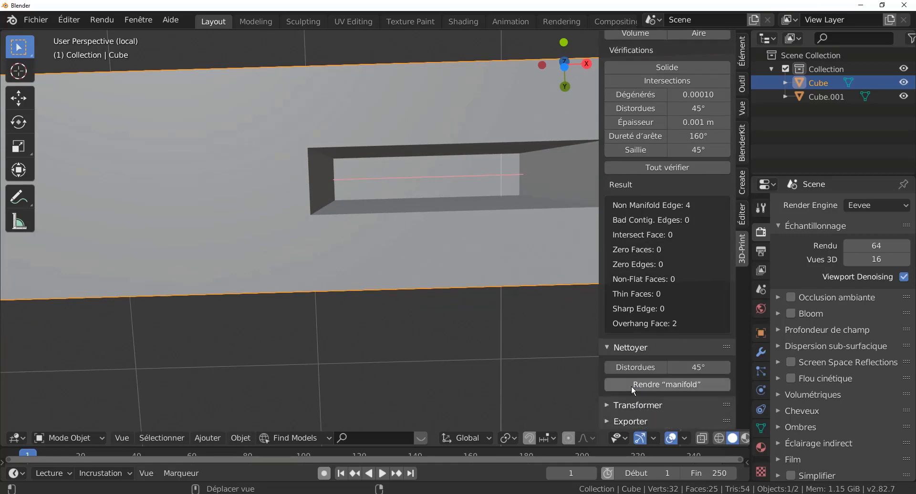
pyautogui.click(670, 385)
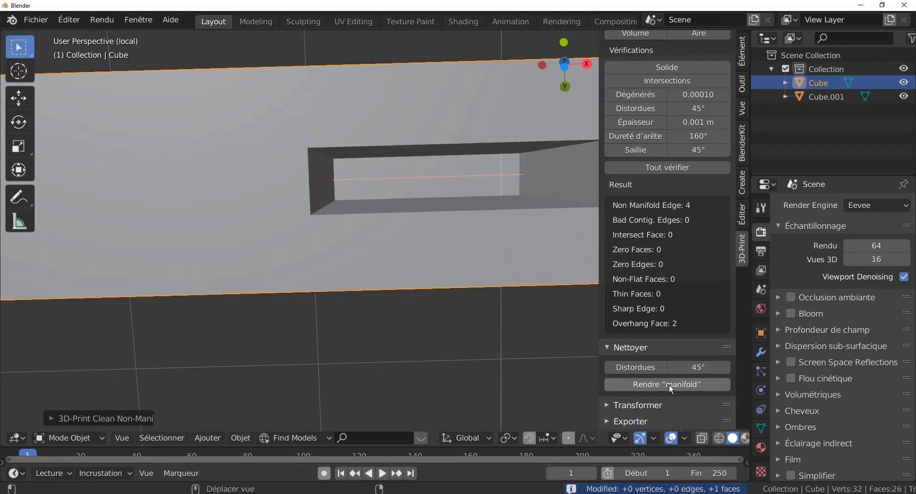
pyautogui.click(679, 165)
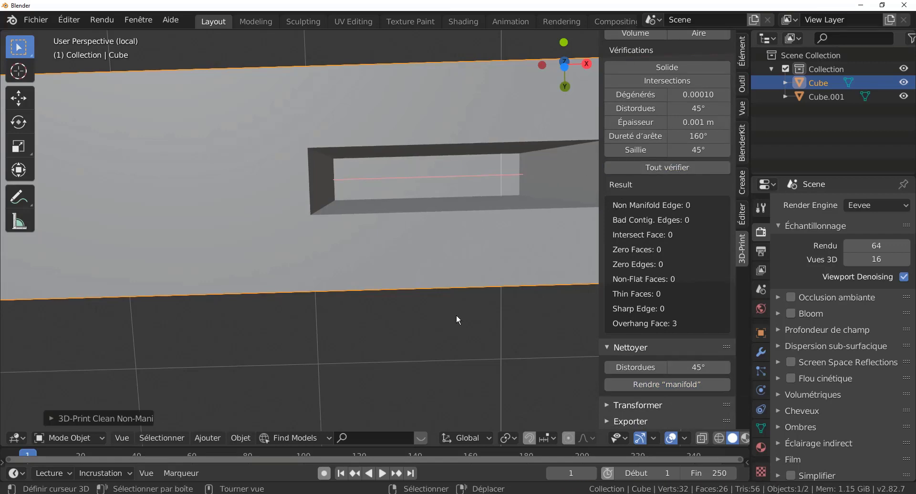
# Enter Edit Mode on the horizontal beam, hide the sidebar, and bring the beam's mortised underside into view
pyautogui.press('Tab')
pyautogui.scroll(-7, 483, 246)
pyautogui.moveTo(478, 257)
pyautogui.mouseDown(button='middle')
pyautogui.moveTo(458, 298)
pyautogui.moveTo(250, 311)
pyautogui.moveTo(272, 194)
pyautogui.moveTo(444, 340)
pyautogui.moveTo(519, 277)
pyautogui.moveTo(442, 286)
pyautogui.moveTo(476, 250)
pyautogui.moveTo(473, 268)
pyautogui.mouseUp(button='middle')
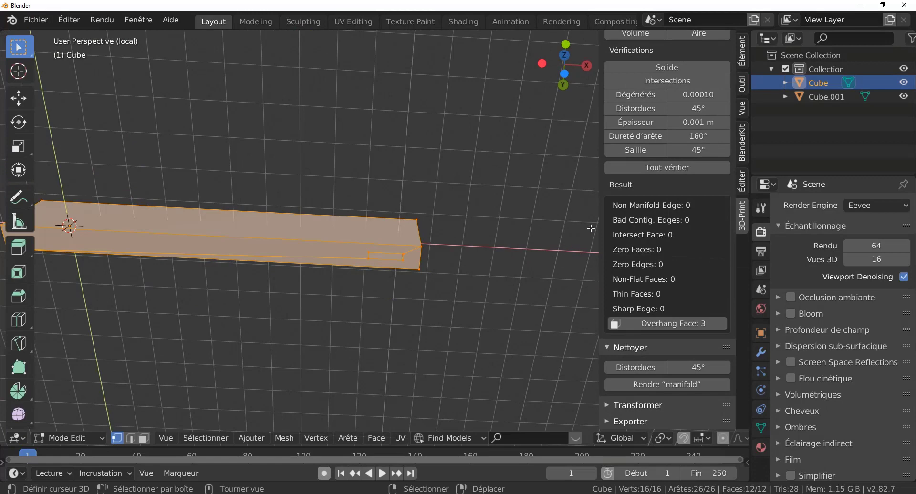
pyautogui.moveTo(598, 230); pyautogui.dragTo(747, 234)
pyautogui.moveTo(519, 299); pyautogui.dragTo(561, 281, button='middle')
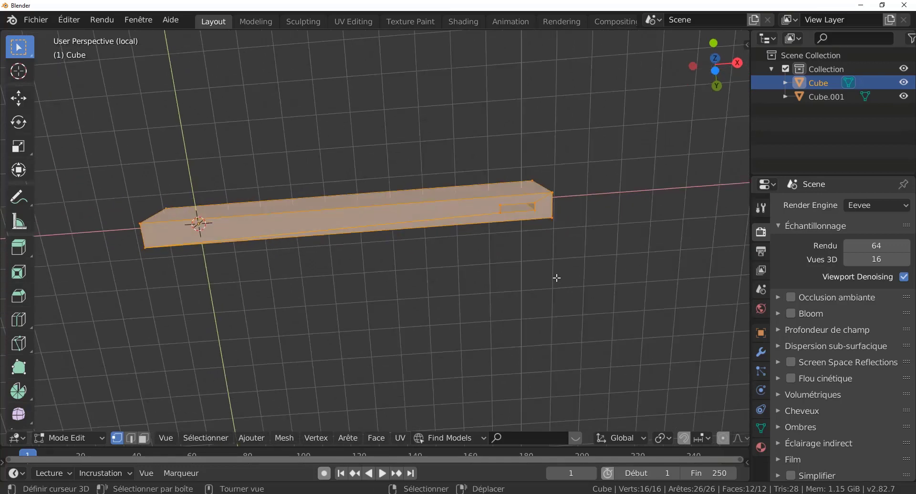
pyautogui.scroll(1, 534, 266)
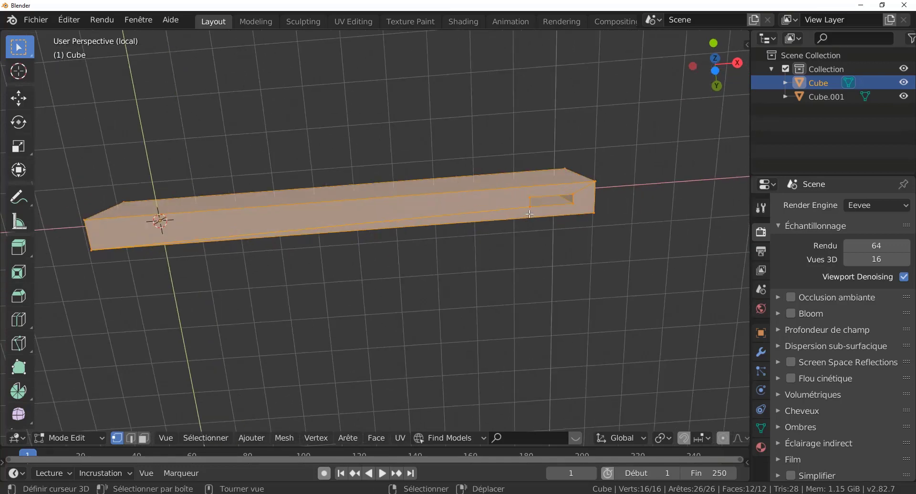
# Select the long underside edge running from the mortise to the beam's far end and examine the irregular topology around it
pyautogui.scroll(1, 529, 215)
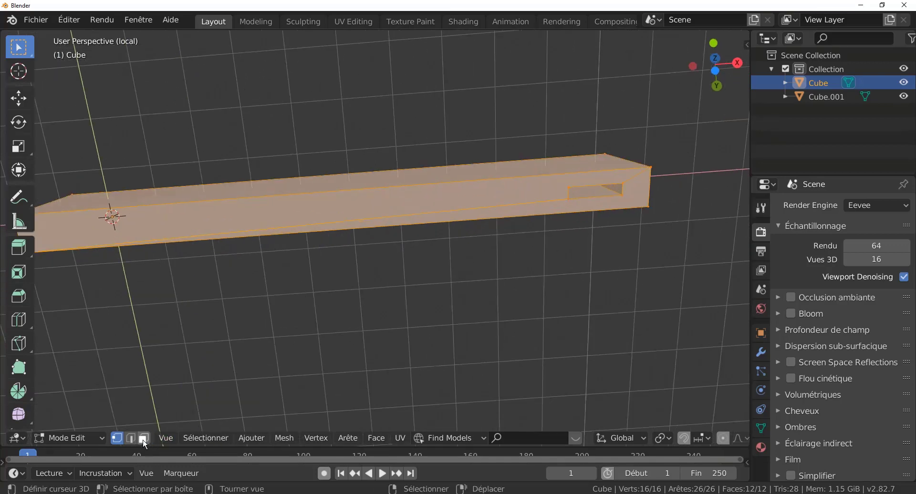
pyautogui.click(487, 206)
pyautogui.scroll(-2, 307, 253)
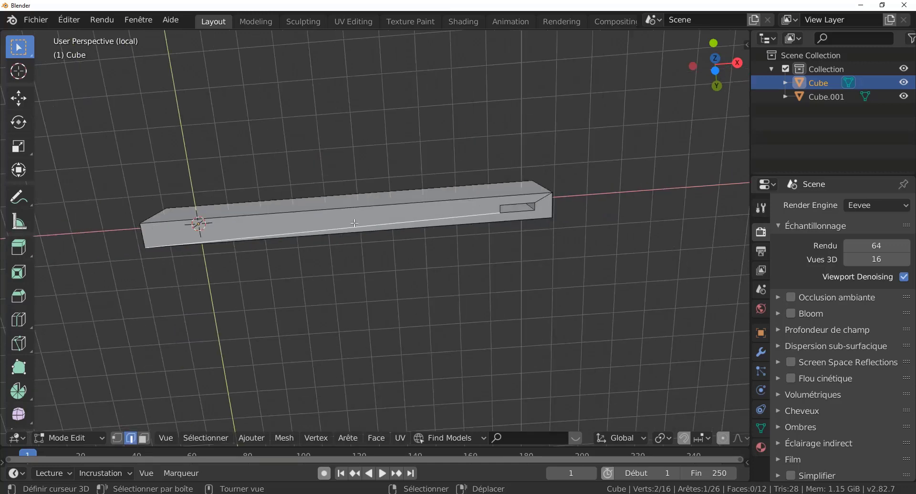
pyautogui.moveTo(270, 262); pyautogui.dragTo(337, 291, button='middle')
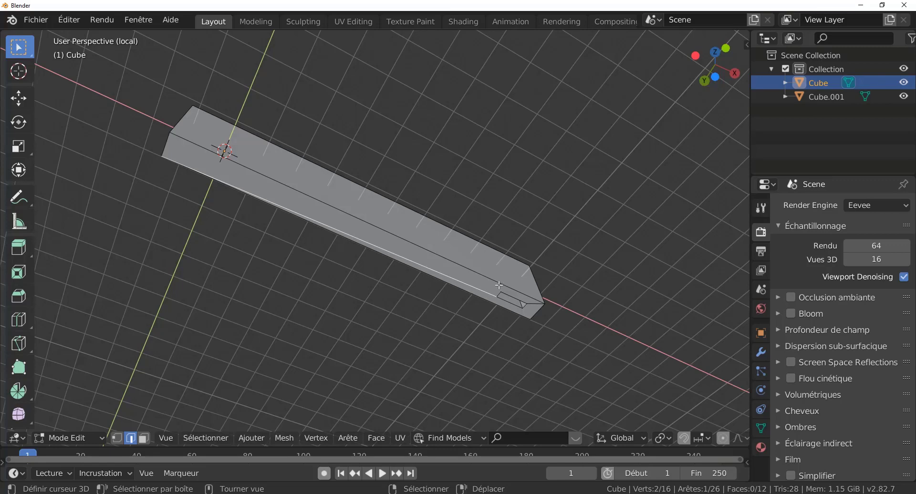
pyautogui.moveTo(588, 321); pyautogui.dragTo(561, 256, button='middle')
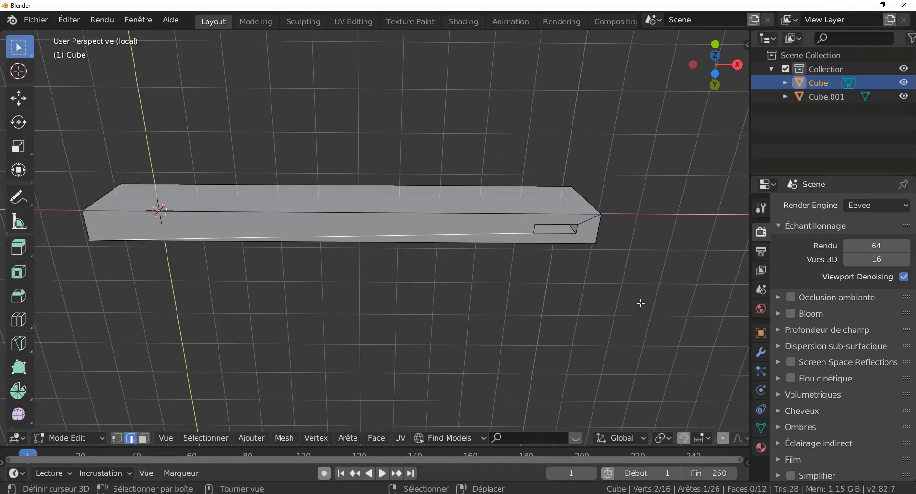
# Leave local view and undo the mortise cut together with the separation and duplication of the tenon copy
pyautogui.press('Tab')
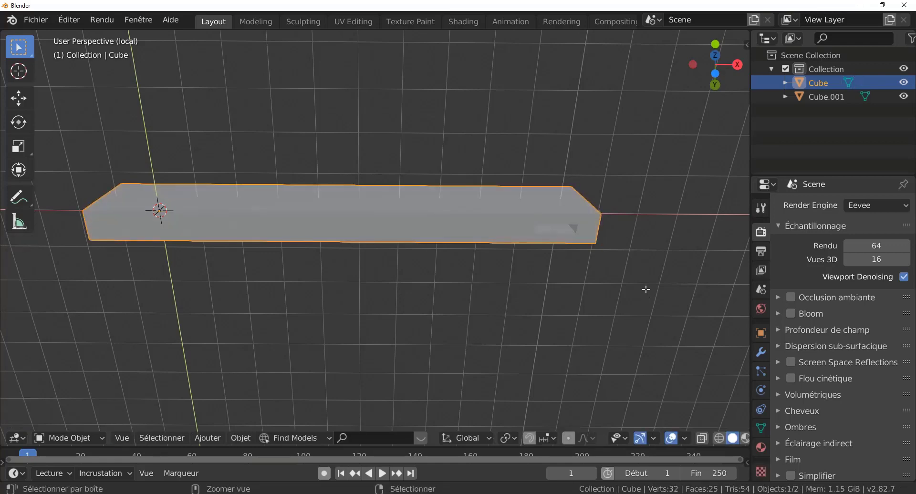
pyautogui.press('KP_Divide')
pyautogui.click(646, 289)
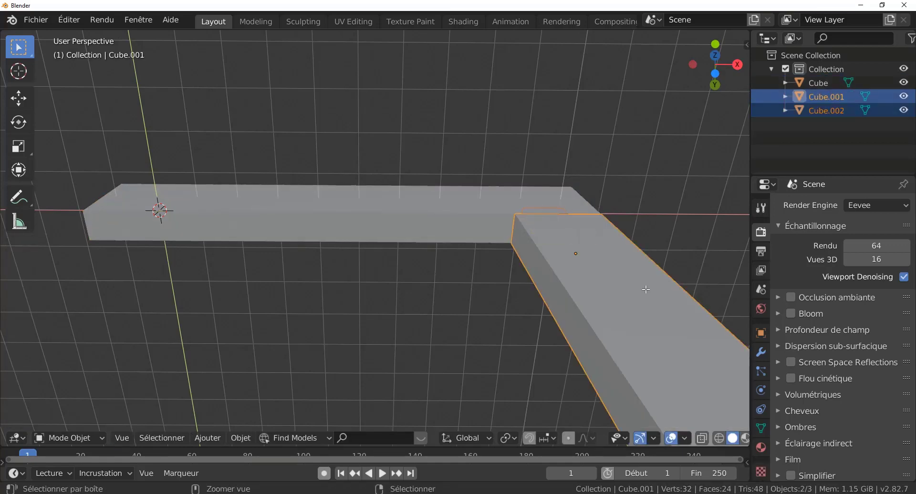
pyautogui.press('Tab')
pyautogui.hotkey('ctrl', 'z')
pyautogui.scroll(-3, 620, 275)
pyautogui.moveTo(611, 264); pyautogui.dragTo(494, 309, button='middle')
pyautogui.click(462, 324)
pyautogui.scroll(2, 532, 348)
pyautogui.scroll(1, 494, 309)
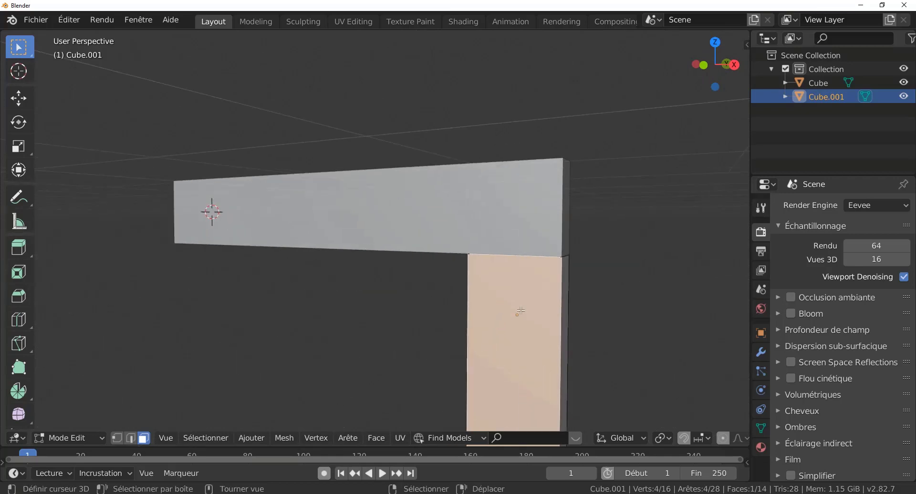
# Turn on X-ray, select the horizontal beam in Object Mode, and check it briefly in local view
pyautogui.hotkey('alt', 'z')
pyautogui.scroll(2, 525, 287)
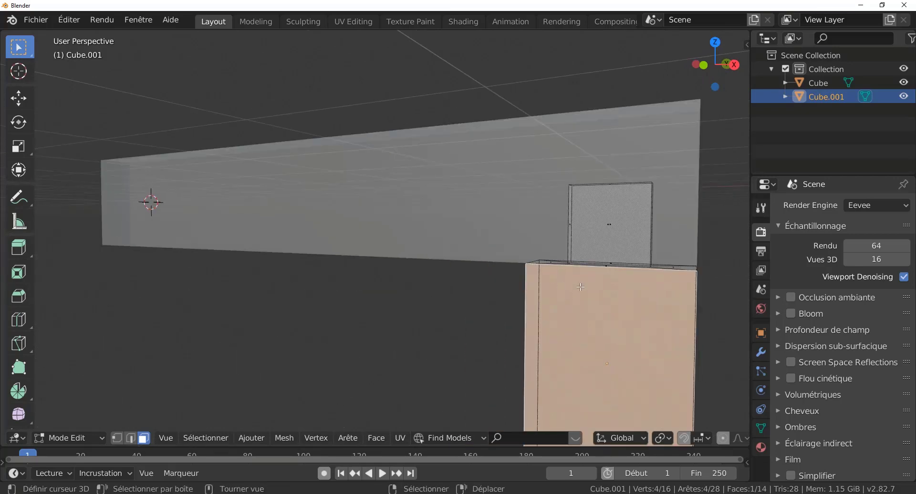
pyautogui.scroll(-4, 614, 280)
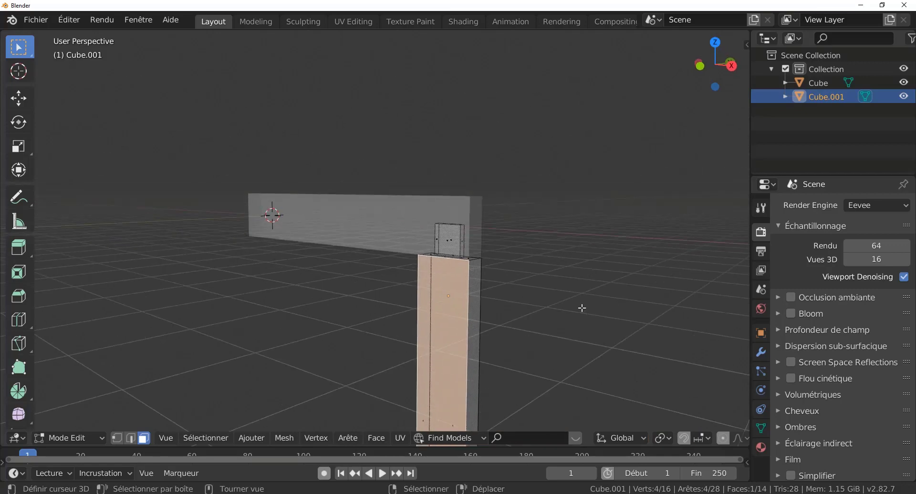
pyautogui.click(429, 215)
pyautogui.press('Tab')
pyautogui.click(430, 218)
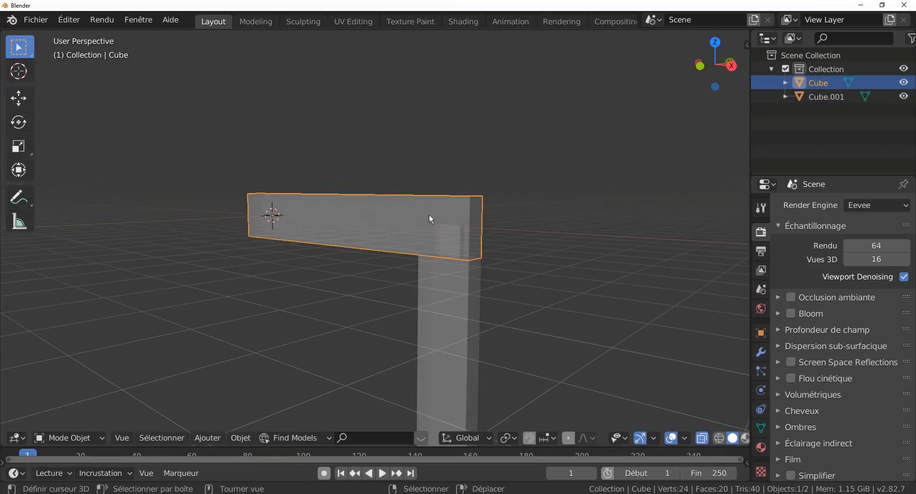
pyautogui.press('KP_Divide')
pyautogui.moveTo(461, 282); pyautogui.dragTo(481, 198, button='middle')
pyautogui.press('KP_Divide')
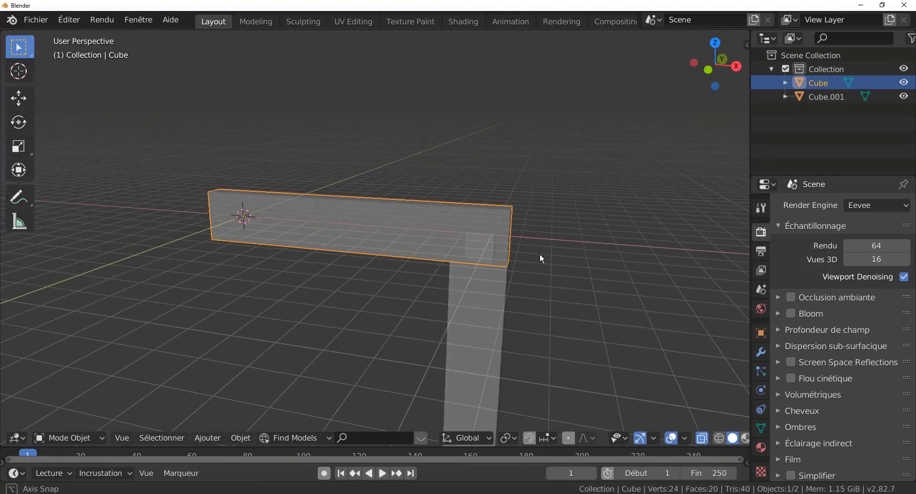
# Add a vertical loop cut around the horizontal beam, slid by about -0.66 to line up with the post's inner side
pyautogui.press('Tab')
pyautogui.moveTo(481, 259); pyautogui.dragTo(454, 229, button='middle')
pyautogui.press('KP_1')
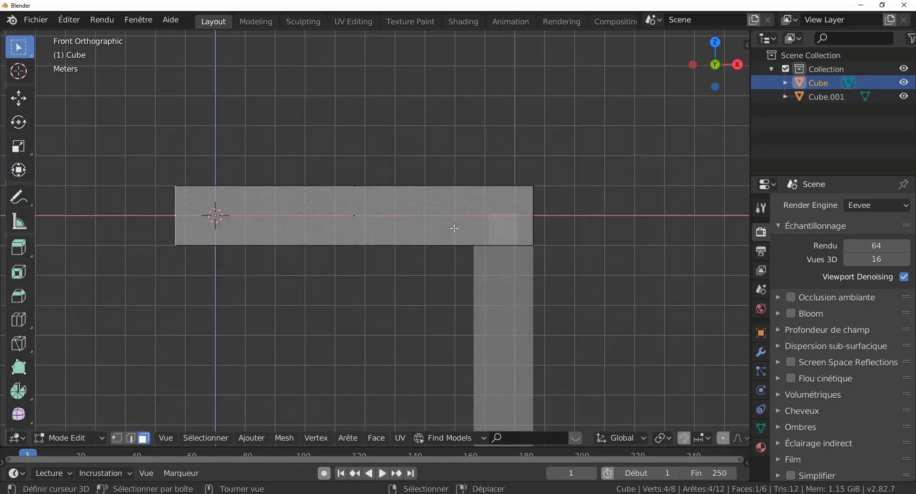
pyautogui.scroll(1, 454, 229)
pyautogui.keyDown('shift'); pyautogui.moveTo(489, 205); pyautogui.dragTo(411, 205, button='middle'); pyautogui.keyUp('shift')
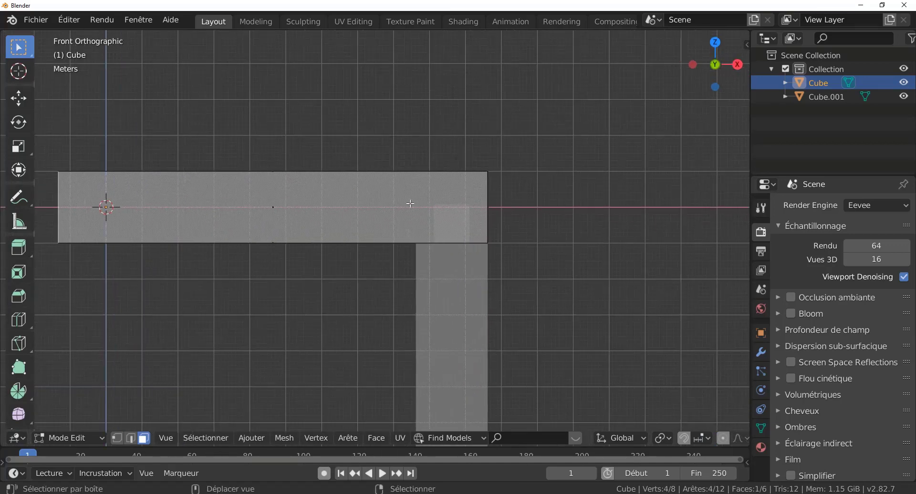
pyautogui.hotkey('ctrl', 'r')
pyautogui.click(362, 244)
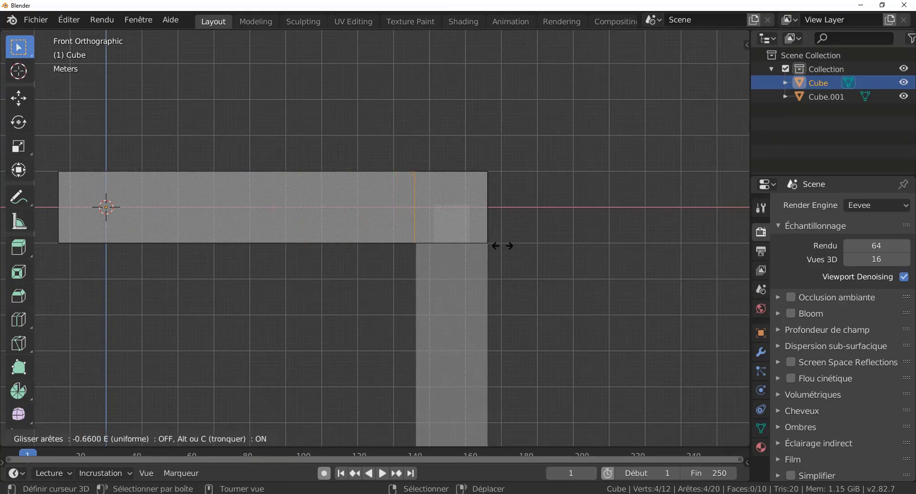
pyautogui.click(503, 246)
pyautogui.moveTo(488, 230); pyautogui.dragTo(502, 238, button='middle')
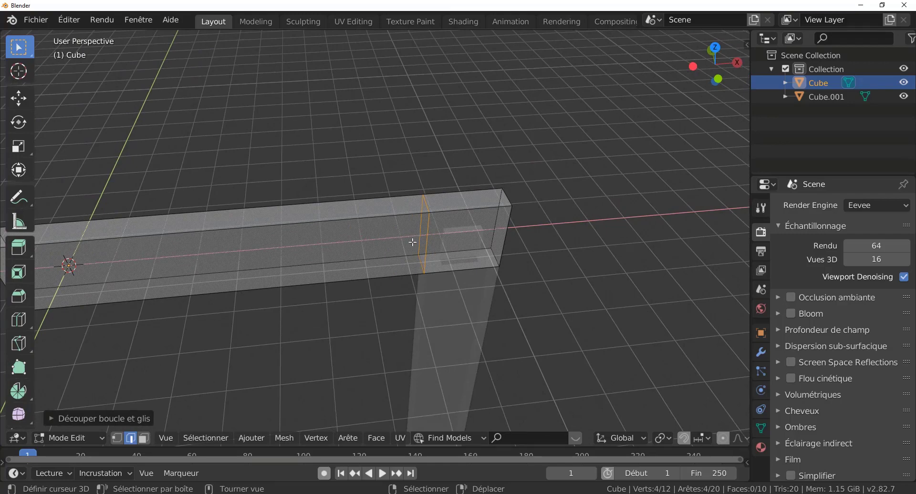
pyautogui.moveTo(308, 250); pyautogui.dragTo(442, 265, button='middle')
pyautogui.scroll(2, 345, 248)
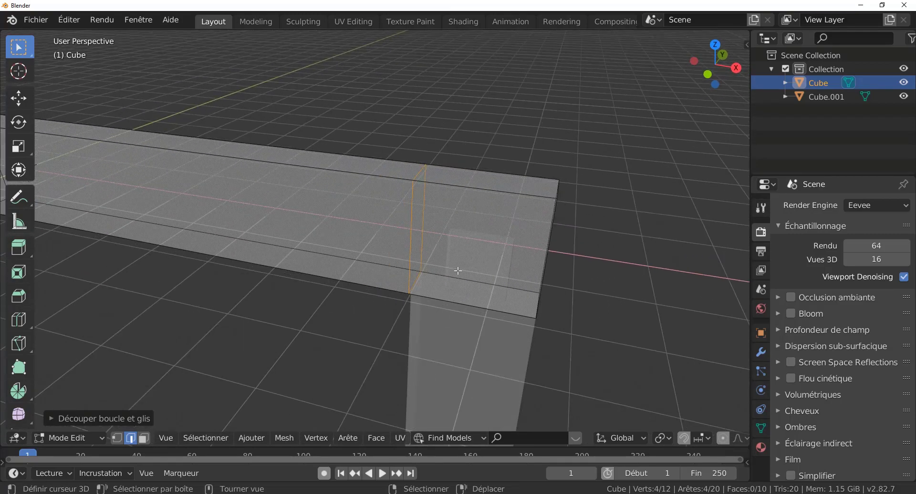
pyautogui.scroll(-3, 215, 191)
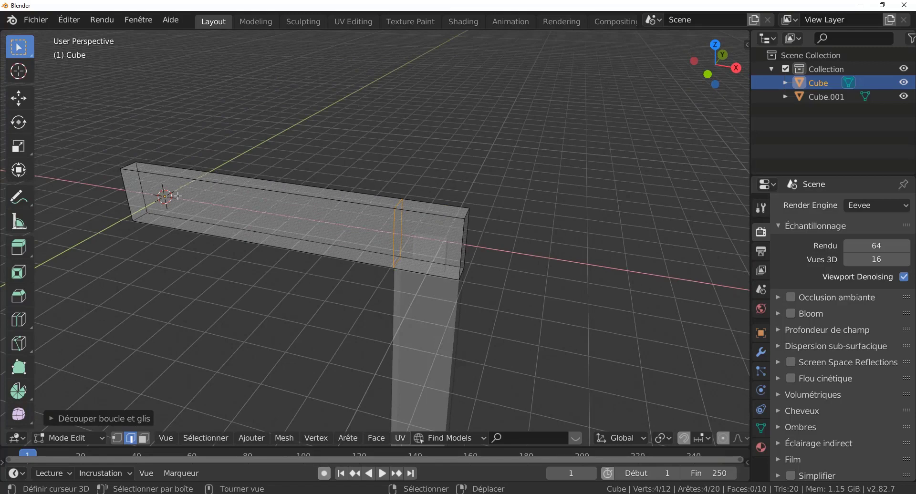
# Edit the vertical post in face selection mode and select the five faces of its tenon
pyautogui.scroll(2, 486, 315)
pyautogui.moveTo(478, 282); pyautogui.dragTo(459, 237, button='middle')
pyautogui.click(465, 287)
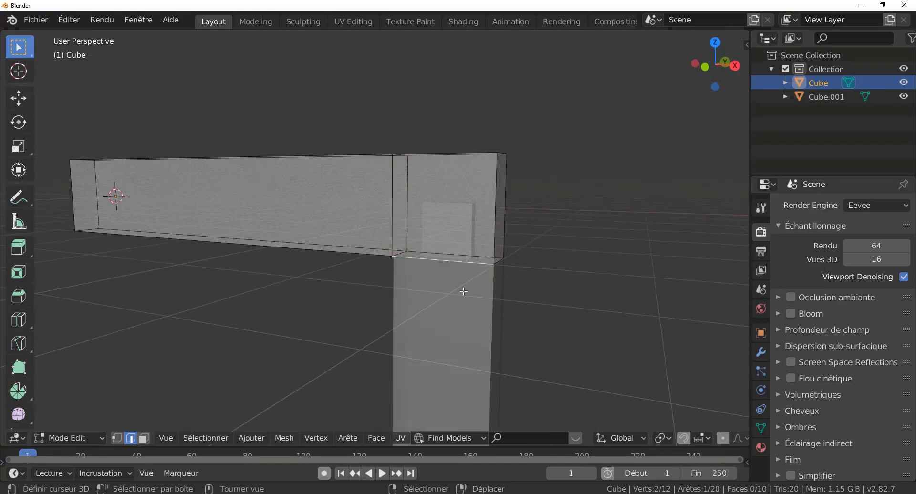
pyautogui.press('Tab')
pyautogui.click(449, 314)
pyautogui.scroll(3, 525, 219)
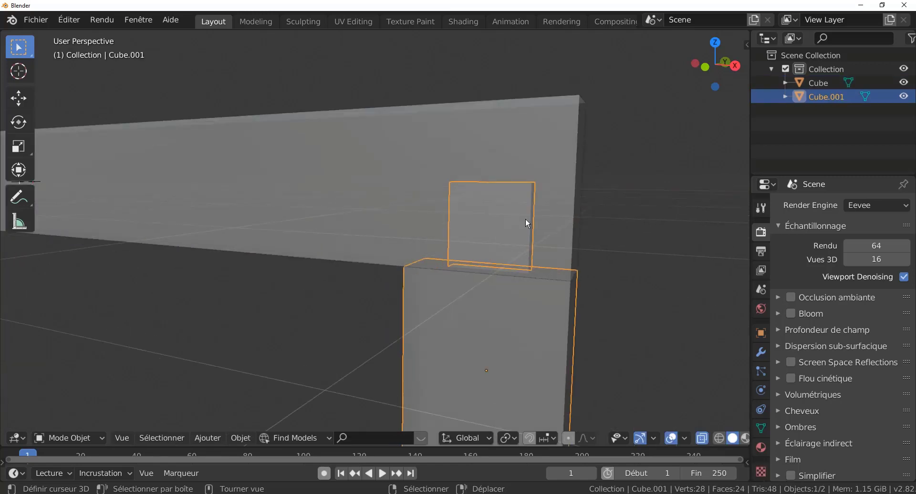
pyautogui.press('Tab')
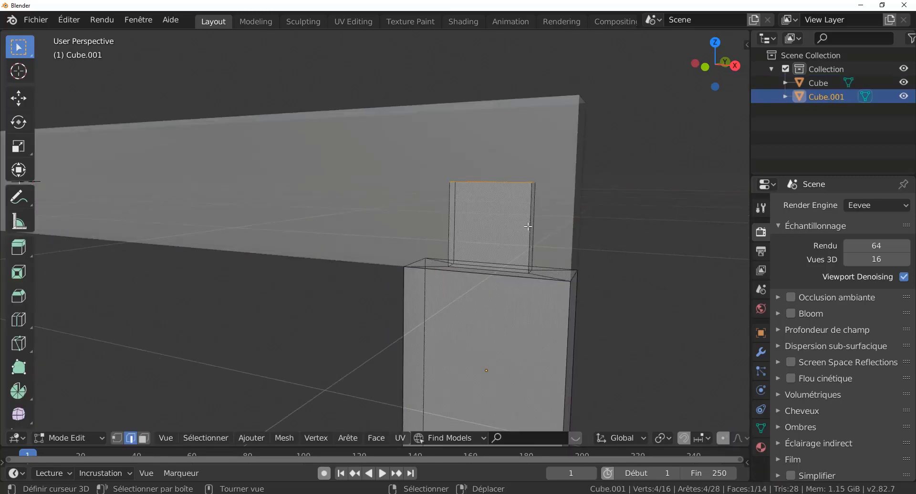
pyautogui.click(144, 439)
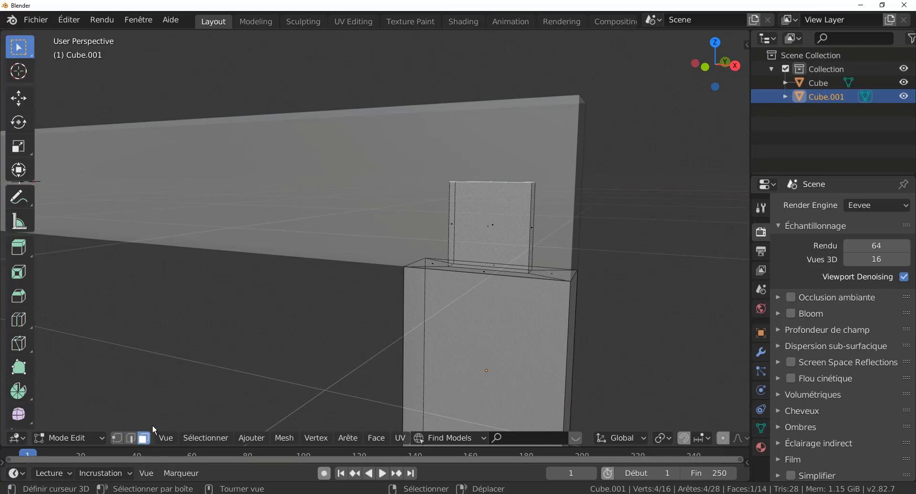
pyautogui.press('l')
pyautogui.moveTo(526, 249); pyautogui.dragTo(523, 259, button='middle')
pyautogui.moveTo(631, 293); pyautogui.dragTo(641, 311, button='middle')
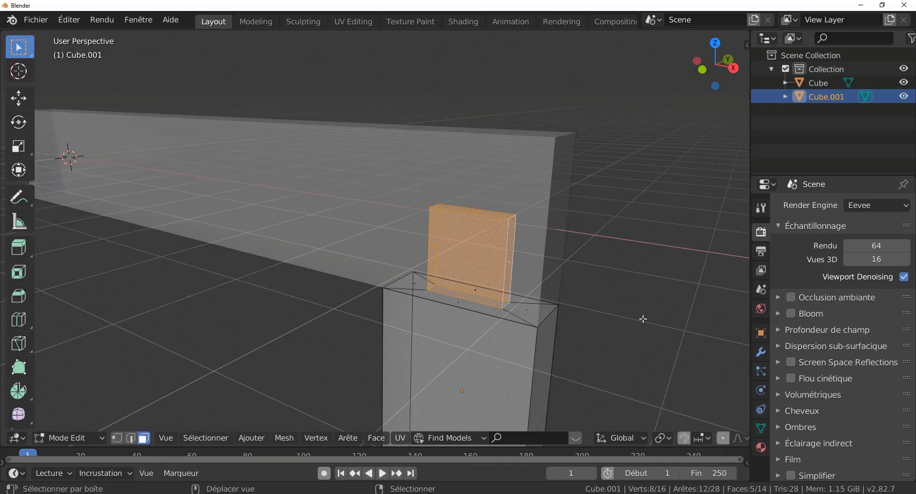
# Duplicate the tenon faces in place, separate the copy into its own object, and return to Object Mode
pyautogui.hotkey('shift', 'd')
pyautogui.rightClick(644, 319)
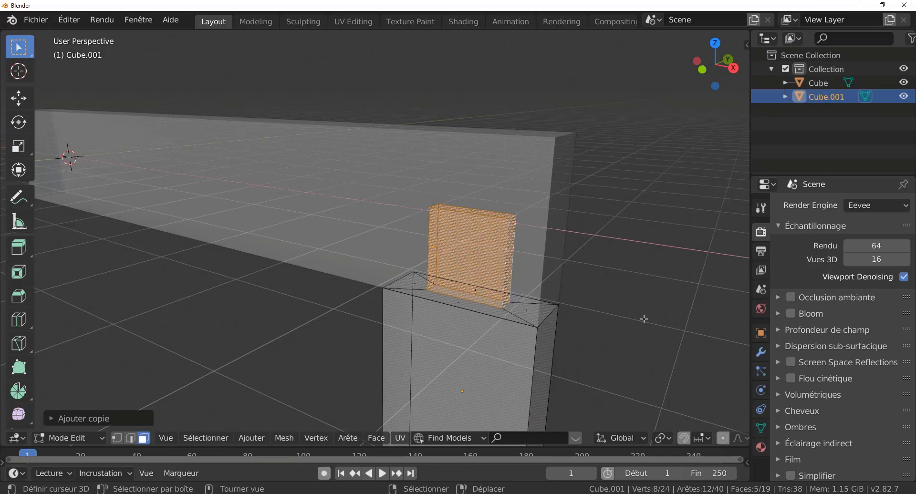
pyautogui.press('p')
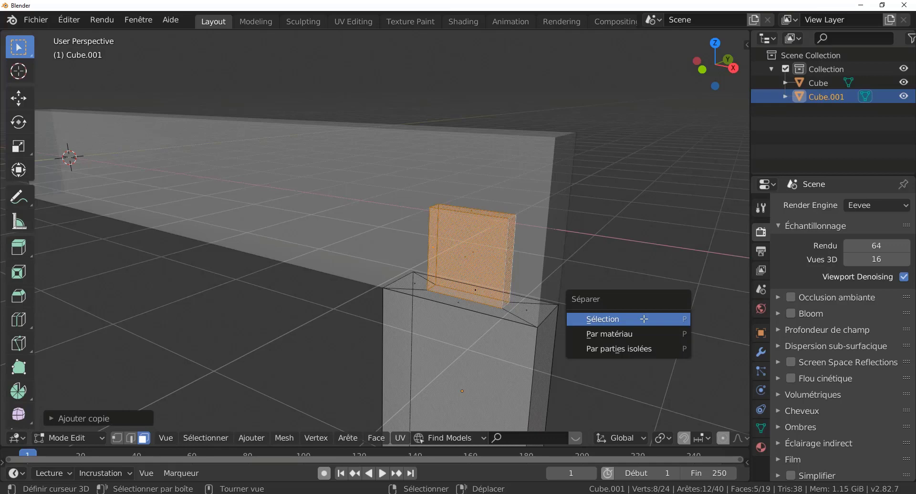
pyautogui.click(646, 324)
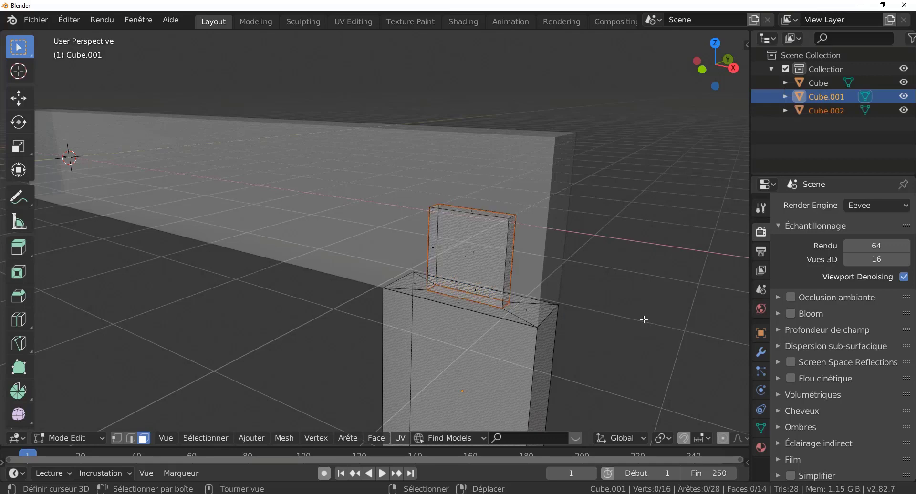
pyautogui.click(830, 109)
pyautogui.press('Tab')
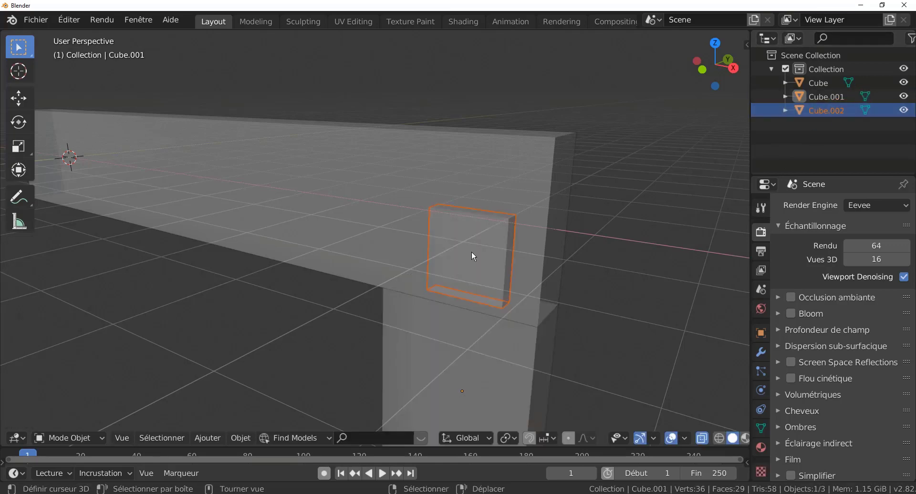
# Subtract the separated tenon copy from the loop-cut horizontal beam with the Bool Tool's Auto Boolean Difference
pyautogui.click(833, 113)
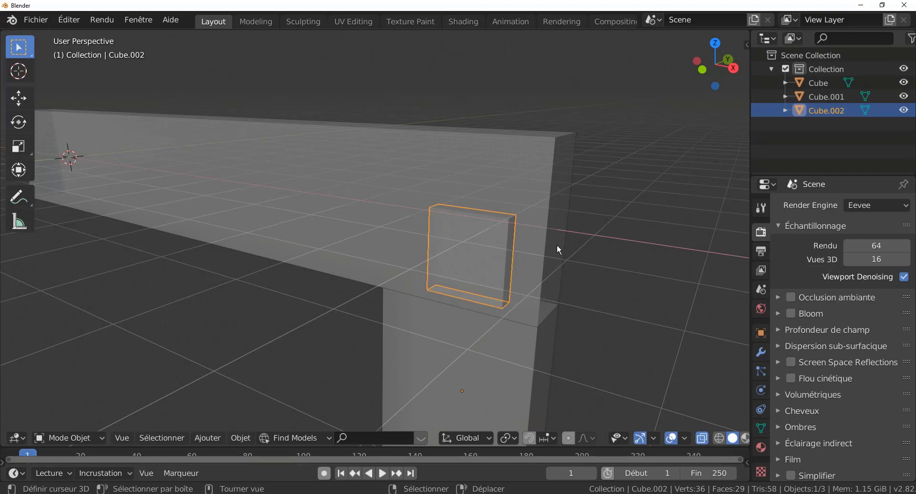
pyautogui.keyDown('shift'); pyautogui.click(436, 162); pyautogui.keyUp('shift')
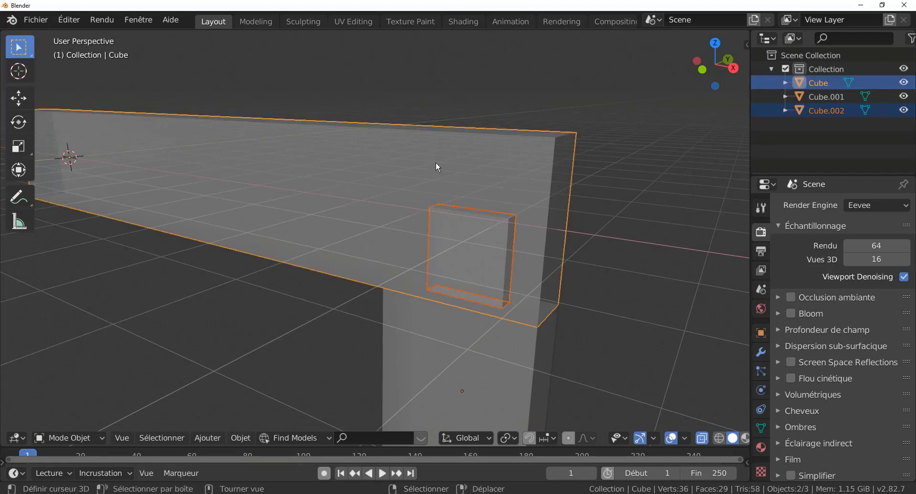
pyautogui.scroll(-4, 434, 221)
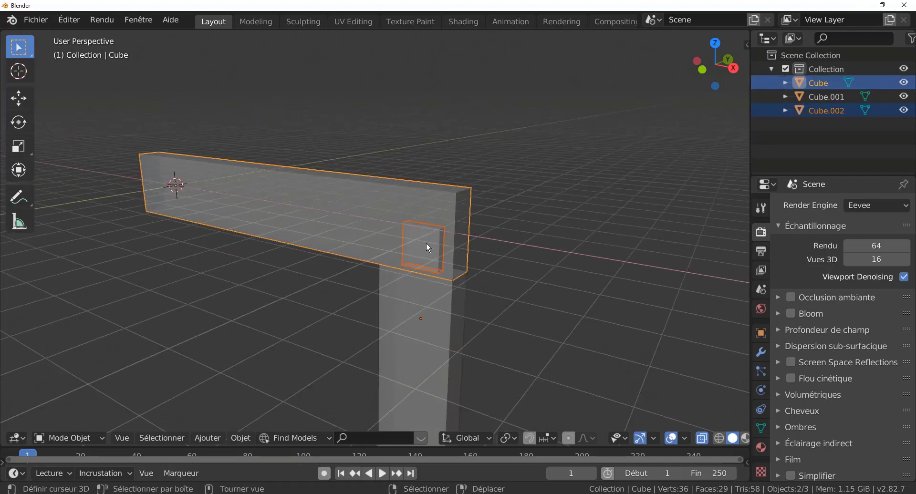
pyautogui.scroll(2, 428, 246)
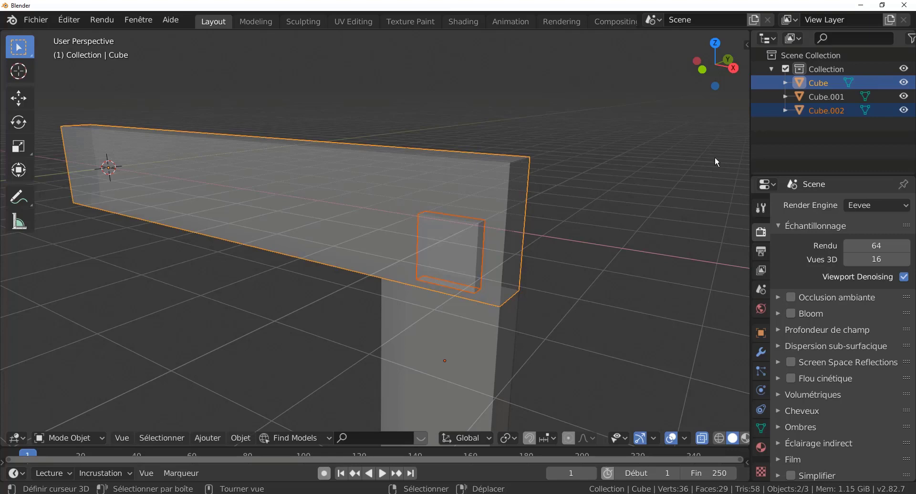
pyautogui.press('n')
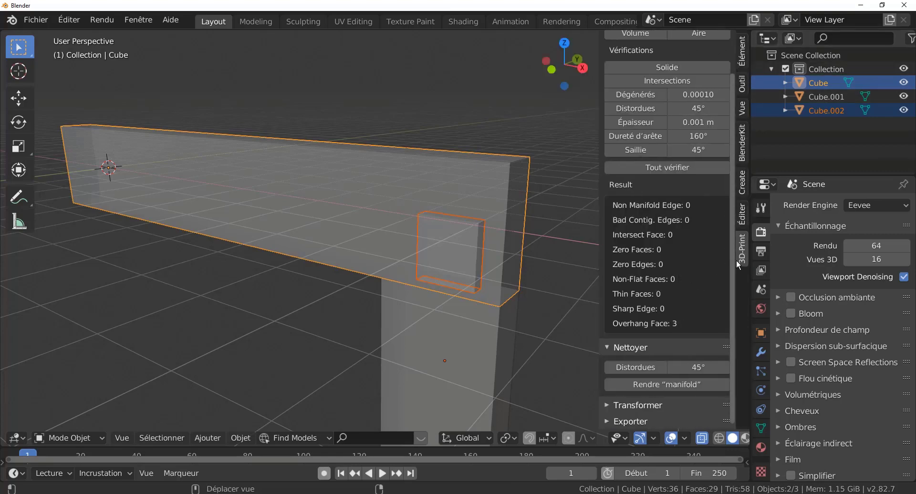
pyautogui.click(743, 211)
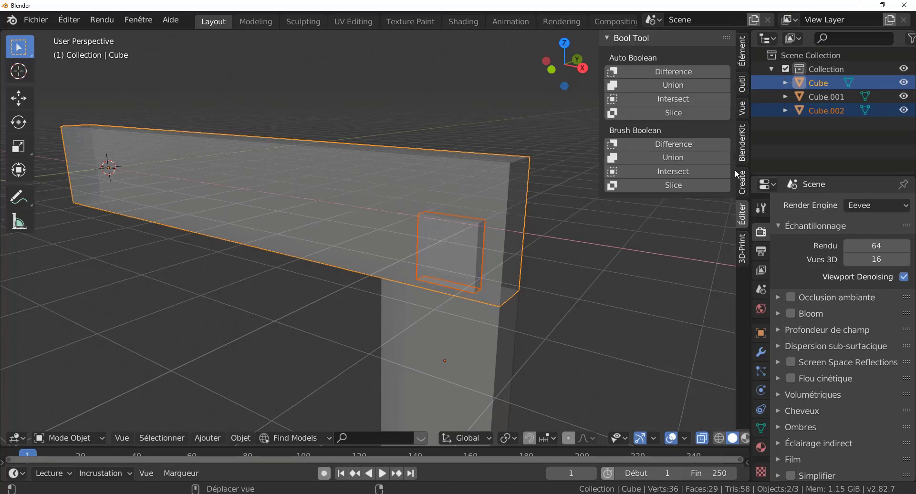
pyautogui.click(673, 73)
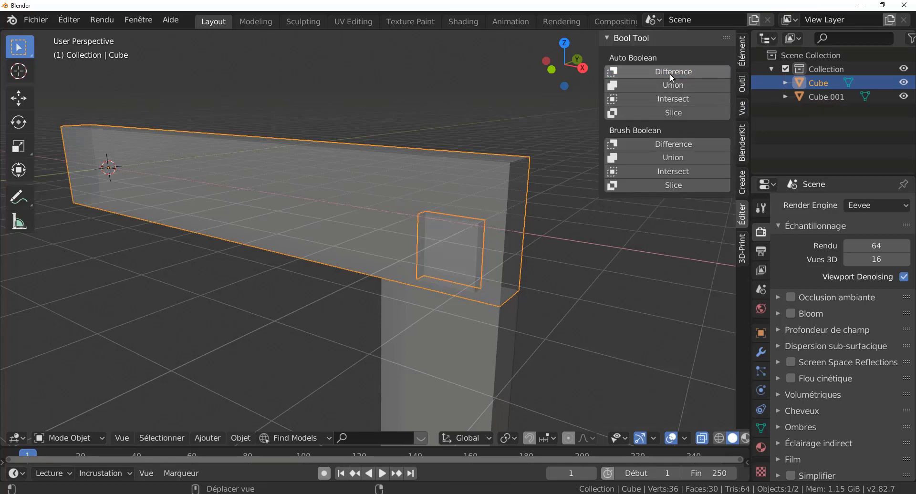
# Isolate the horizontal beam in local view, turn off X-ray, and enter Edit Mode with the new mortise in close view
pyautogui.moveTo(514, 306); pyautogui.dragTo(507, 261, button='middle')
pyautogui.press('KP_Divide')
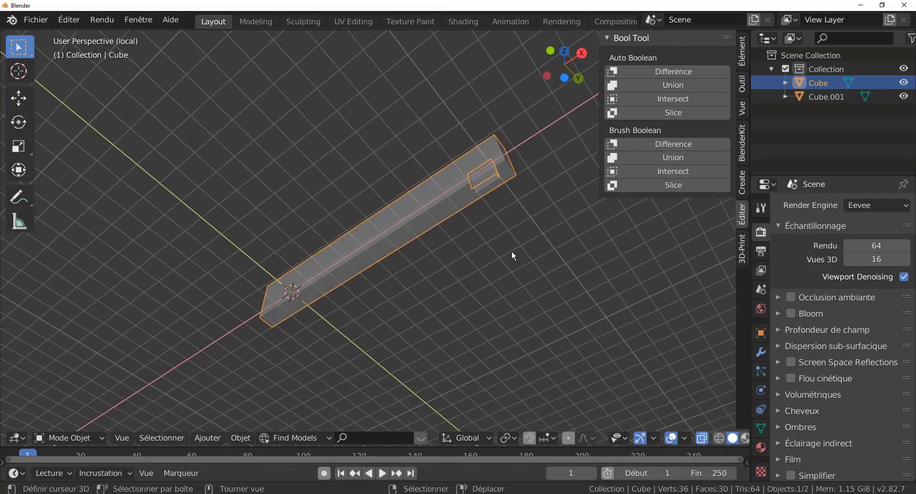
pyautogui.hotkey('alt', 'z')
pyautogui.scroll(2, 513, 256)
pyautogui.moveTo(512, 249)
pyautogui.mouseDown(button='middle')
pyautogui.moveTo(507, 202)
pyautogui.moveTo(485, 237)
pyautogui.moveTo(435, 254)
pyautogui.moveTo(499, 247)
pyautogui.moveTo(526, 221)
pyautogui.moveTo(526, 279)
pyautogui.moveTo(502, 317)
pyautogui.moveTo(526, 227)
pyautogui.moveTo(510, 202)
pyautogui.mouseUp(button='middle')
pyautogui.press('Tab')
pyautogui.scroll(2, 501, 313)
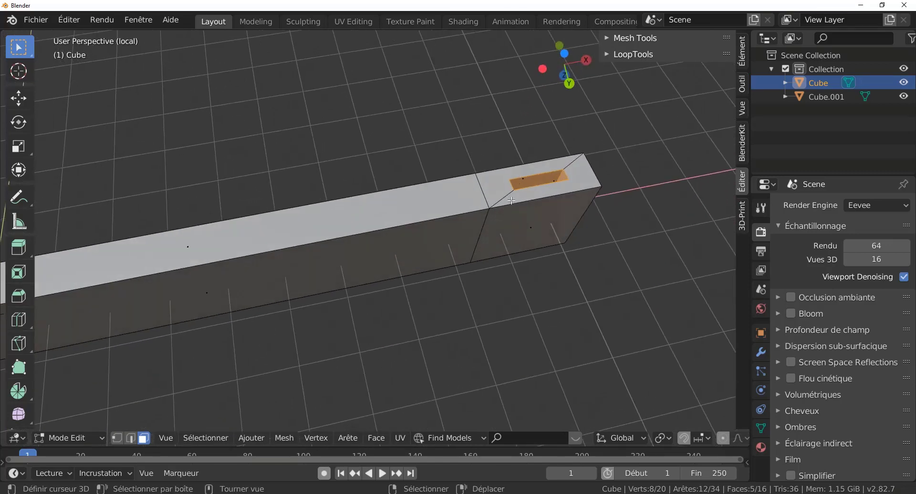
# Exit local view to bring back the vertical post, turn X-ray on, and show the joint from the front
pyautogui.scroll(-4, 524, 215)
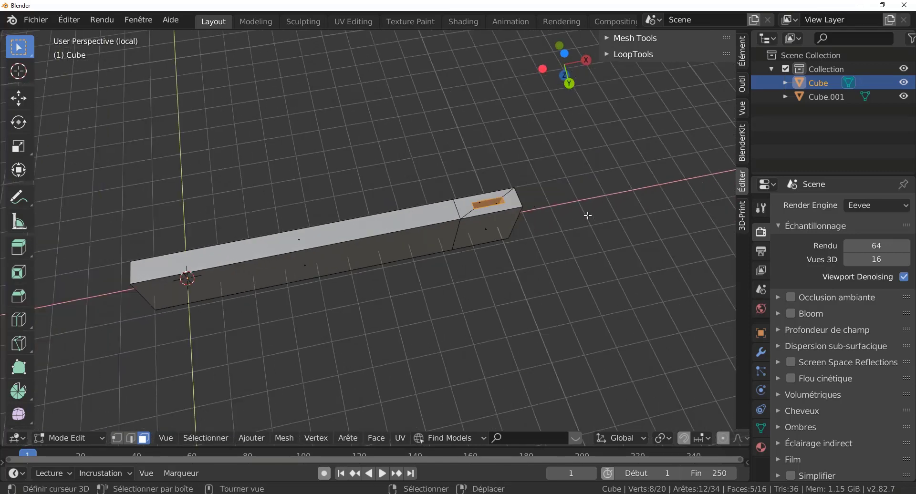
pyautogui.moveTo(612, 279); pyautogui.dragTo(591, 343, button='middle')
pyautogui.scroll(1, 96, 290)
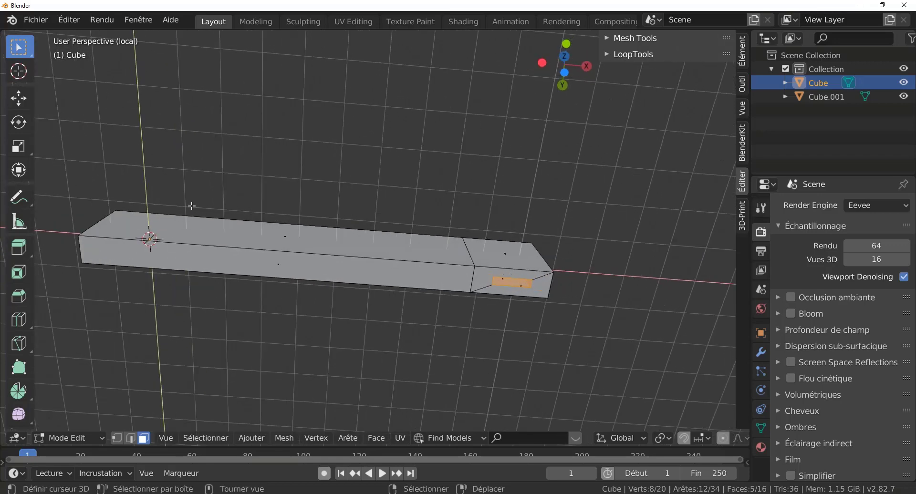
pyautogui.scroll(2, 371, 223)
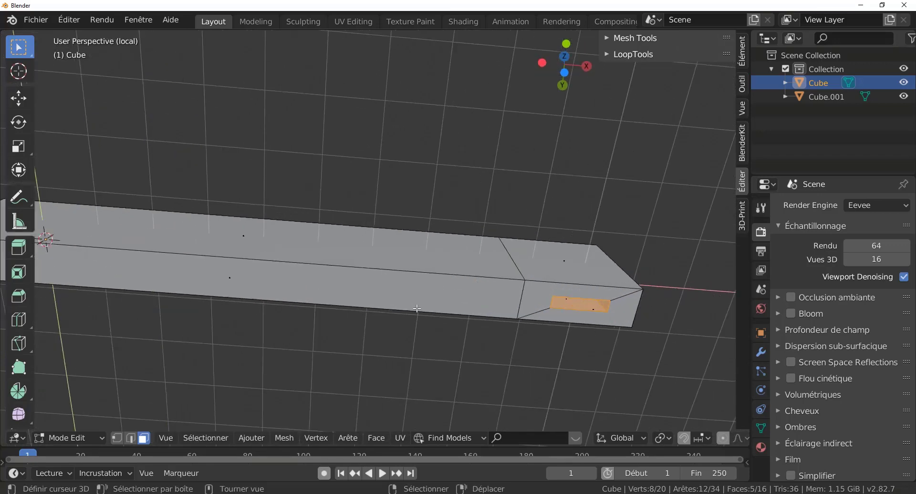
pyautogui.moveTo(417, 277); pyautogui.dragTo(479, 371, button='middle')
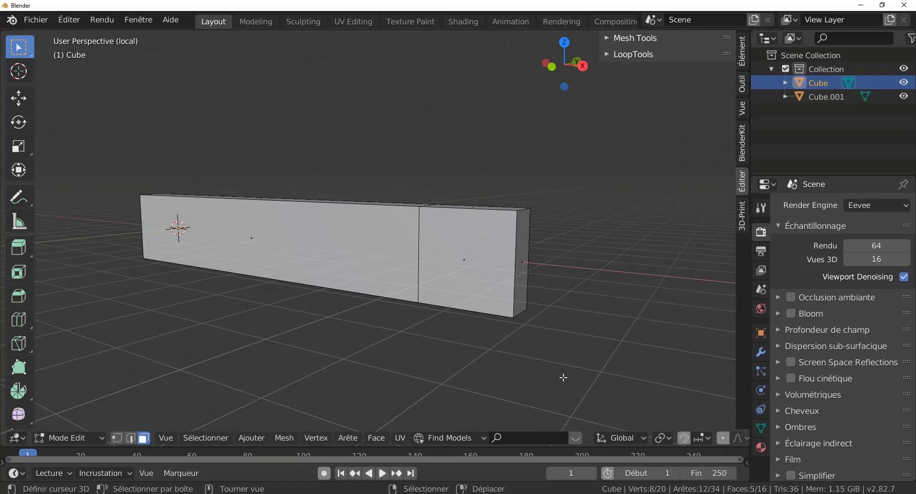
pyautogui.press('KP_Divide')
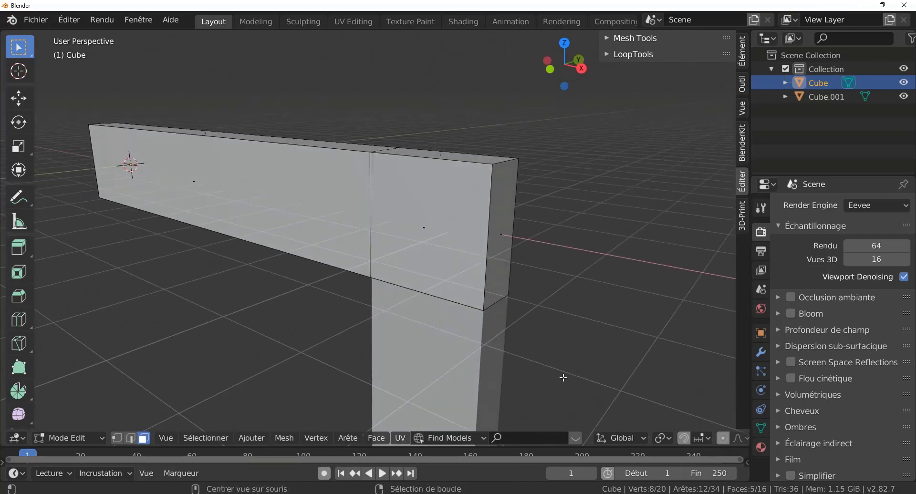
pyautogui.hotkey('alt', 'z')
pyautogui.press('KP_1')
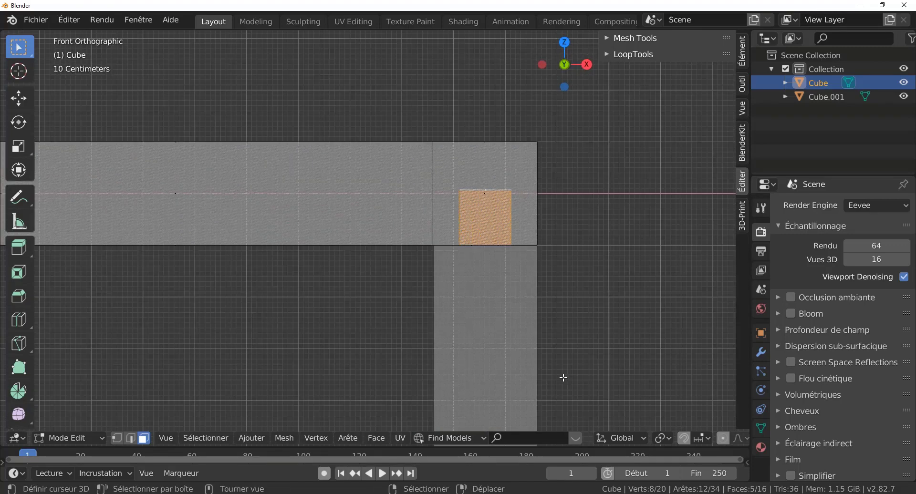
# Examine the beam's mortise and its fit over the post's tenon in front and perspective views
pyautogui.scroll(-3, 564, 377)
pyautogui.keyDown('shift'); pyautogui.moveTo(594, 342); pyautogui.dragTo(649, 348, button='middle'); pyautogui.keyUp('shift')
pyautogui.scroll(1, 650, 313)
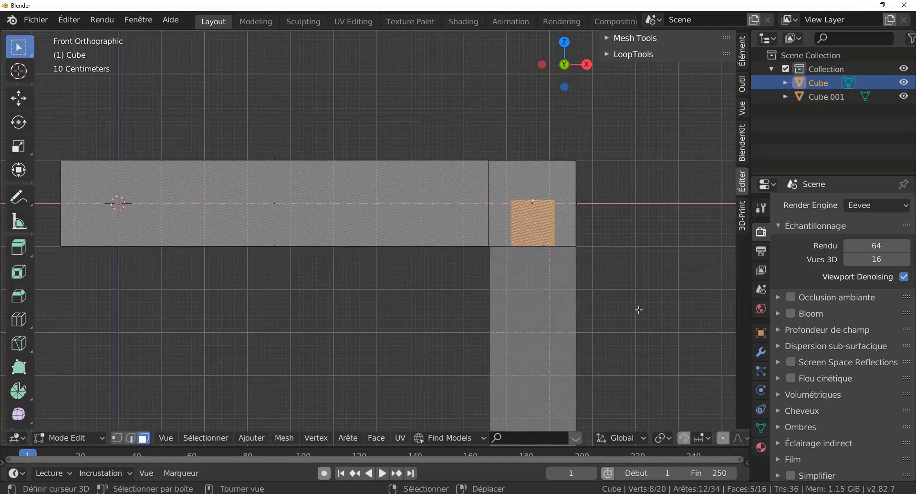
pyautogui.moveTo(658, 307)
pyautogui.mouseDown(button='middle')
pyautogui.moveTo(599, 303)
pyautogui.moveTo(600, 291)
pyautogui.moveTo(597, 303)
pyautogui.moveTo(646, 305)
pyautogui.mouseUp(button='middle')
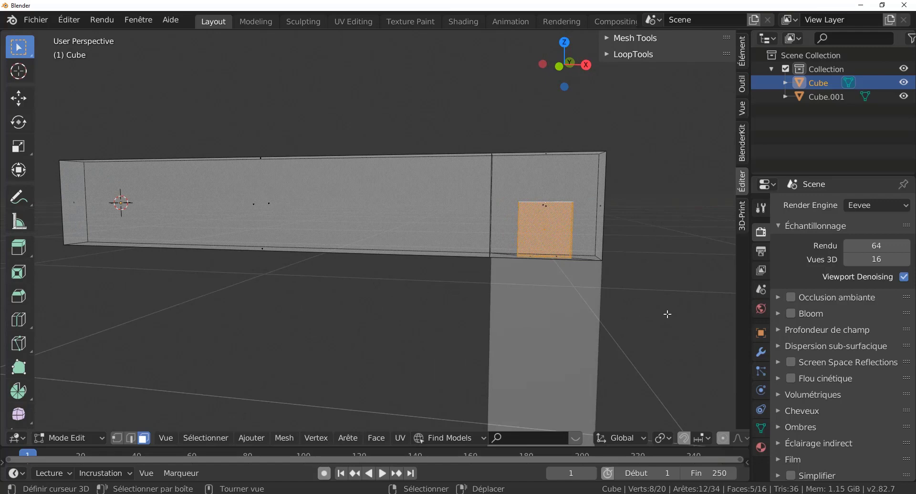
pyautogui.press('KP_1')
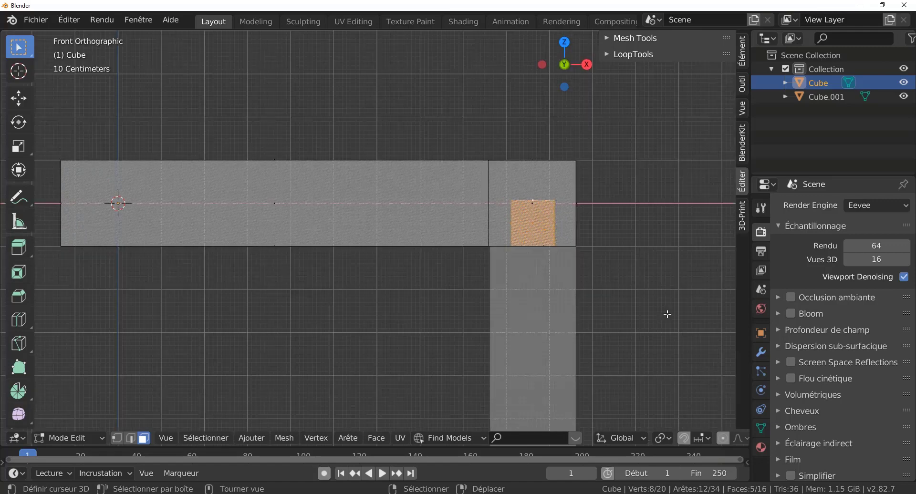
pyautogui.keyDown('shift'); pyautogui.moveTo(587, 321); pyautogui.dragTo(474, 352, button='middle'); pyautogui.keyUp('shift')
pyautogui.scroll(2, 458, 265)
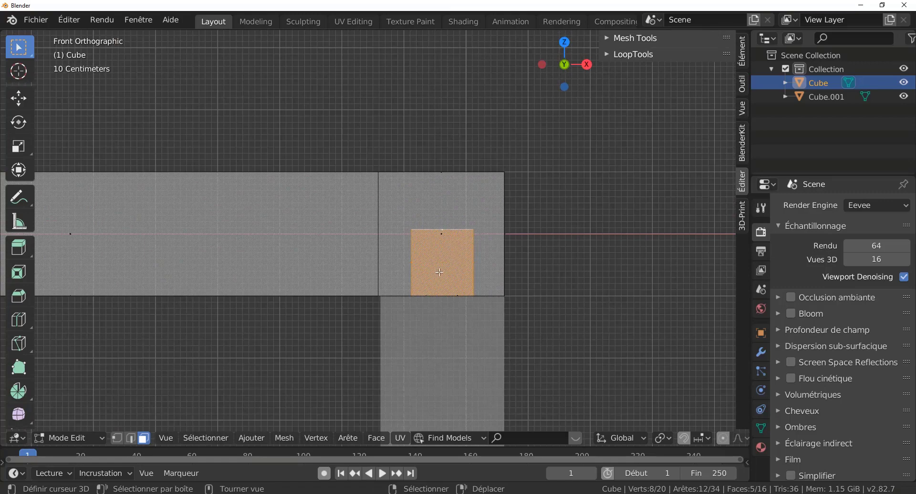
pyautogui.moveTo(589, 308); pyautogui.dragTo(405, 329, button='middle')
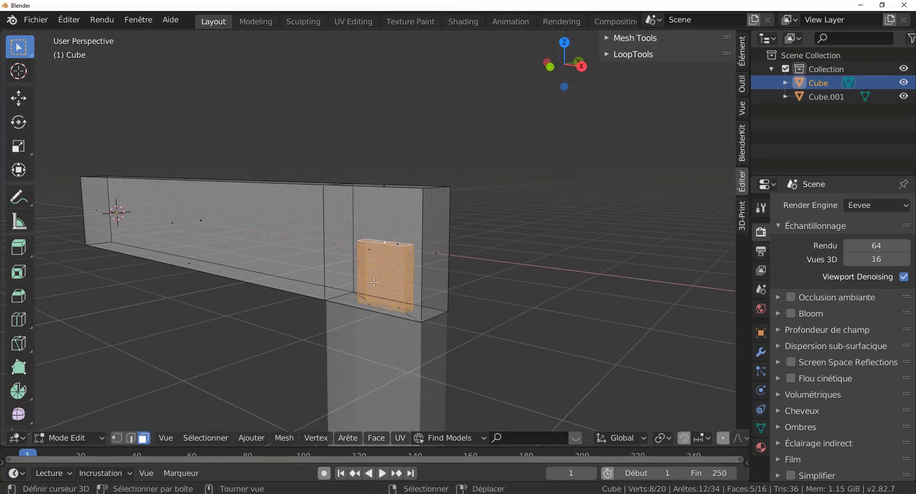
pyautogui.scroll(3, 381, 294)
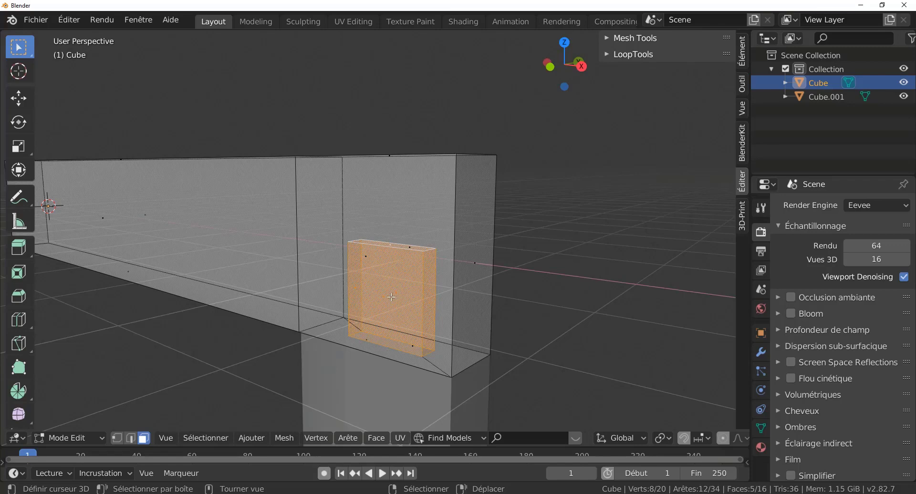
pyautogui.scroll(-2, 391, 297)
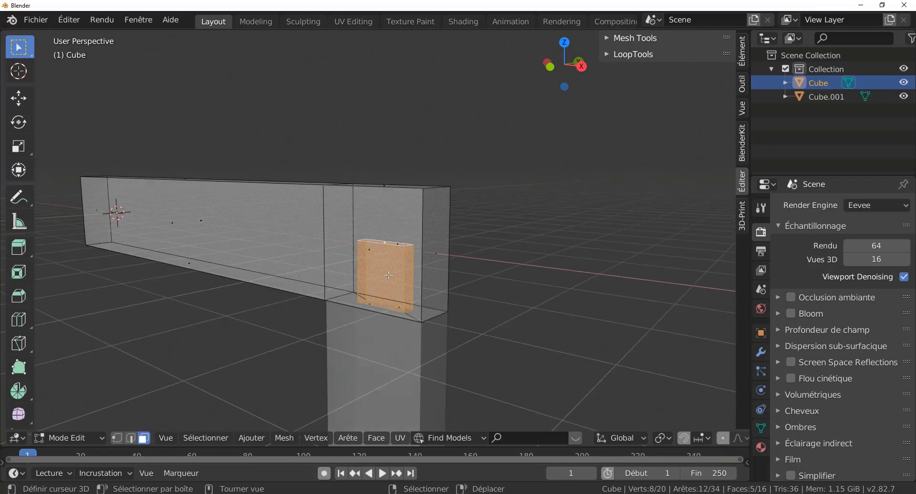
pyautogui.scroll(1, 390, 275)
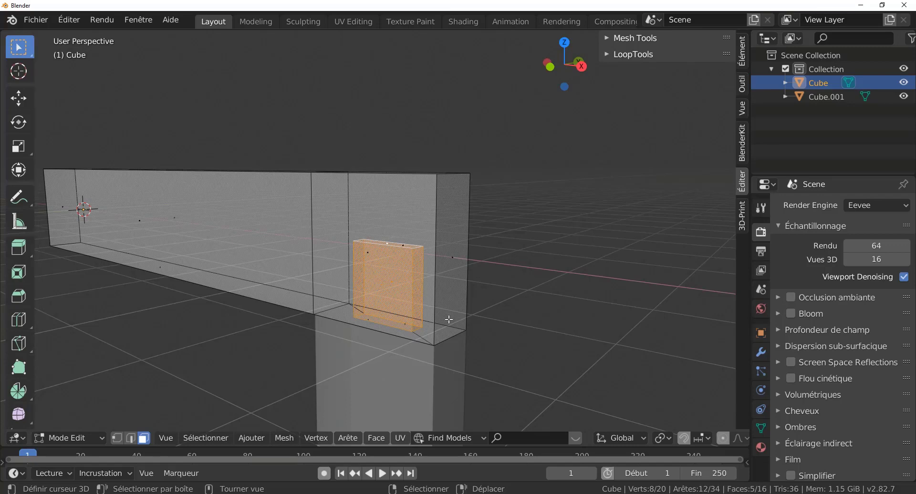
# Return to Object Mode and add a mesh cylinder at the 3D cursor
pyautogui.press('Tab')
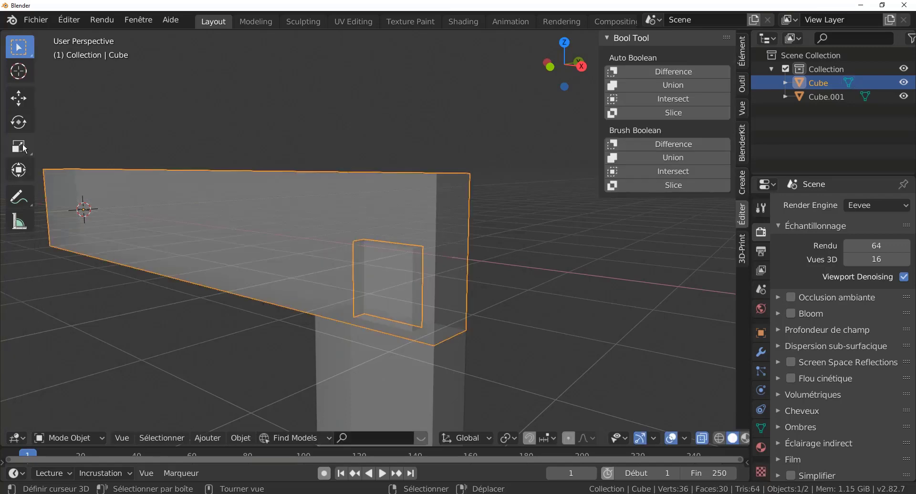
pyautogui.click(205, 441)
pyautogui.moveTo(212, 419)
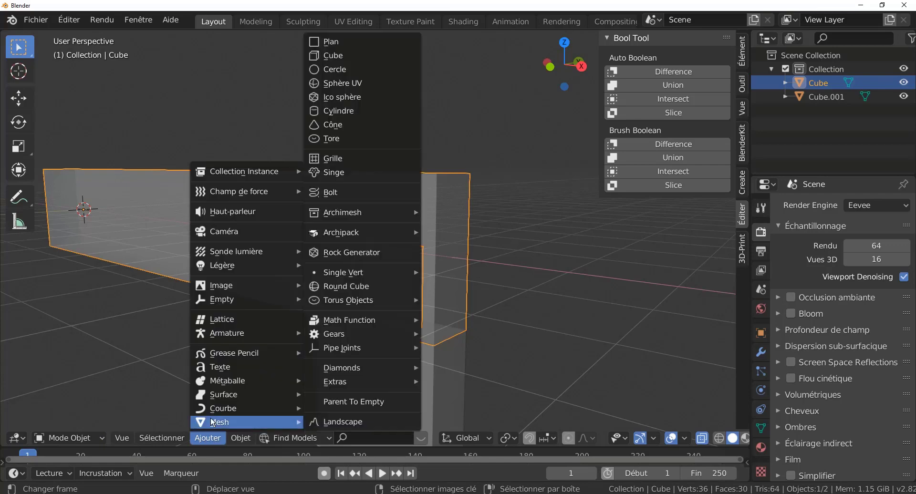
pyautogui.click(342, 109)
pyautogui.scroll(-2, 477, 259)
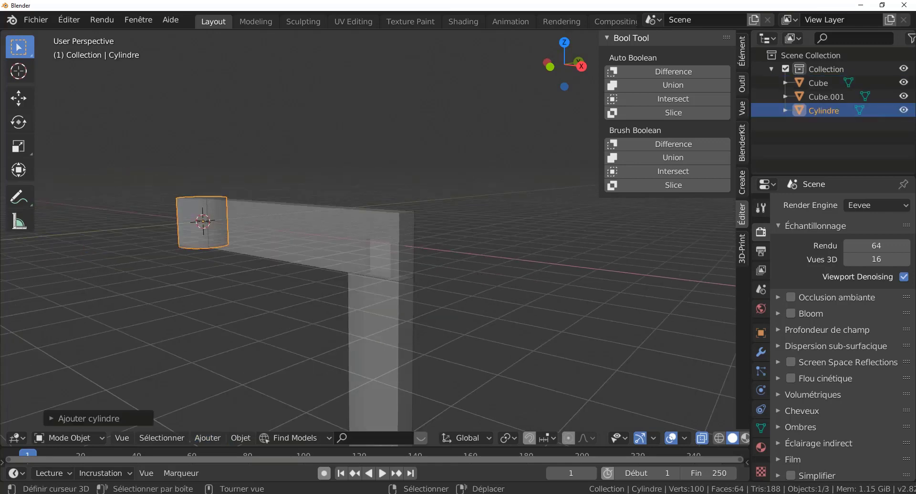
# Scale the cylinder down to fit within the beam's height and rotate it 90 degrees about the global X axis
pyautogui.press('s')
pyautogui.click(276, 259)
pyautogui.scroll(2, 240, 296)
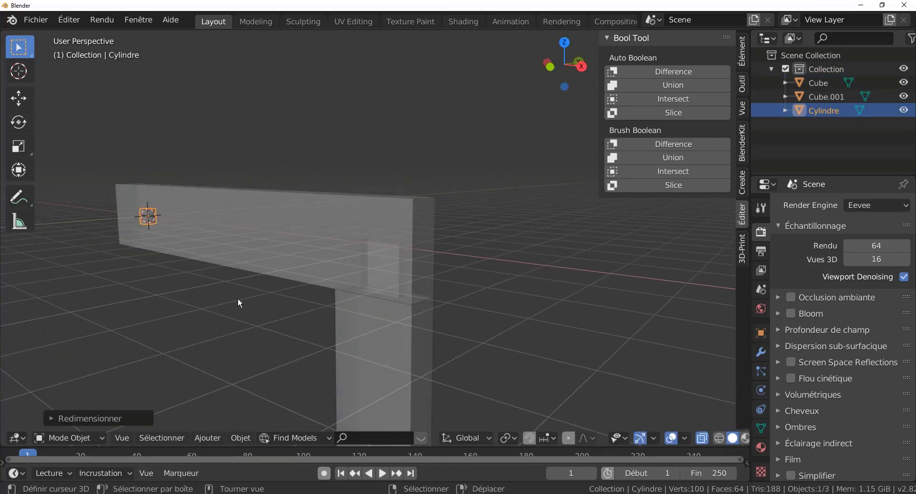
pyautogui.press('r')
pyautogui.write('x')
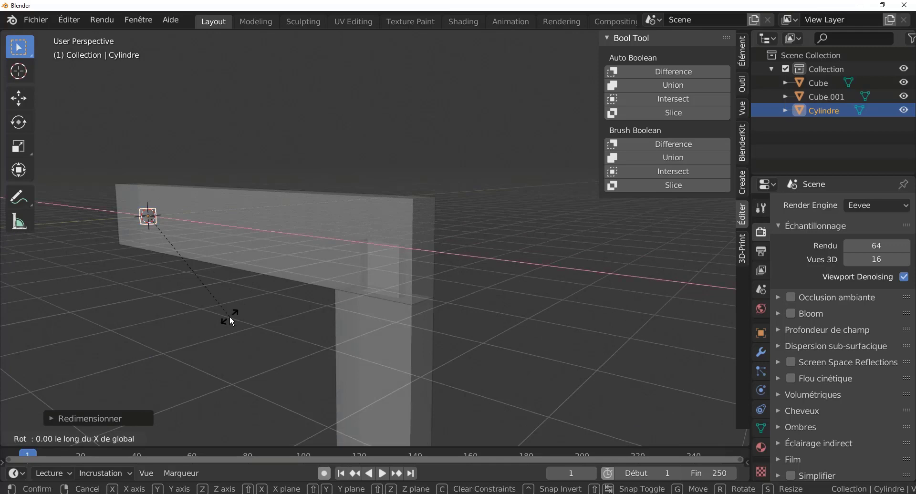
pyautogui.write('90')
pyautogui.press('Return')
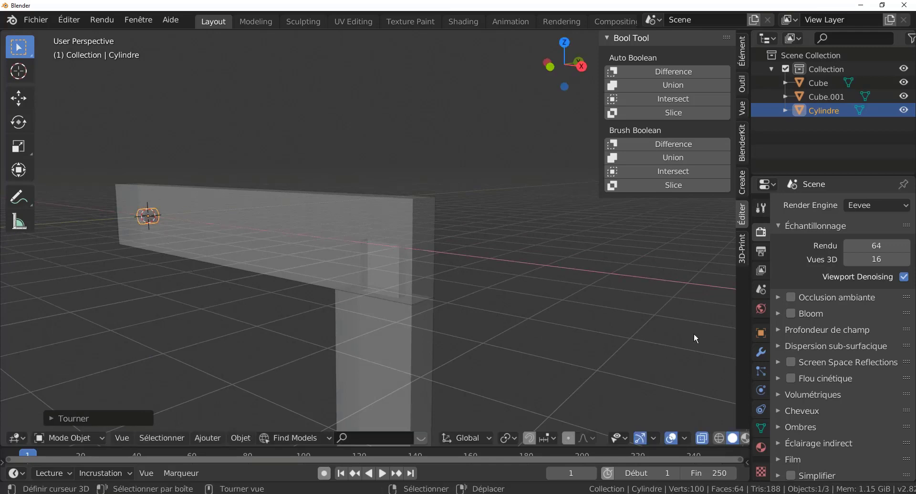
# Move the cylinder in front view onto the tenon, about 9.63 m along X and -0.46 m along Z
pyautogui.press('KP_1')
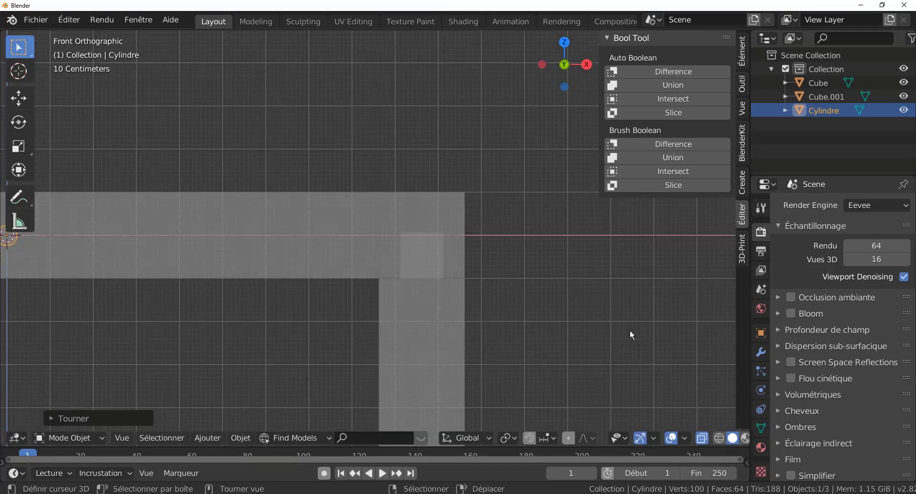
pyautogui.scroll(-3, 556, 316)
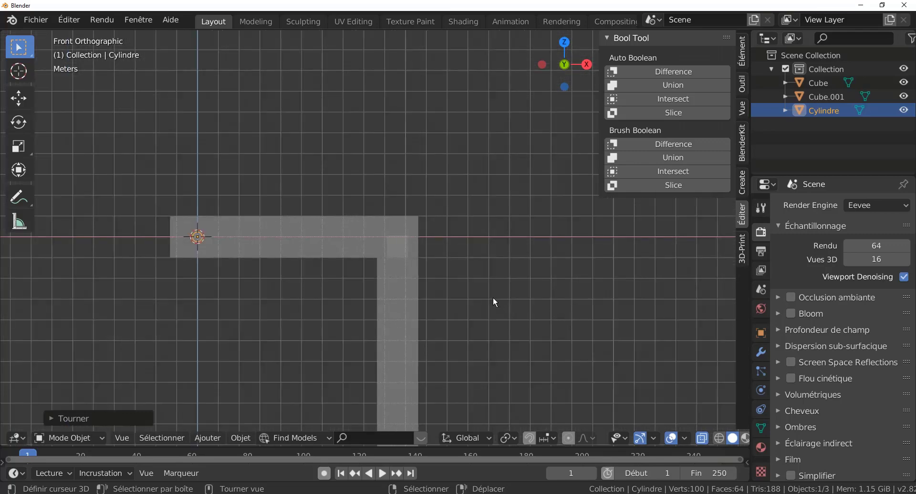
pyautogui.press('g')
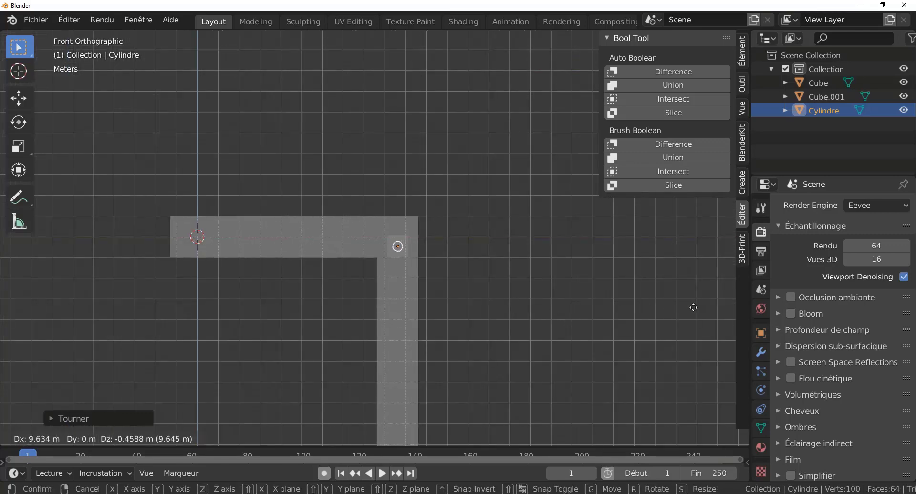
pyautogui.click(693, 307)
# Scale the cylinder down further to a dowel diameter well inside the tenon's outline
pyautogui.scroll(6, 551, 279)
pyautogui.keyDown('shift'); pyautogui.moveTo(567, 306); pyautogui.dragTo(500, 286, button='middle'); pyautogui.keyUp('shift')
pyautogui.scroll(2, 435, 262)
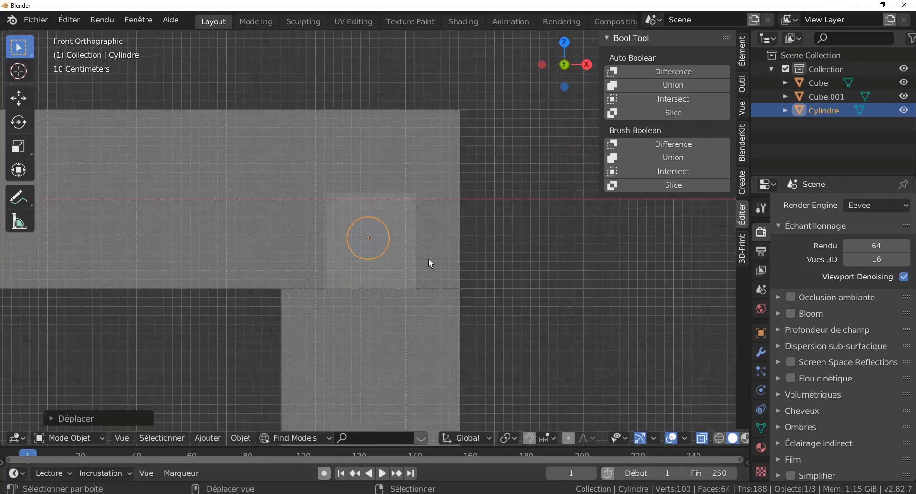
pyautogui.keyDown('shift'); pyautogui.moveTo(429, 259); pyautogui.dragTo(462, 279, button='middle'); pyautogui.keyUp('shift')
pyautogui.press('s')
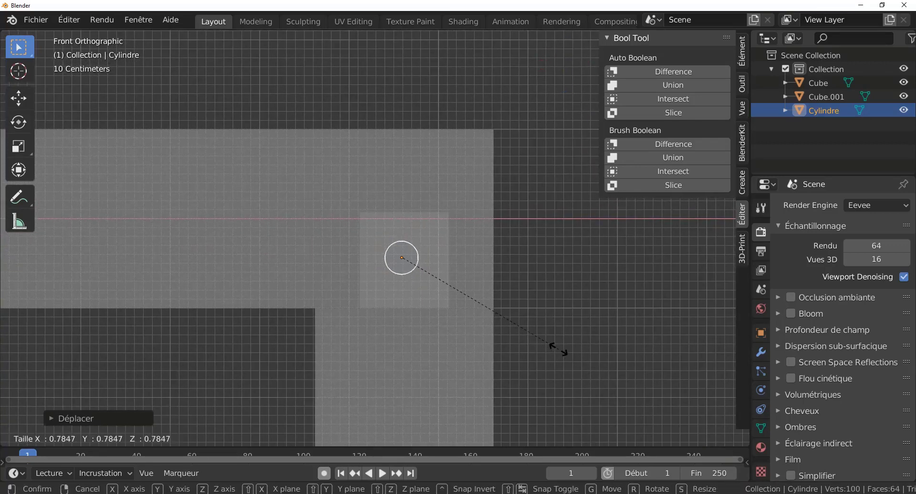
pyautogui.click(515, 328)
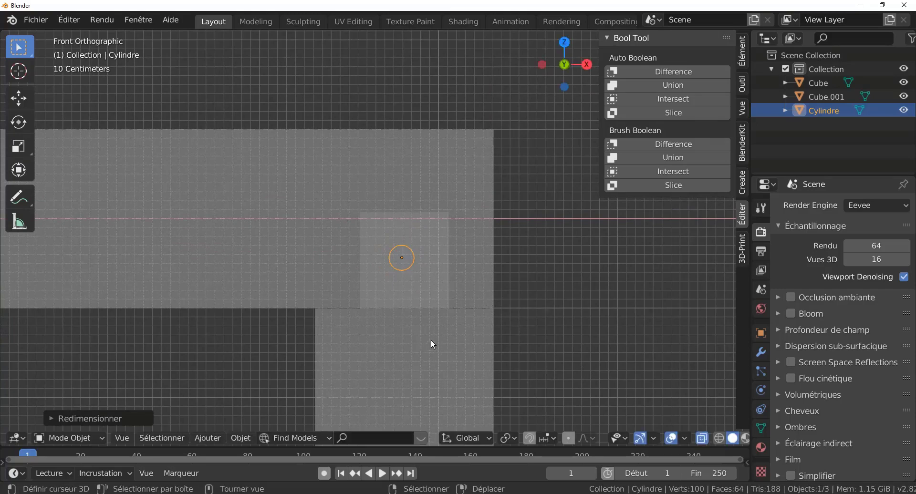
# Shift the cylinder slightly in the positive direction along the global X axis to center it on the tenon
pyautogui.scroll(1, 435, 348)
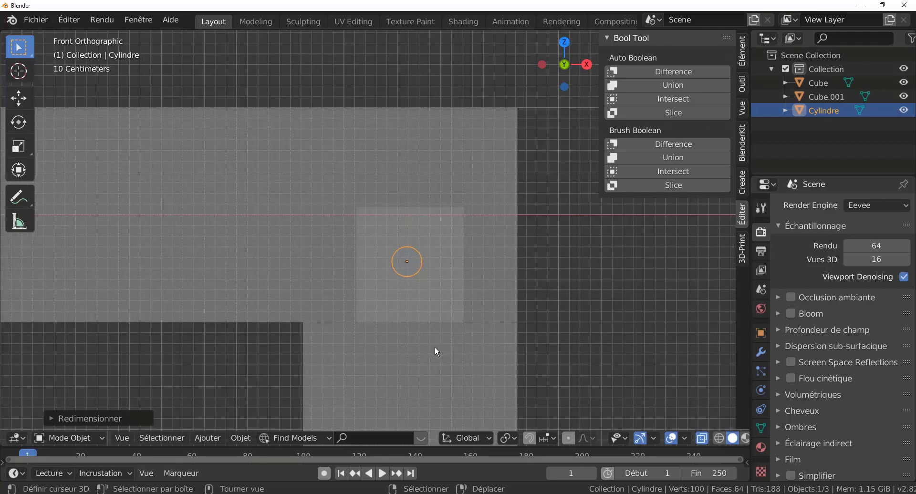
pyautogui.press('g')
pyautogui.press('x')
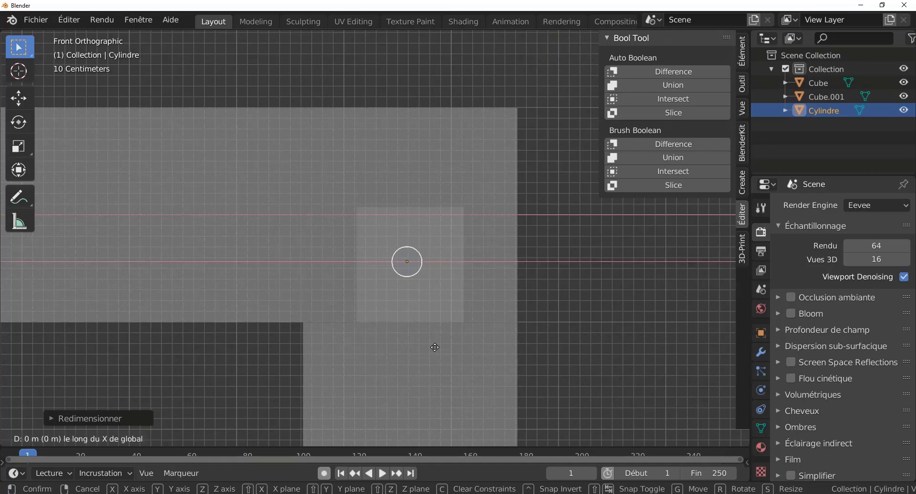
pyautogui.click(441, 351)
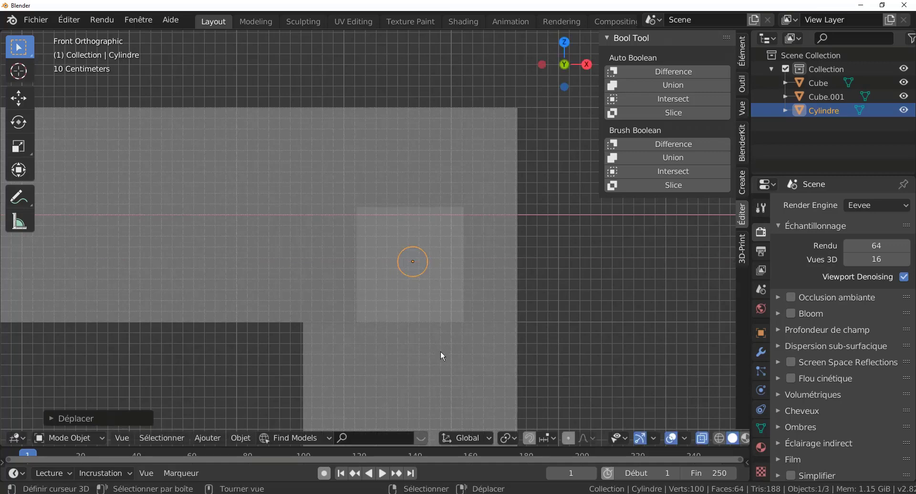
# In top view, stretch the cylinder along the global Y axis until it spans the beam's full thickness
pyautogui.press('KP_7')
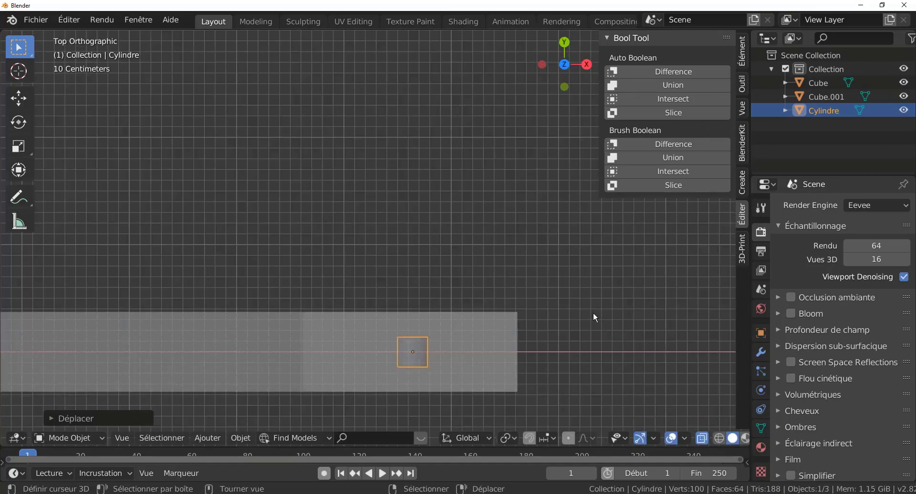
pyautogui.scroll(-1, 552, 354)
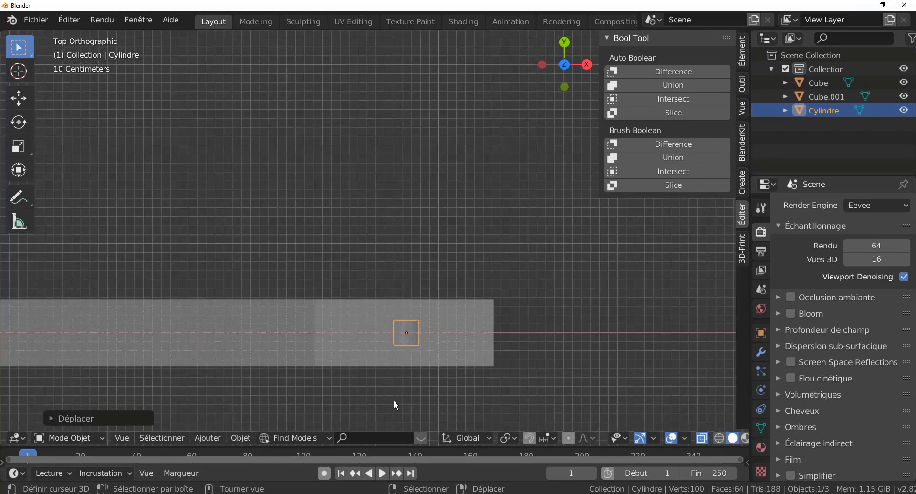
pyautogui.scroll(-4, 429, 399)
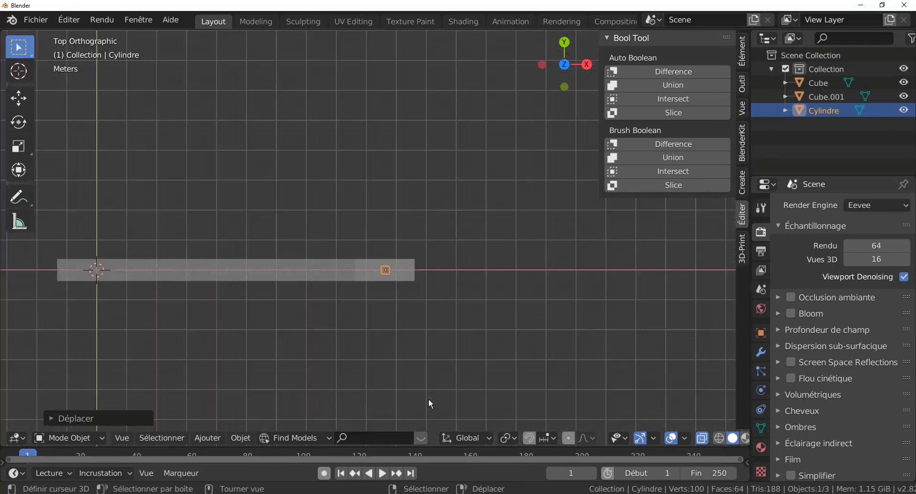
pyautogui.keyDown('shift'); pyautogui.moveTo(230, 336); pyautogui.dragTo(322, 335, button='middle'); pyautogui.keyUp('shift')
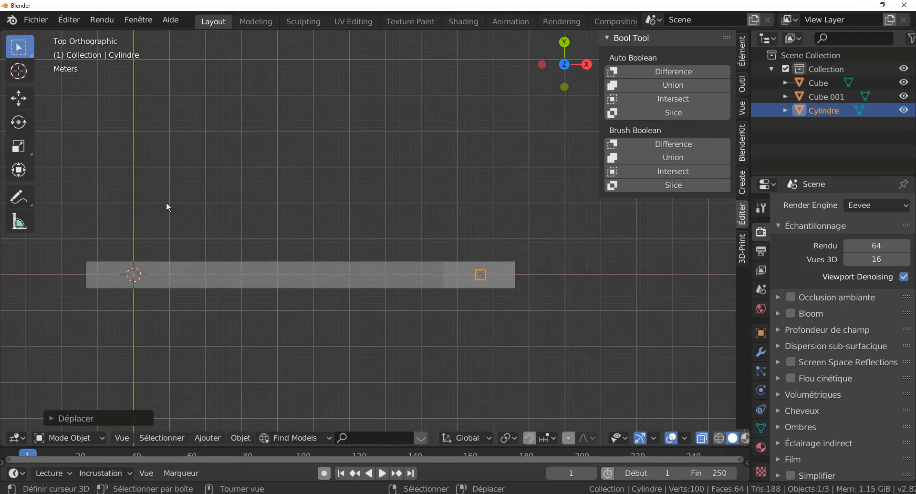
pyautogui.scroll(3, 499, 334)
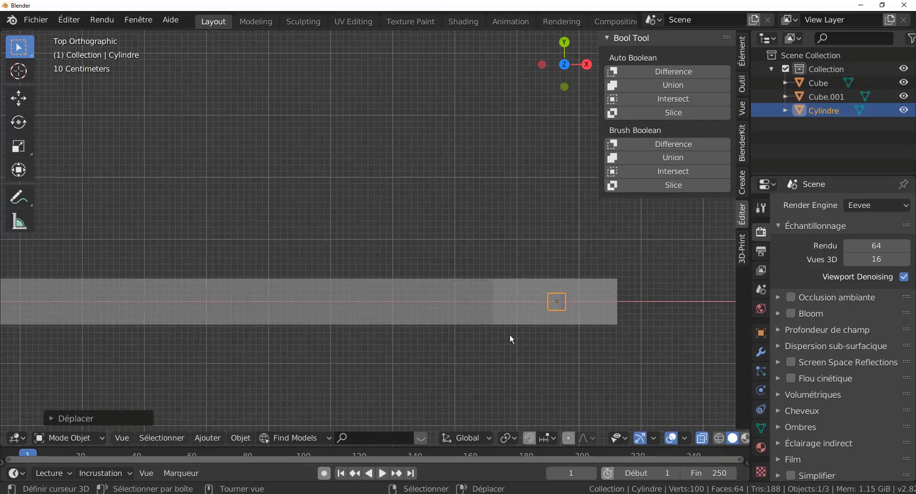
pyautogui.scroll(-2, 542, 335)
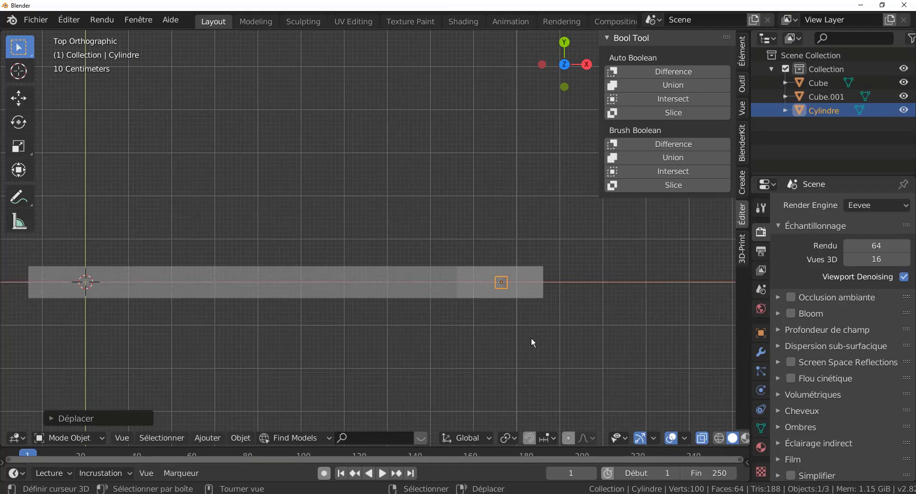
pyautogui.press('s')
pyautogui.press('y')
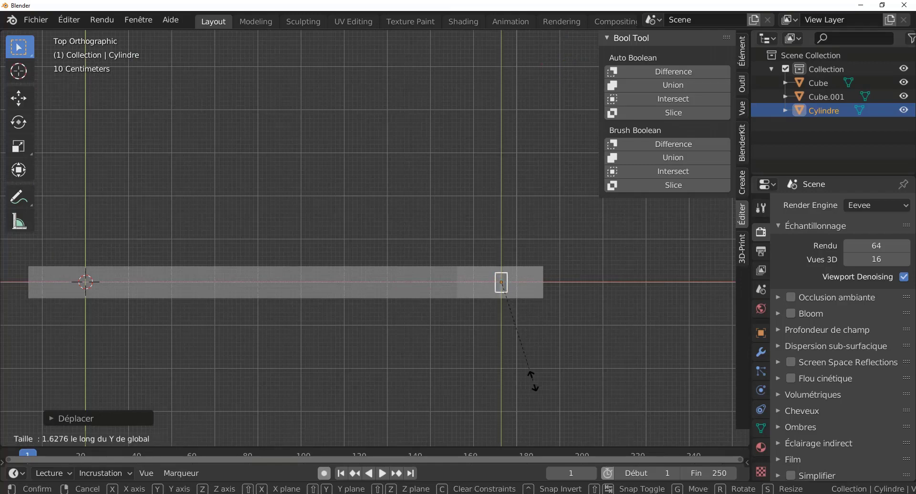
pyautogui.press('Return')
pyautogui.moveTo(583, 334); pyautogui.dragTo(477, 256, button='middle')
pyautogui.scroll(4, 477, 256)
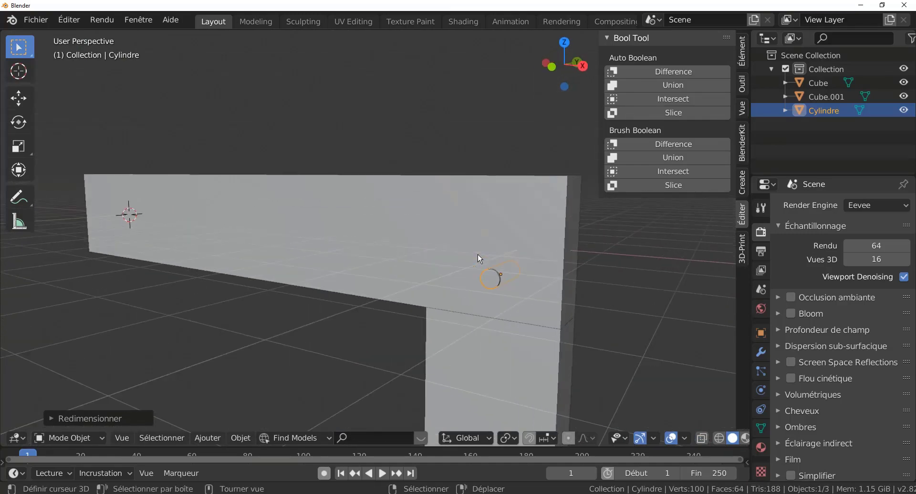
# Select the dowel cylinder through the beam and duplicate it in place
pyautogui.scroll(-4, 477, 254)
pyautogui.moveTo(440, 303); pyautogui.dragTo(480, 234, button='middle')
pyautogui.scroll(2, 438, 303)
pyautogui.click(482, 270)
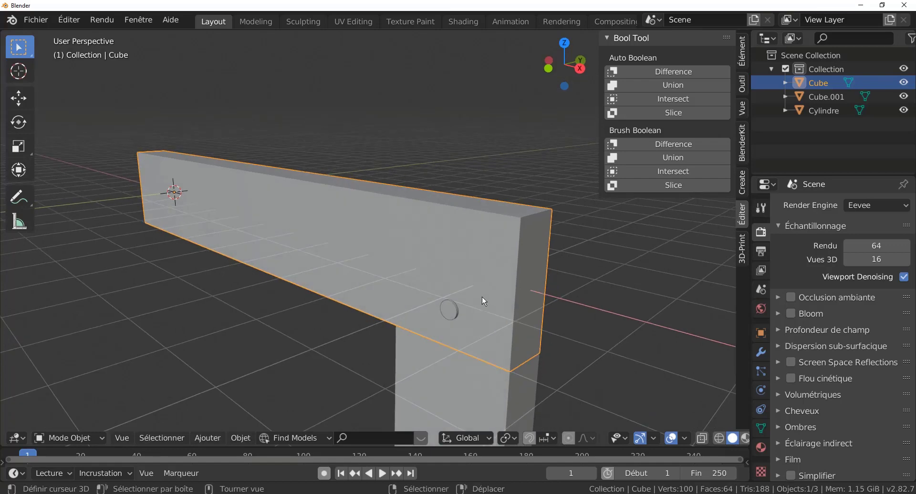
pyautogui.rightClick(451, 311)
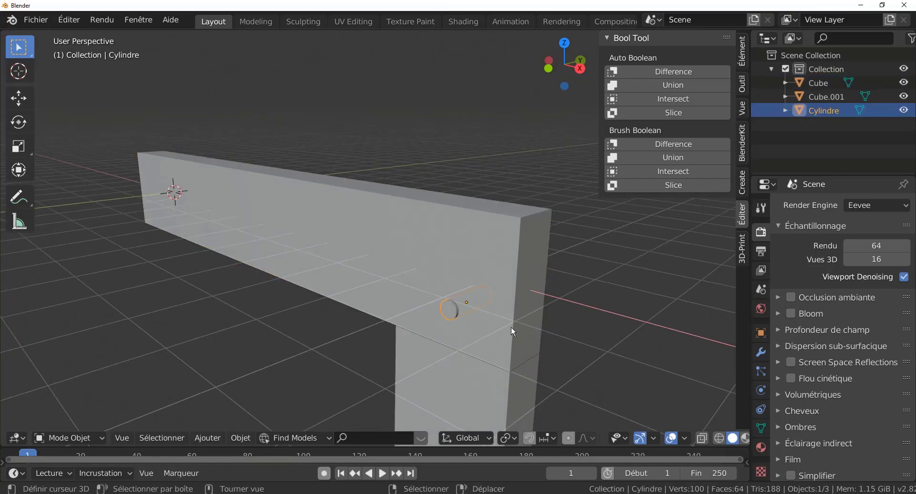
pyautogui.scroll(-1, 511, 330)
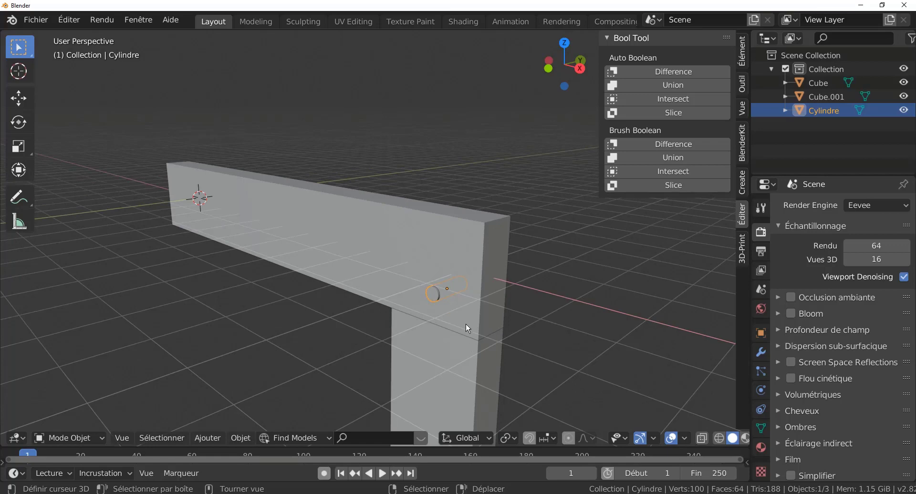
pyautogui.hotkey('shift', 'd')
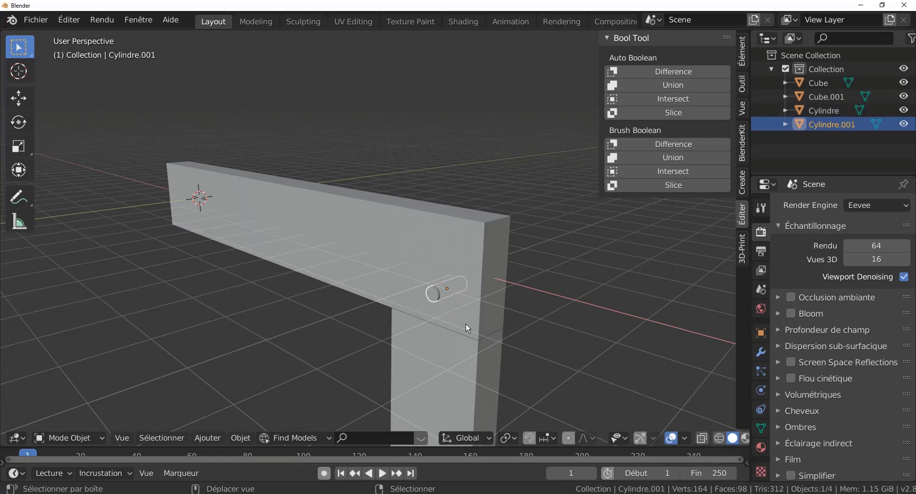
pyautogui.scroll(2, 466, 325)
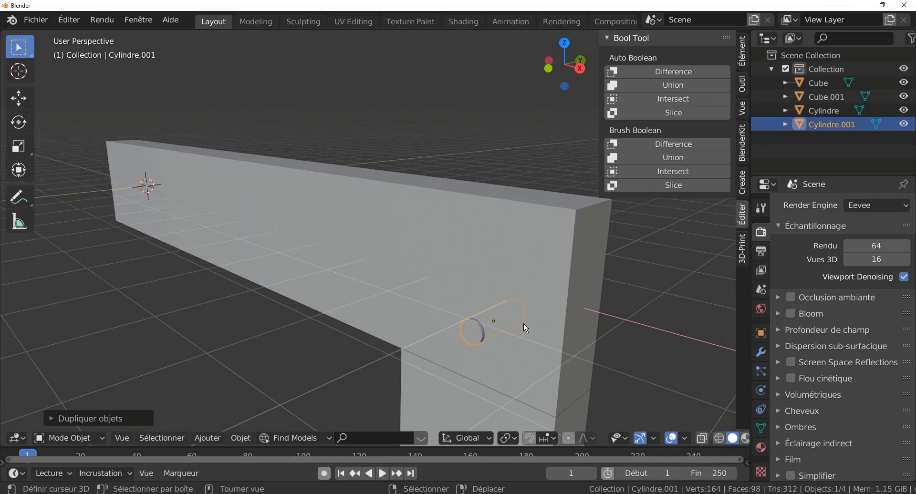
# Cut the dowel hole through the beam by subtracting the duplicated cylinder with an Auto Boolean Difference
pyautogui.keyDown('shift'); pyautogui.click(516, 249); pyautogui.keyUp('shift')
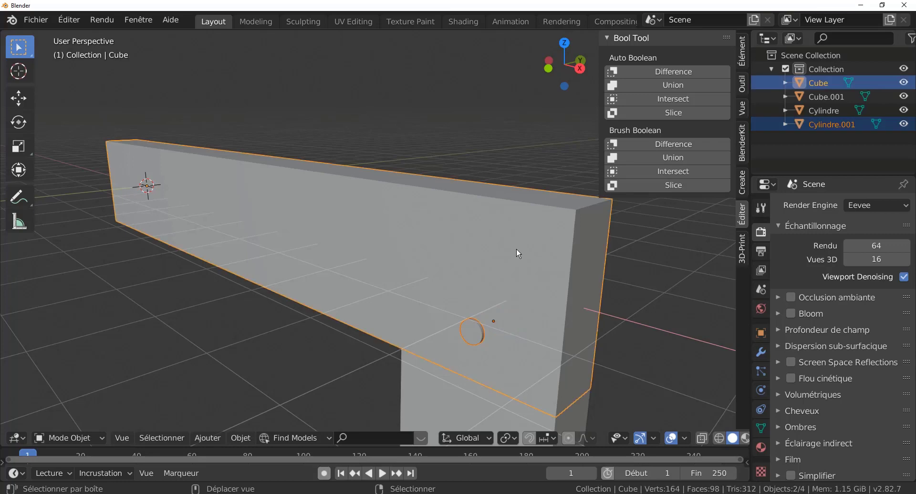
pyautogui.scroll(-2, 454, 271)
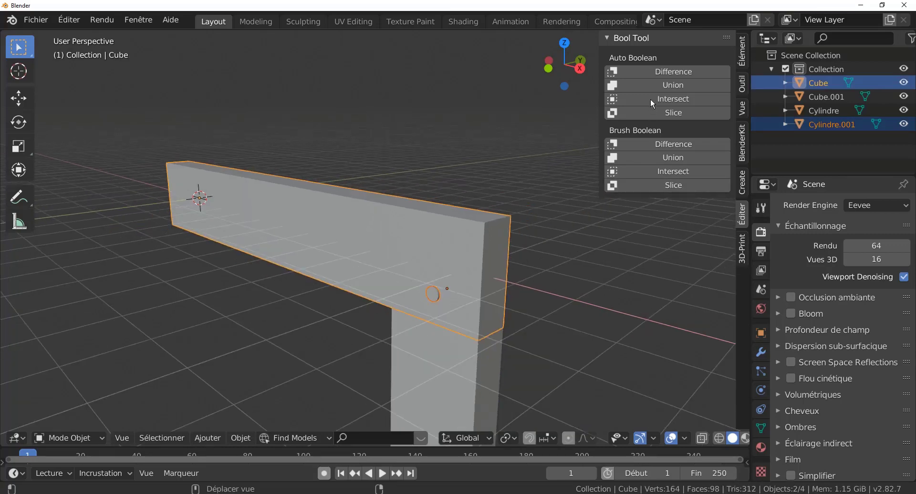
pyautogui.click(658, 71)
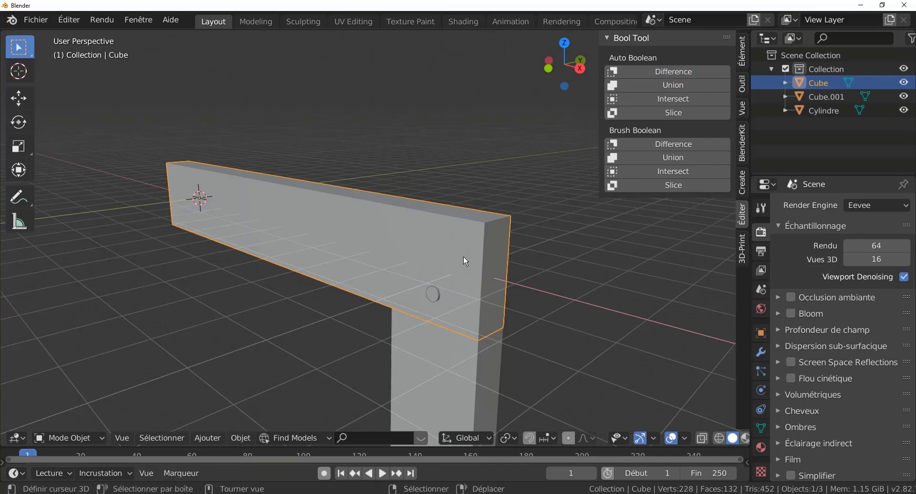
# Isolate the beam and examine its dowel hole and mortise, including the mesh around the hole in front view
pyautogui.press('KP_Divide')
pyautogui.moveTo(576, 308); pyautogui.dragTo(599, 225, button='middle')
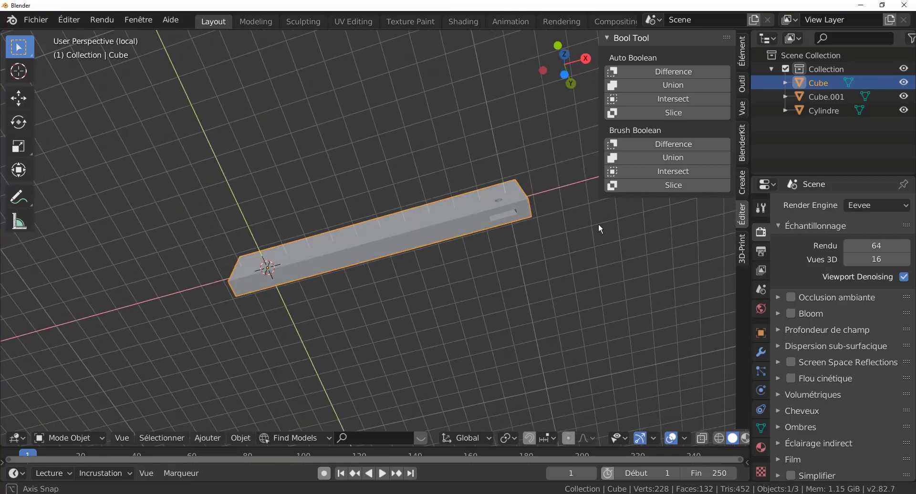
pyautogui.scroll(8, 592, 228)
pyautogui.moveTo(401, 310); pyautogui.dragTo(440, 310, button='middle')
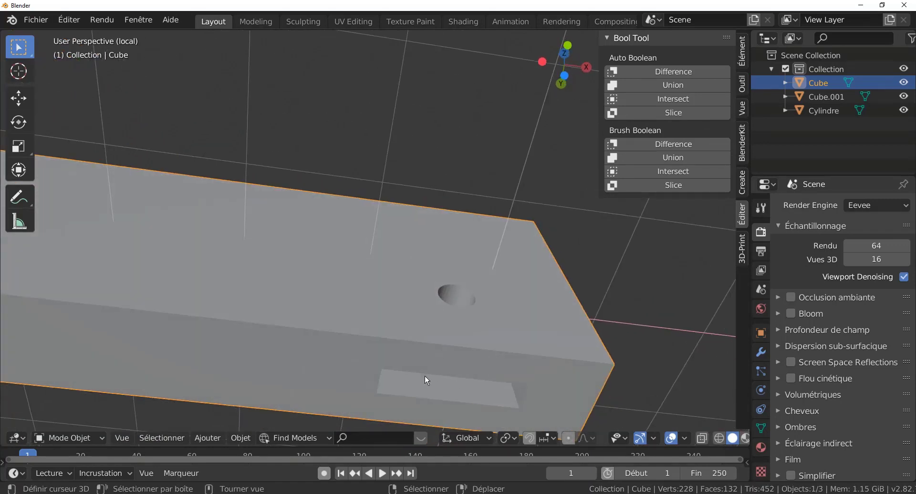
pyautogui.moveTo(462, 347); pyautogui.dragTo(494, 296, button='middle')
pyautogui.press('Tab')
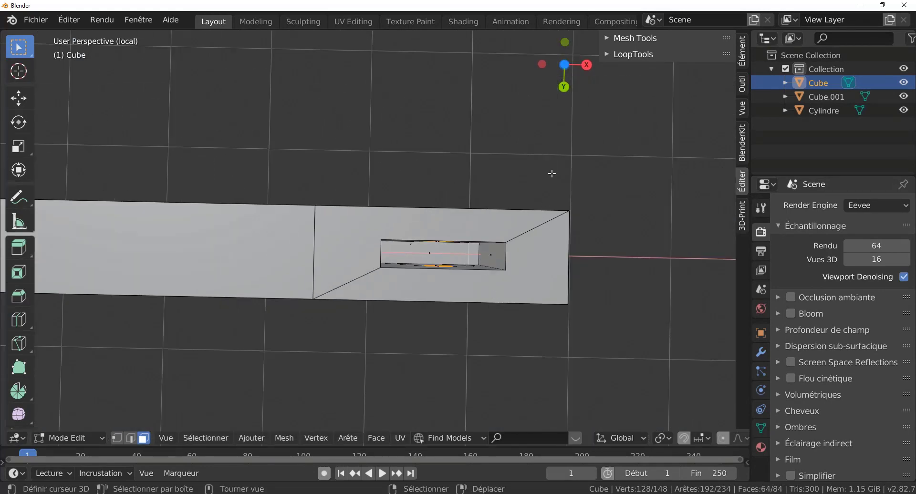
pyautogui.press('KP_1')
pyautogui.keyDown('shift'); pyautogui.moveTo(541, 252); pyautogui.dragTo(638, 205, button='middle'); pyautogui.keyUp('shift')
pyautogui.scroll(2, 502, 269)
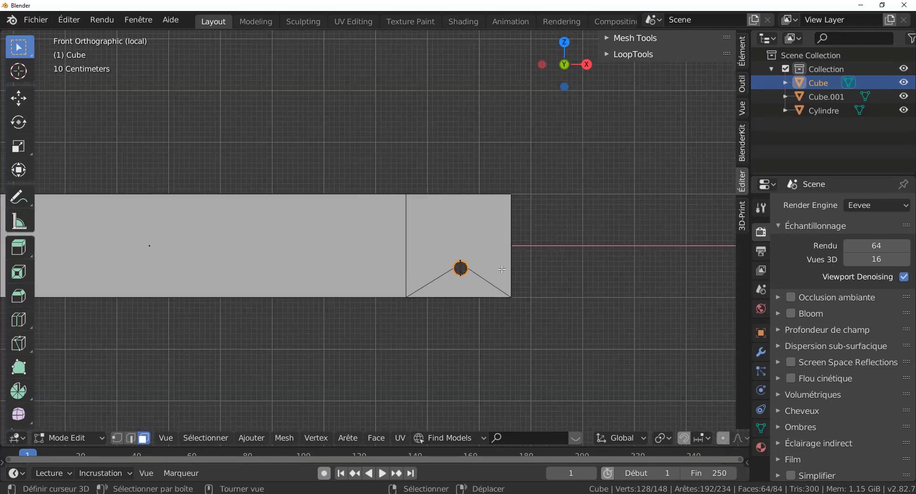
pyautogui.keyDown('shift'); pyautogui.moveTo(632, 293); pyautogui.dragTo(679, 293, button='middle'); pyautogui.keyUp('shift')
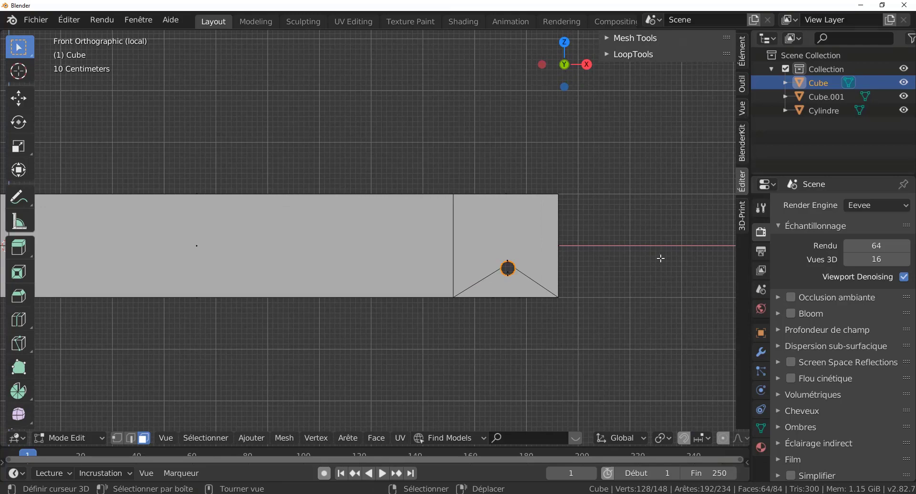
# Run all 3D-print checks on the beam's entire mesh, and bring back the full assembly
pyautogui.press('a')
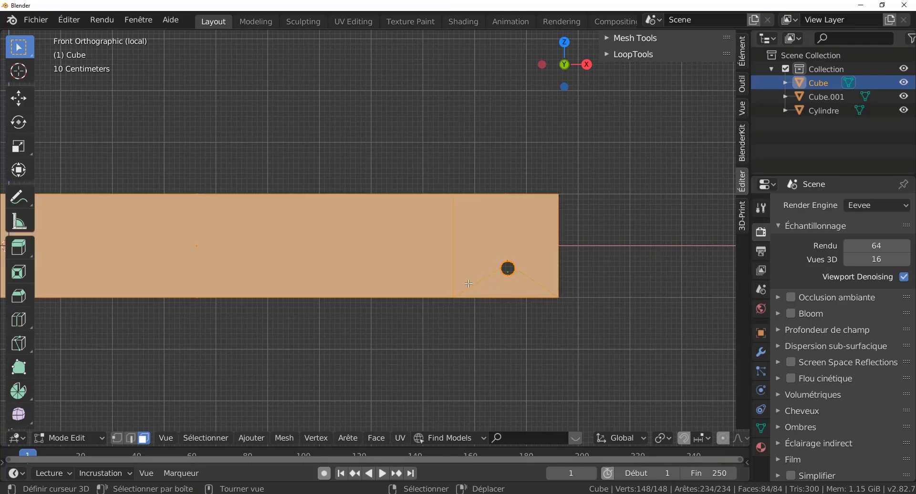
pyautogui.moveTo(610, 327); pyautogui.dragTo(617, 292, button='middle')
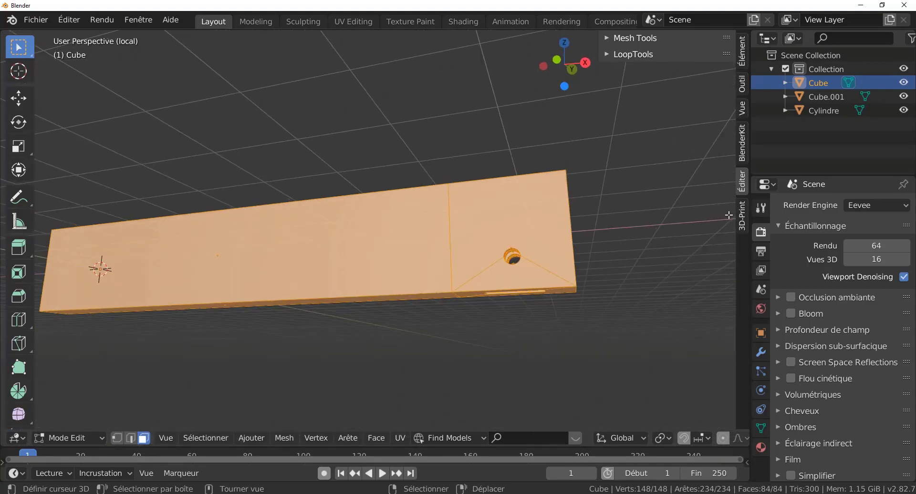
pyautogui.click(746, 225)
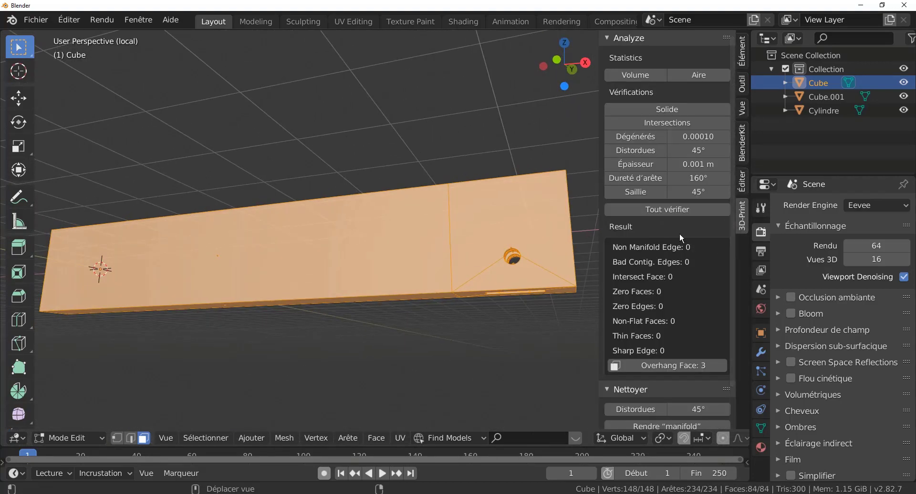
pyautogui.click(674, 212)
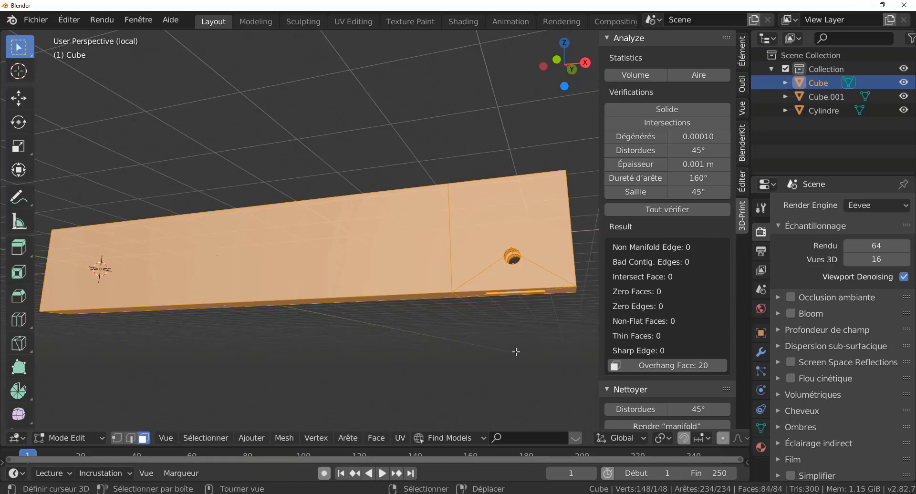
pyautogui.press('Tab')
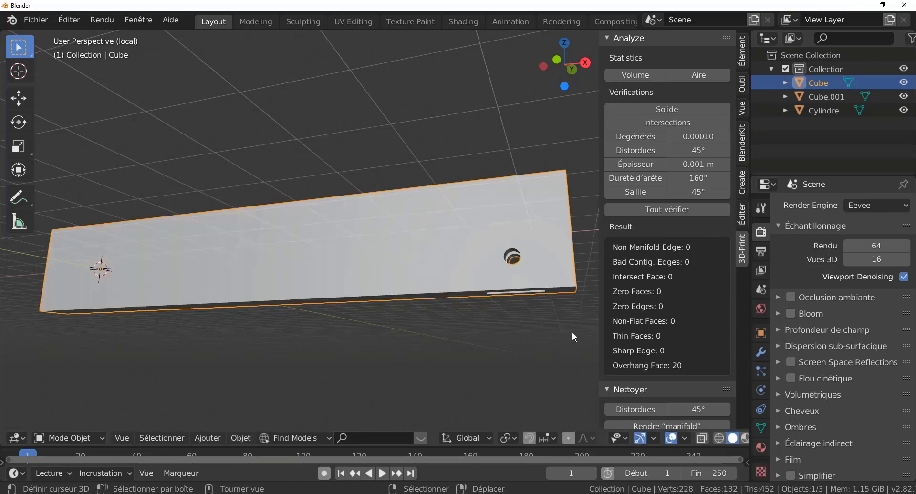
pyautogui.press('KP_Divide')
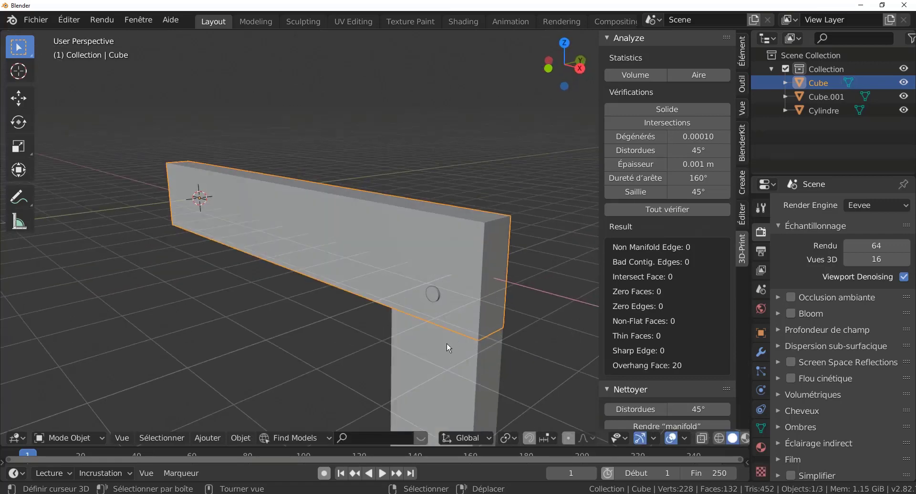
# Isolate the post to examine its tenon, and bring back the full assembly
pyautogui.click(446, 349)
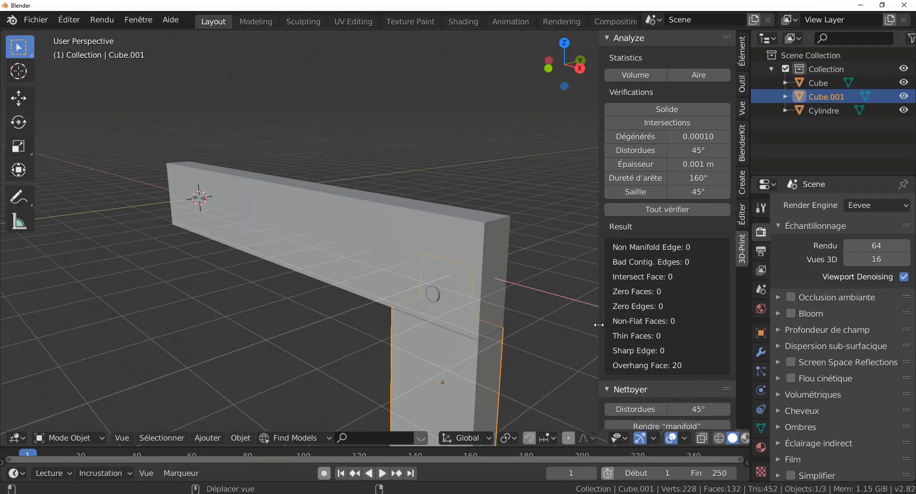
pyautogui.moveTo(601, 327); pyautogui.dragTo(686, 335)
pyautogui.moveTo(621, 342); pyautogui.dragTo(520, 310, button='middle')
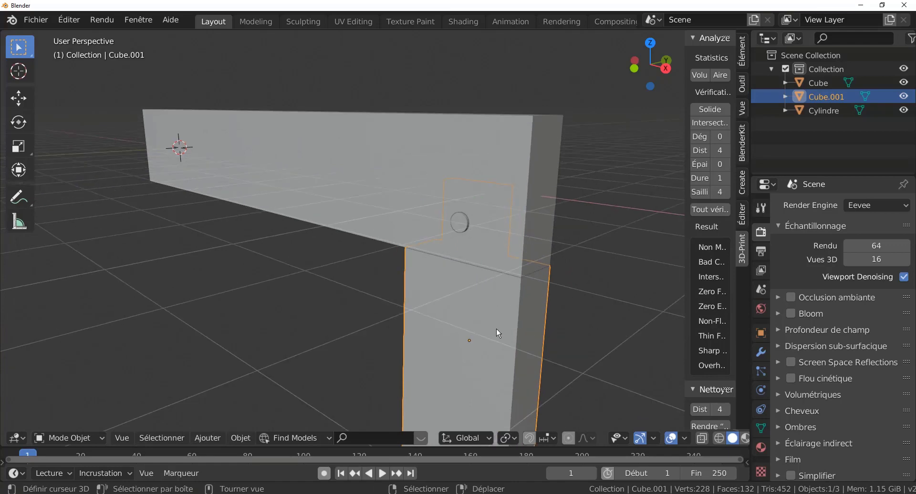
pyautogui.press('KP_Divide')
pyautogui.moveTo(420, 152); pyautogui.dragTo(404, 274, button='middle')
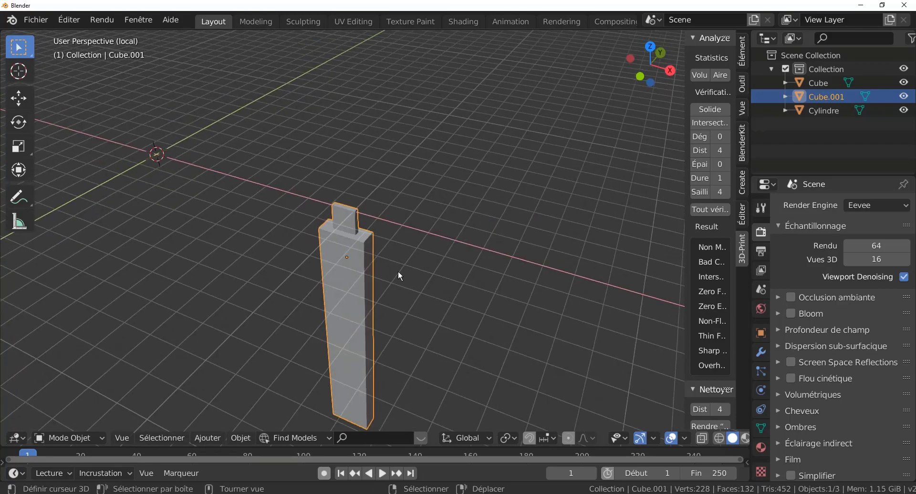
pyautogui.scroll(4, 315, 215)
pyautogui.press('KP_Divide')
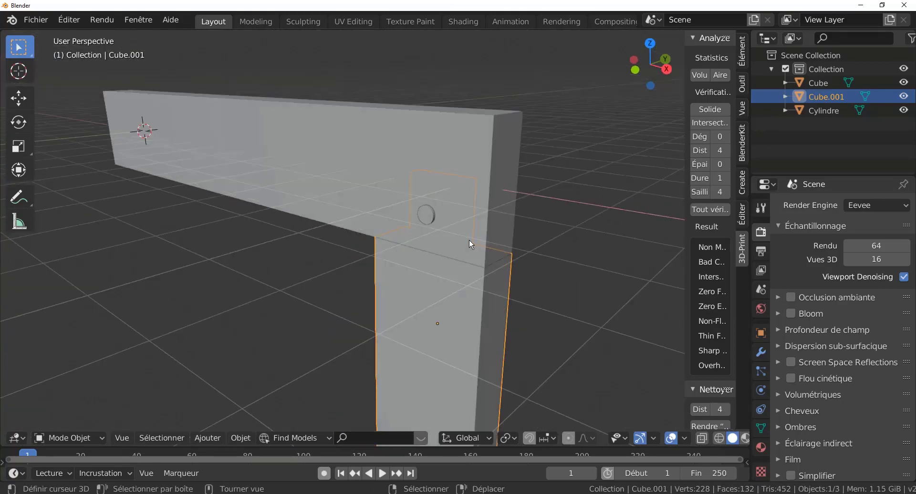
# Try to cut the post's tenon by subtracting the original dowel cylinder with an Auto Boolean Difference, and undo the cut
pyautogui.click(457, 230)
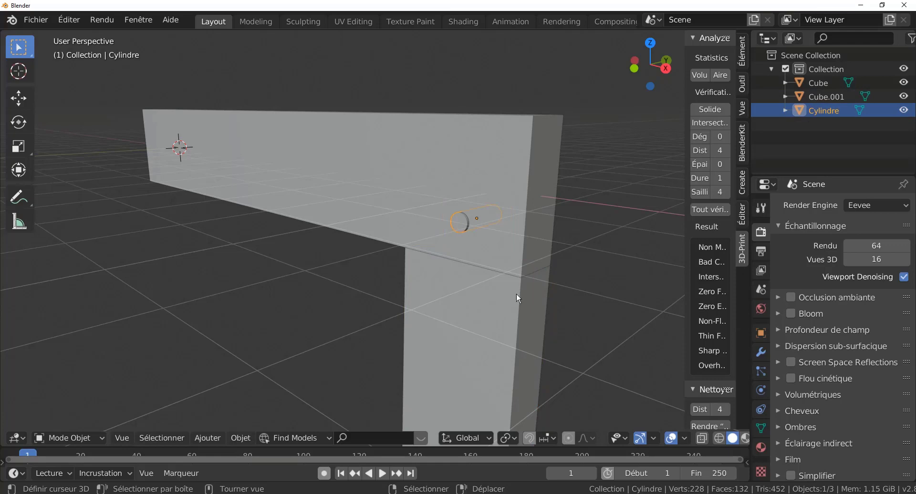
pyautogui.keyDown('shift'); pyautogui.click(488, 319); pyautogui.keyUp('shift')
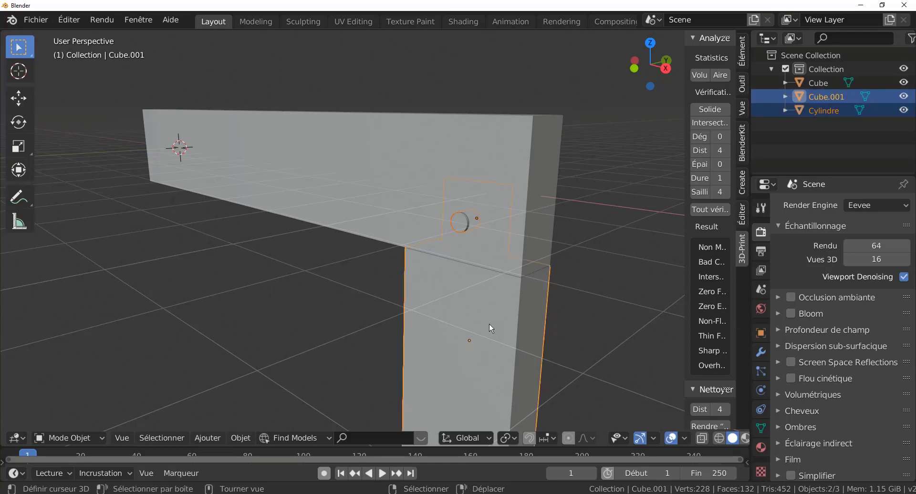
pyautogui.moveTo(685, 223); pyautogui.dragTo(613, 224)
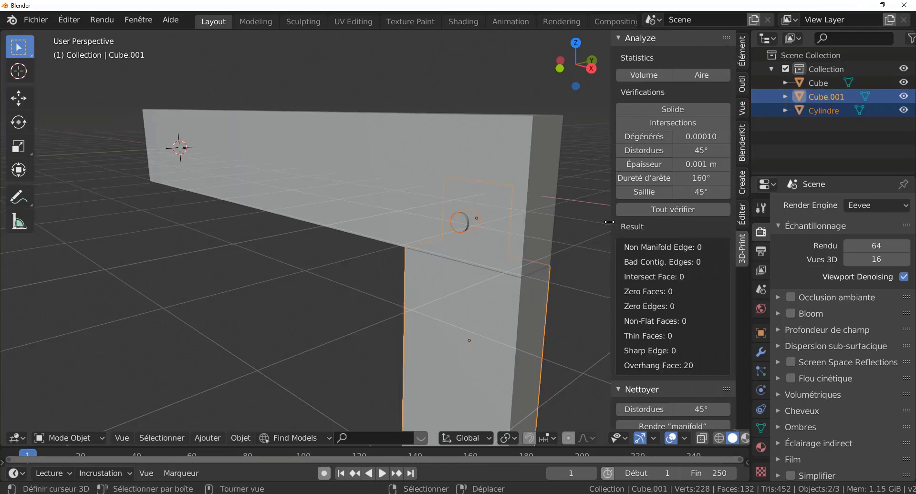
pyautogui.click(742, 219)
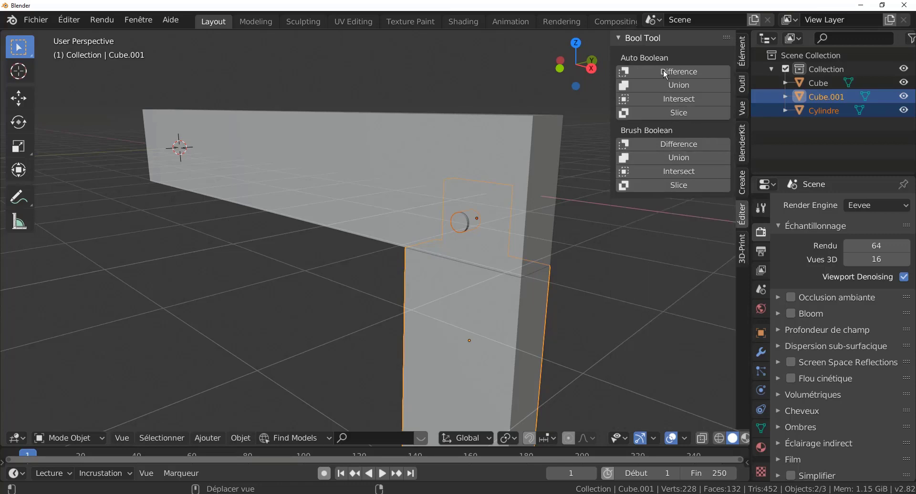
pyautogui.click(679, 71)
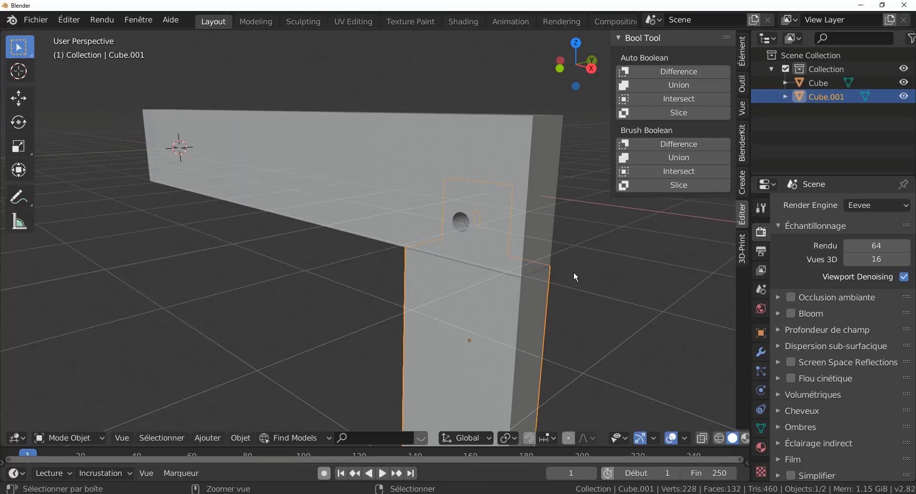
pyautogui.hotkey('ctrl', 'z')
# Duplicate the dowel cylinder in place and subtract the copy from the post with an Auto Boolean Difference
pyautogui.scroll(1, 460, 272)
pyautogui.scroll(1, 524, 207)
pyautogui.click(524, 207)
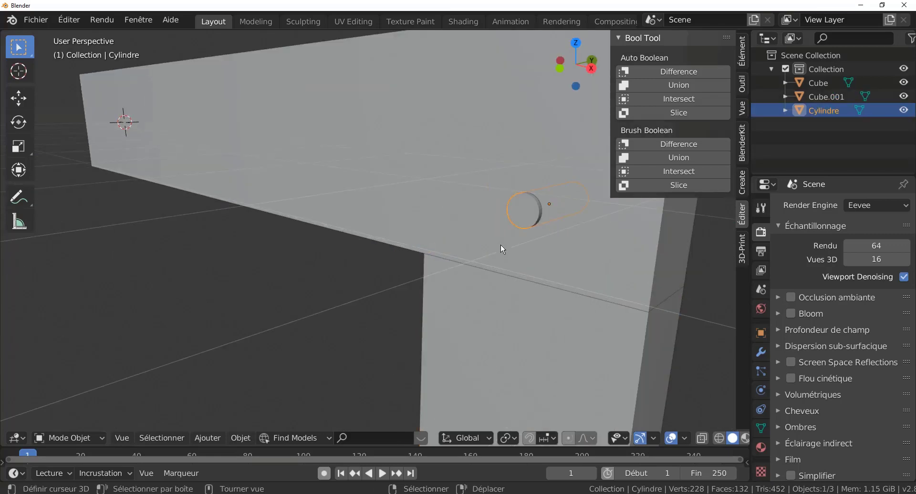
pyautogui.scroll(-3, 505, 240)
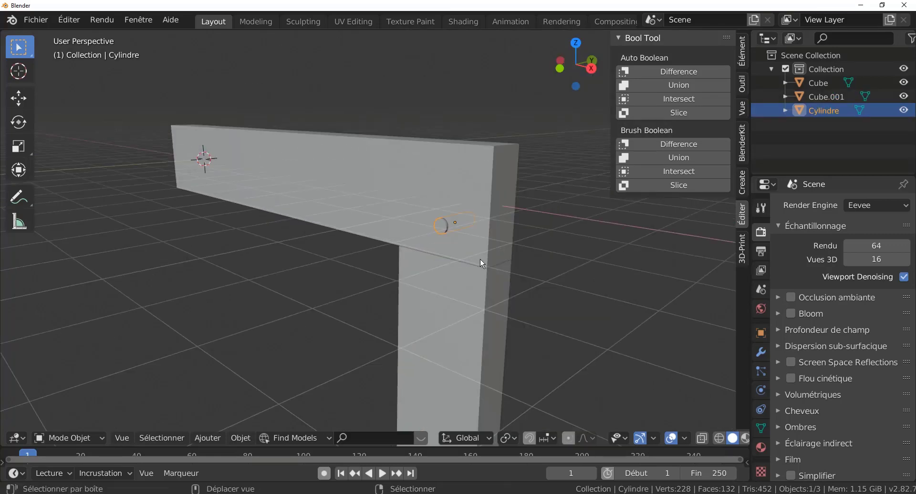
pyautogui.hotkey('shift', 'd')
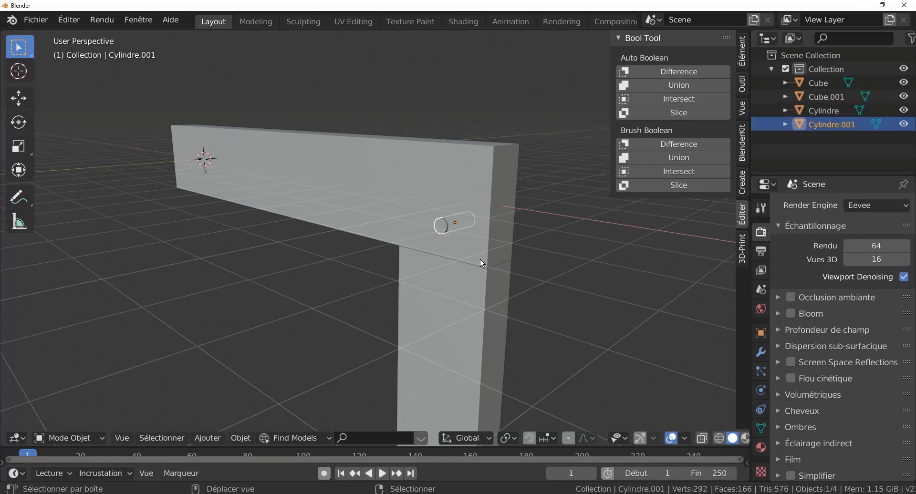
pyautogui.rightClick(480, 260)
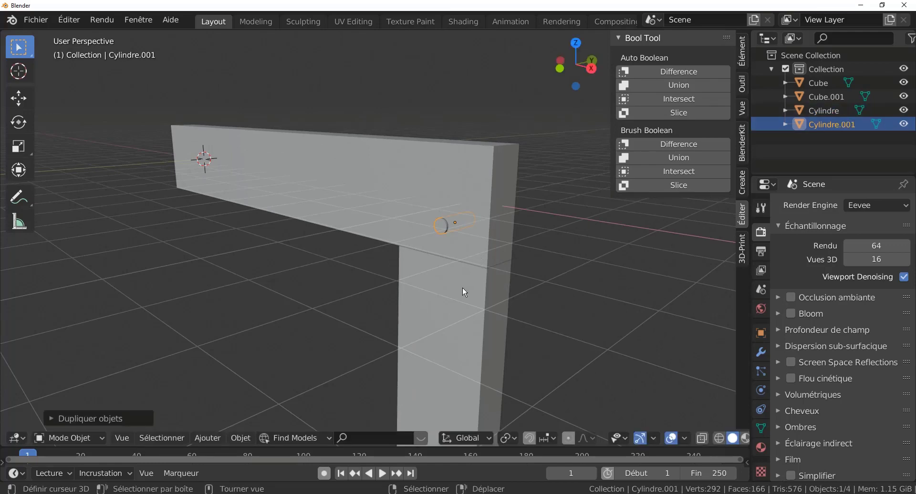
pyautogui.keyDown('shift'); pyautogui.click(443, 347); pyautogui.keyUp('shift')
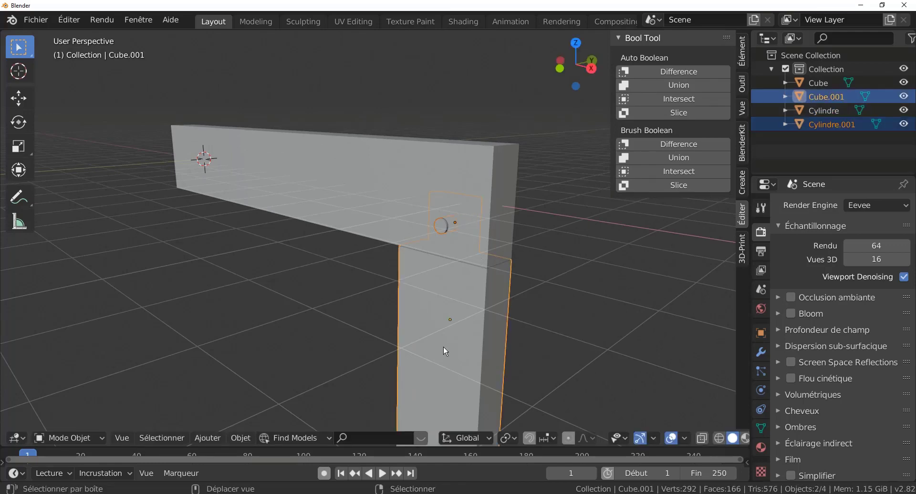
pyautogui.click(663, 72)
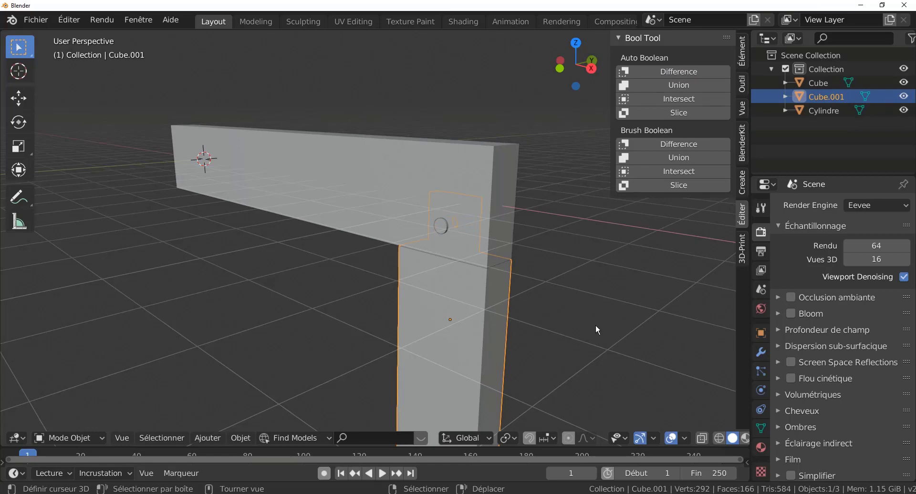
# Isolate the post to examine the dowel hole in its tenon, and bring back the full assembly
pyautogui.press('KP_Divide')
pyautogui.moveTo(503, 219); pyautogui.dragTo(516, 342, button='middle')
pyautogui.scroll(5, 516, 342)
pyautogui.scroll(-3, 427, 237)
pyautogui.moveTo(438, 259); pyautogui.dragTo(474, 253, button='middle')
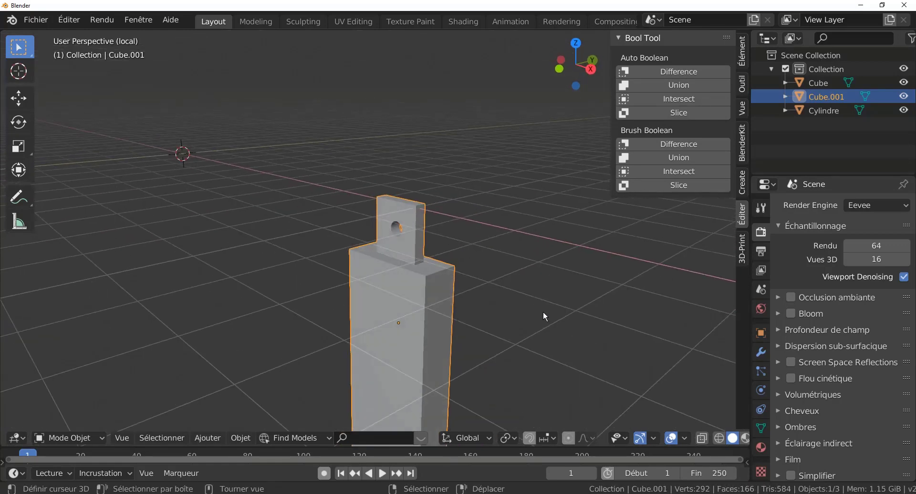
pyautogui.press('KP_Divide')
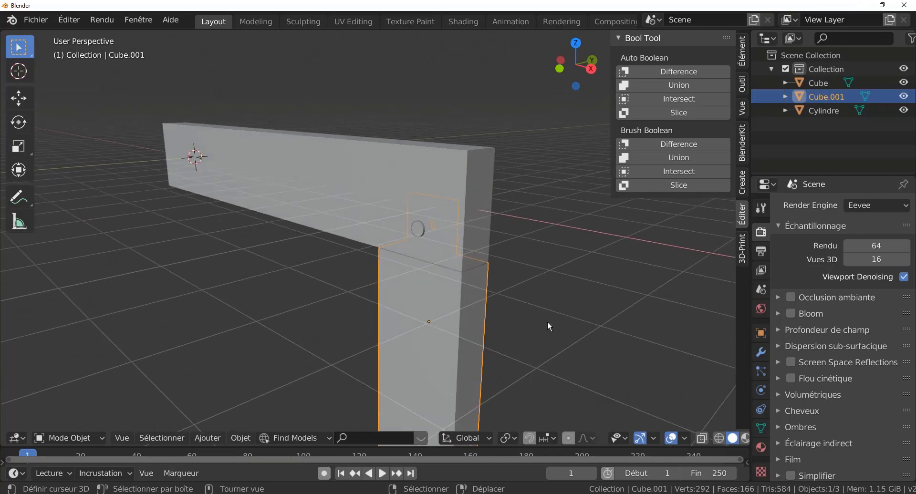
pyautogui.moveTo(531, 319); pyautogui.dragTo(381, 321, button='middle')
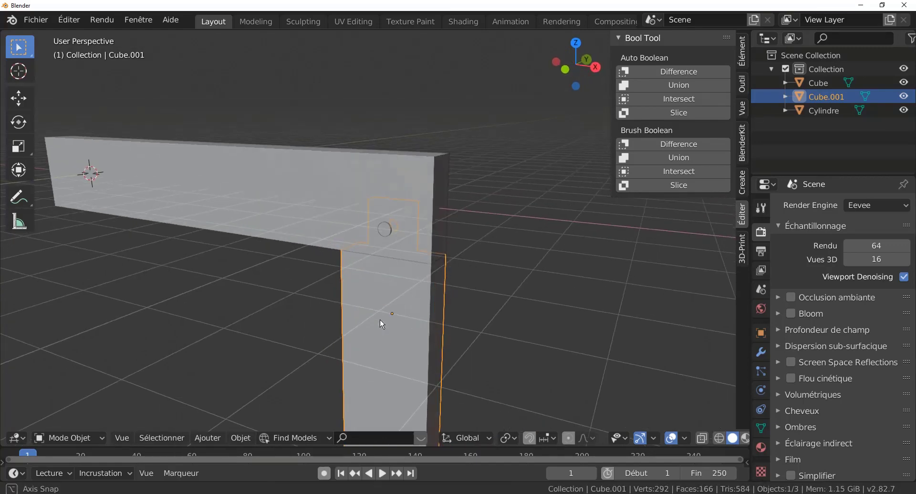
# Examine the beam's mesh around the dowel hole in Edit Mode, and return to Object Mode
pyautogui.scroll(3, 378, 318)
pyautogui.press('Tab')
pyautogui.press('Tab')
pyautogui.click(412, 240)
pyautogui.press('Tab')
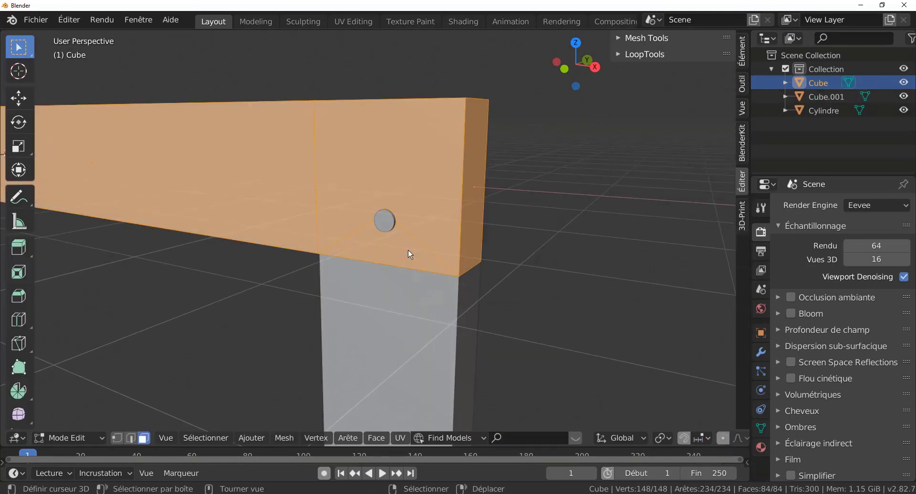
pyautogui.press('Tab')
pyautogui.scroll(-2, 408, 307)
pyautogui.moveTo(409, 307); pyautogui.dragTo(417, 313, button='middle')
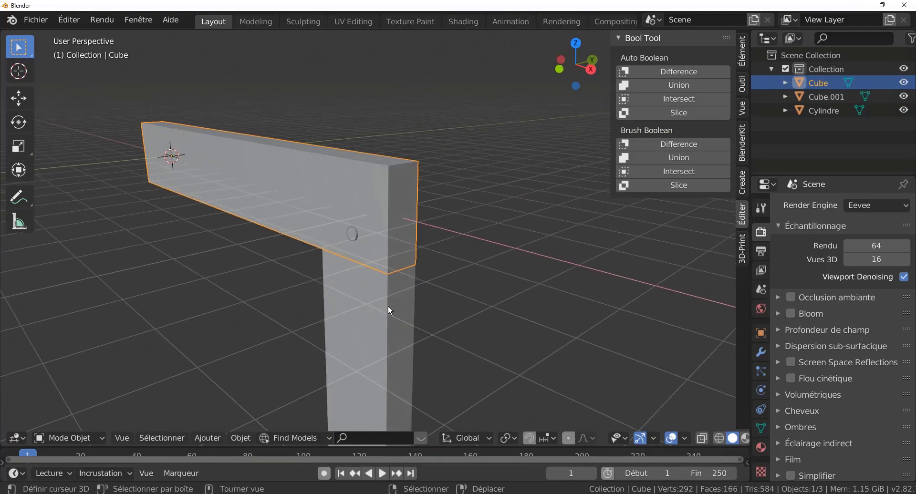
# Examine the post's mesh at the joint in Edit Mode, clear its face selection, and return to Object Mode
pyautogui.click(369, 303)
pyautogui.scroll(2, 364, 299)
pyautogui.moveTo(368, 295)
pyautogui.mouseDown(button='middle')
pyautogui.moveTo(414, 300)
pyautogui.moveTo(408, 226)
pyautogui.moveTo(341, 294)
pyautogui.moveTo(297, 291)
pyautogui.moveTo(363, 290)
pyautogui.moveTo(397, 339)
pyautogui.moveTo(362, 342)
pyautogui.moveTo(294, 303)
pyautogui.moveTo(316, 279)
pyautogui.moveTo(411, 287)
pyautogui.moveTo(377, 305)
pyautogui.mouseUp(button='middle')
pyautogui.press('Tab')
pyautogui.scroll(3, 374, 306)
pyautogui.press('Tab')
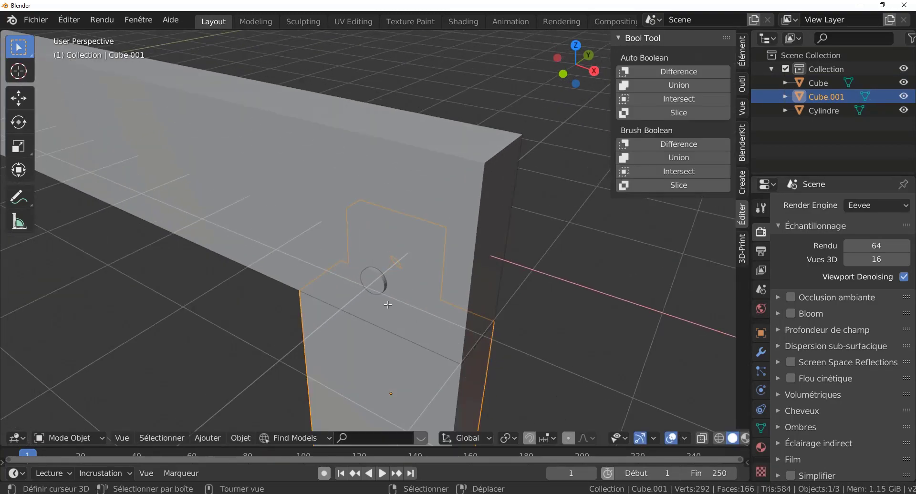
pyautogui.scroll(-5, 387, 305)
pyautogui.press('Tab')
pyautogui.moveTo(388, 306); pyautogui.dragTo(368, 296, button='middle')
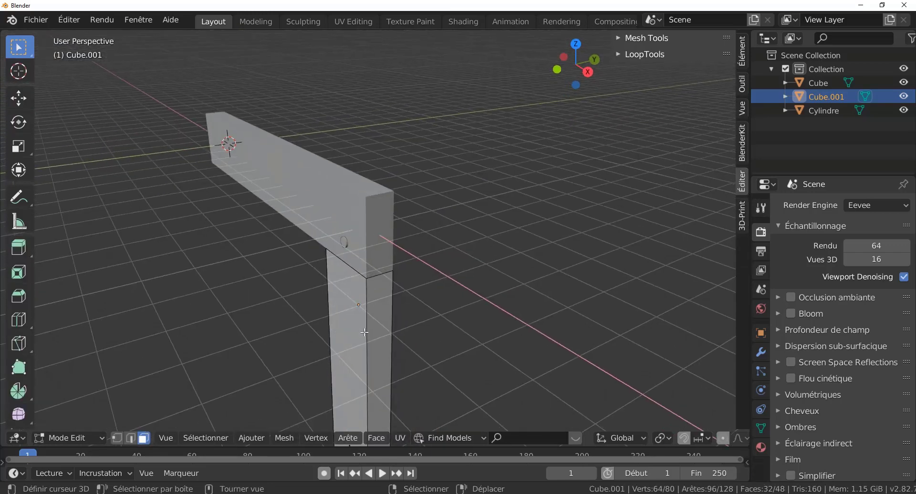
pyautogui.scroll(2, 362, 330)
pyautogui.moveTo(449, 339); pyautogui.dragTo(450, 324, button='middle')
pyautogui.hotkey('alt', 'a')
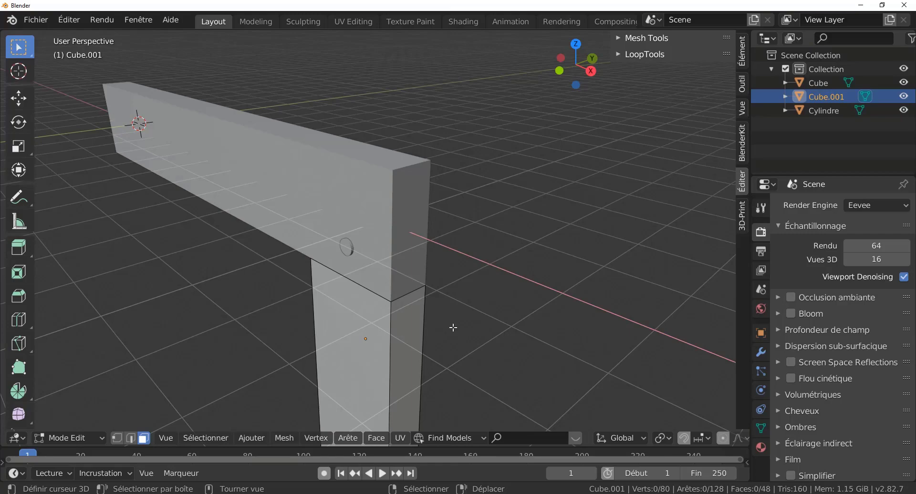
pyautogui.press('Tab')
# View the assembled joint, switch to XnView to consult the mortise-and-tenon reference drawings, and return to Blender
pyautogui.click(415, 230)
pyautogui.moveTo(446, 270); pyautogui.dragTo(479, 256, button='middle')
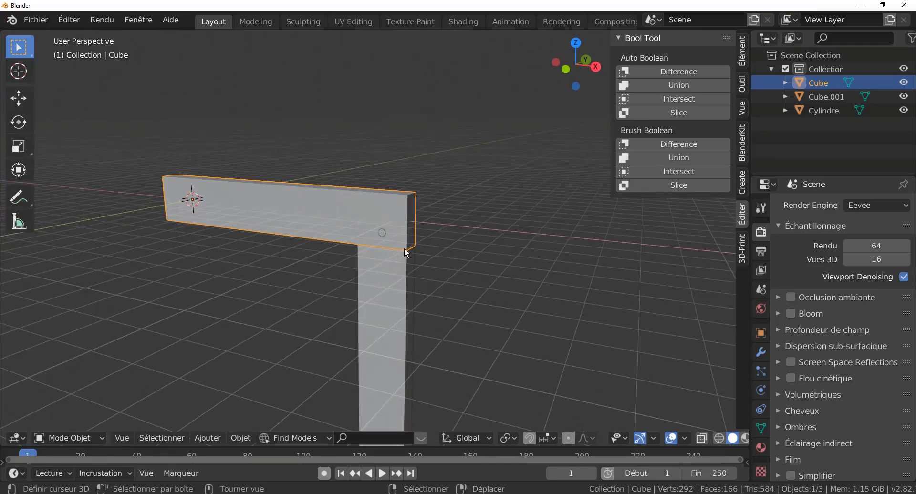
pyautogui.keyDown('shift'); pyautogui.moveTo(462, 314); pyautogui.dragTo(480, 270, button='middle'); pyautogui.keyUp('shift')
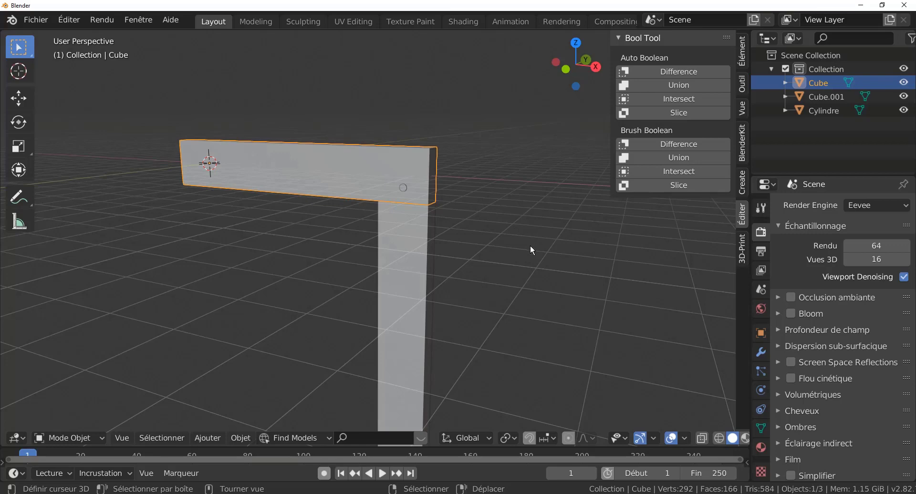
pyautogui.hotkey('alt', 'Tab')
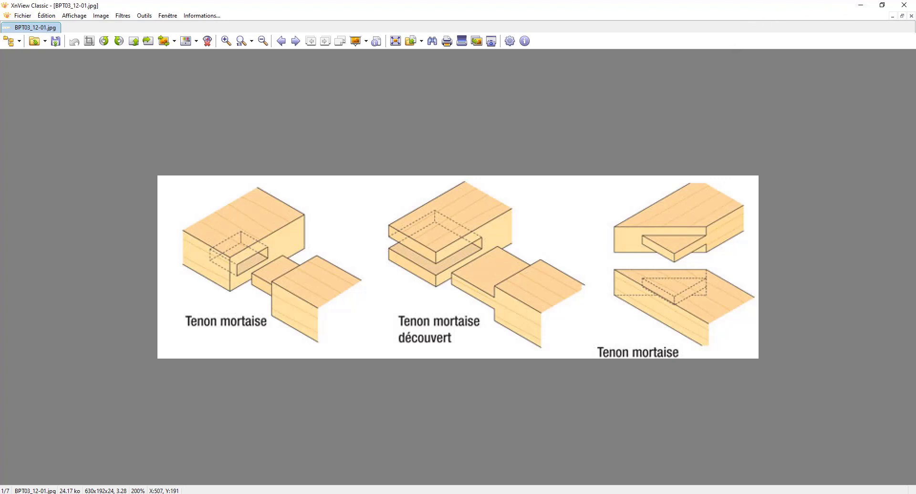
pyautogui.click(668, 493)
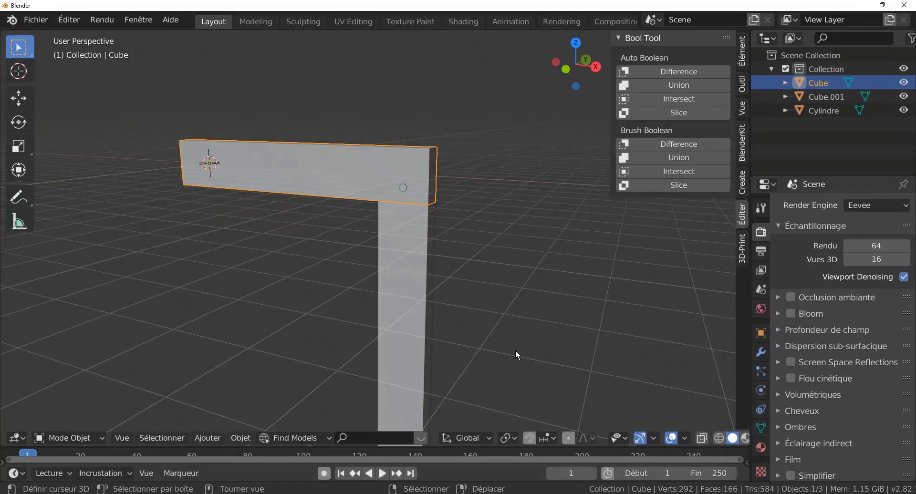
# Delete the beam, the post and the dowel to empty the scene
pyautogui.click(496, 303)
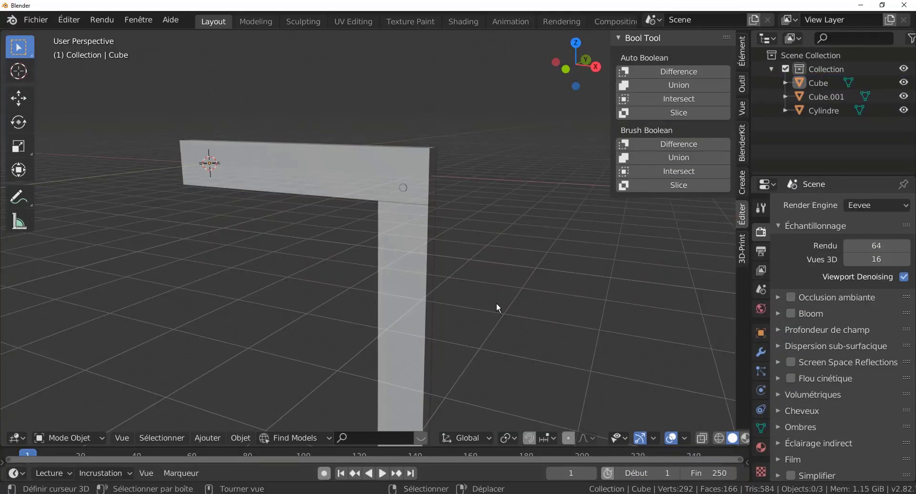
pyautogui.press('a')
pyautogui.press('Home')
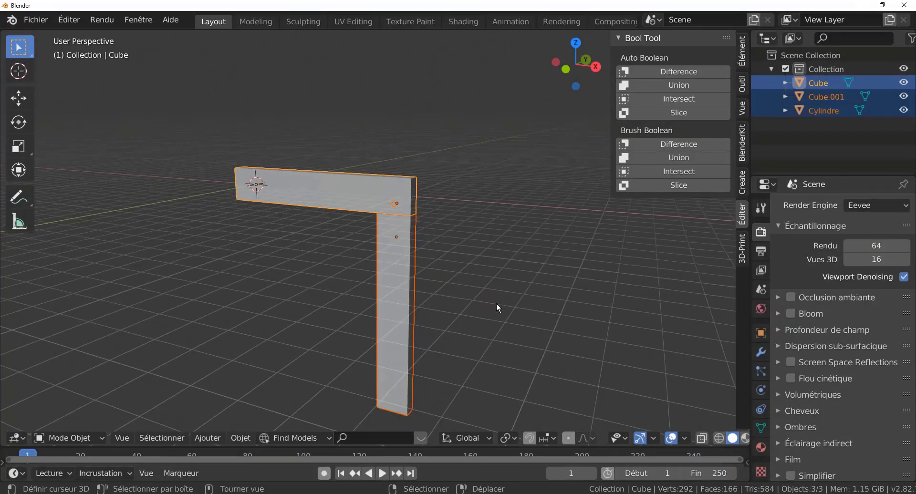
pyautogui.press('Delete')
pyautogui.keyDown('shift'); pyautogui.moveTo(472, 283); pyautogui.dragTo(555, 311, button='middle'); pyautogui.keyUp('shift')
pyautogui.moveTo(444, 273)
pyautogui.mouseDown(button='middle')
pyautogui.moveTo(459, 276)
pyautogui.moveTo(453, 287)
pyautogui.mouseUp(button='middle')
# Add a new mesh cube at the world origin
pyautogui.click(206, 439)
pyautogui.moveTo(214, 423)
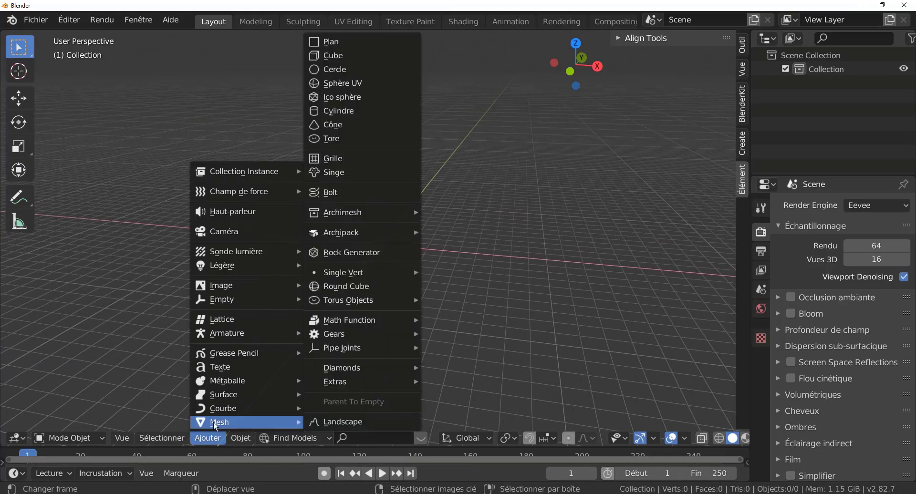
pyautogui.click(331, 55)
pyautogui.moveTo(440, 266); pyautogui.dragTo(391, 274, button='middle')
pyautogui.scroll(5, 493, 315)
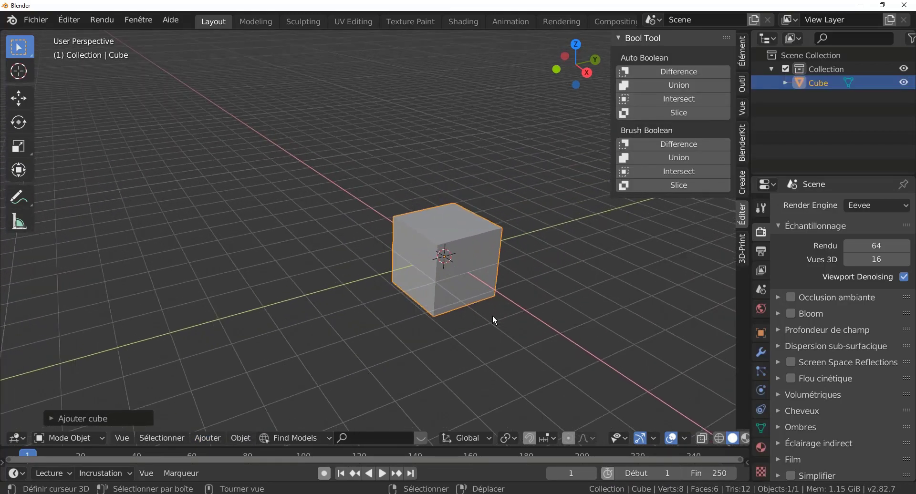
pyautogui.keyDown('shift'); pyautogui.moveTo(550, 346); pyautogui.dragTo(476, 348, button='middle'); pyautogui.keyUp('shift')
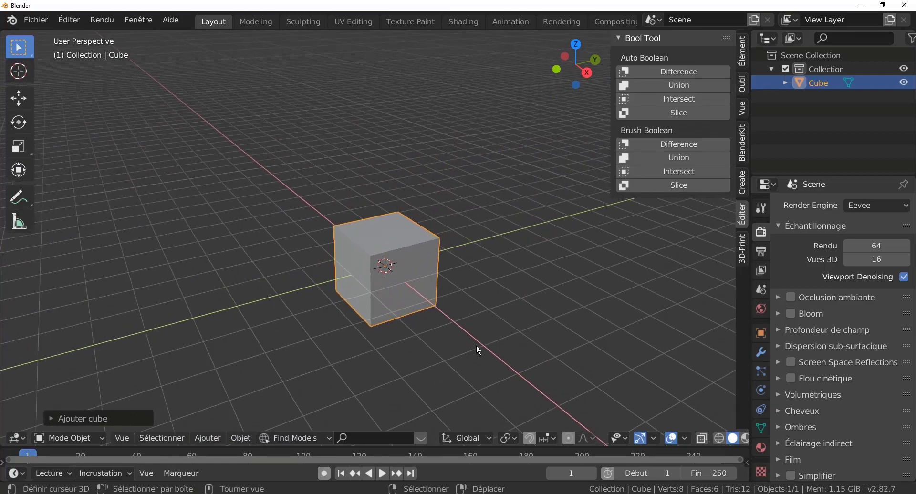
pyautogui.scroll(-3, 477, 347)
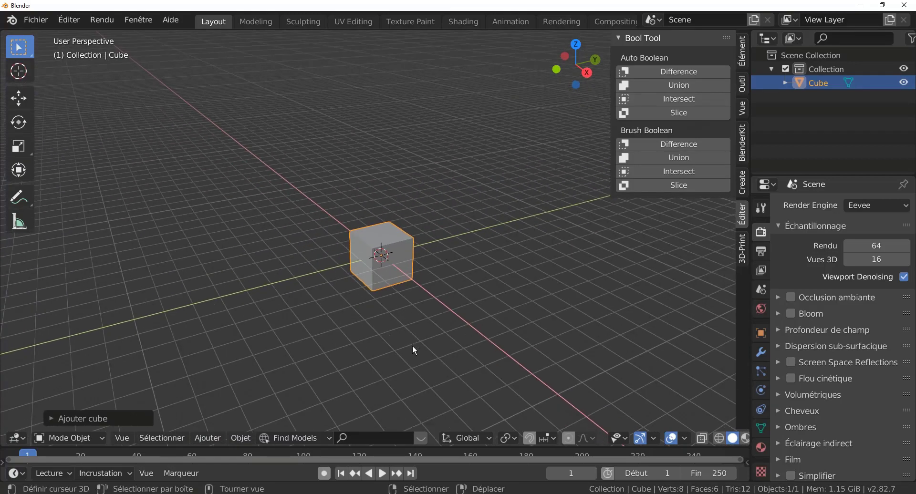
# Scale the cube by about 0.18 along Y and about 5 along X to form a long, thin beam
pyautogui.write('s')
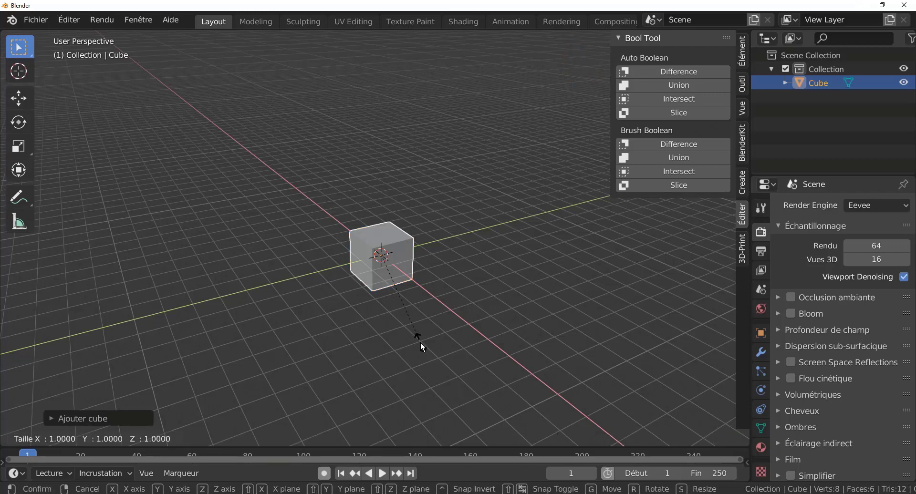
pyautogui.write('y0.2')
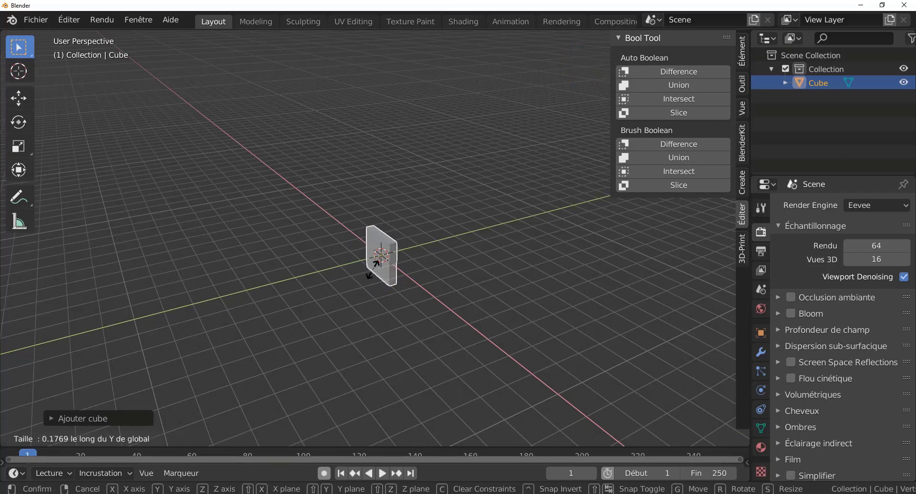
pyautogui.press('Return')
pyautogui.press('s')
pyautogui.press('x')
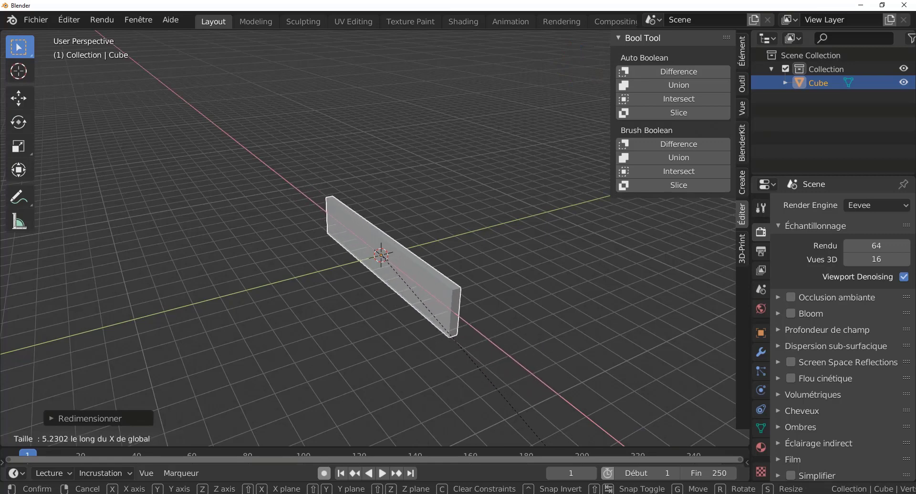
pyautogui.click(677, 158)
pyautogui.moveTo(495, 291); pyautogui.dragTo(432, 204, button='middle')
pyautogui.moveTo(450, 245); pyautogui.dragTo(449, 274, button='middle')
pyautogui.scroll(1, 449, 275)
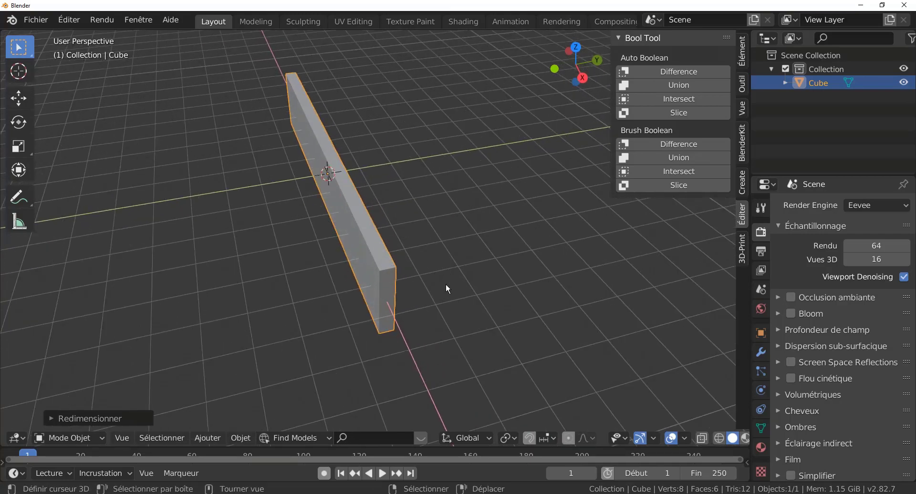
# Thicken the beam by scaling it about 1.6 times along the Y axis
pyautogui.press('s')
pyautogui.press('Escape')
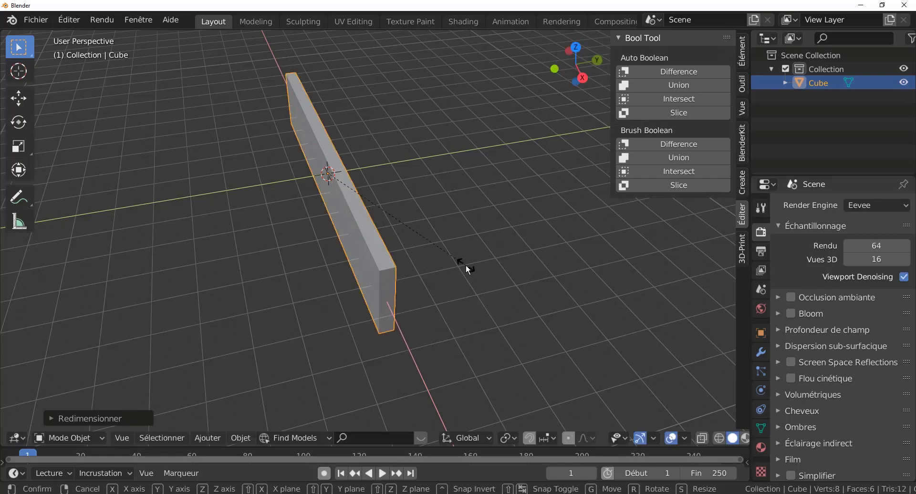
pyautogui.press('s')
pyautogui.press('y')
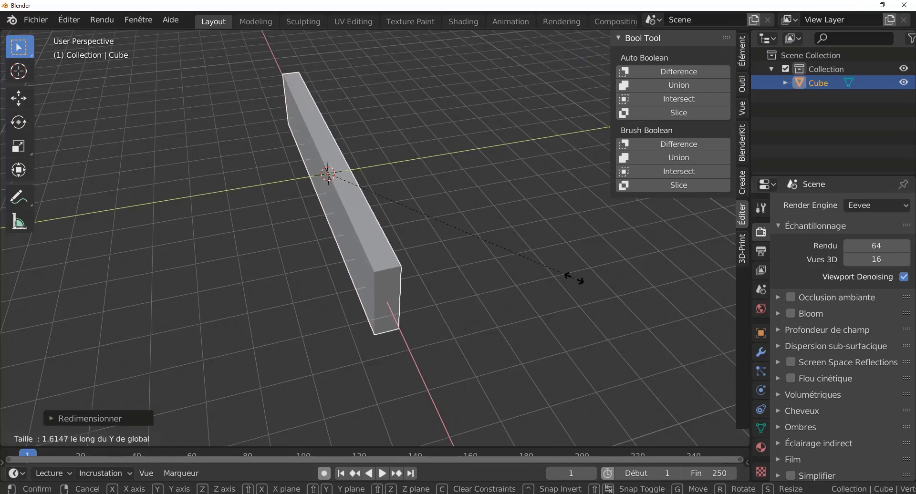
pyautogui.click(583, 265)
pyautogui.moveTo(494, 277); pyautogui.dragTo(534, 225, button='middle')
pyautogui.moveTo(495, 270); pyautogui.dragTo(495, 270, button='middle')
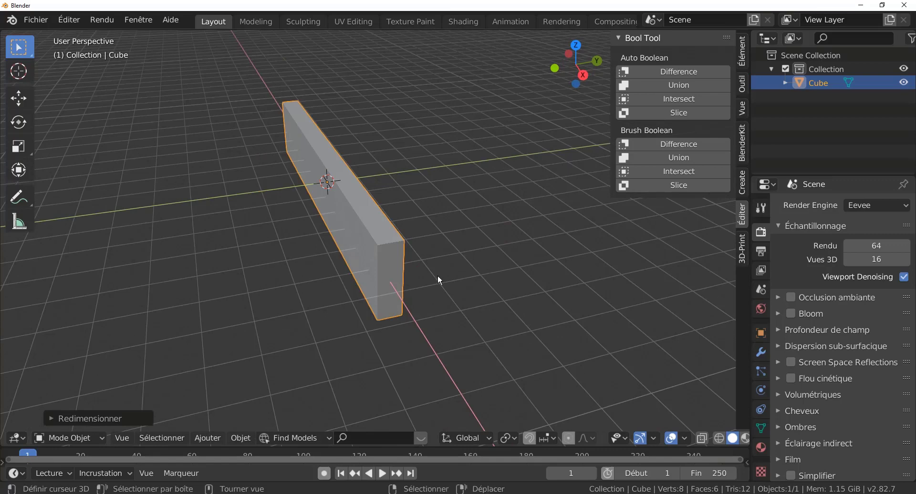
# Duplicate the beam in place and rotate the copy 90° about the Y axis to make an upright post
pyautogui.scroll(2, 444, 277)
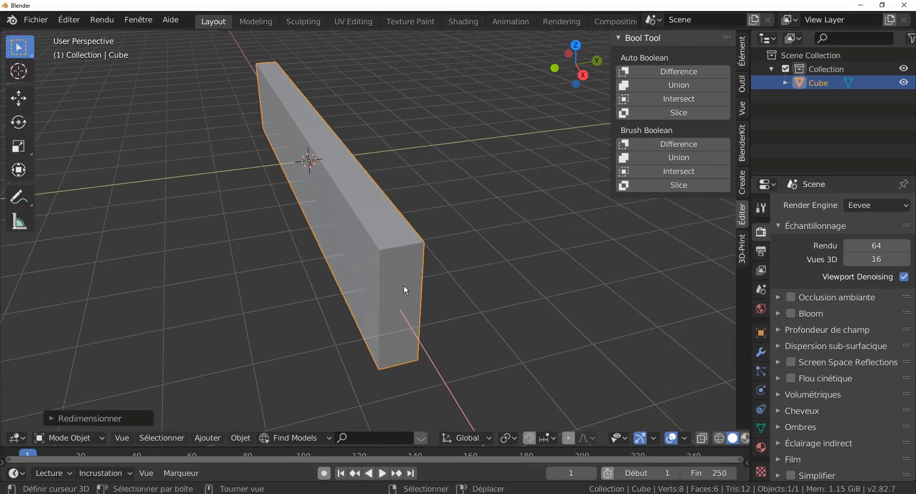
pyautogui.moveTo(316, 285); pyautogui.dragTo(376, 282, button='middle')
pyautogui.scroll(2, 376, 282)
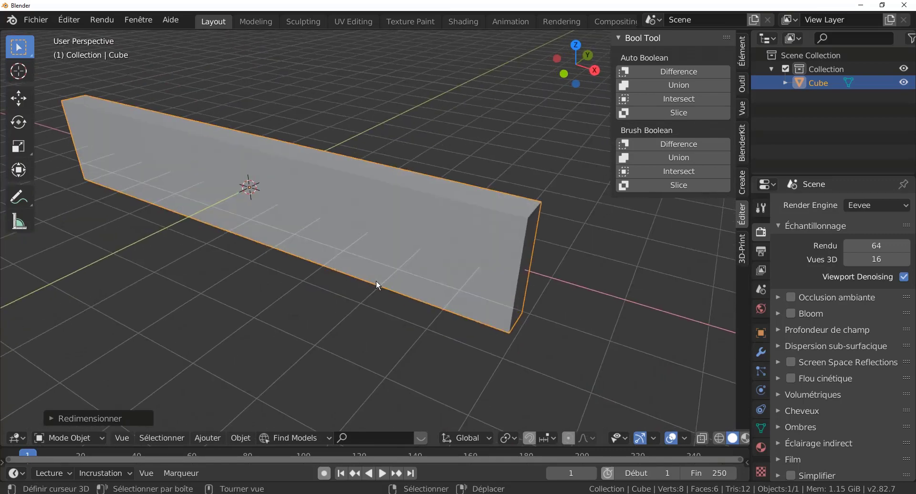
pyautogui.scroll(-1, 377, 281)
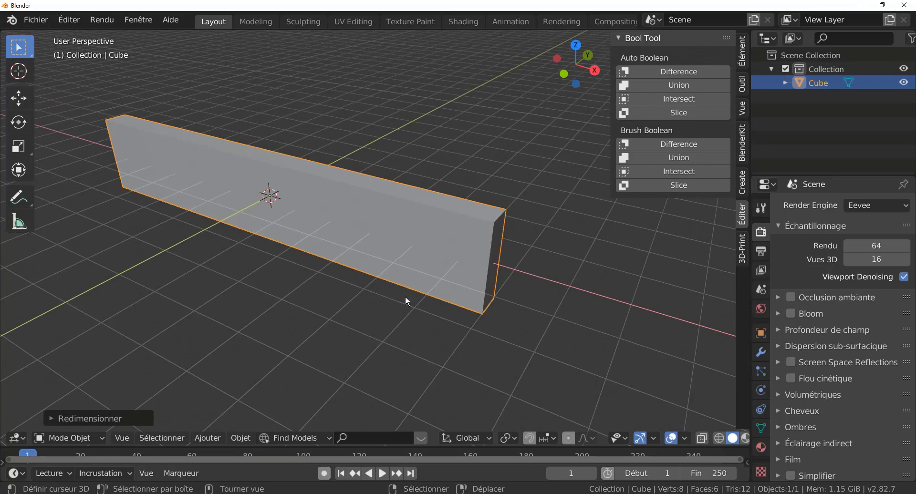
pyautogui.press('shift')
pyautogui.hotkey('shift', 'd')
pyautogui.rightClick(338, 331)
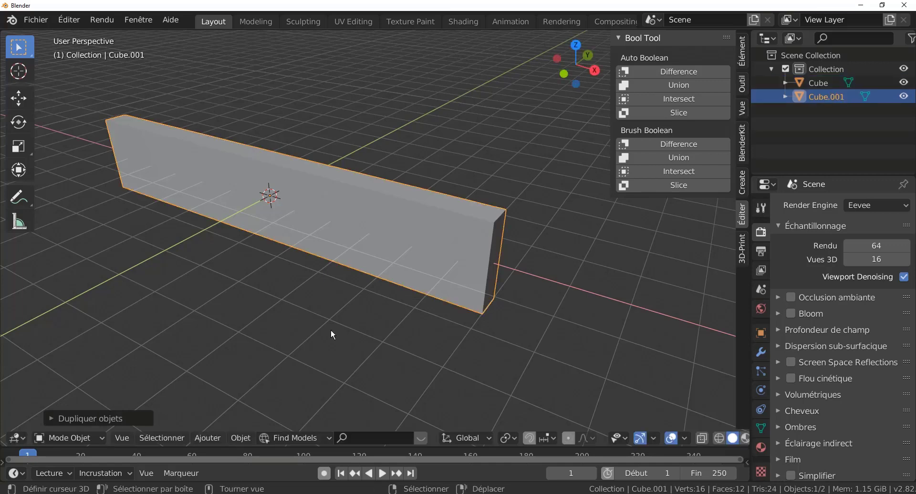
pyautogui.press('r')
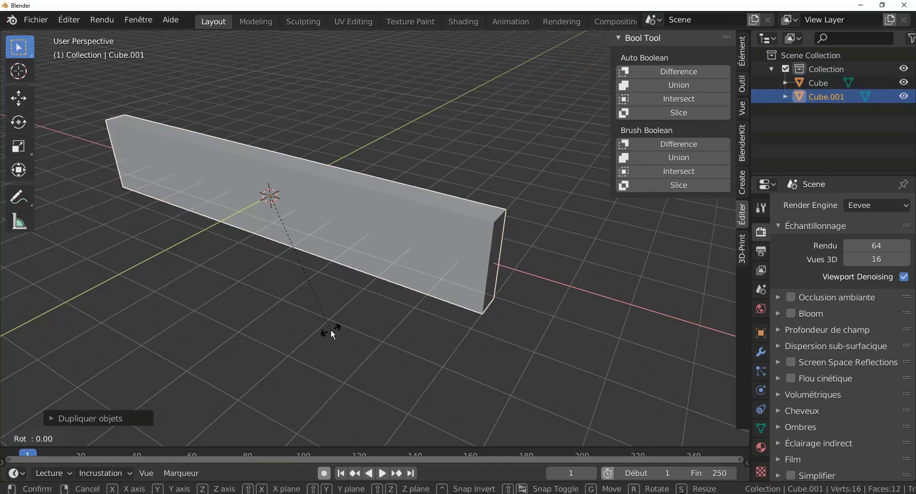
pyautogui.write('y')
pyautogui.write('90')
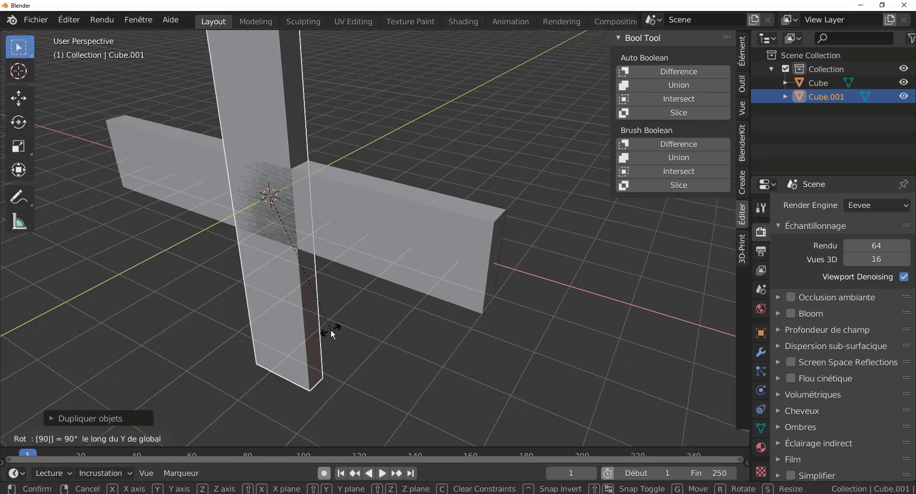
pyautogui.press('Return')
# In front view, move the post just below the beam and align it with the beam's +X end, leaving a small gap
pyautogui.press('KP_1')
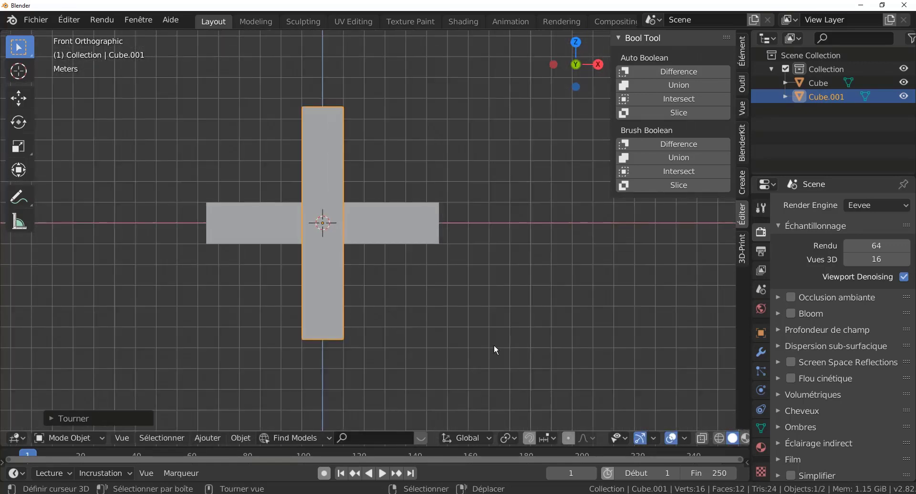
pyautogui.press('g')
pyautogui.press('z')
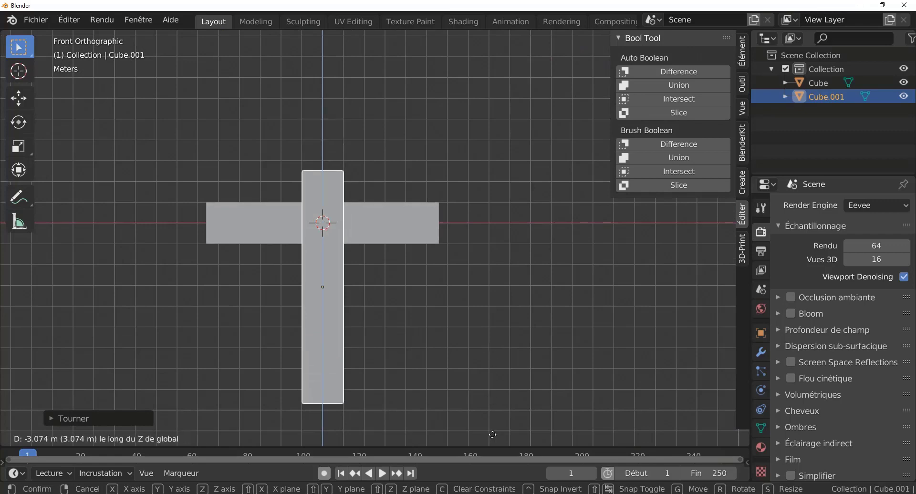
pyautogui.click(491, 78)
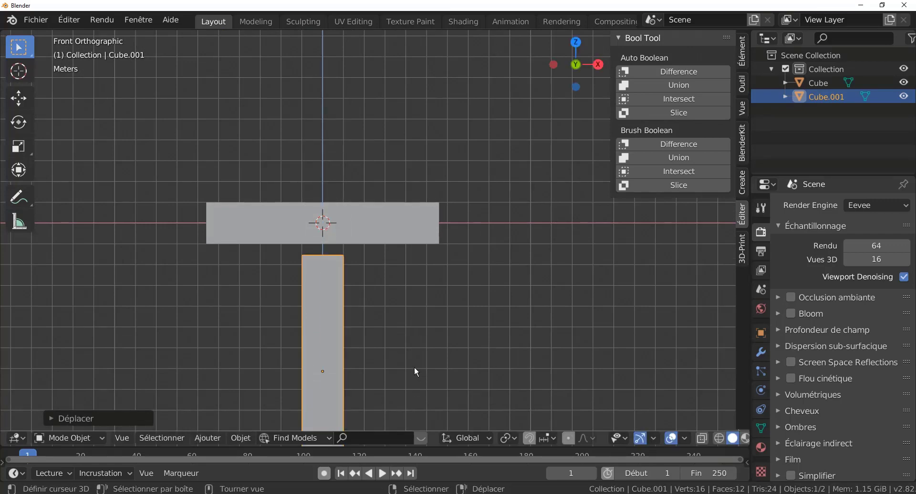
pyautogui.press('g')
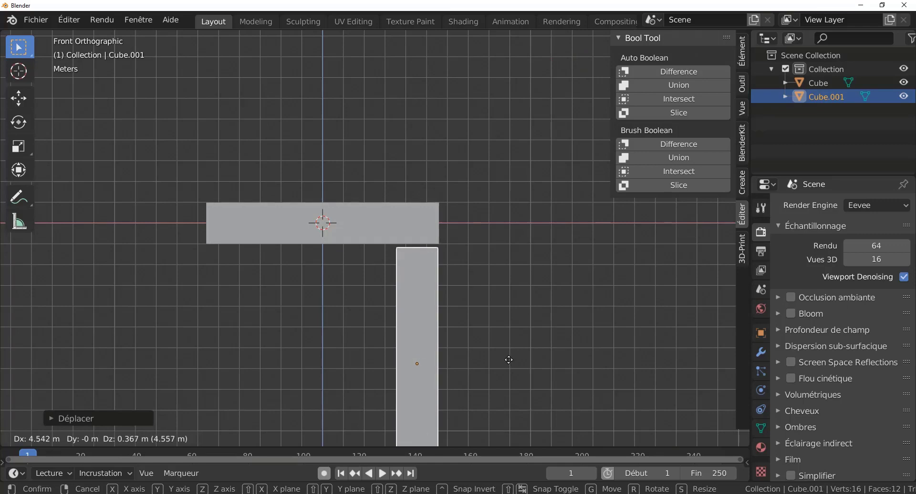
pyautogui.click(508, 360)
# In Edit Mode, add a horizontal loop cut around the post and slide it toward the upper end to set the tenon length
pyautogui.moveTo(508, 359); pyautogui.dragTo(416, 353, button='middle')
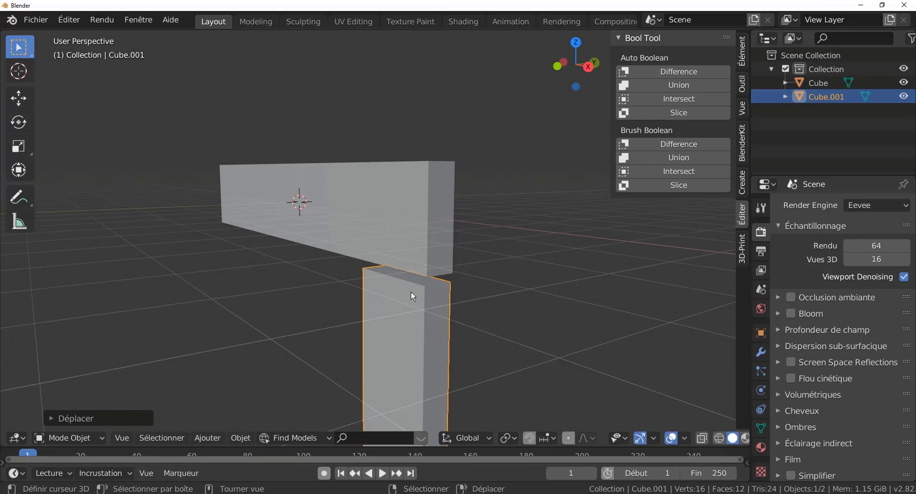
pyautogui.moveTo(439, 317); pyautogui.dragTo(426, 259, button='middle')
pyautogui.press('Tab')
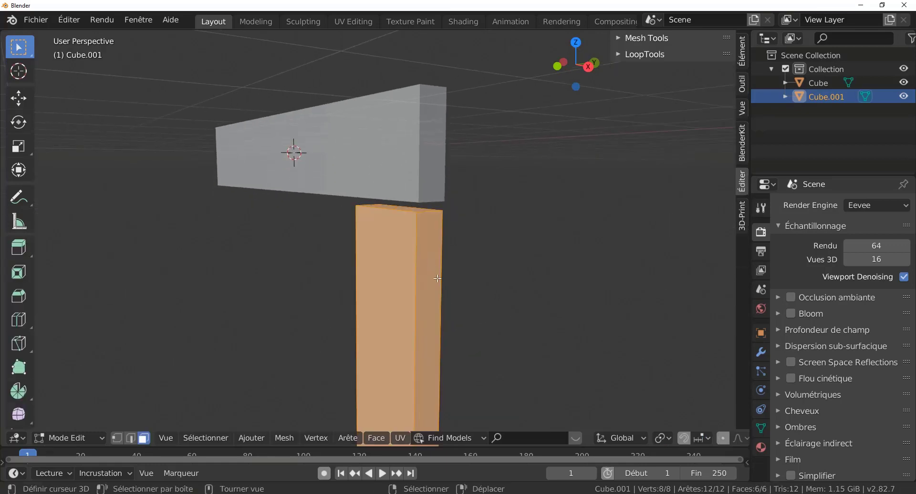
pyautogui.scroll(-2, 430, 302)
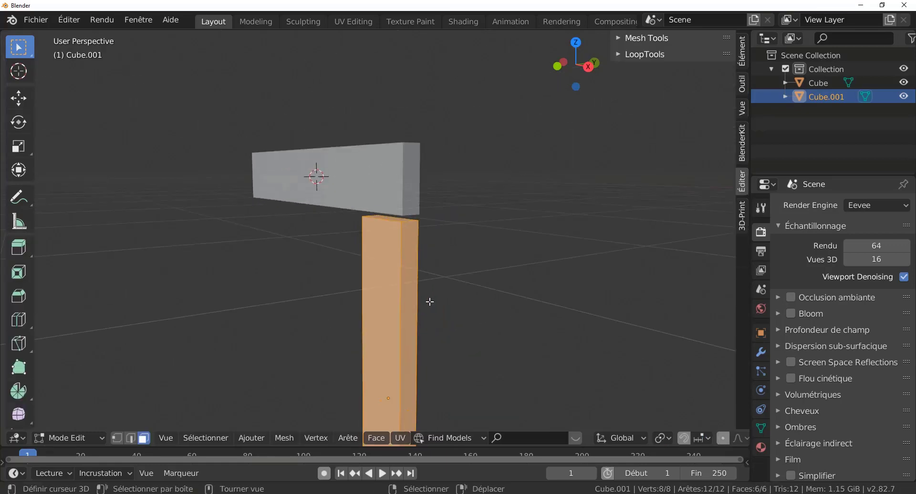
pyautogui.hotkey('ctrl', 'r')
pyautogui.click(401, 303)
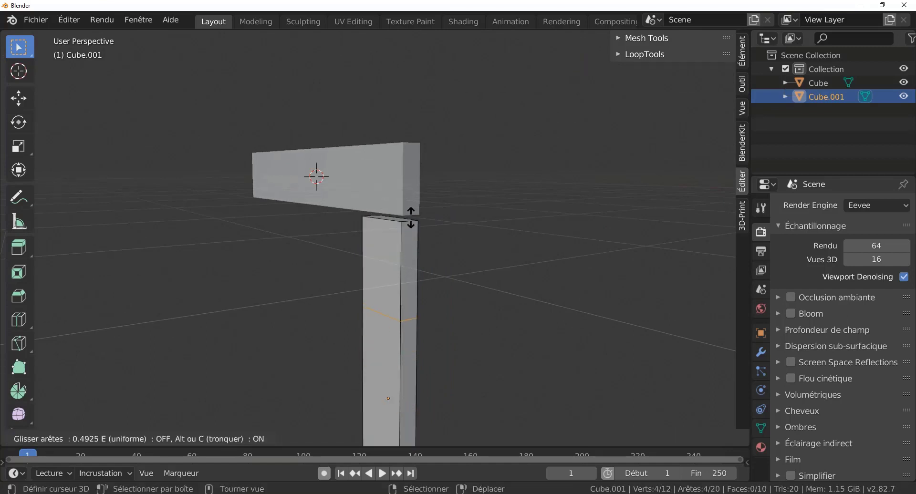
pyautogui.click(419, 168)
# Add two evenly spaced lengthwise loop cuts that divide the post's thickness into thirds
pyautogui.moveTo(413, 277); pyautogui.dragTo(388, 273, button='middle')
pyautogui.hotkey('ctrl', 'r')
pyautogui.scroll(1, 382, 239)
pyautogui.click(382, 239)
pyautogui.rightClick(382, 239)
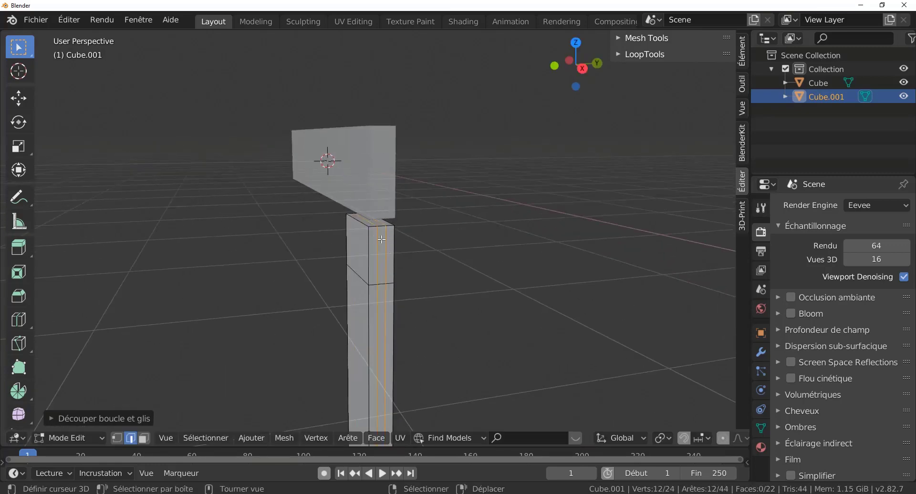
# Delete the two wide faces and the four outer side strips of the post's upper section, keeping the middle strips
pyautogui.scroll(2, 358, 315)
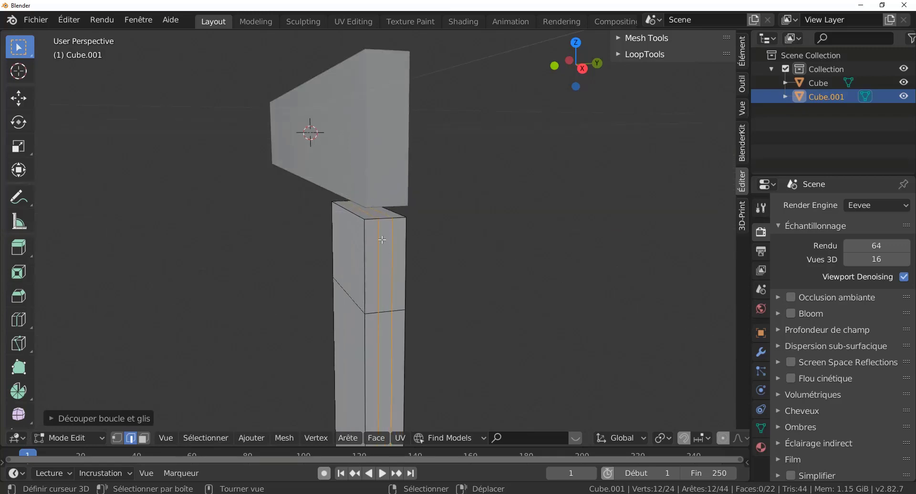
pyautogui.click(146, 440)
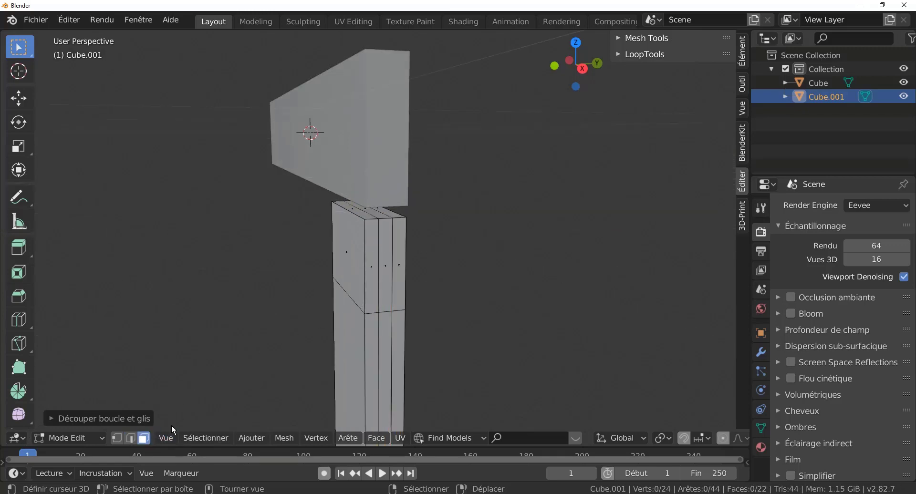
pyautogui.rightClick(369, 275)
pyautogui.keyDown('shift'); pyautogui.rightClick(355, 262); pyautogui.keyUp('shift')
pyautogui.keyDown('shift'); pyautogui.rightClick(402, 258); pyautogui.keyUp('shift')
pyautogui.moveTo(464, 305); pyautogui.dragTo(356, 301, button='middle')
pyautogui.keyDown('shift'); pyautogui.rightClick(296, 249); pyautogui.keyUp('shift')
pyautogui.moveTo(459, 220); pyautogui.dragTo(362, 223, button='middle')
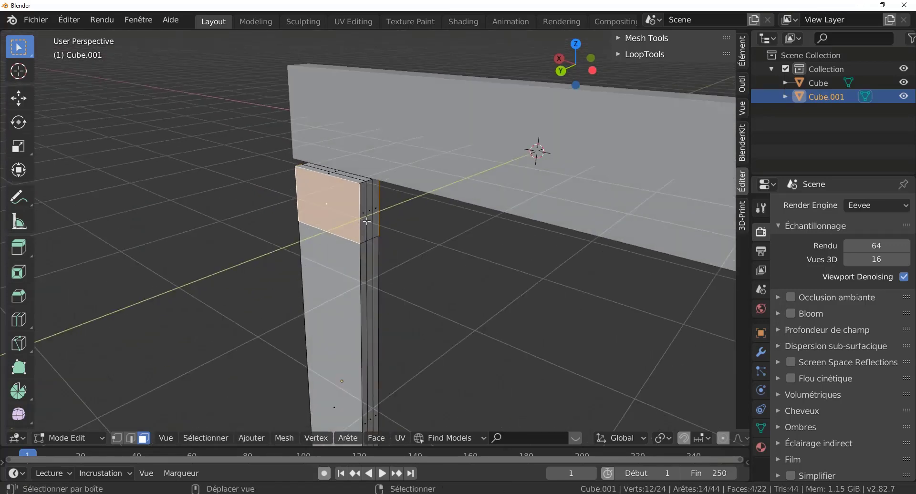
pyautogui.keyDown('shift'); pyautogui.rightClick(364, 224); pyautogui.keyUp('shift')
pyautogui.keyDown('shift'); pyautogui.rightClick(375, 215); pyautogui.keyUp('shift')
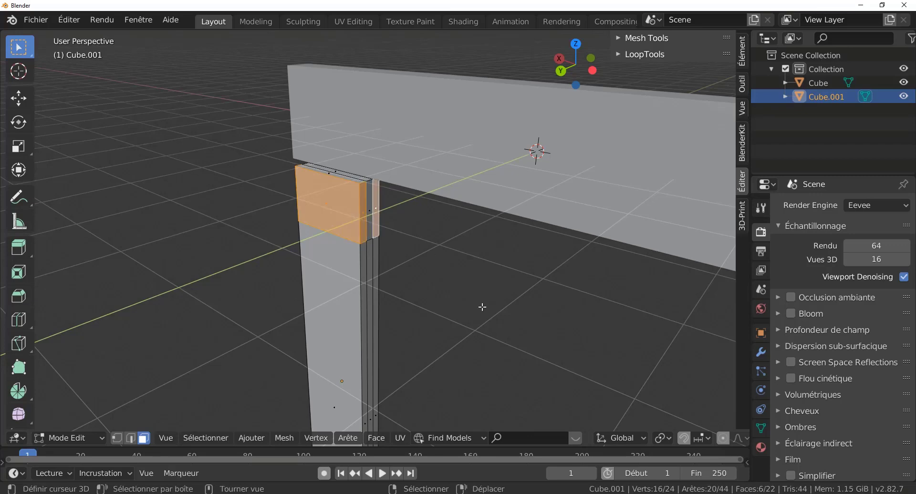
pyautogui.press('x')
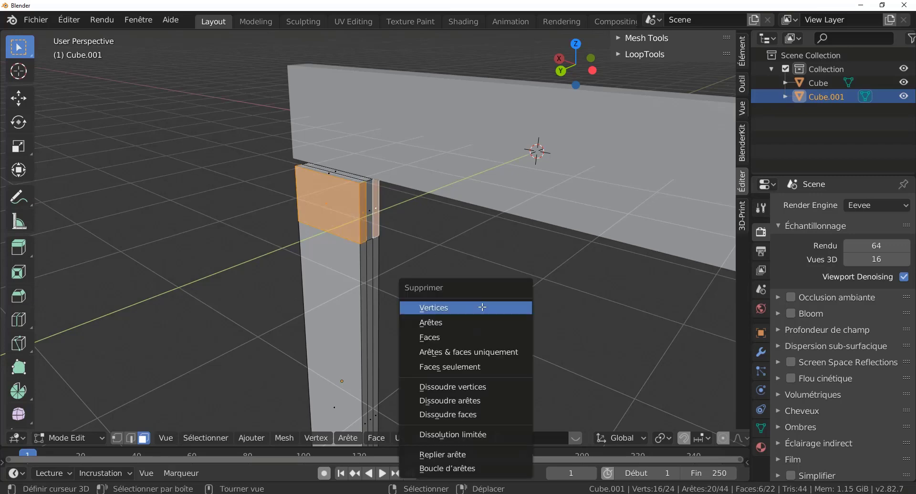
pyautogui.click(472, 336)
# Delete the two outer strip faces on the very top of the post, keeping the central one
pyautogui.moveTo(444, 304); pyautogui.dragTo(594, 295, button='middle')
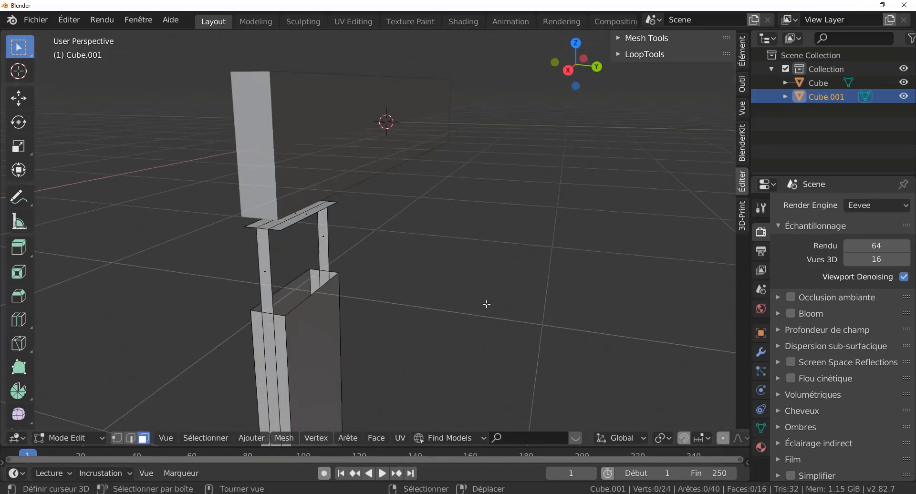
pyautogui.rightClick(305, 214)
pyautogui.moveTo(426, 263); pyautogui.dragTo(471, 269, button='middle')
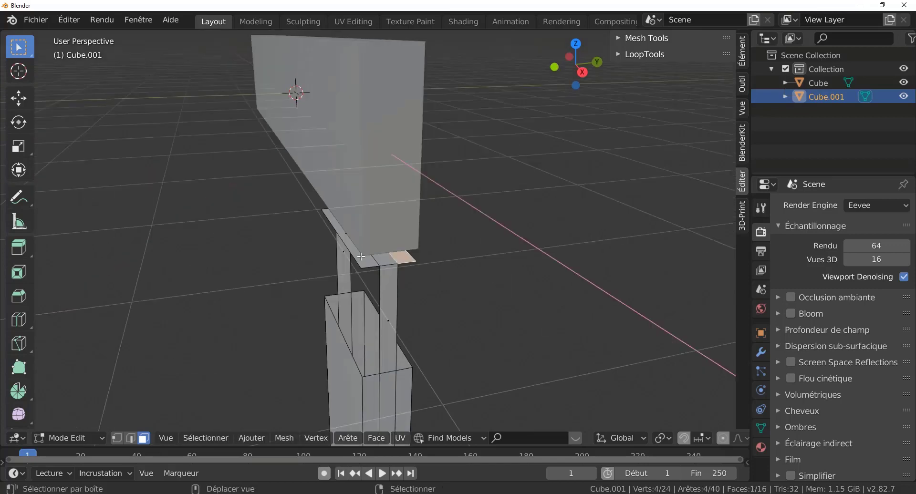
pyautogui.keyDown('shift'); pyautogui.rightClick(361, 260); pyautogui.keyUp('shift')
pyautogui.press('x')
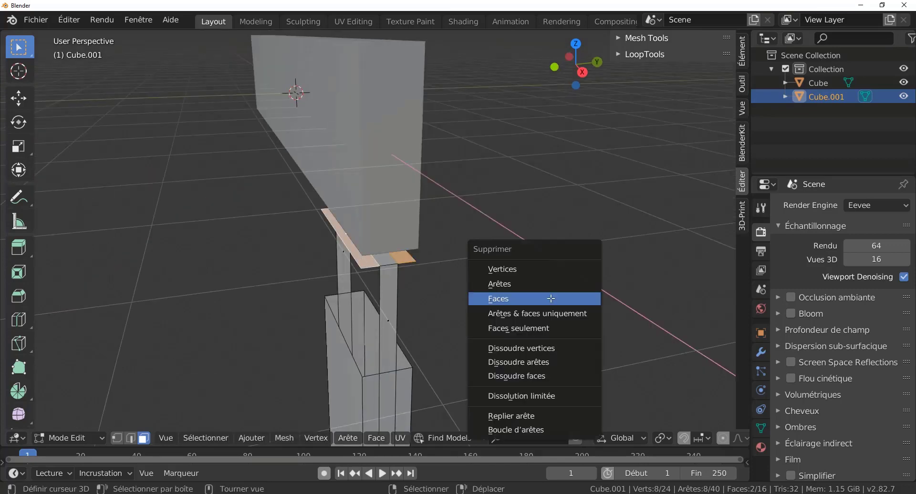
pyautogui.click(551, 299)
# Fill the tenon's two open wide sides with new faces, each built from its opposite vertical edges
pyautogui.moveTo(394, 342); pyautogui.dragTo(304, 307, button='middle')
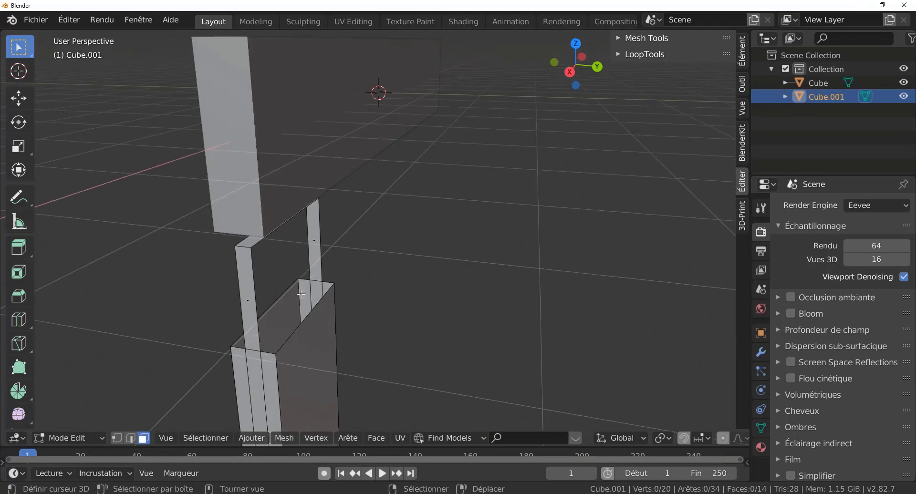
pyautogui.click(131, 438)
pyautogui.click(255, 268)
pyautogui.keyDown('shift'); pyautogui.click(320, 221); pyautogui.keyUp('shift')
pyautogui.press('f')
pyautogui.moveTo(368, 308); pyautogui.dragTo(420, 294, button='middle')
pyautogui.click(422, 285)
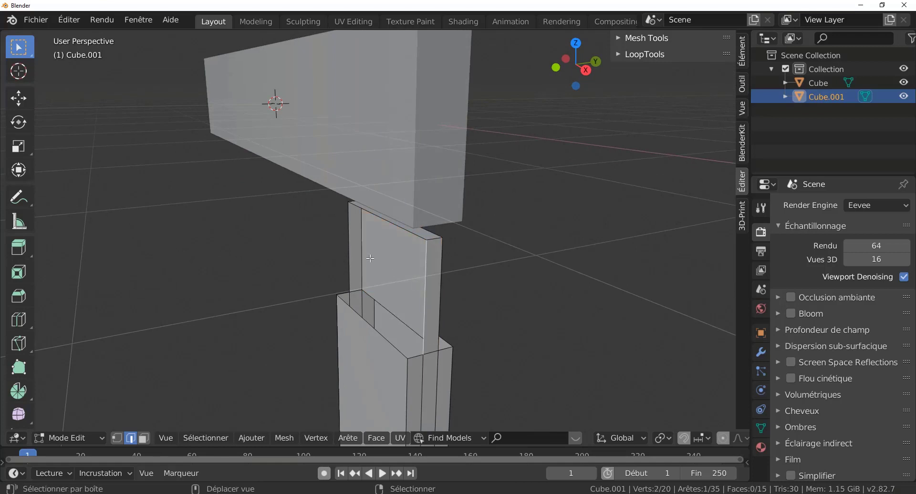
pyautogui.keyDown('shift'); pyautogui.click(349, 247); pyautogui.keyUp('shift')
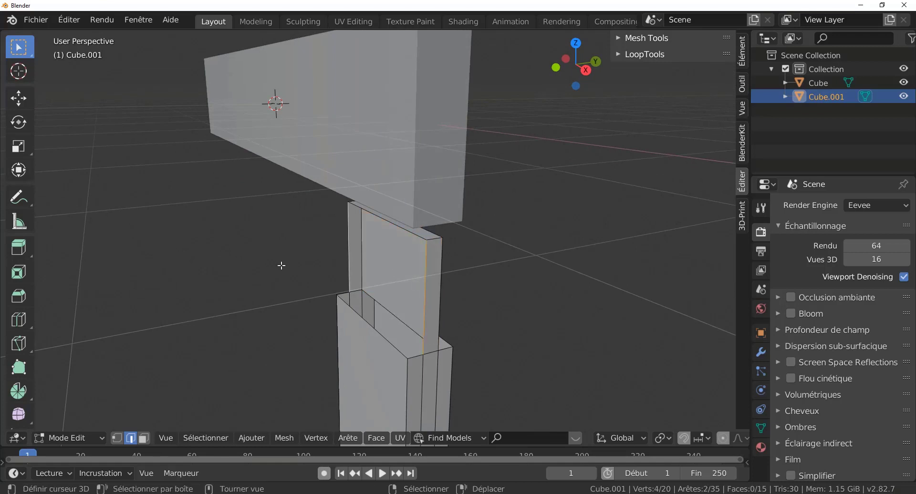
pyautogui.press('f')
# Fill the two open shoulders beside the tenon's base with faces and return to Object Mode
pyautogui.keyDown('shift'); pyautogui.click(368, 315); pyautogui.keyUp('shift')
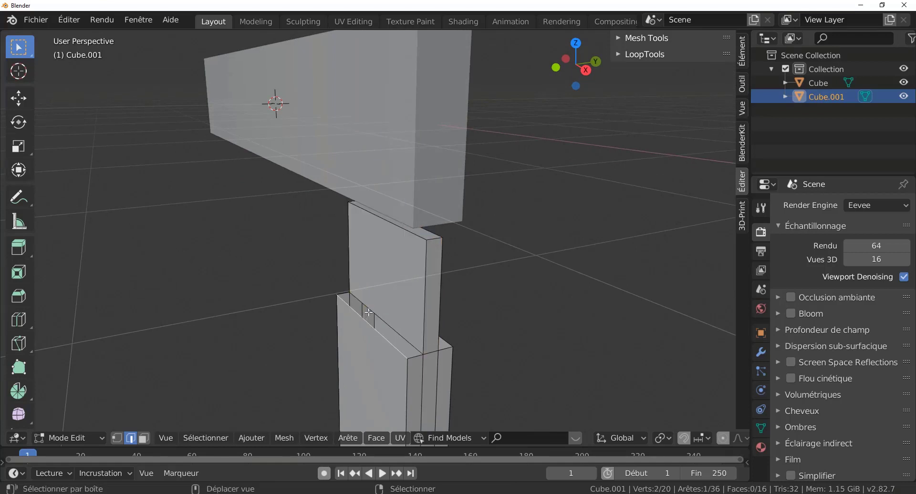
pyautogui.press('f')
pyautogui.moveTo(368, 315); pyautogui.dragTo(293, 327, button='middle')
pyautogui.keyDown('shift'); pyautogui.click(272, 284); pyautogui.keyUp('shift')
pyautogui.press('f')
pyautogui.moveTo(335, 315); pyautogui.dragTo(474, 316, button='middle')
pyautogui.scroll(3, 474, 316)
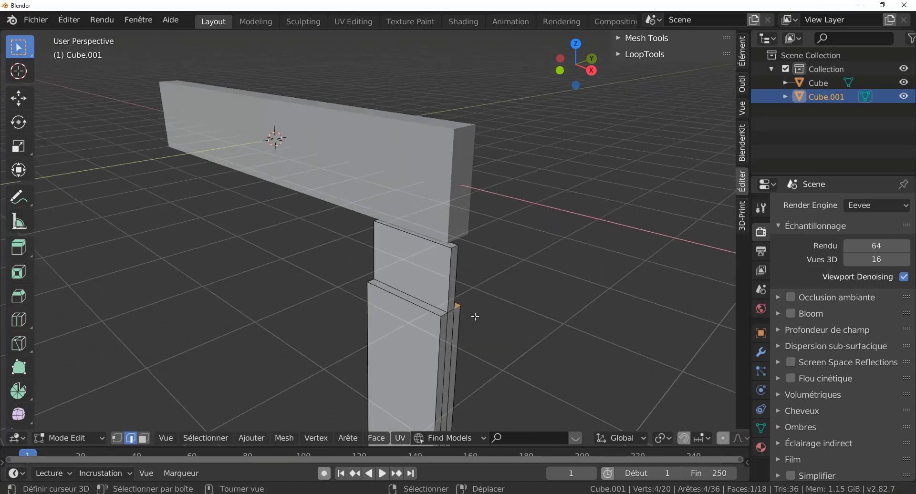
pyautogui.scroll(3, 483, 308)
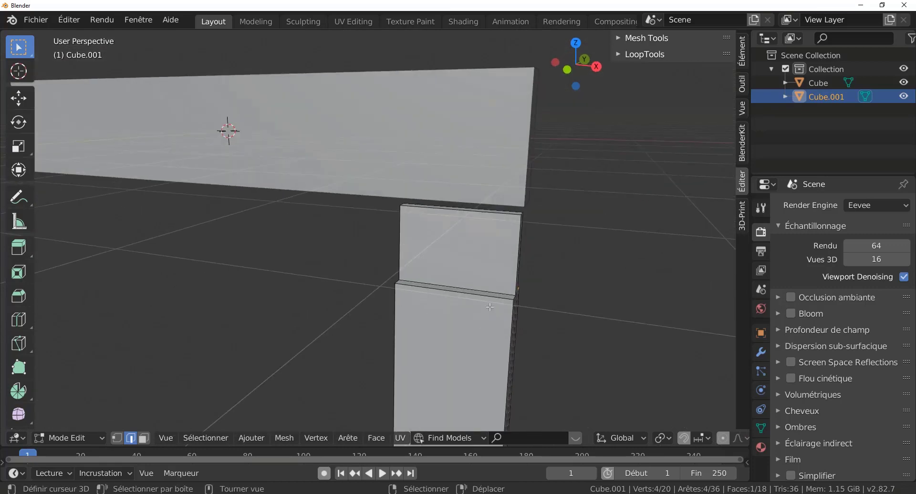
pyautogui.scroll(-3, 521, 151)
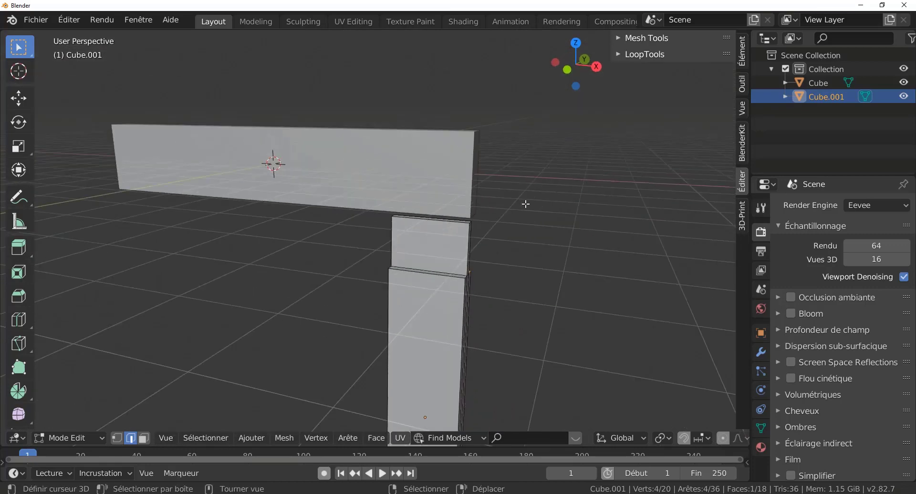
pyautogui.moveTo(534, 201); pyautogui.dragTo(466, 220, button='middle')
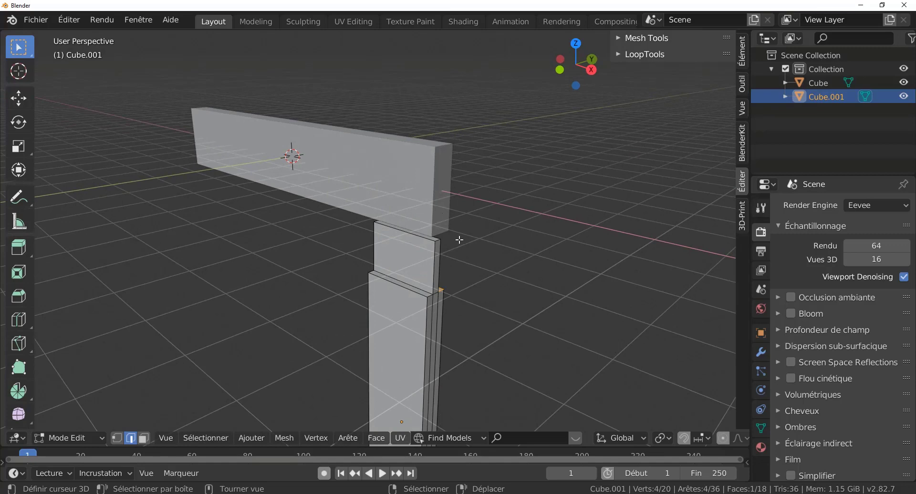
pyautogui.press('Tab')
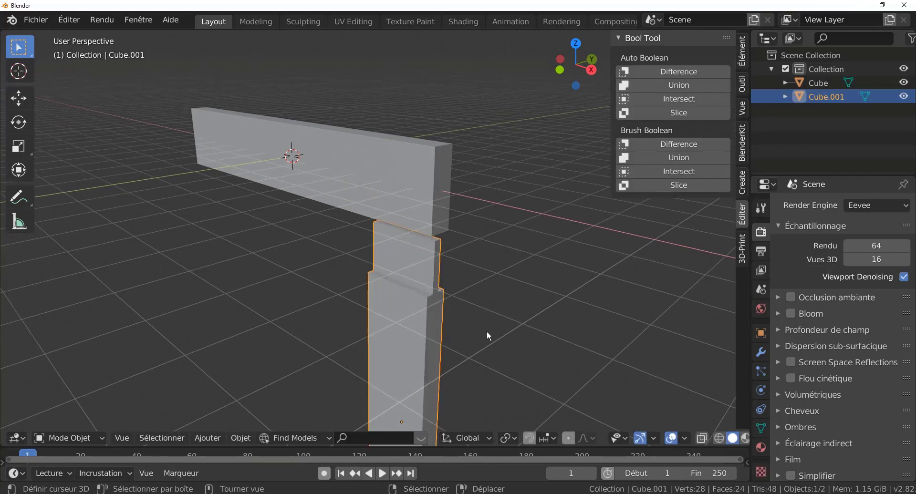
# In see-through front view, raise the post along Z until its tenon sits inside the end of the horizontal beam
pyautogui.press('KP_1')
pyautogui.keyDown('shift'); pyautogui.moveTo(536, 290); pyautogui.dragTo(520, 310, button='middle'); pyautogui.keyUp('shift')
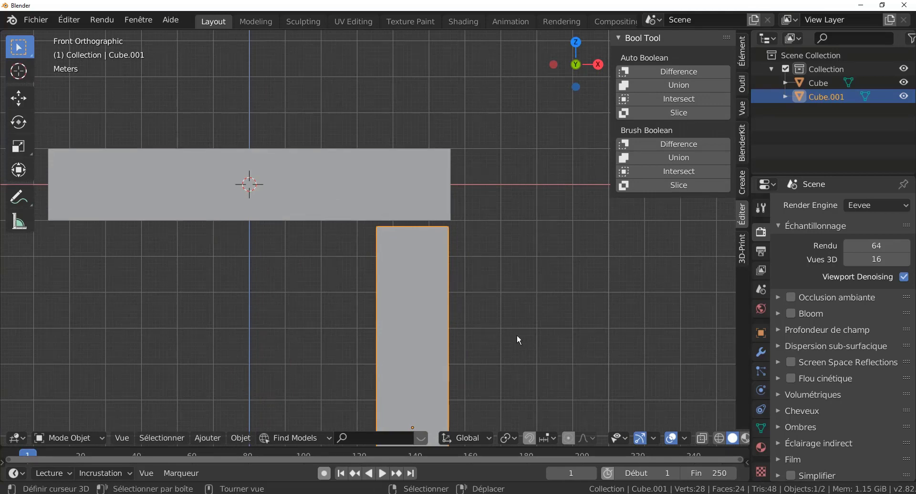
pyautogui.hotkey('alt', 'z')
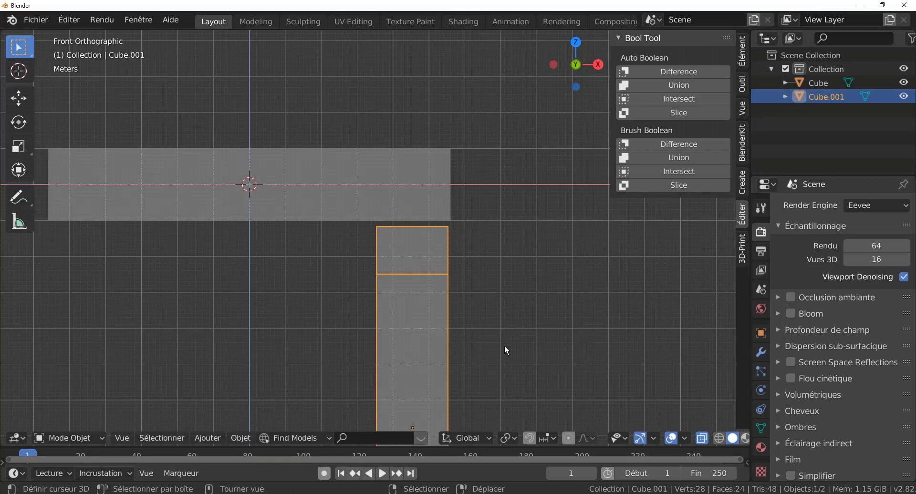
pyautogui.press('g')
pyautogui.press('z')
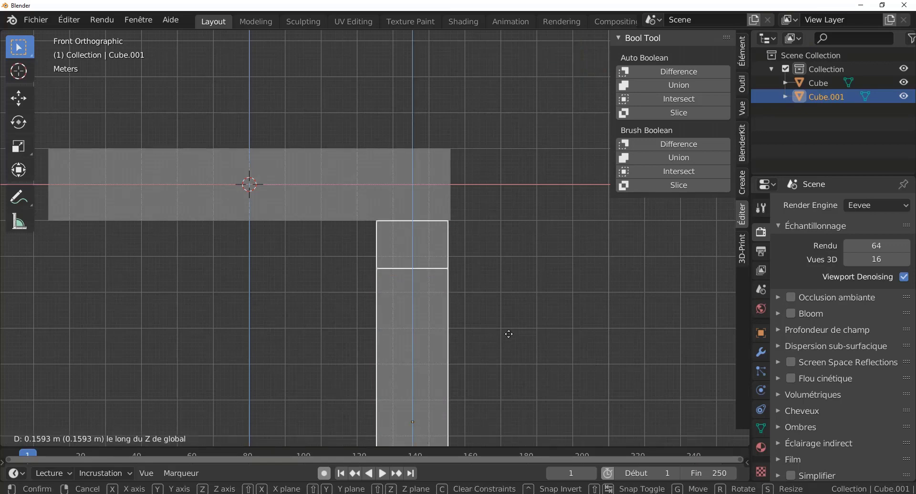
pyautogui.click(525, 284)
pyautogui.scroll(3, 525, 284)
pyautogui.keyDown('shift'); pyautogui.moveTo(548, 263); pyautogui.dragTo(486, 305, button='middle'); pyautogui.keyUp('shift')
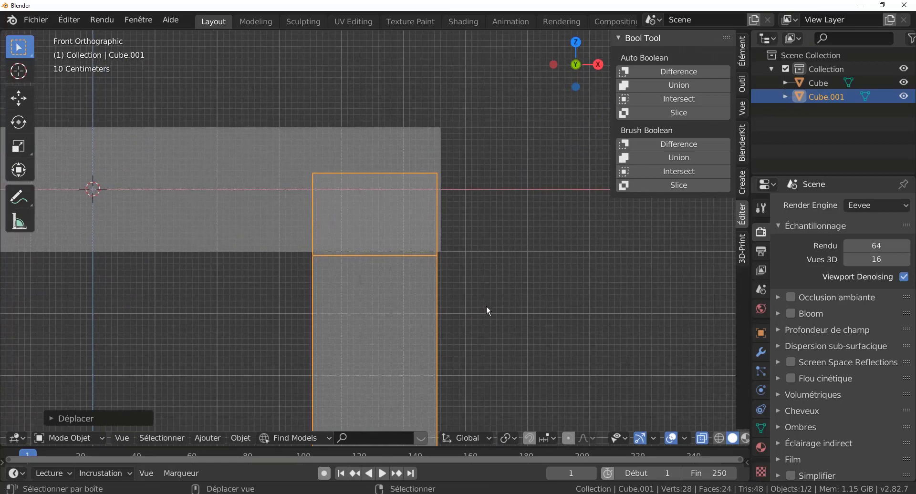
# Nudge the post slightly up along Z to seat its shoulders against the beam, and along X until it aligns with the beam's end
pyautogui.scroll(3, 487, 304)
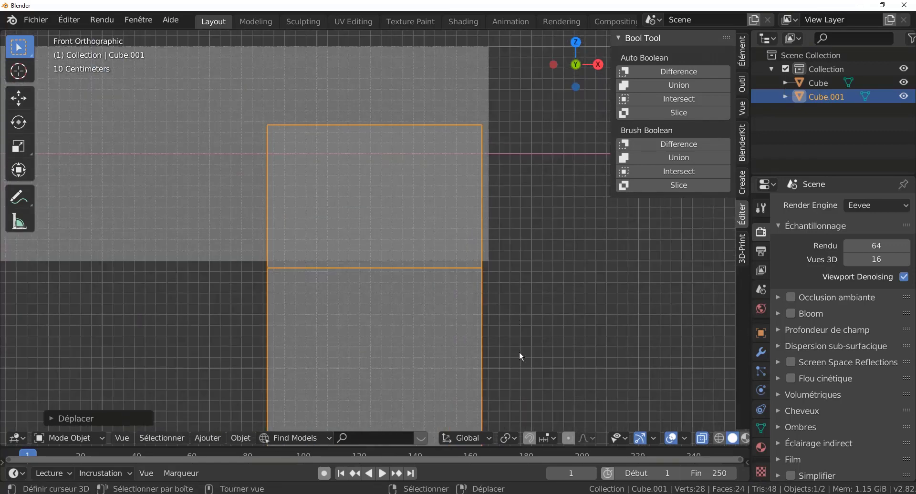
pyautogui.press('g')
pyautogui.press('z')
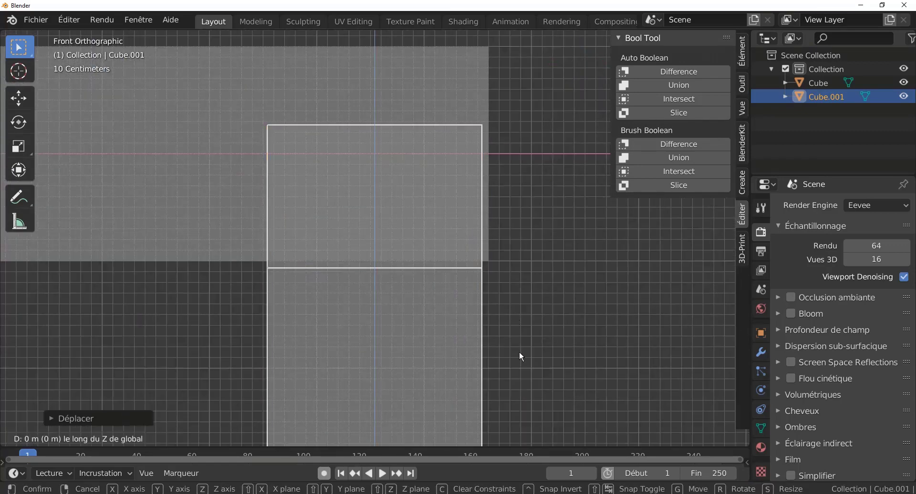
pyautogui.click(534, 310)
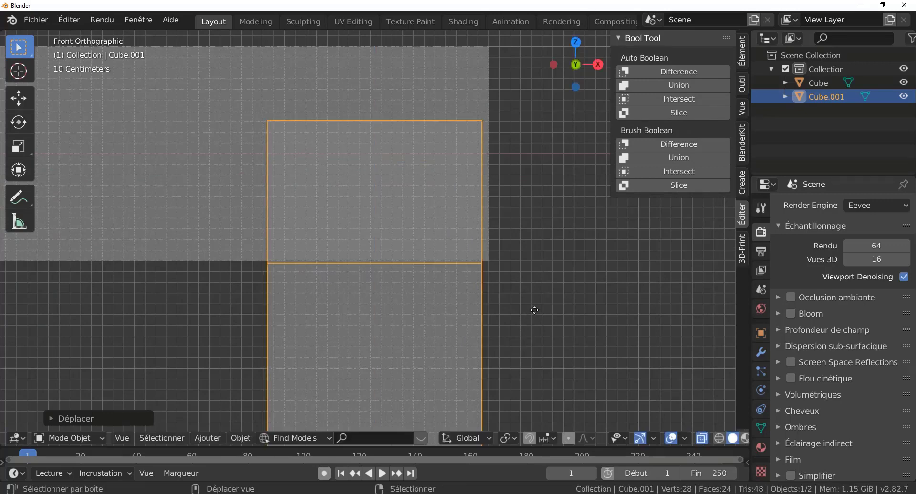
pyautogui.press('g')
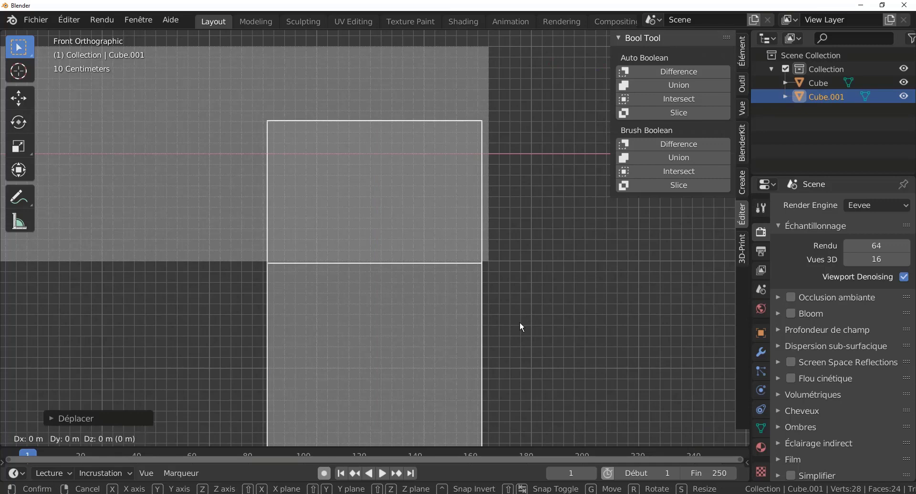
pyautogui.press('x')
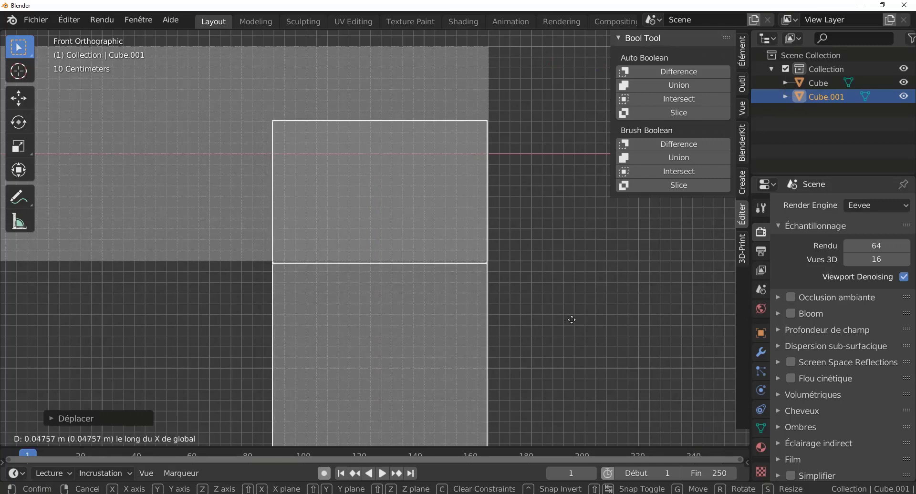
pyautogui.click(576, 318)
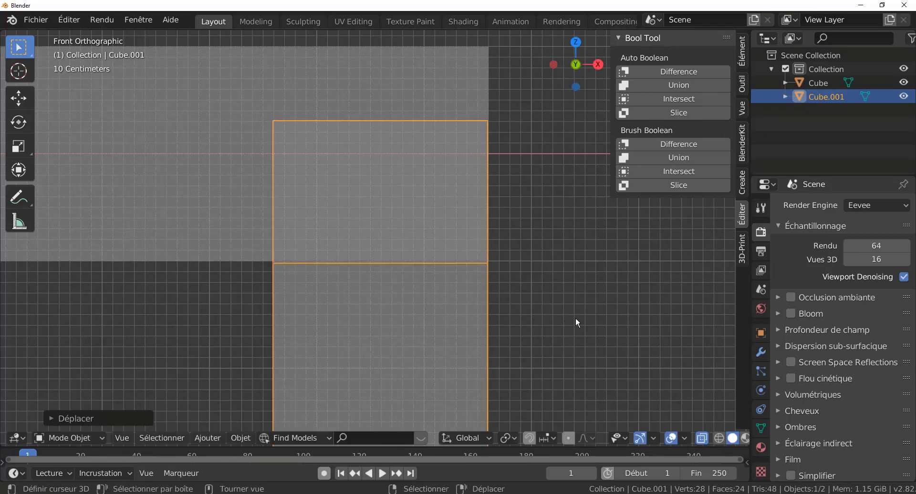
# Open the post's mesh for editing in vertex selection mode
pyautogui.press('Tab')
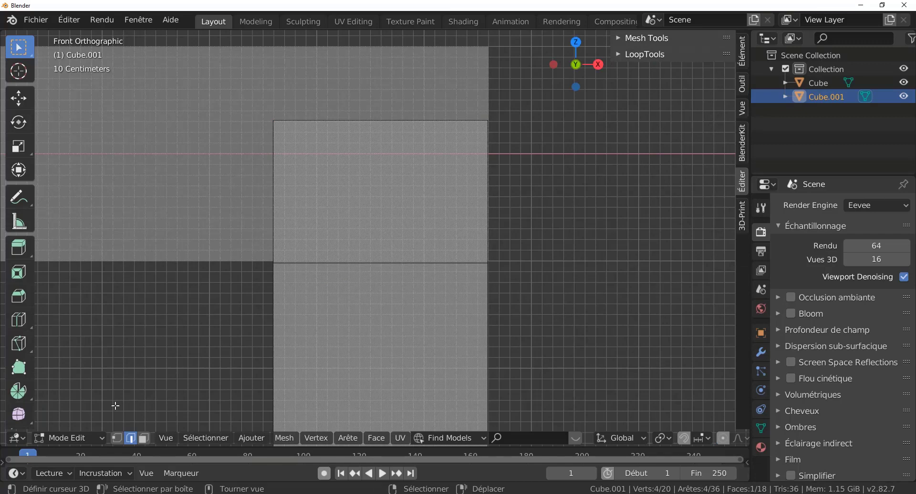
pyautogui.click(117, 436)
pyautogui.press('c')
pyautogui.moveTo(248, 137)
pyautogui.mouseDown()
pyautogui.moveTo(269, 128)
pyautogui.moveTo(545, 123)
pyautogui.moveTo(339, 127)
pyautogui.mouseUp()
pyautogui.rightClick(339, 126)
pyautogui.scroll(-2, 522, 216)
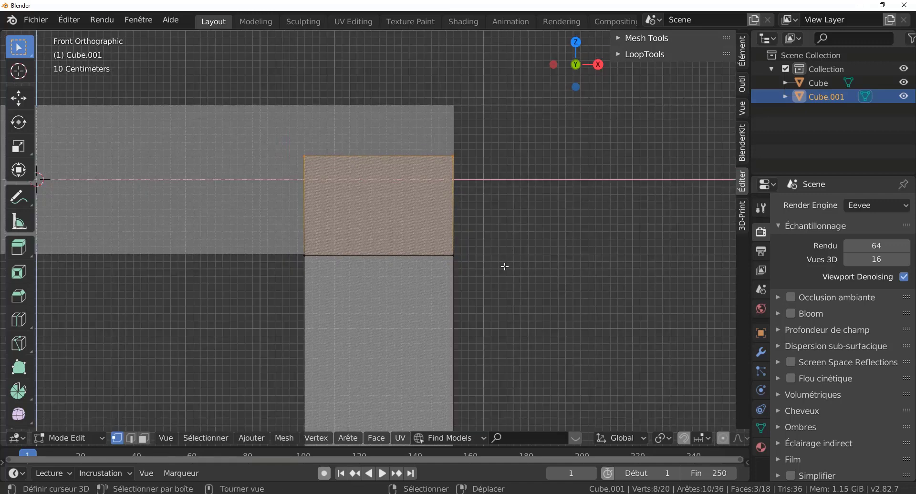
pyautogui.press('g')
pyautogui.press('z')
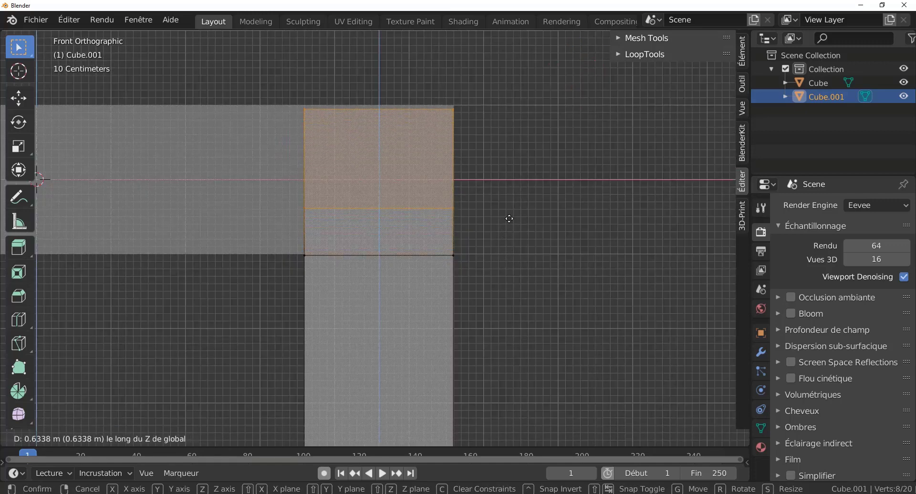
pyautogui.rightClick(510, 218)
pyautogui.click(494, 220)
# Raise the tenon's top vertices about 0.73 m along Z until they stand just above the beam's upper face
pyautogui.press('c')
pyautogui.click(303, 161)
pyautogui.click(459, 146)
pyautogui.rightClick(461, 150)
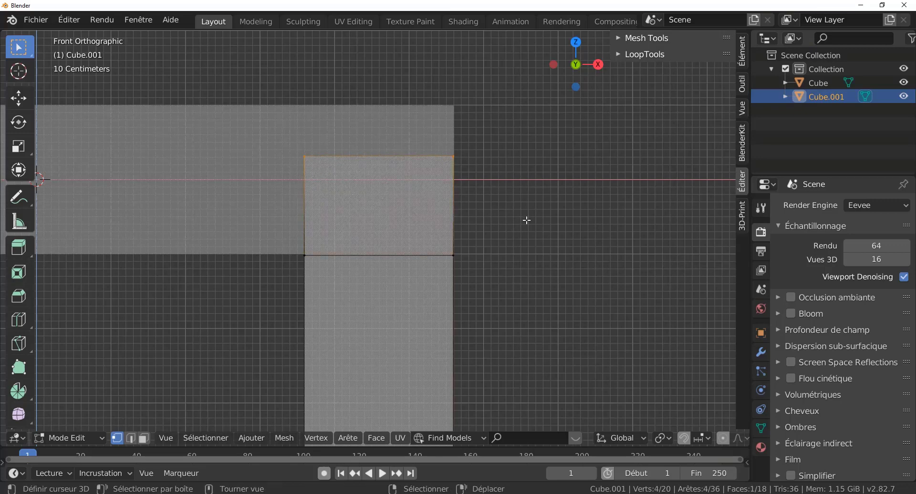
pyautogui.press('g')
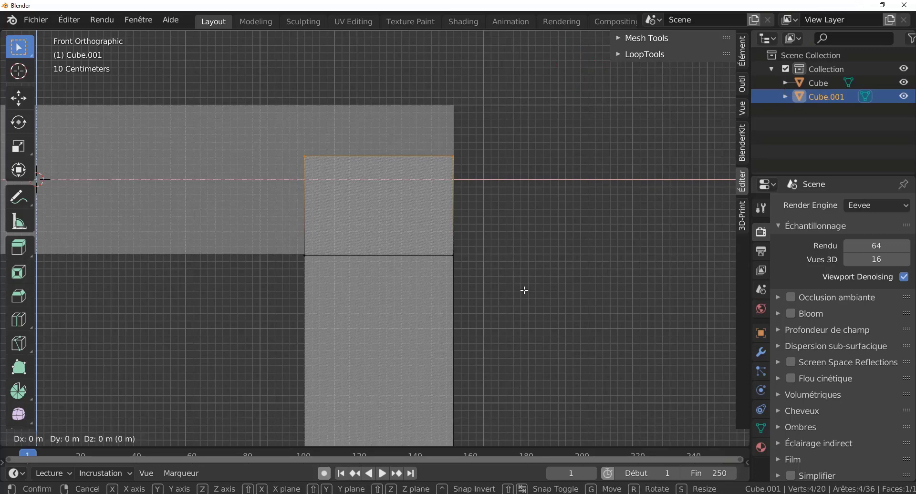
pyautogui.press('z')
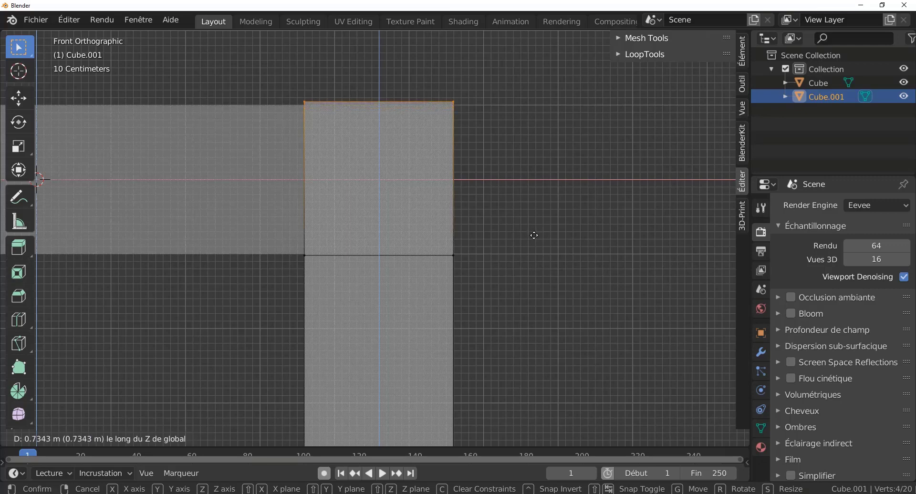
pyautogui.click(535, 236)
pyautogui.scroll(4, 520, 253)
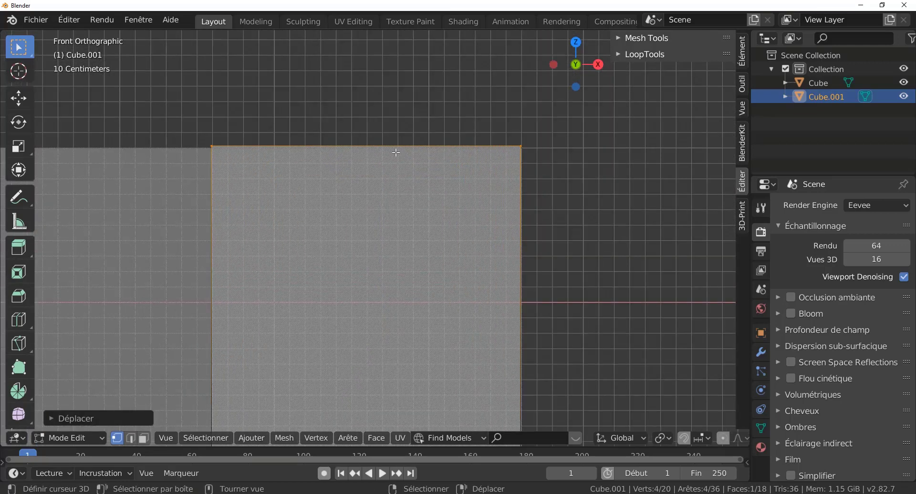
pyautogui.scroll(-3, 396, 153)
# With see-through display off, select the middle strip on the post's outer narrow side and every face coplanar with it
pyautogui.moveTo(467, 245); pyautogui.dragTo(430, 283, button='middle')
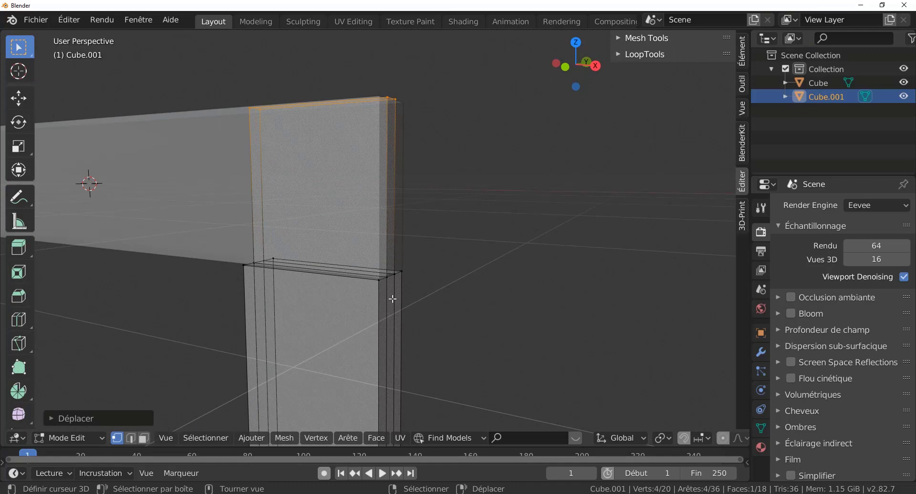
pyautogui.scroll(-1, 448, 293)
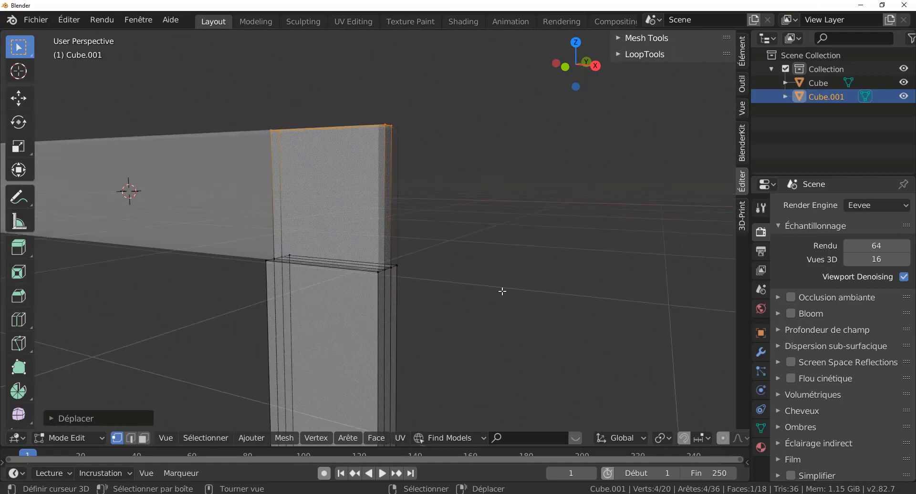
pyautogui.hotkey('alt', 'z')
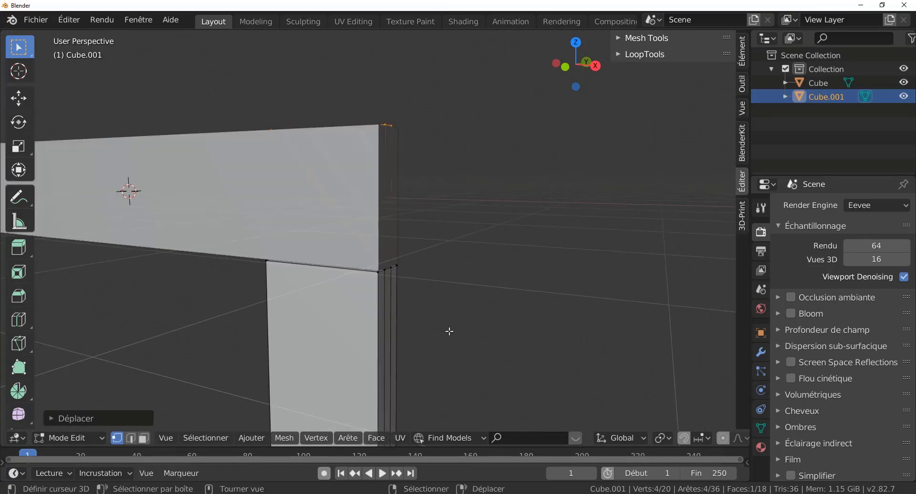
pyautogui.moveTo(384, 303); pyautogui.dragTo(372, 298, button='middle')
pyautogui.hotkey('alt', 'a')
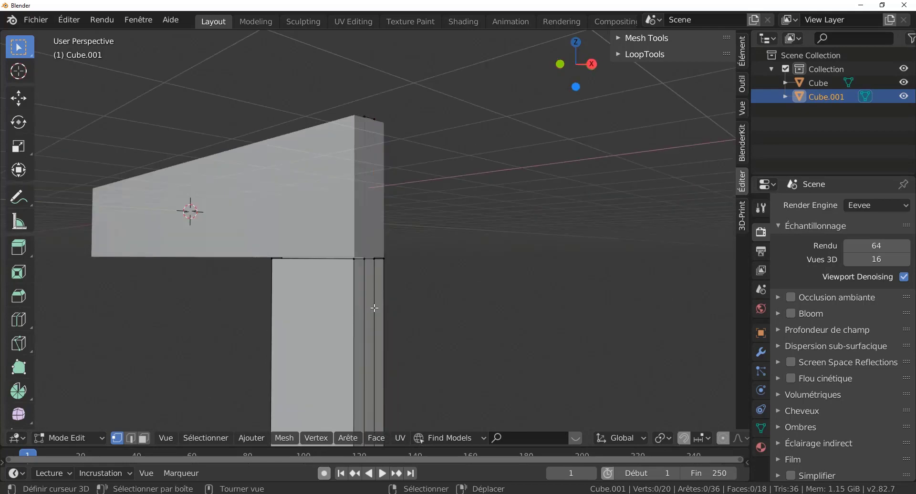
pyautogui.click(144, 439)
pyautogui.click(369, 308)
pyautogui.moveTo(443, 299); pyautogui.dragTo(454, 237, button='middle')
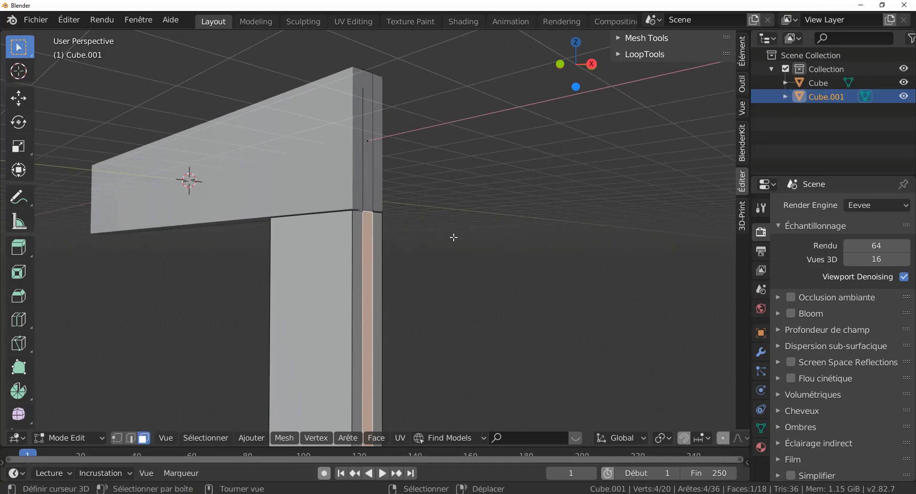
pyautogui.scroll(-2, 454, 238)
pyautogui.press('q')
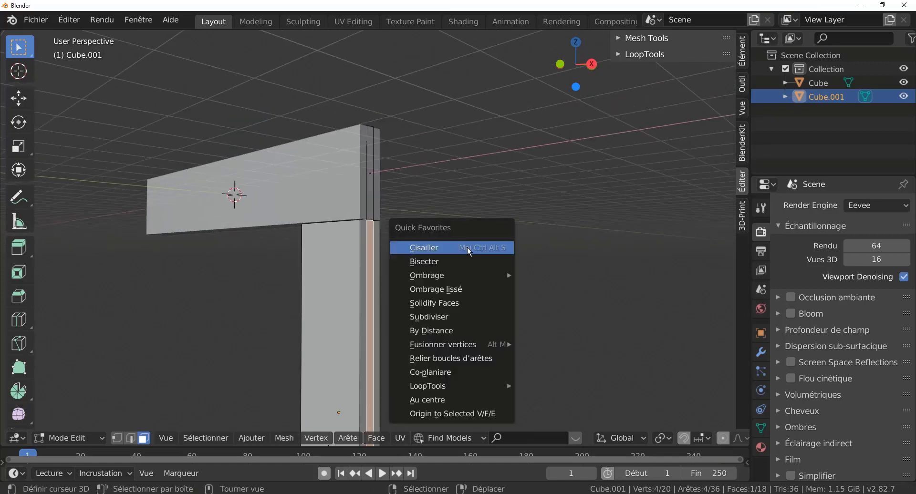
pyautogui.click(440, 373)
# Move the selected coplanar side faces slightly outward along X so the tenon protrudes past the beam's end
pyautogui.moveTo(440, 363); pyautogui.dragTo(467, 331, button='middle')
pyautogui.scroll(-2, 468, 331)
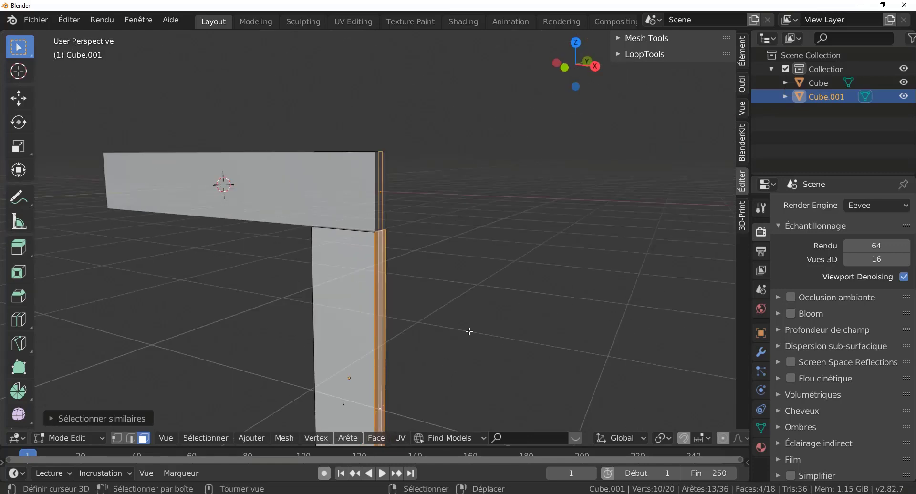
pyautogui.press('g')
pyautogui.press('x')
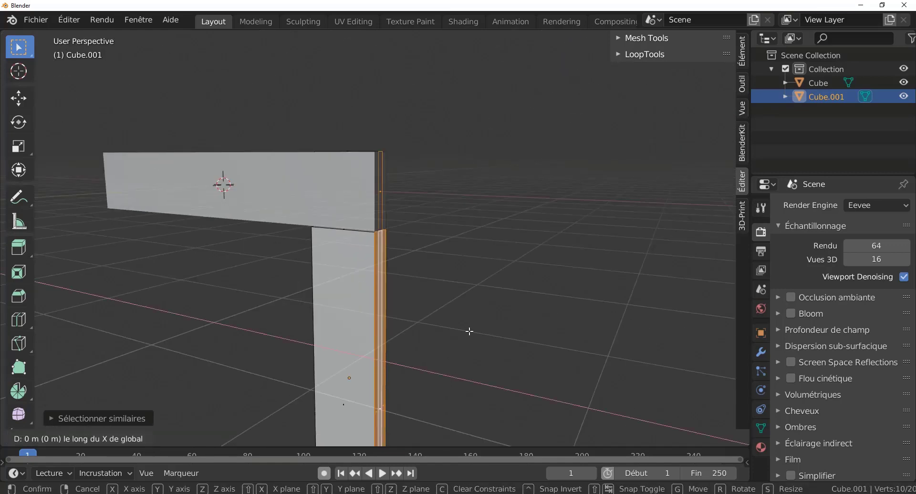
pyautogui.click(473, 331)
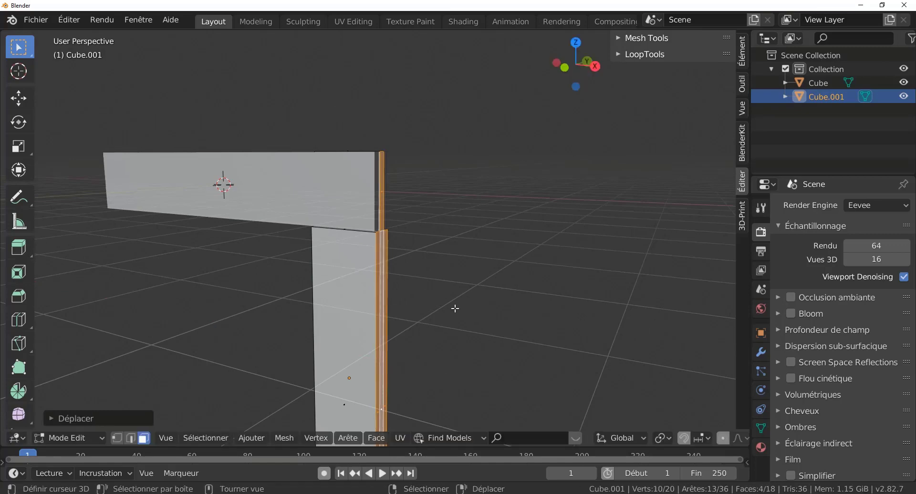
pyautogui.scroll(2, 429, 307)
pyautogui.moveTo(458, 310); pyautogui.dragTo(424, 310, button='middle')
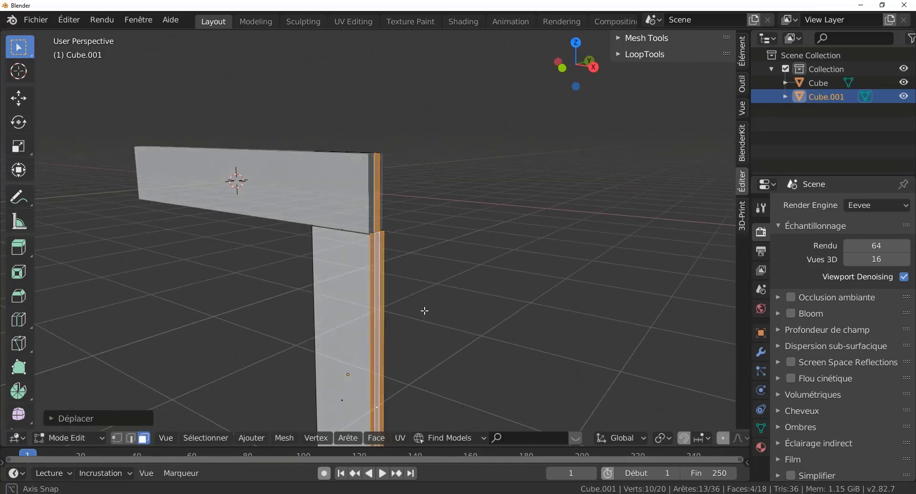
pyautogui.click(190, 439)
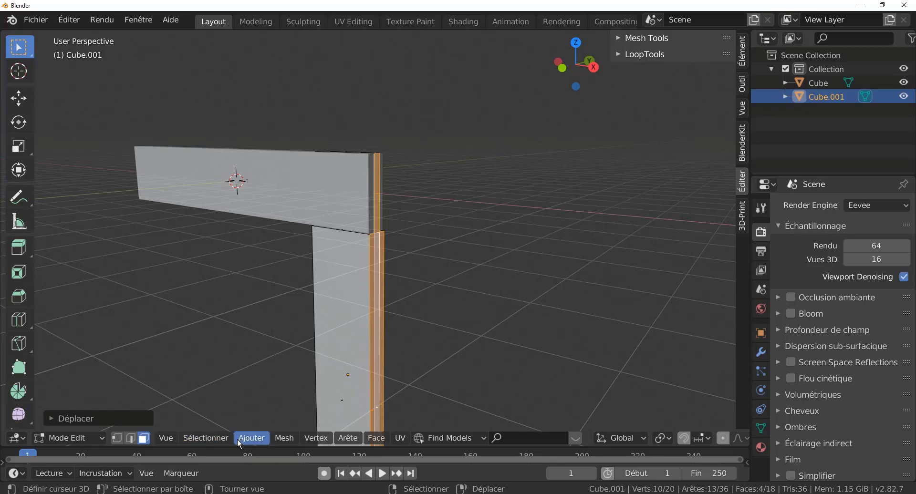
pyautogui.click(206, 438)
pyautogui.moveTo(235, 291)
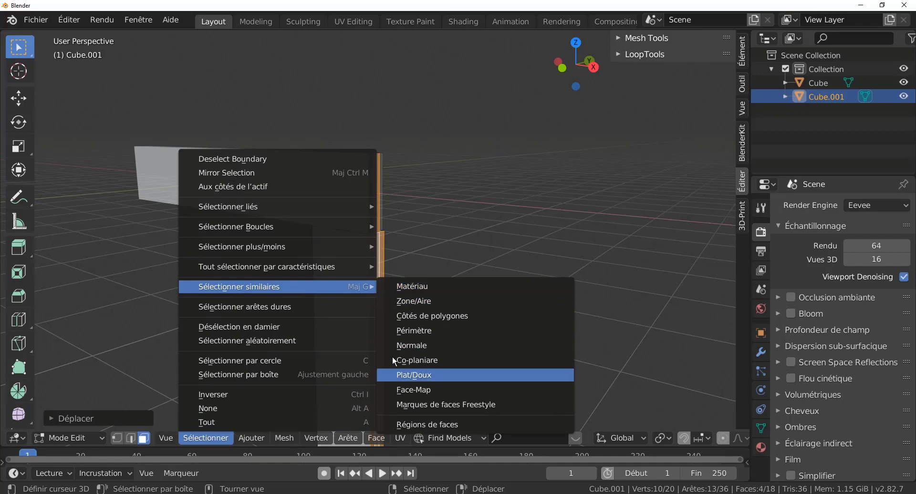
pyautogui.click(427, 361)
# Select the ring of faces around the tenon together with its top face, using see-through display
pyautogui.moveTo(544, 258); pyautogui.dragTo(459, 343, button='middle')
pyautogui.scroll(2, 405, 299)
pyautogui.scroll(-2, 420, 216)
pyautogui.scroll(1, 460, 343)
pyautogui.scroll(1, 446, 333)
pyautogui.scroll(1, 371, 260)
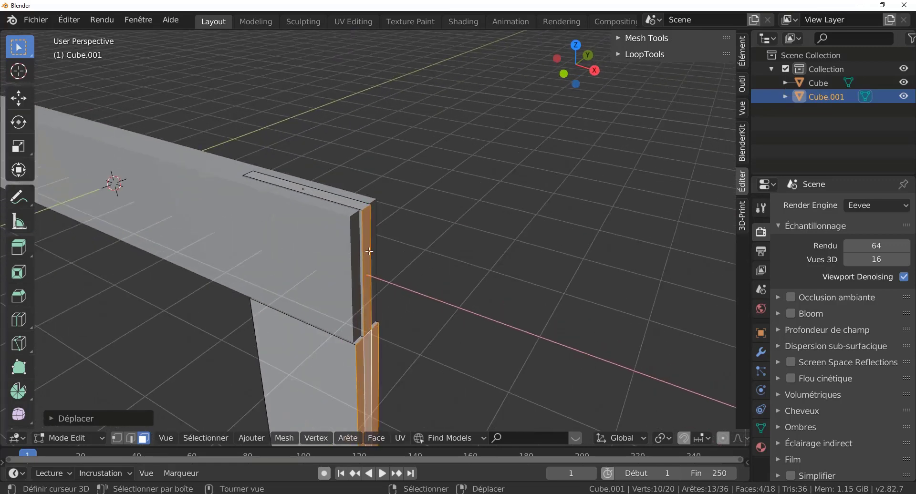
pyautogui.keyDown('alt'); pyautogui.click(361, 242); pyautogui.keyUp('alt')
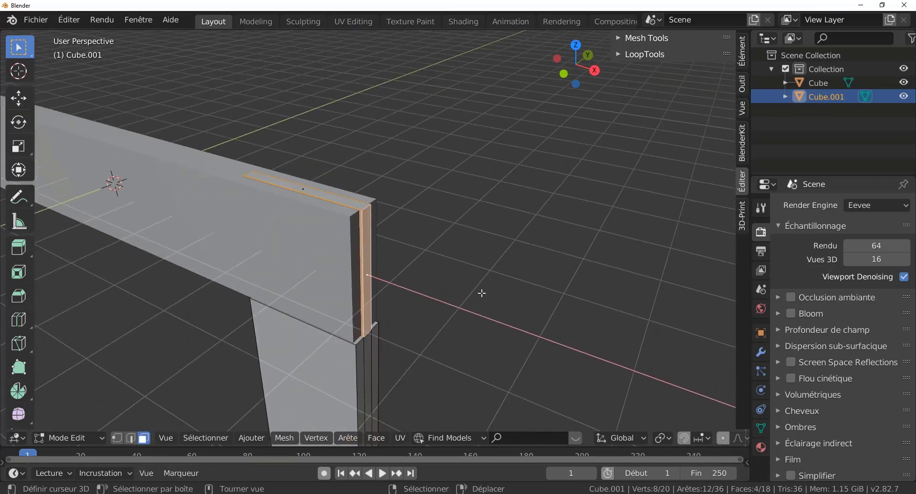
pyautogui.hotkey('alt', 'z')
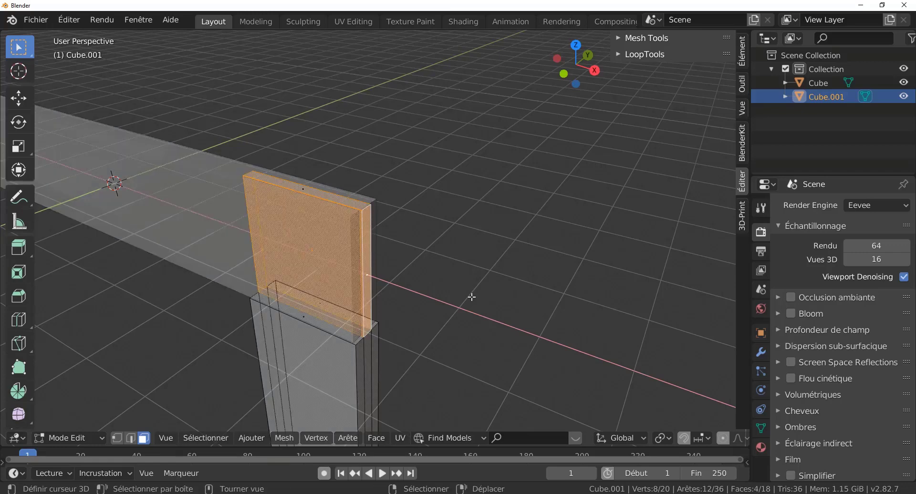
pyautogui.moveTo(477, 296); pyautogui.dragTo(434, 319, button='middle')
pyautogui.scroll(1, 294, 206)
pyautogui.keyDown('shift'); pyautogui.click(282, 187); pyautogui.keyUp('shift')
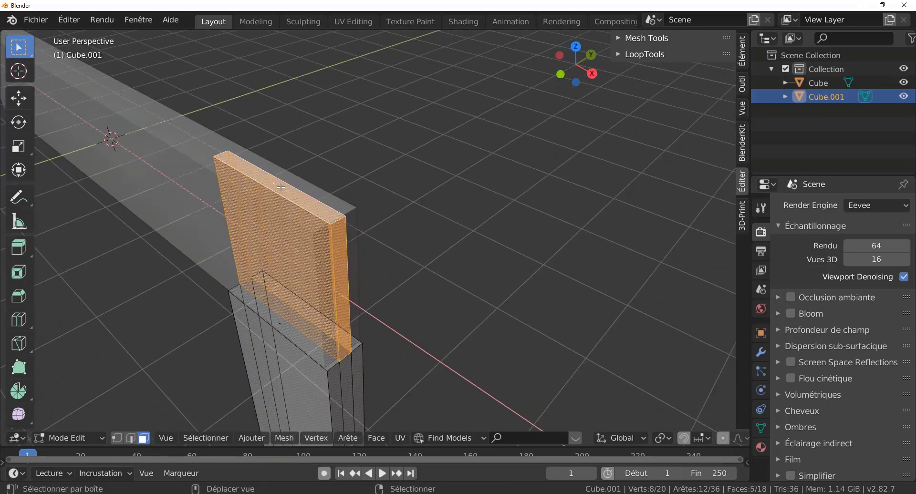
# Duplicate the selected tenon faces in place within the post's mesh
pyautogui.scroll(-3, 420, 297)
pyautogui.moveTo(419, 274); pyautogui.dragTo(431, 280, button='middle')
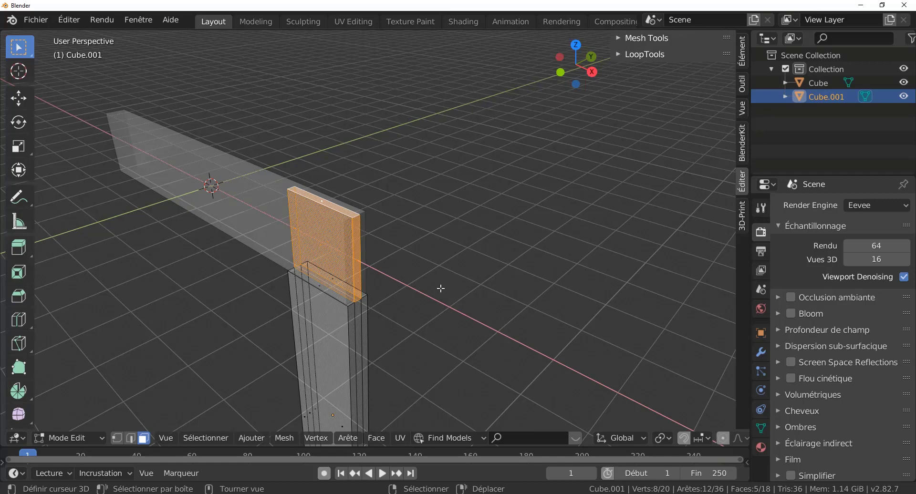
pyautogui.hotkey('shift', 'd')
pyautogui.rightClick(476, 297)
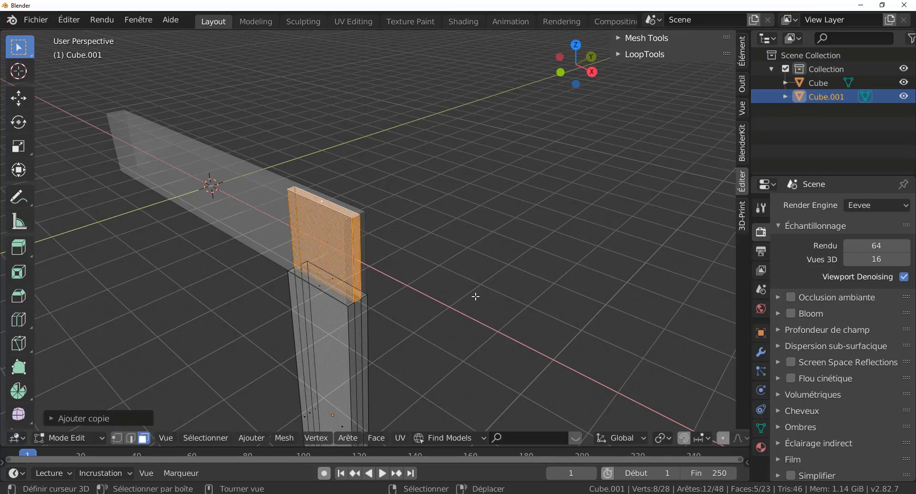
# Separate the duplicated tenon faces from the post into their own object and return to object mode
pyautogui.moveTo(250, 198); pyautogui.dragTo(497, 227, button='middle')
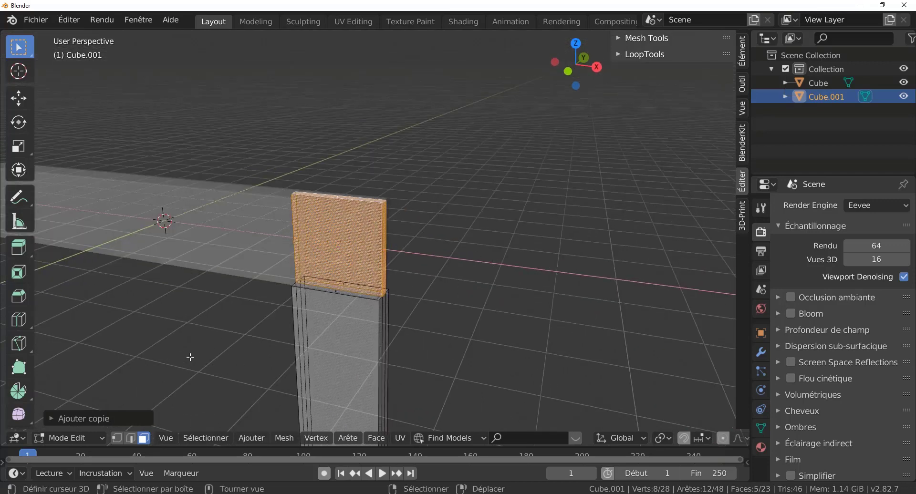
pyautogui.scroll(1, 358, 276)
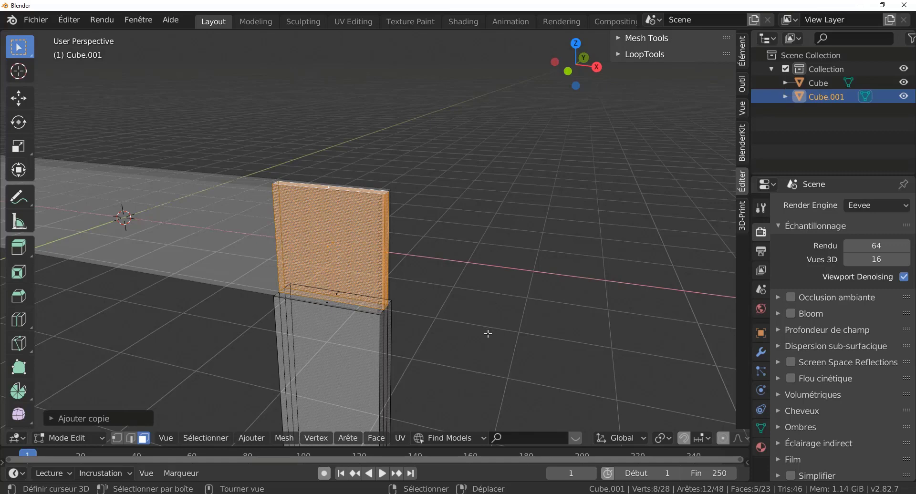
pyautogui.press('p')
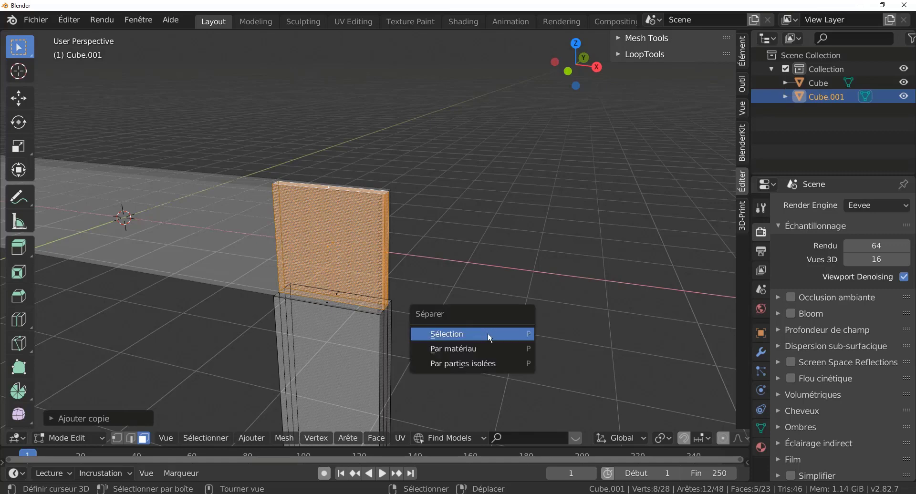
pyautogui.click(490, 337)
pyautogui.press('Tab')
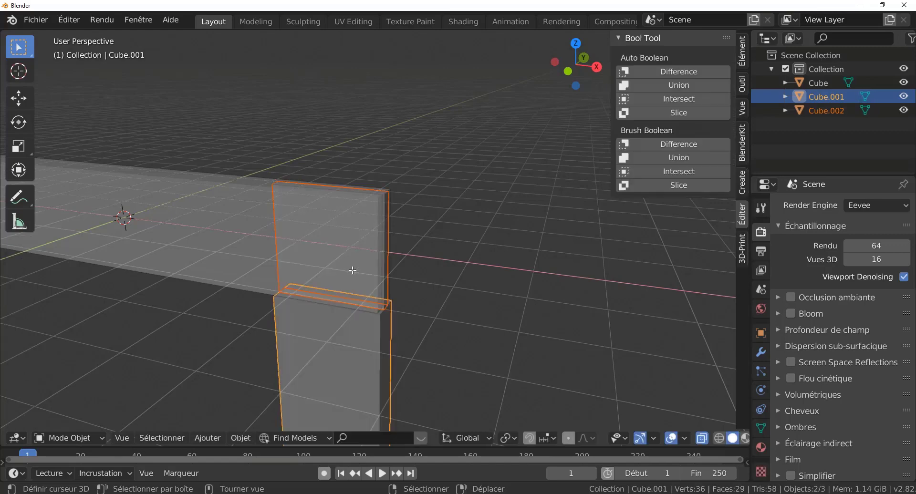
# Subtract the separated tenon copy from the beam with an Auto Boolean Difference
pyautogui.click(826, 110)
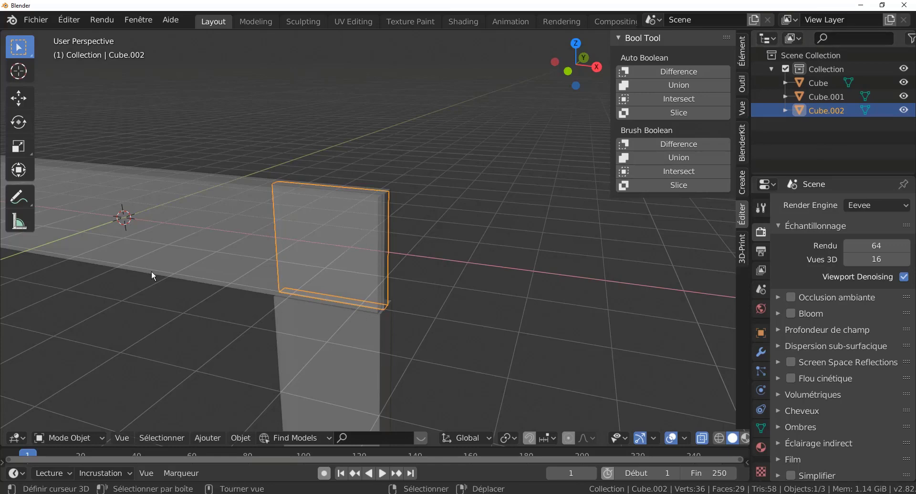
pyautogui.keyDown('shift'); pyautogui.click(198, 227); pyautogui.keyUp('shift')
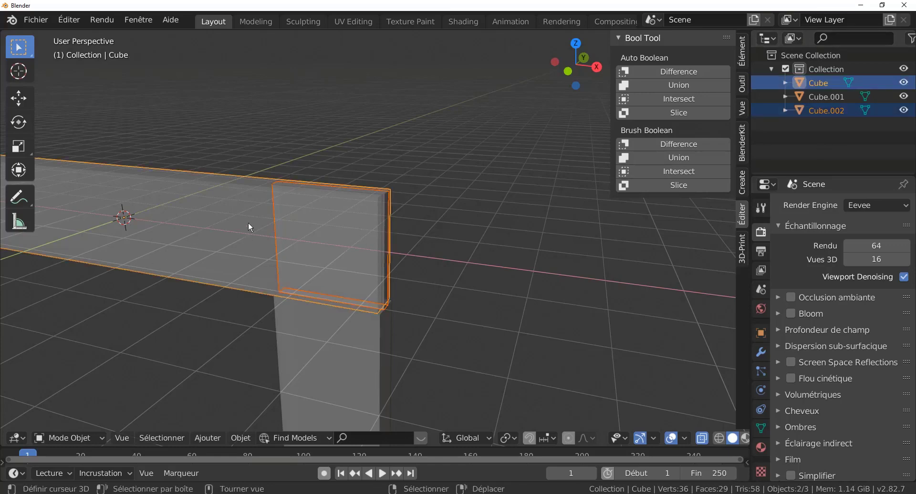
pyautogui.scroll(-4, 230, 234)
pyautogui.scroll(4, 229, 234)
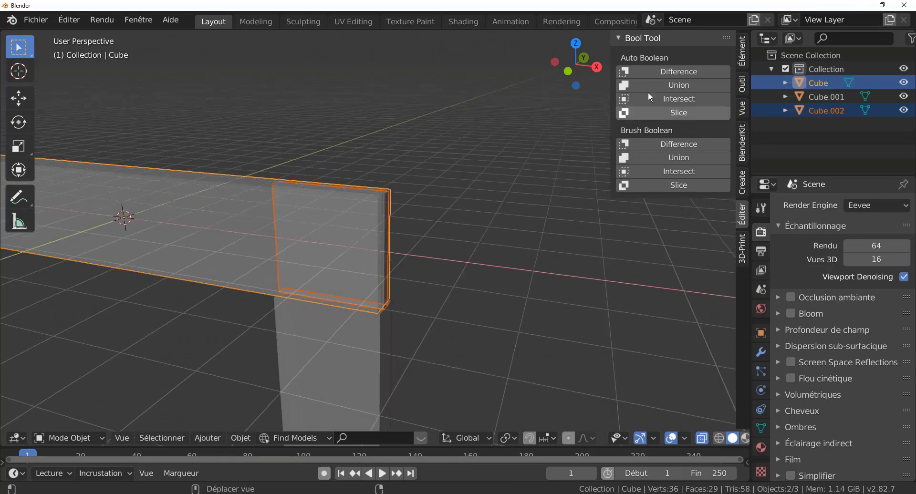
pyautogui.click(686, 73)
# Open the beam's mesh for editing and turn off see-through display to examine the slot cut at its end
pyautogui.press('Tab')
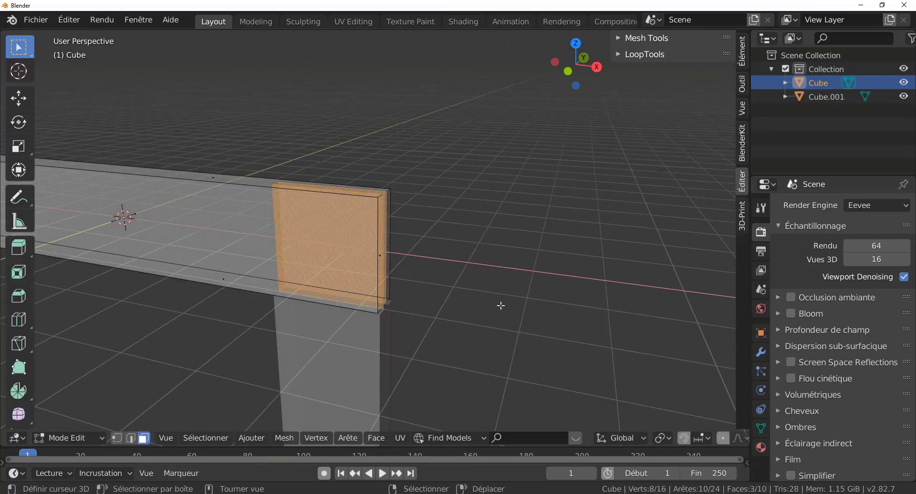
pyautogui.moveTo(460, 328); pyautogui.dragTo(385, 326, button='middle')
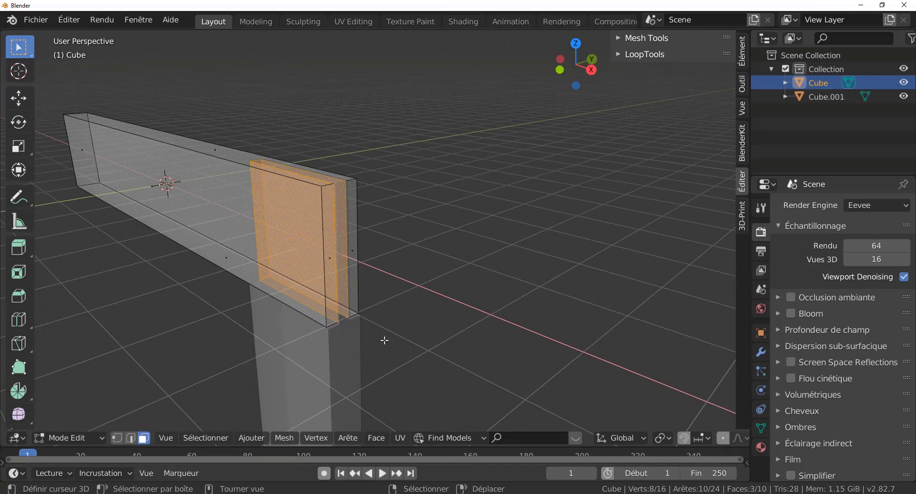
pyautogui.hotkey('alt', 'z')
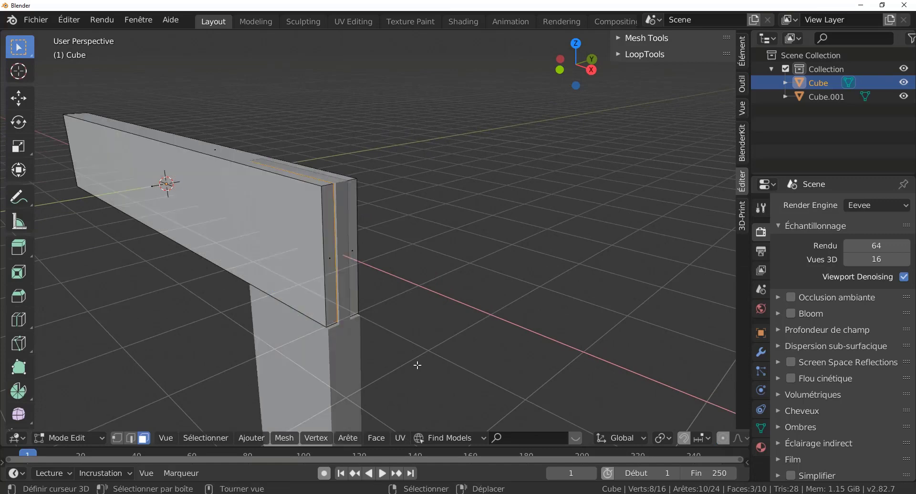
pyautogui.scroll(3, 406, 356)
pyautogui.moveTo(395, 343); pyautogui.dragTo(391, 358, button='middle')
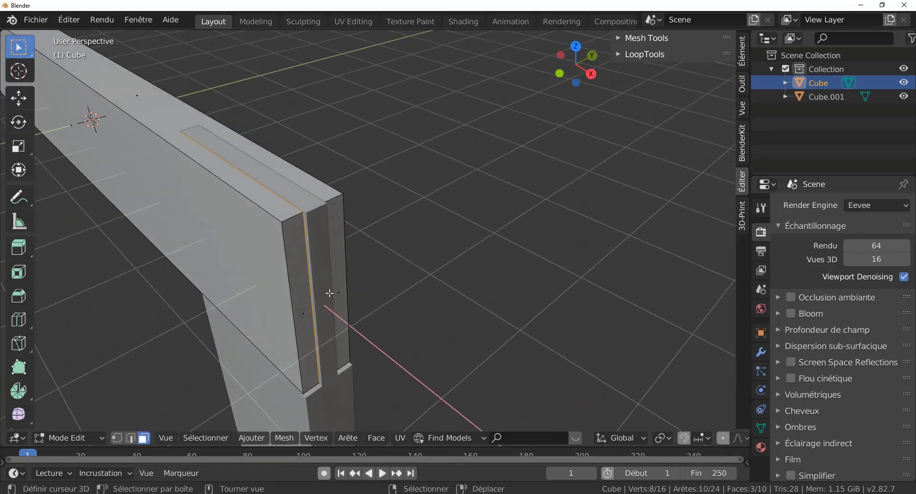
pyautogui.scroll(-1, 339, 310)
# Leave the beam's mesh, select the post and open its mesh for editing around the shoulder below the beam
pyautogui.press('Tab')
pyautogui.press('Tab')
pyautogui.click(325, 316)
pyautogui.press('Tab')
pyautogui.click(327, 311)
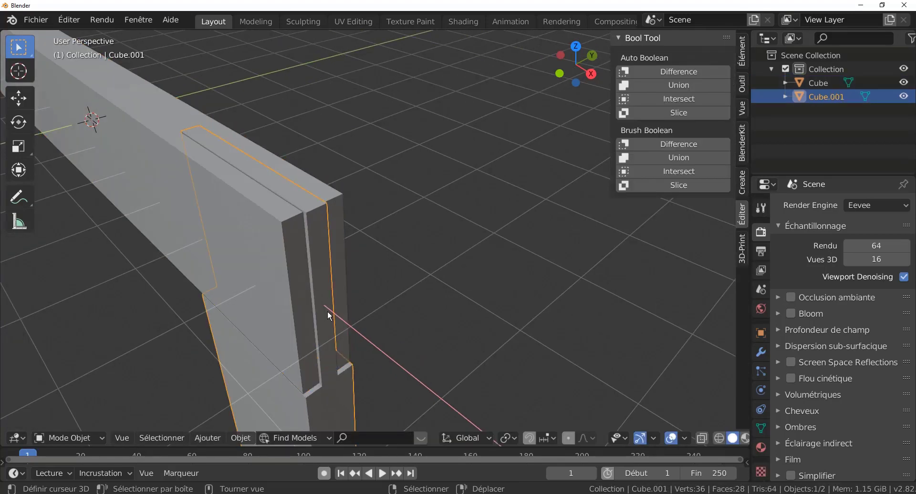
pyautogui.press('Tab')
pyautogui.keyDown('shift'); pyautogui.moveTo(378, 321); pyautogui.dragTo(387, 264, button='middle'); pyautogui.keyUp('shift')
# Select the middle strip of the post's outer narrow side with all coplanar faces and move them inward about 0.03 m along X
pyautogui.click(352, 335)
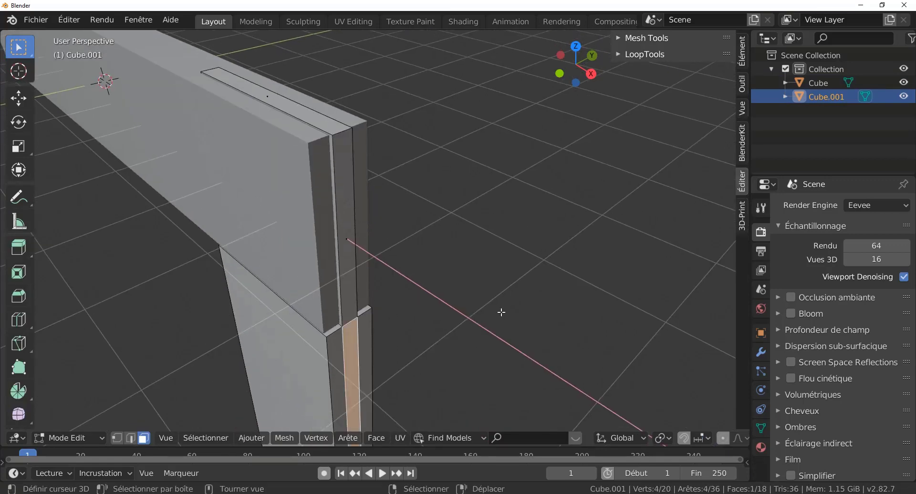
pyautogui.press('q')
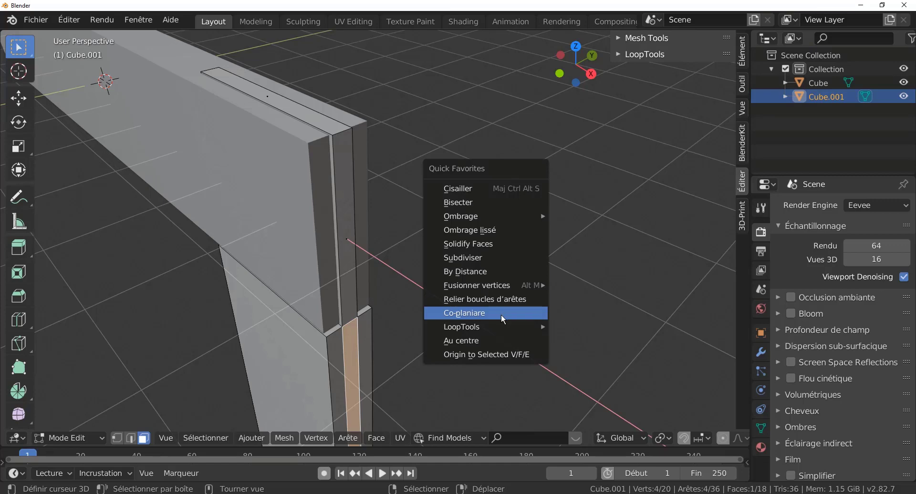
pyautogui.click(501, 314)
pyautogui.moveTo(485, 316); pyautogui.dragTo(492, 319, button='middle')
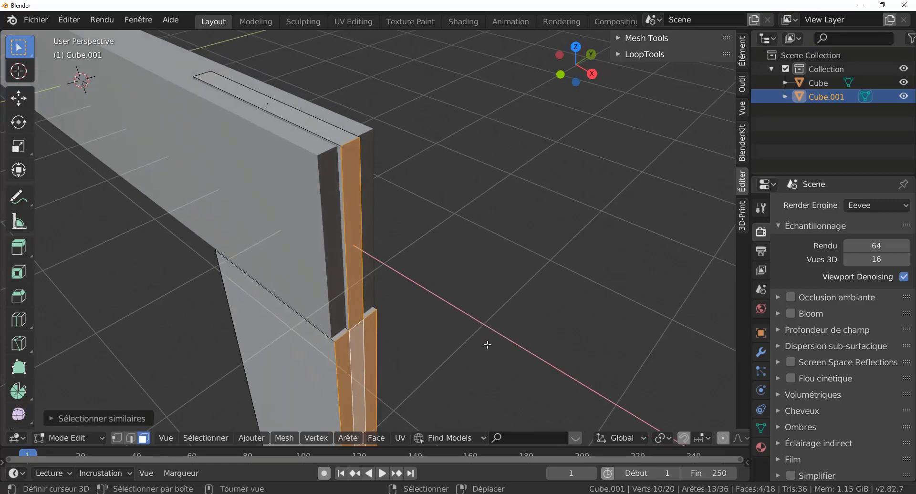
pyautogui.press('g')
pyautogui.press('x')
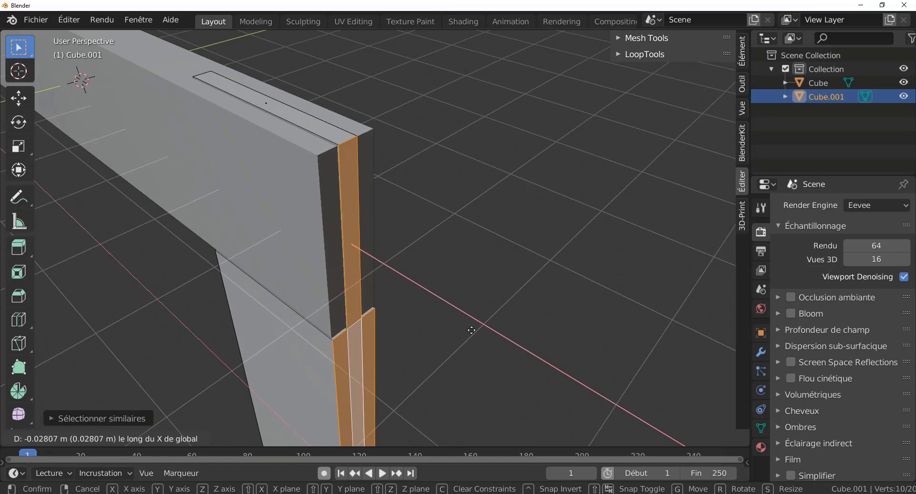
pyautogui.click(467, 317)
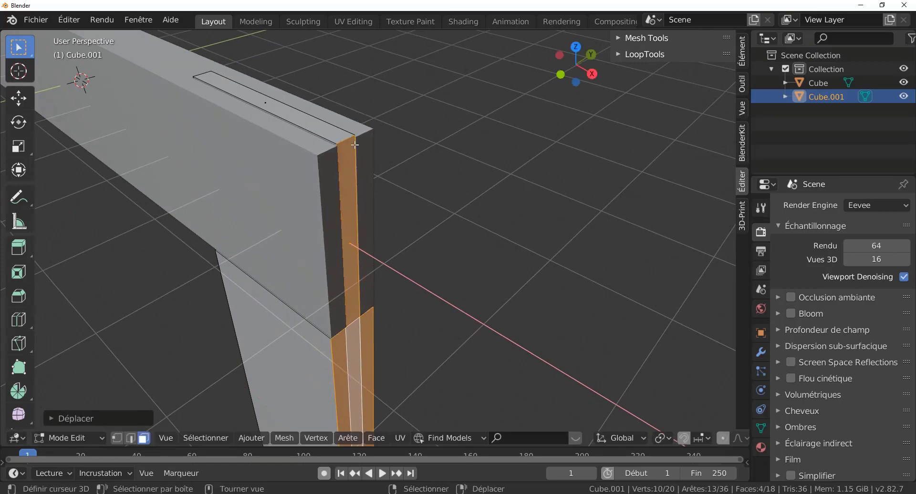
# Select only the tenon's top face and lower it about 0.02 m along Z, level with the beam's top
pyautogui.hotkey('alt', 'a')
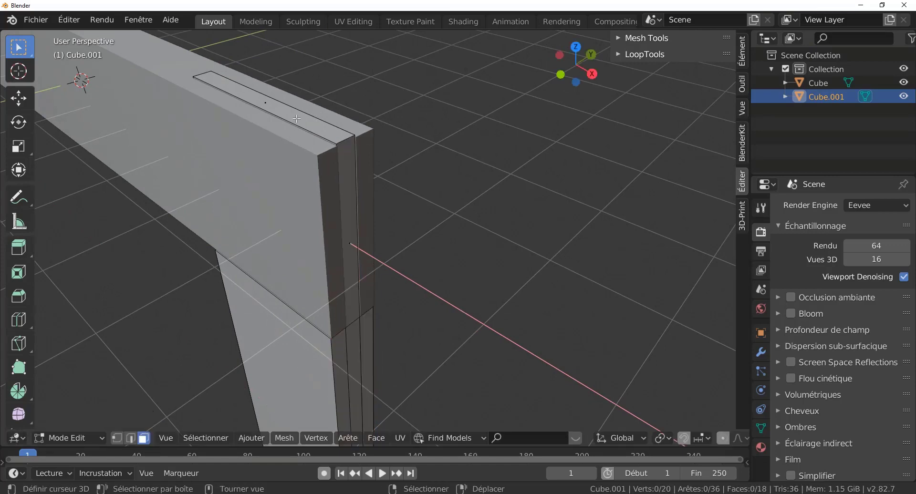
pyautogui.rightClick(297, 118)
pyautogui.keyDown('shift'); pyautogui.moveTo(401, 159); pyautogui.dragTo(487, 223, button='middle'); pyautogui.keyUp('shift')
pyautogui.scroll(1, 488, 221)
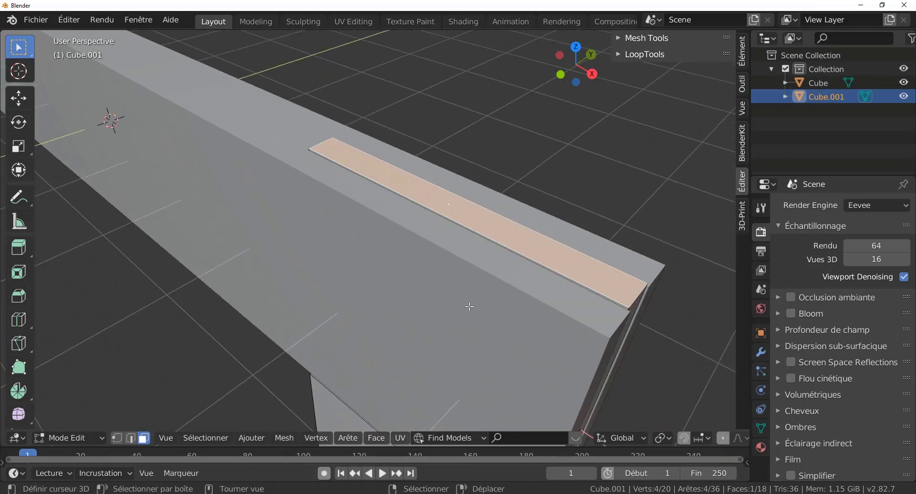
pyautogui.press('g')
pyautogui.press('Escape')
pyautogui.press('g')
pyautogui.press('z')
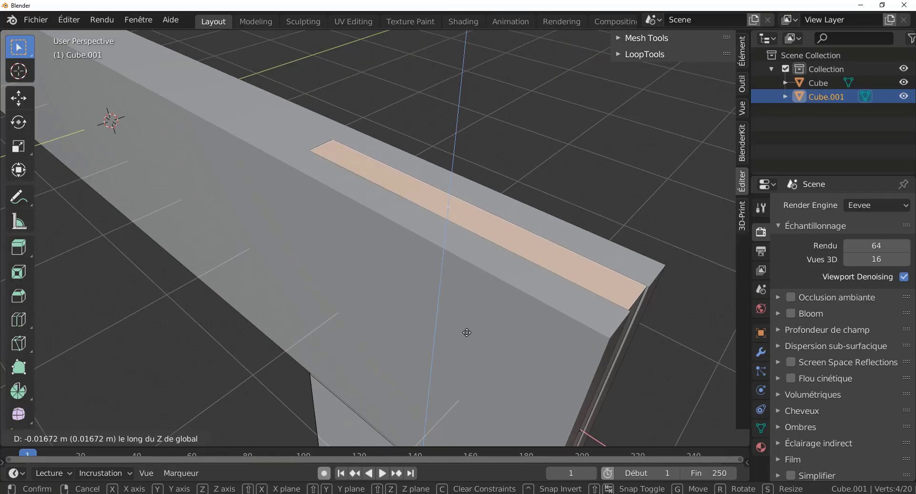
pyautogui.click(467, 330)
# Select the tenon's outer end face with its coplanar faces and move them about 0.01 m outward along X, flush with the beam's end
pyautogui.keyDown('shift'); pyautogui.moveTo(530, 308); pyautogui.dragTo(426, 204, button='middle'); pyautogui.keyUp('shift')
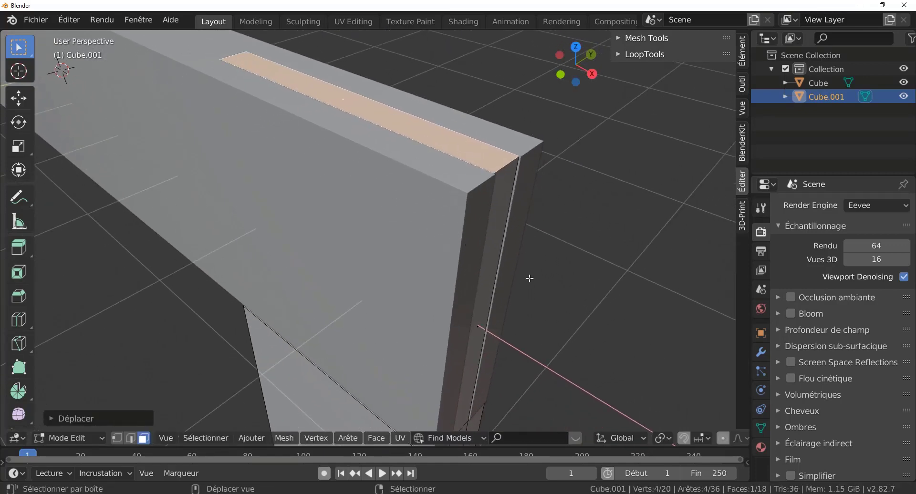
pyautogui.moveTo(530, 282); pyautogui.dragTo(506, 277, button='middle')
pyautogui.click(474, 256)
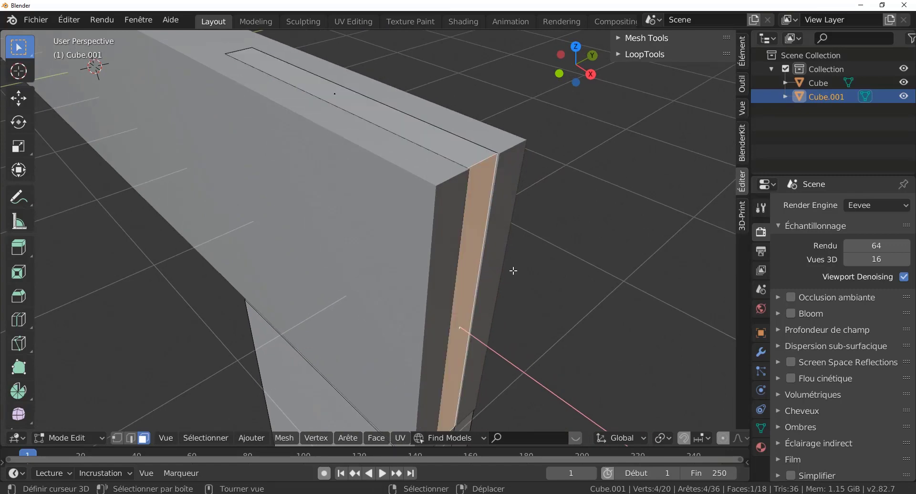
pyautogui.press('q')
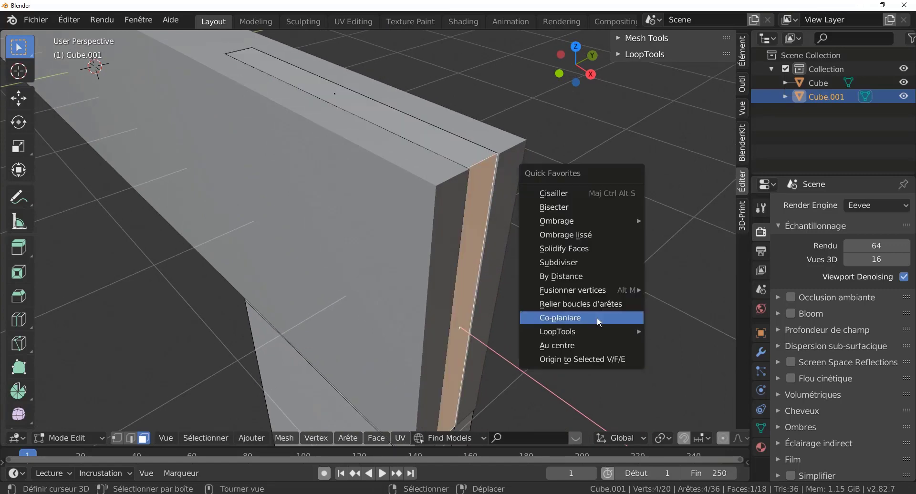
pyautogui.click(598, 318)
pyautogui.scroll(2, 592, 276)
pyautogui.keyDown('shift'); pyautogui.moveTo(603, 262); pyautogui.dragTo(544, 295, button='middle'); pyautogui.keyUp('shift')
pyautogui.scroll(3, 544, 293)
pyautogui.scroll(-3, 552, 272)
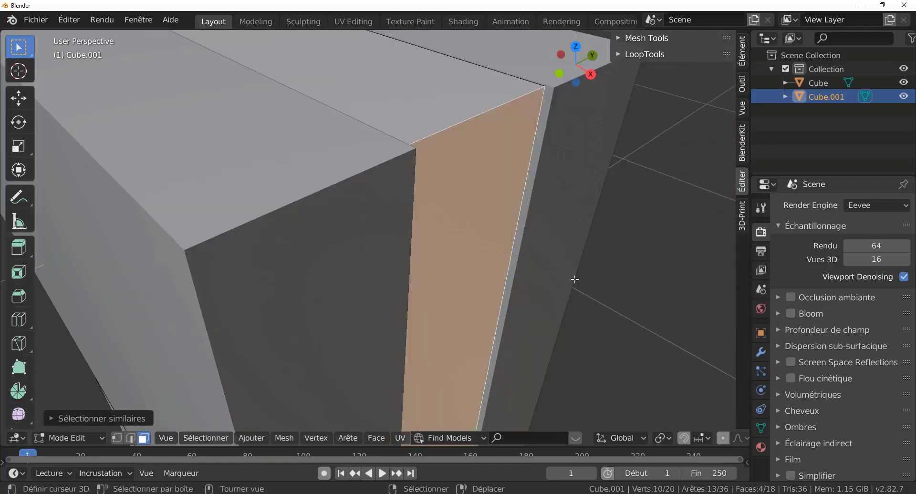
pyautogui.press('g')
pyautogui.press('x')
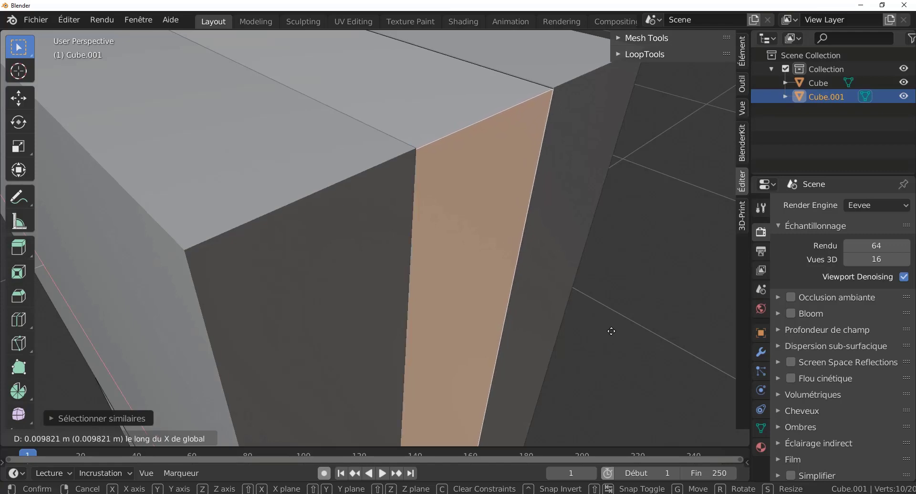
pyautogui.click(611, 332)
# Select the tenon's top face with its coplanar faces and nudge it very slightly along Z to align it with the beam's top
pyautogui.click(422, 95)
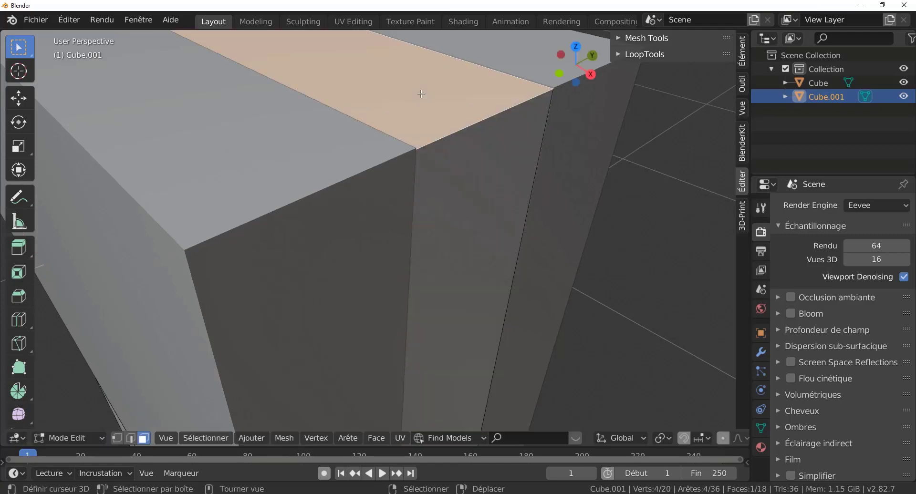
pyautogui.press('q')
pyautogui.click(422, 93)
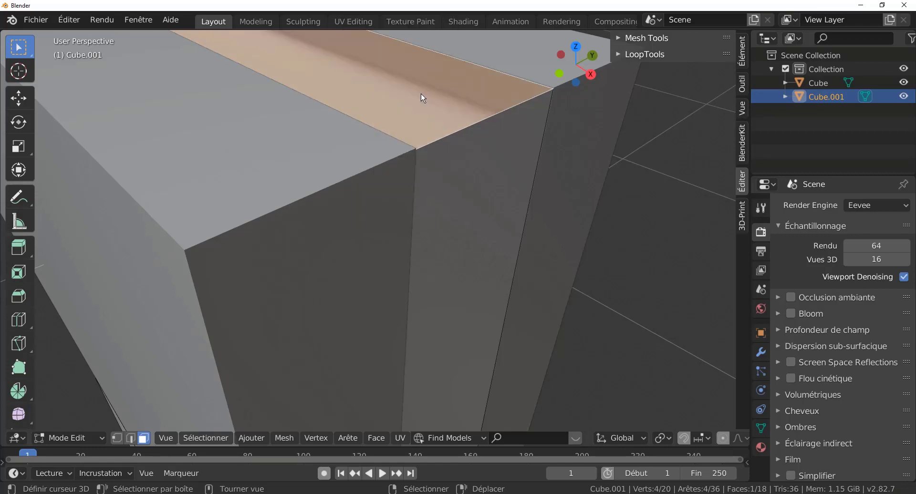
pyautogui.keyDown('alt'); pyautogui.rightClick(421, 94); pyautogui.keyUp('alt')
pyautogui.rightClick(421, 94)
pyautogui.press('q')
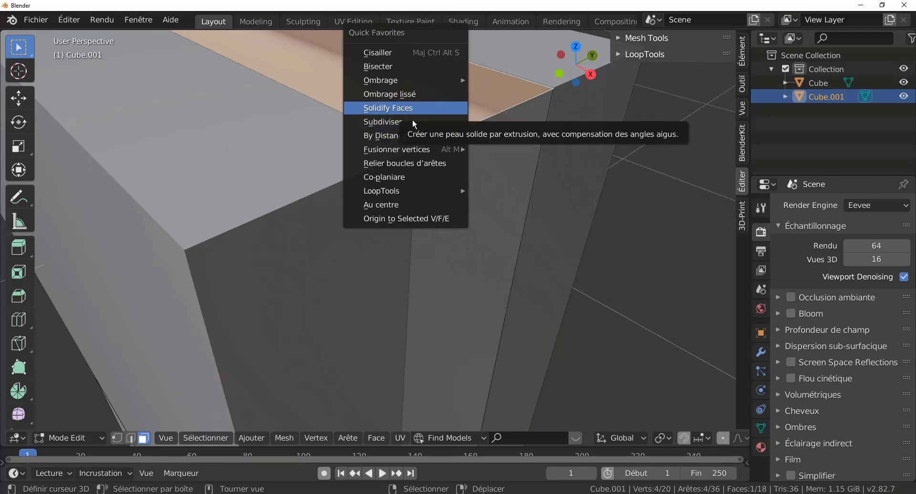
pyautogui.click(407, 180)
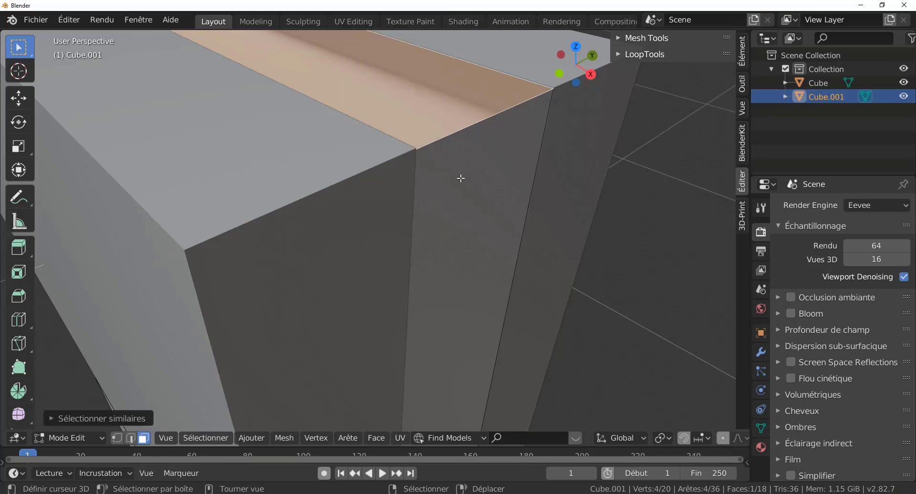
pyautogui.press('g')
pyautogui.press('z')
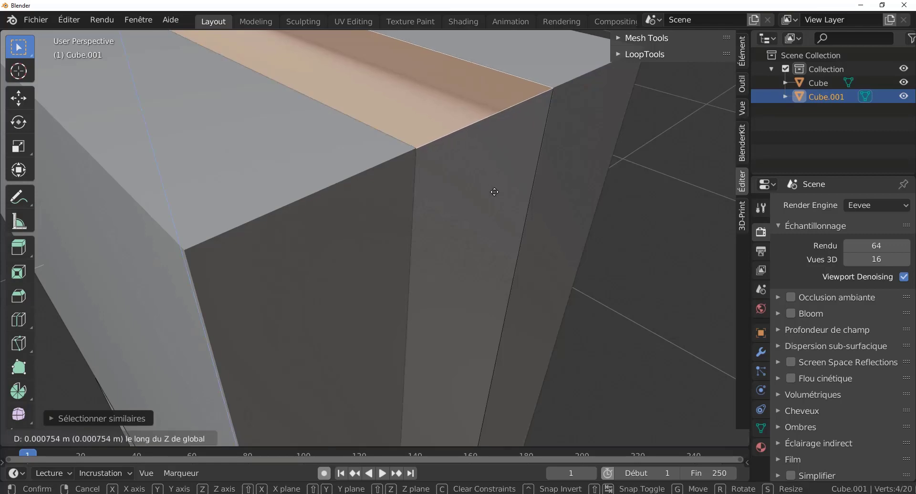
pyautogui.click(495, 189)
pyautogui.scroll(-6, 495, 189)
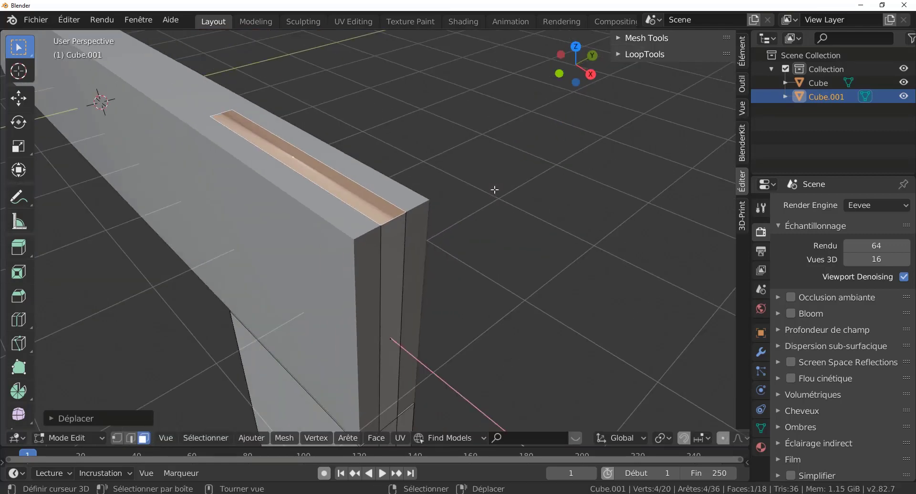
# Apply flat shading to the tenon's top face and return to object mode
pyautogui.press('Tab')
pyautogui.press('Tab')
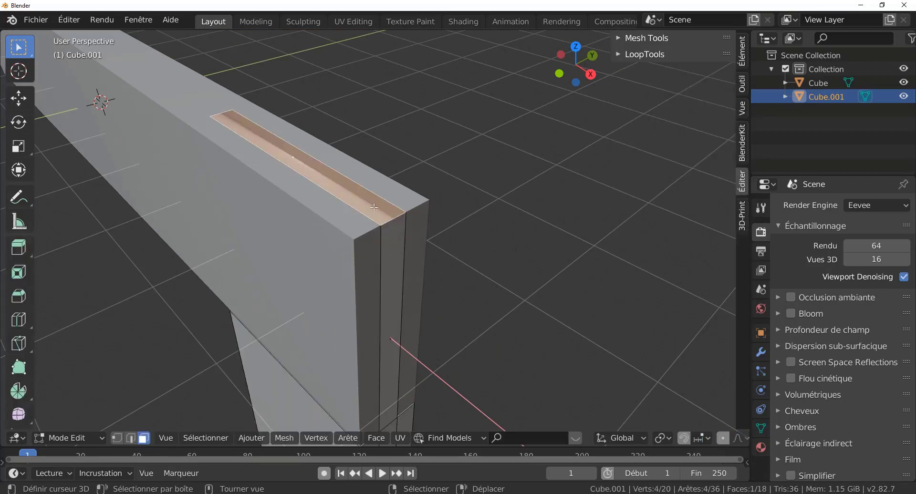
pyautogui.scroll(1, 346, 193)
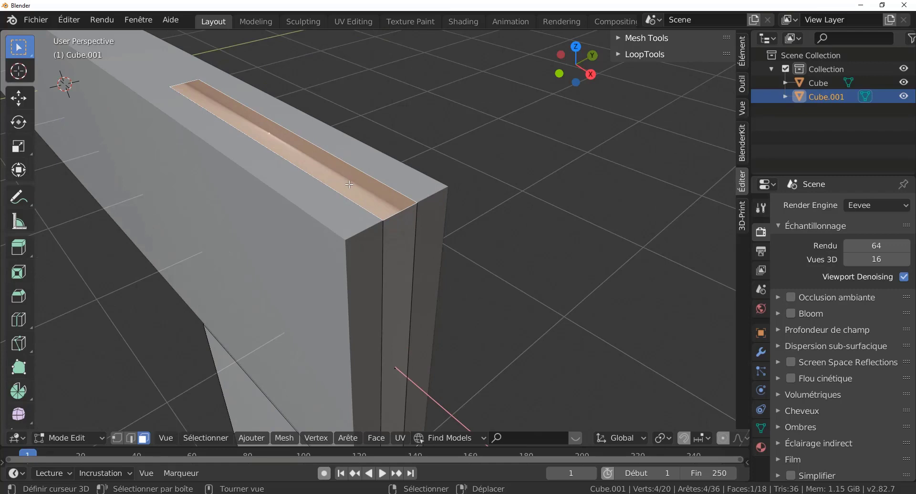
pyautogui.press('q')
pyautogui.click(377, 438)
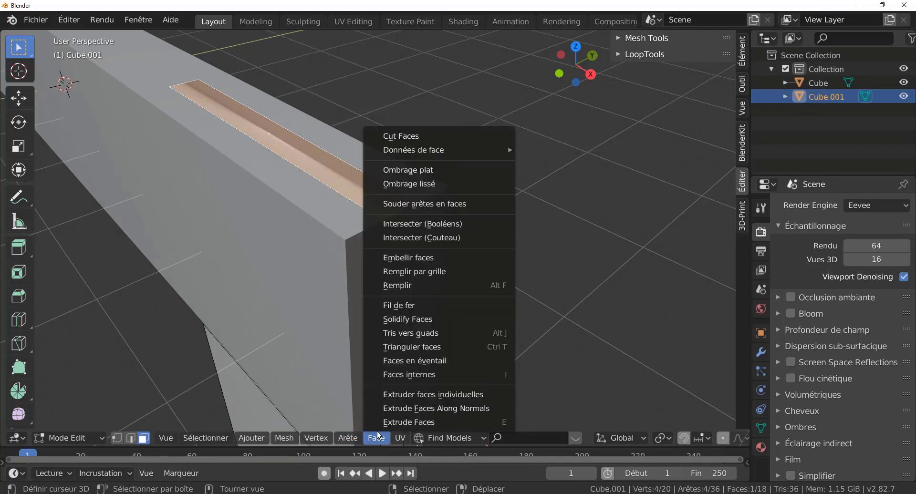
pyautogui.click(427, 170)
pyautogui.press('Tab')
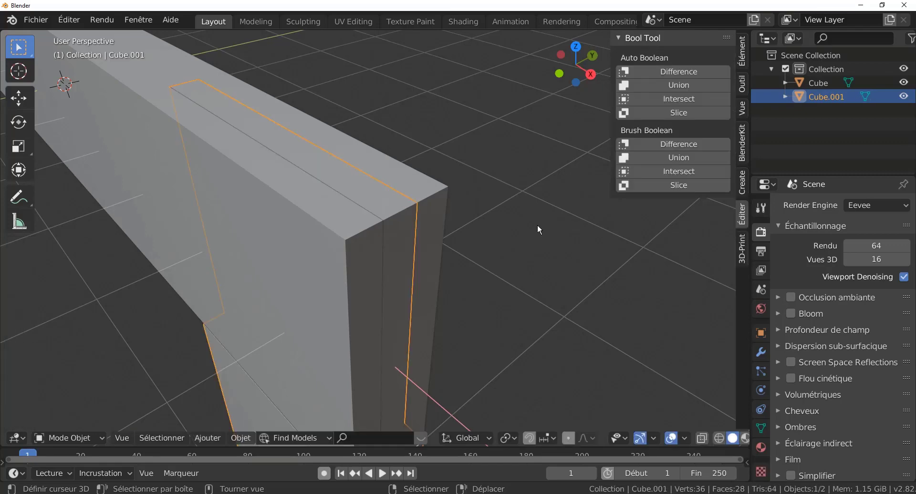
# Isolate the slotted beam in local view and enter edit mode on its mesh
pyautogui.scroll(-3, 537, 232)
pyautogui.press('Tab')
pyautogui.moveTo(511, 274); pyautogui.dragTo(516, 257, button='middle')
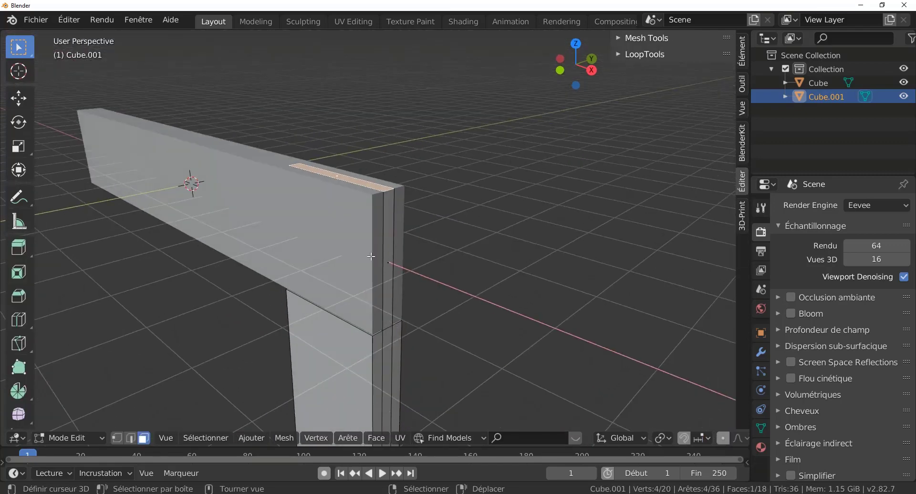
pyautogui.press('Tab')
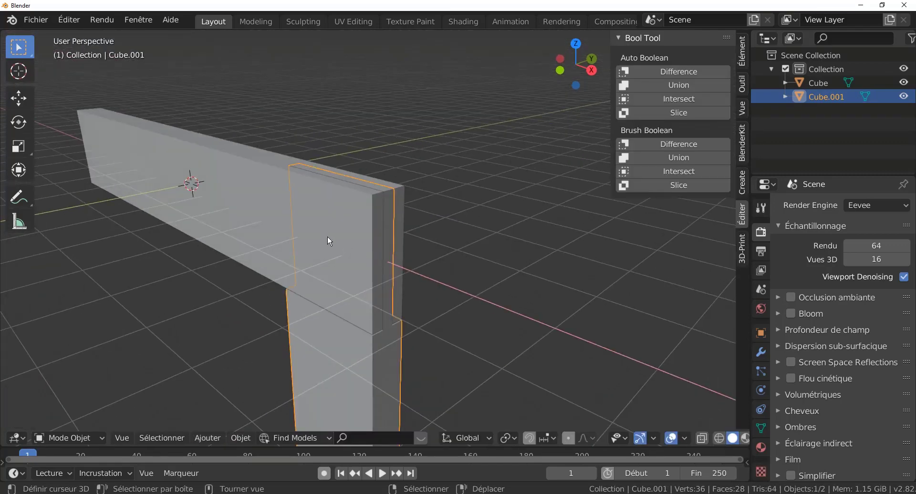
pyautogui.click(329, 237)
pyautogui.press('KP_Divide')
pyautogui.moveTo(394, 242); pyautogui.dragTo(441, 289, button='middle')
pyautogui.press('Tab')
pyautogui.moveTo(456, 255); pyautogui.dragTo(495, 206, button='middle')
pyautogui.press('Tab')
pyautogui.press('Tab')
pyautogui.moveTo(497, 265); pyautogui.dragTo(471, 340, button='middle')
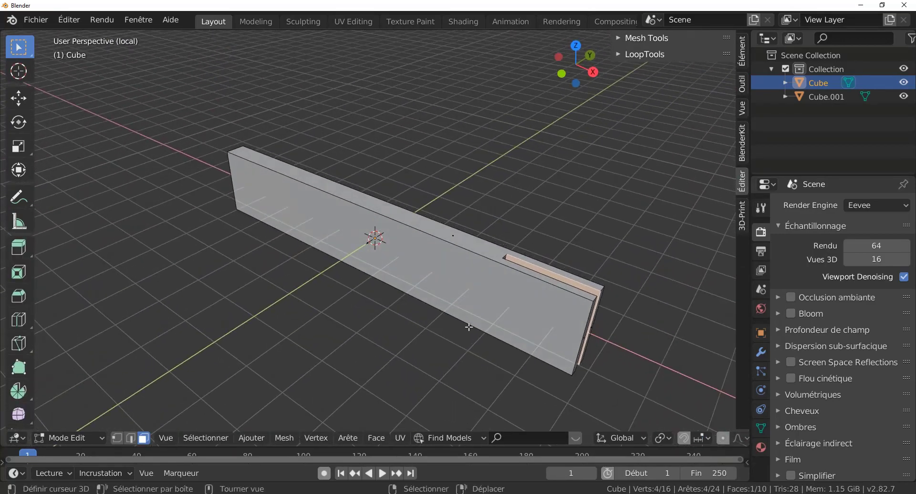
pyautogui.hotkey('ctrl', 'r')
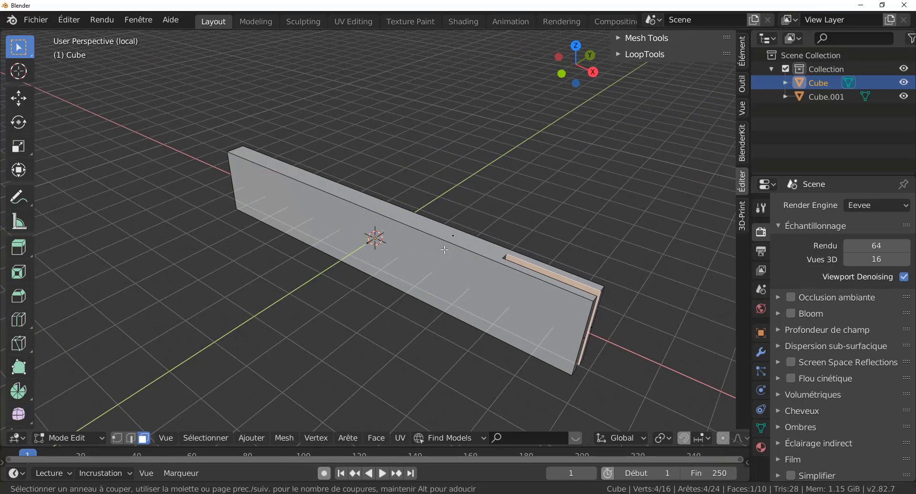
pyautogui.press('Escape')
pyautogui.moveTo(471, 286); pyautogui.dragTo(485, 333, button='middle')
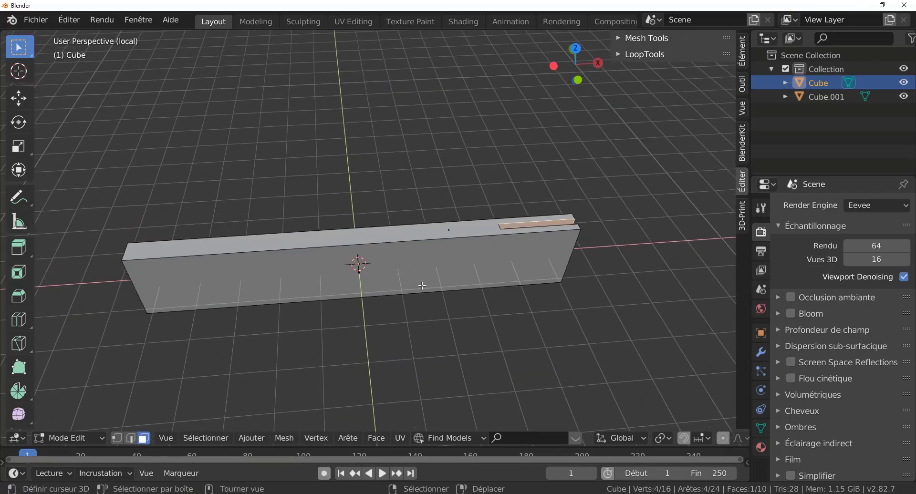
pyautogui.moveTo(311, 286); pyautogui.dragTo(426, 260, button='middle')
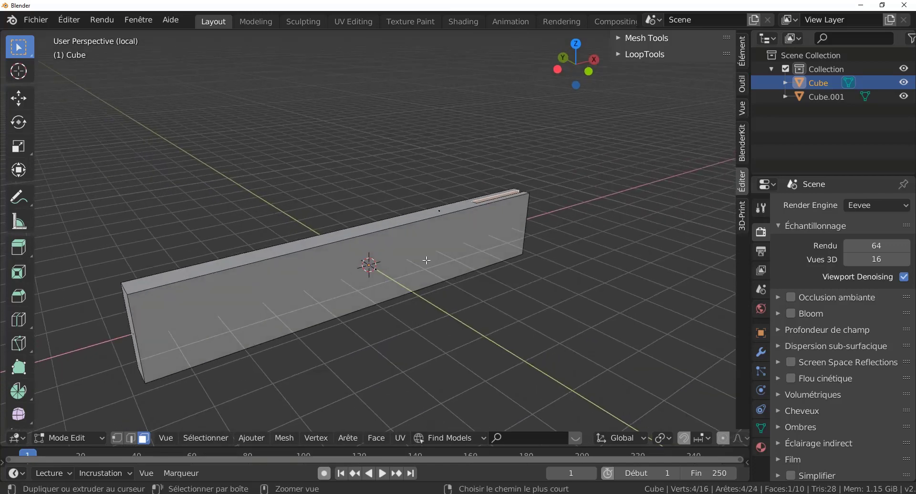
pyautogui.hotkey('ctrl', 'r')
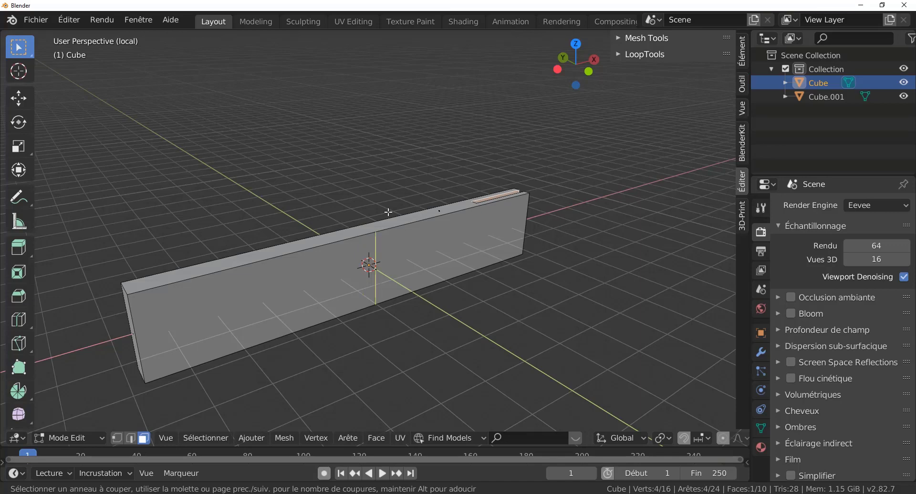
pyautogui.press('Escape')
# Select the beam's unslotted end face and move it along X until it sits just short of the slot
pyautogui.moveTo(365, 210); pyautogui.dragTo(337, 245, button='middle')
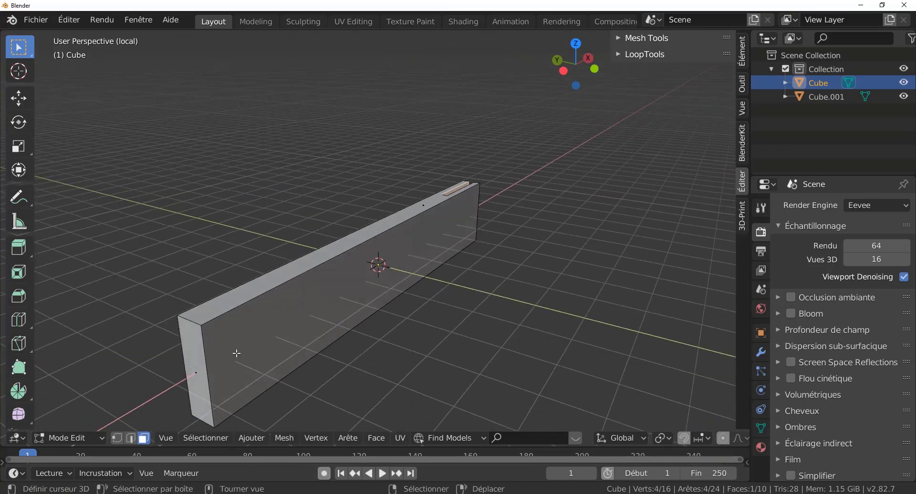
pyautogui.click(197, 375)
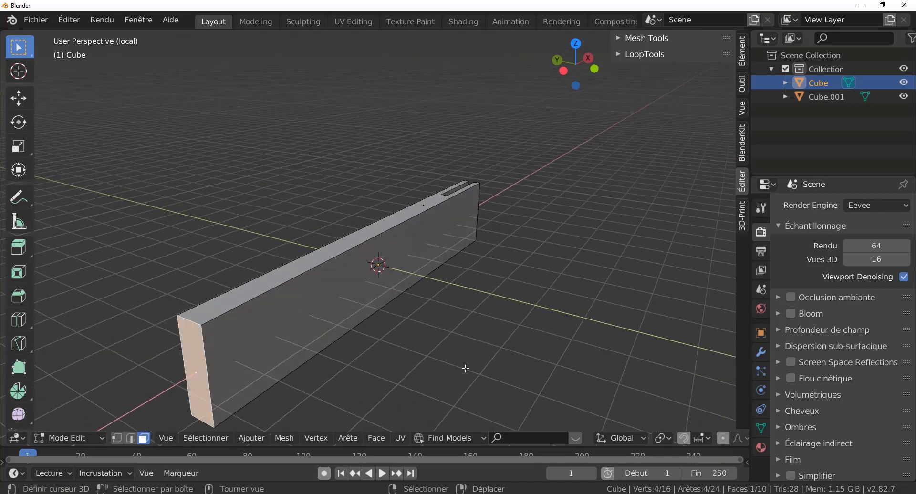
pyautogui.press('KP_1')
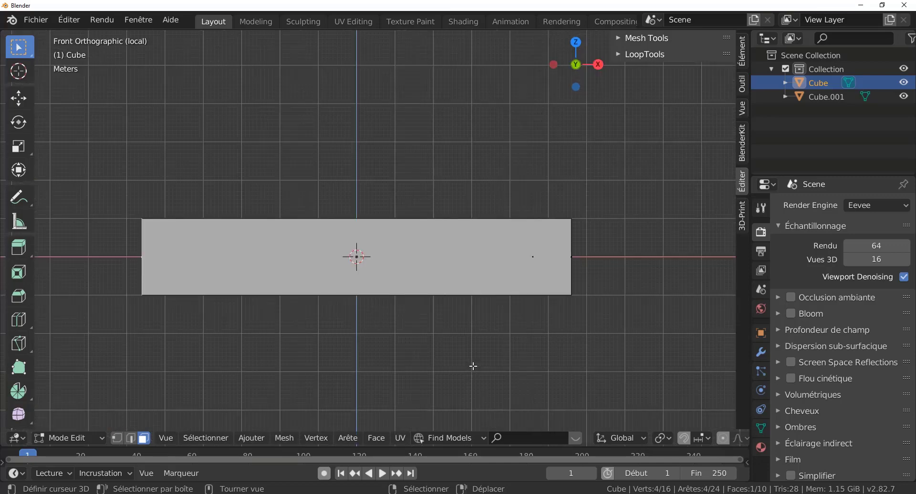
pyautogui.press('g')
pyautogui.press('x')
pyautogui.click(711, 326)
pyautogui.moveTo(714, 327); pyautogui.dragTo(558, 316, button='middle')
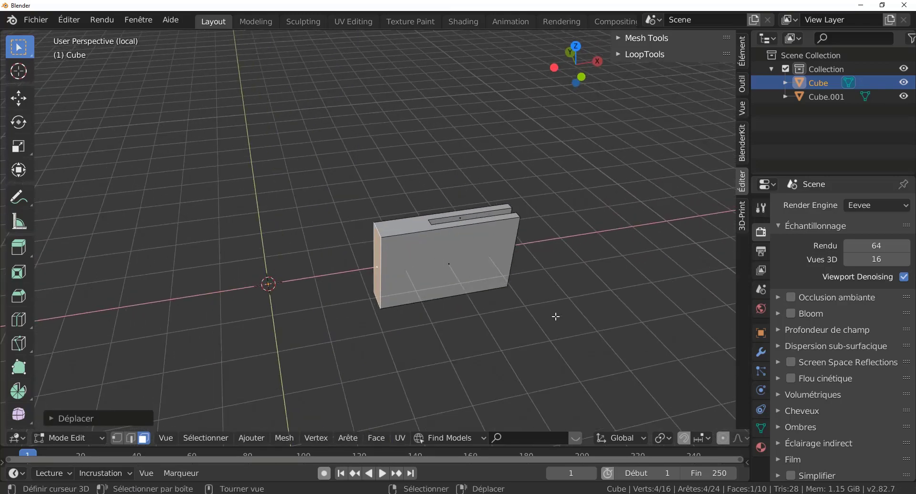
pyautogui.press('g')
pyautogui.press('x')
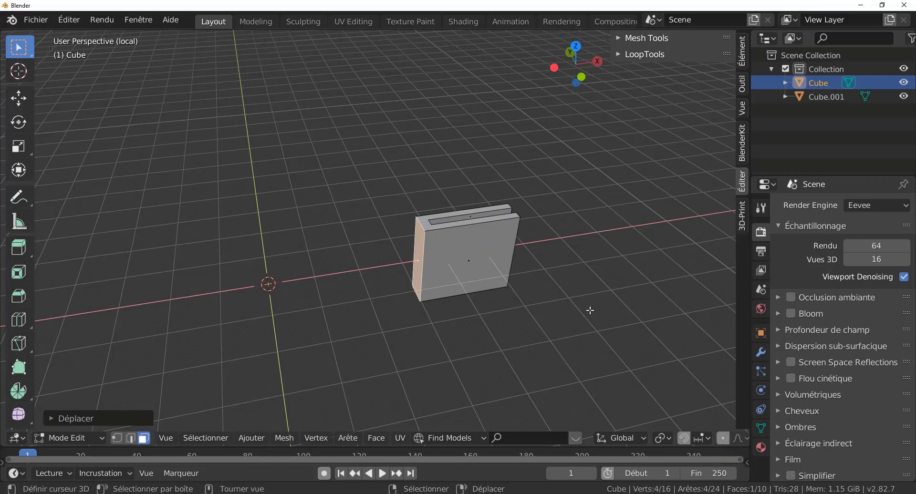
# Extrude the moved end face outward along its normal to rebuild the beam's long section away from the slot
pyautogui.scroll(-3, 597, 311)
pyautogui.press('e')
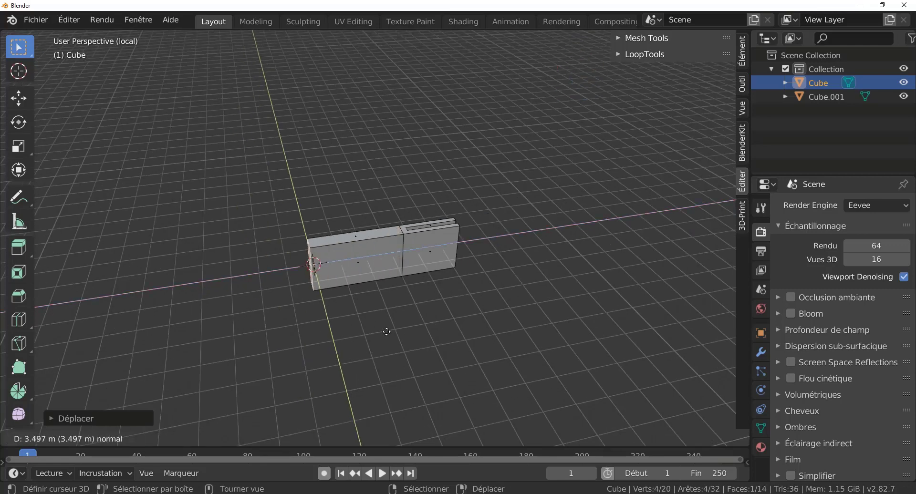
pyautogui.click(308, 342)
pyautogui.moveTo(395, 339); pyautogui.dragTo(396, 316, button='middle')
pyautogui.scroll(2, 397, 316)
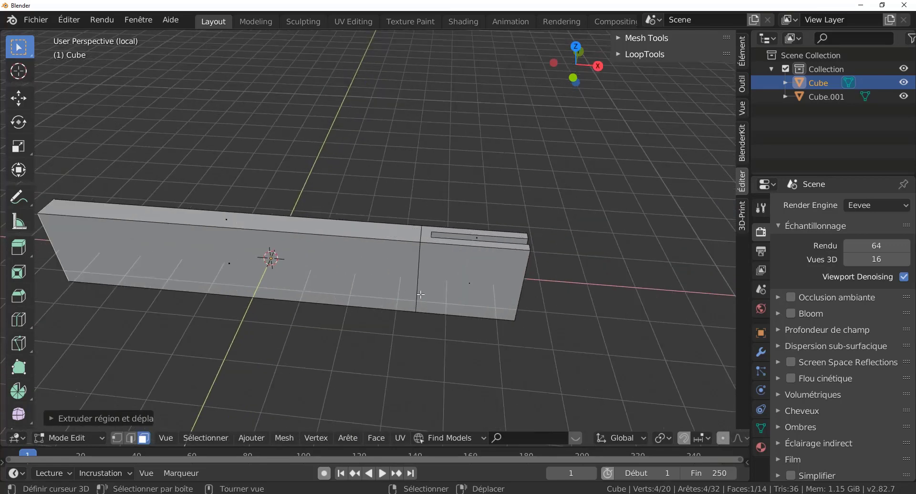
pyautogui.hotkey('ctrl', 'r')
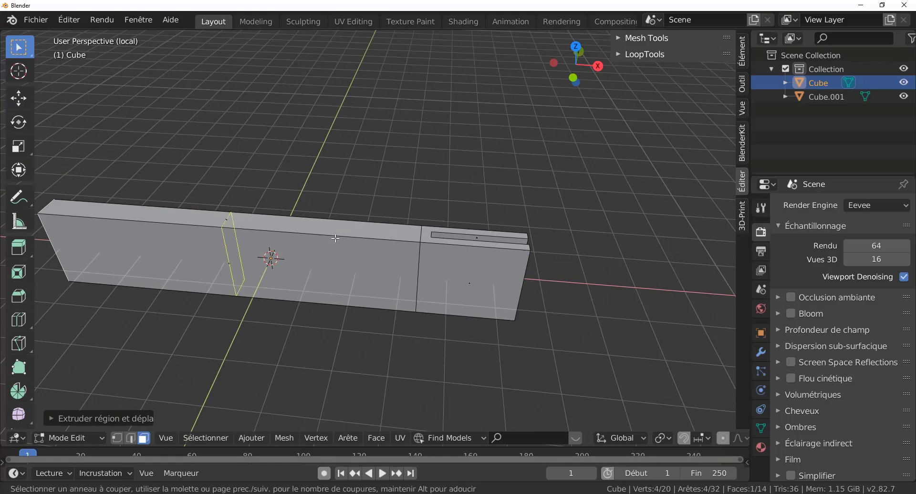
pyautogui.press('Escape')
pyautogui.scroll(-3, 391, 176)
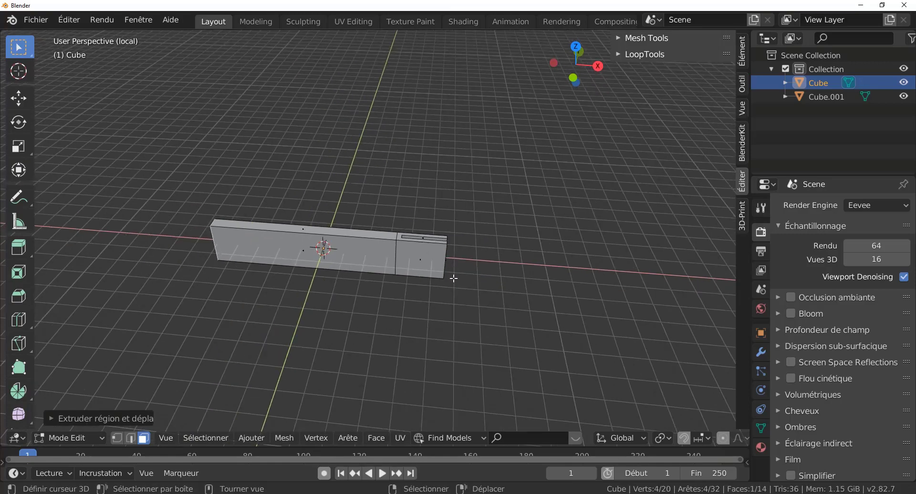
# Examine the slotted end of the isolated horizontal beam in object mode and edit mode
pyautogui.moveTo(390, 176); pyautogui.dragTo(547, 296, button='middle')
pyautogui.press('Tab')
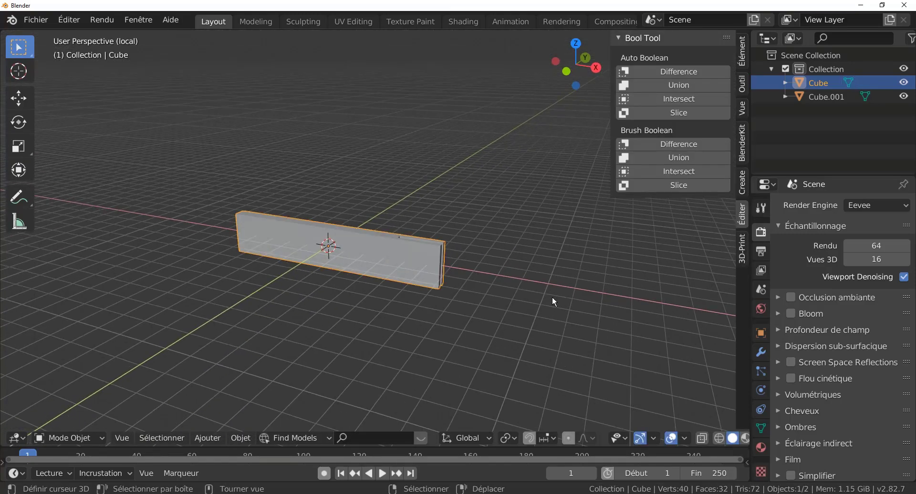
pyautogui.moveTo(594, 330); pyautogui.dragTo(655, 411, button='middle')
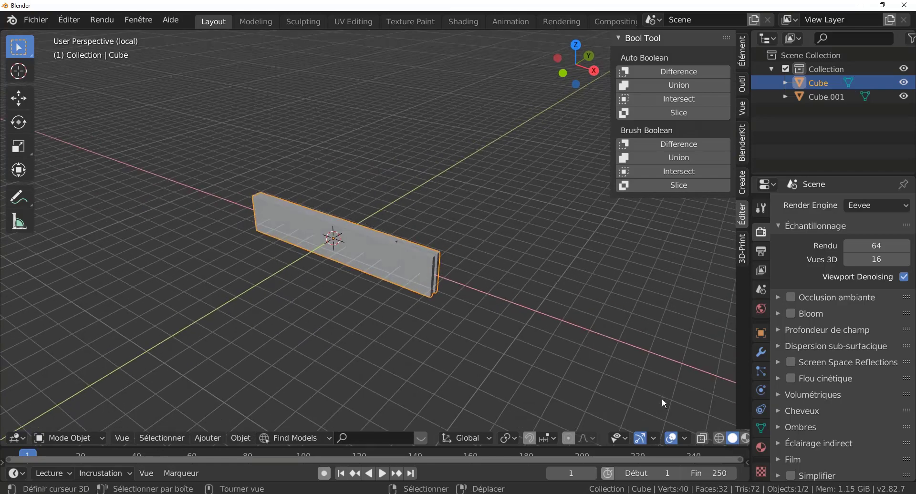
pyautogui.keyDown('shift'); pyautogui.moveTo(598, 321); pyautogui.dragTo(482, 310, button='middle'); pyautogui.keyUp('shift')
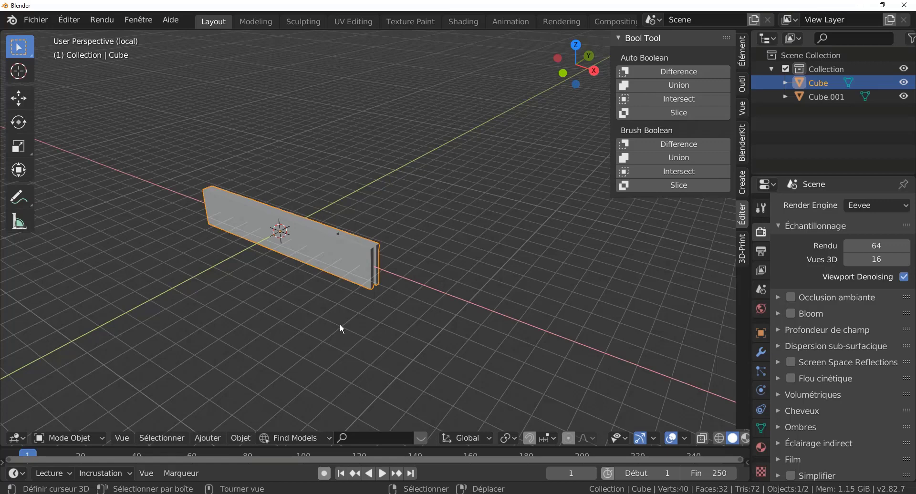
pyautogui.press('q')
pyautogui.press('Tab')
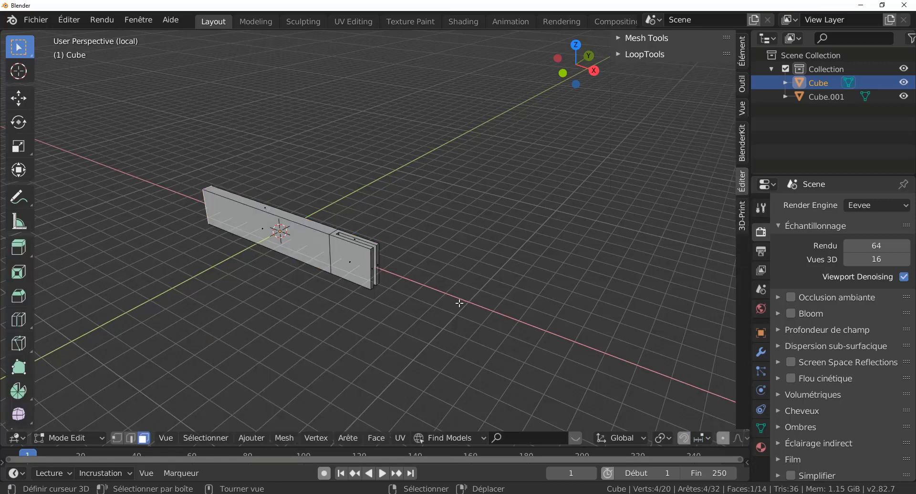
pyautogui.press('a')
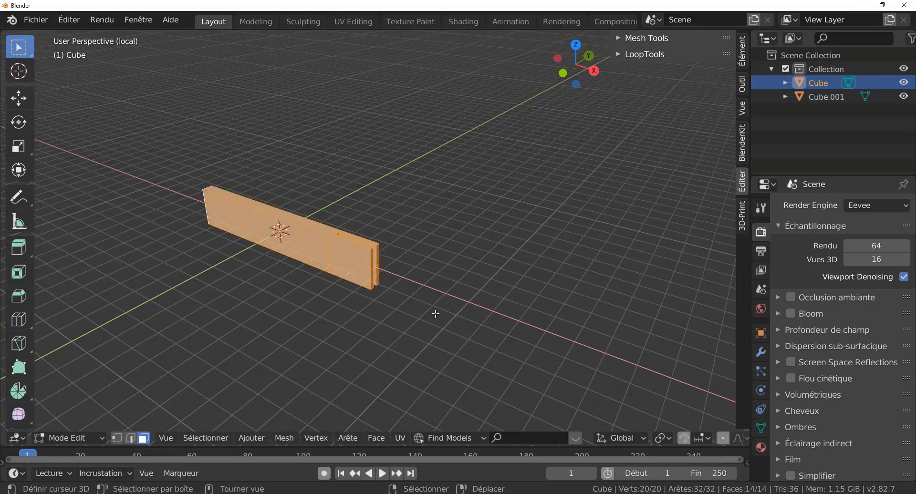
pyautogui.press('q')
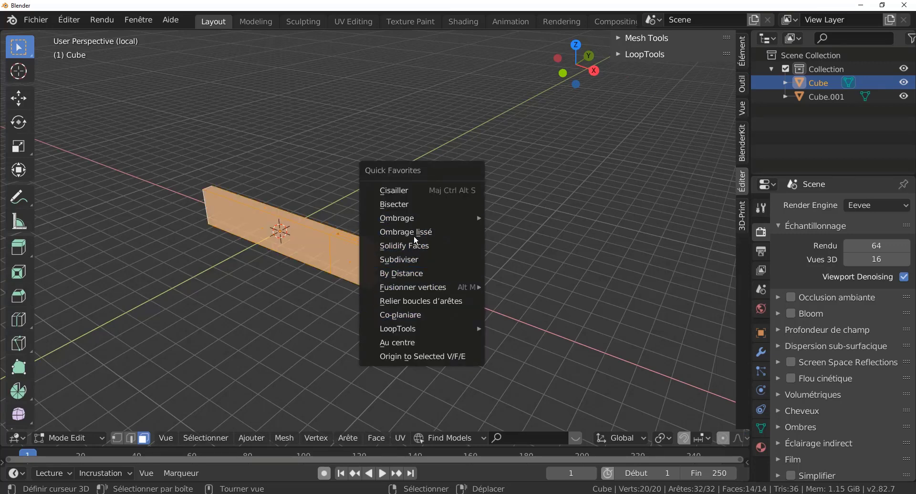
pyautogui.click(405, 204)
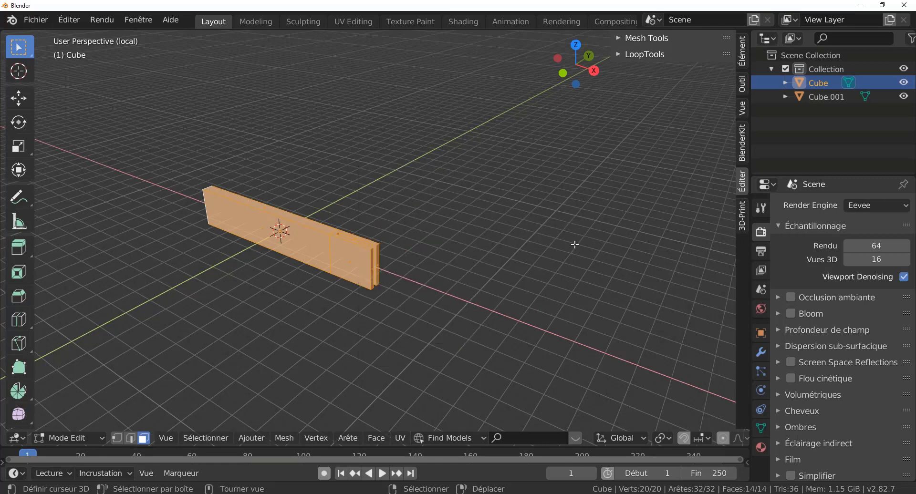
pyautogui.moveTo(497, 281); pyautogui.dragTo(456, 307, button='middle')
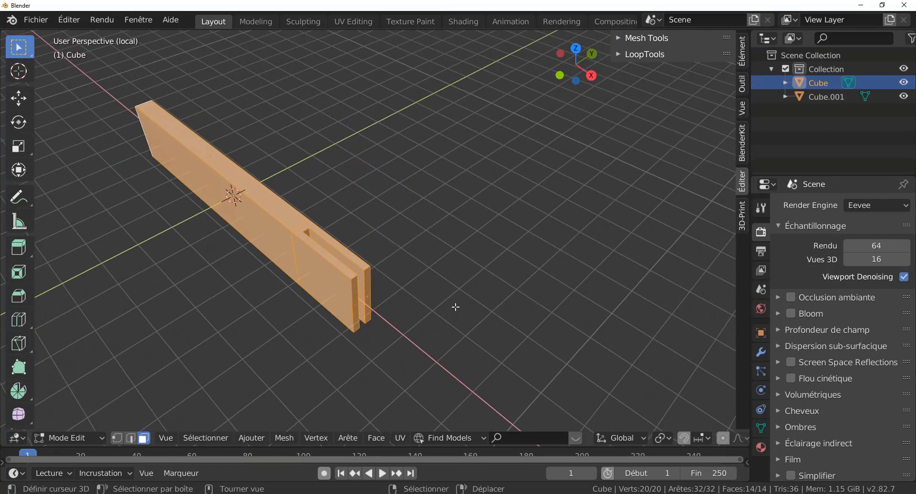
pyautogui.scroll(2, 455, 308)
pyautogui.press('Tab')
pyautogui.scroll(-3, 447, 270)
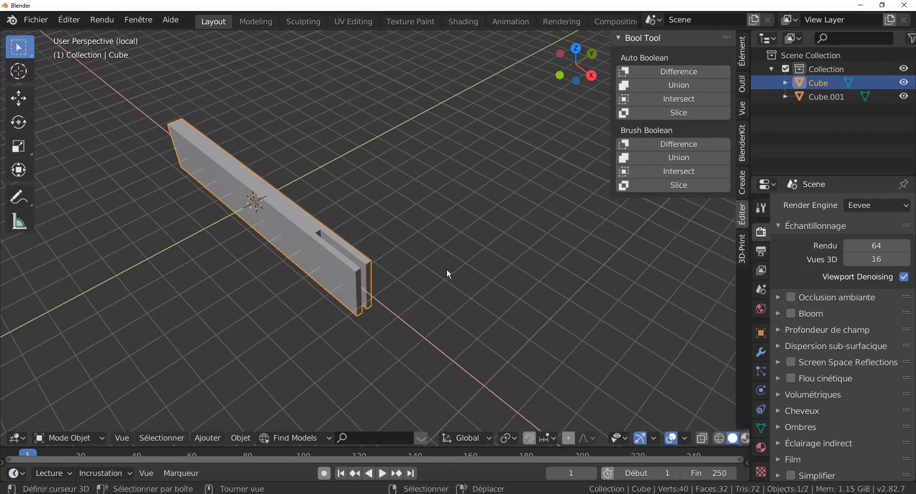
# Leave local view to show the horizontal beam together with the vertical post
pyautogui.press('KP_Divide')
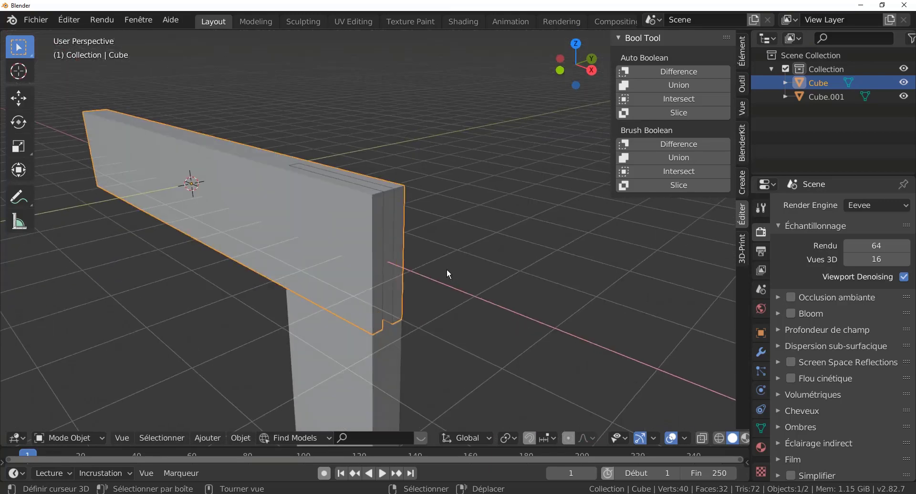
pyautogui.scroll(-1, 439, 276)
pyautogui.moveTo(431, 283); pyautogui.dragTo(511, 244, button='middle')
pyautogui.scroll(-3, 504, 266)
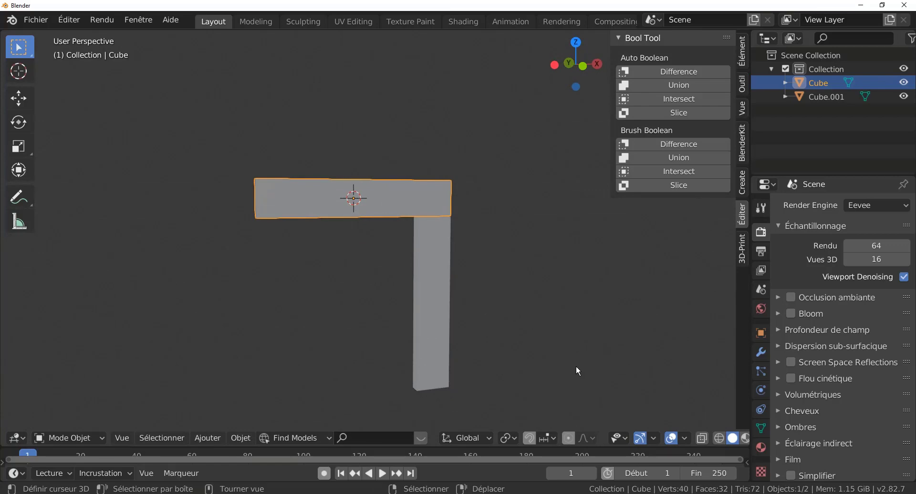
# Switch to XnView, examine the mortise and tenon drawings in BPT03_12-01.jpg, and return to Blender
pyautogui.moveTo(572, 492)
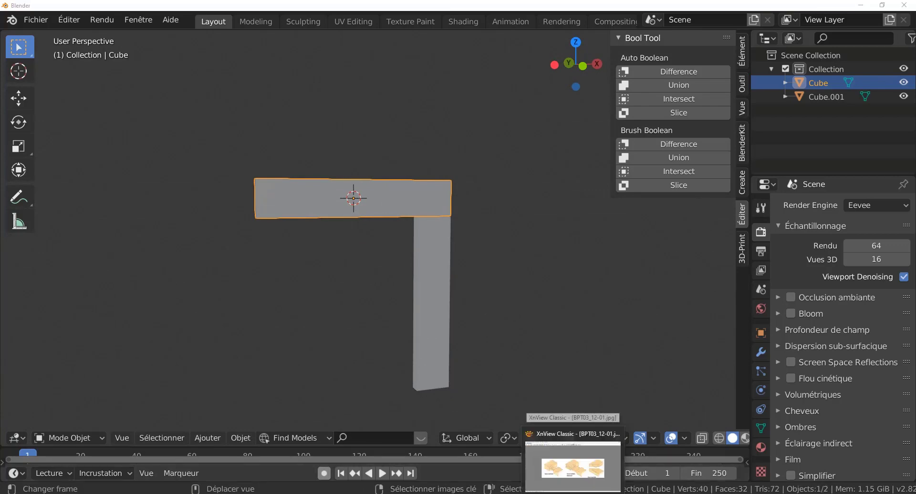
pyautogui.click(573, 465)
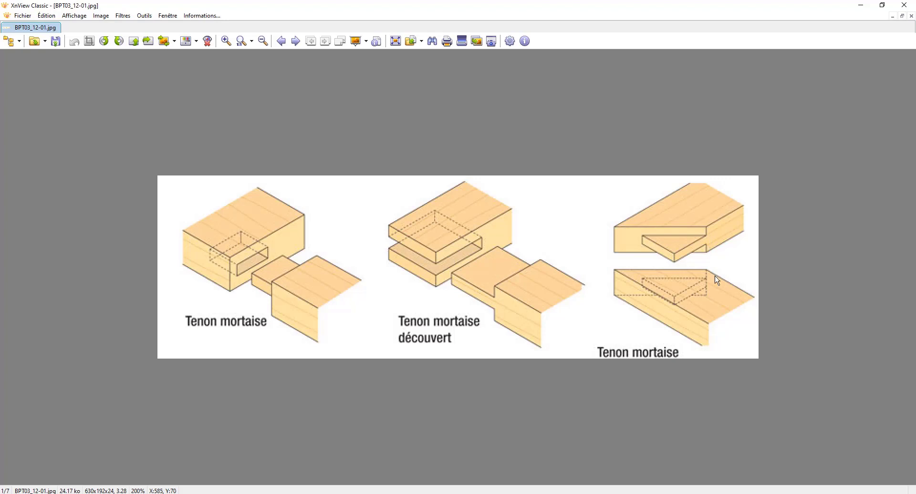
pyautogui.hotkey('alt', 'Tab')
# Delete both joint pieces, Cube and Cube.001, from the scene
pyautogui.moveTo(616, 343); pyautogui.dragTo(437, 345, button='middle')
pyautogui.scroll(5, 437, 344)
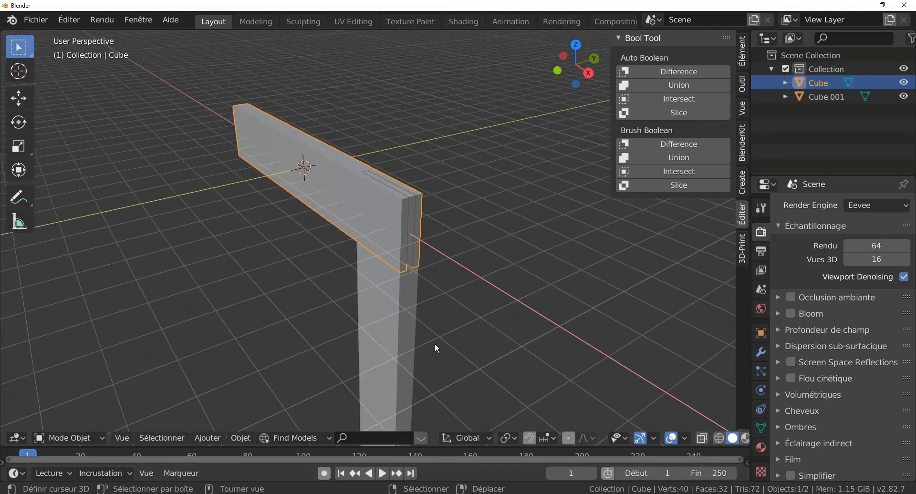
pyautogui.press('a')
pyautogui.scroll(-4, 495, 344)
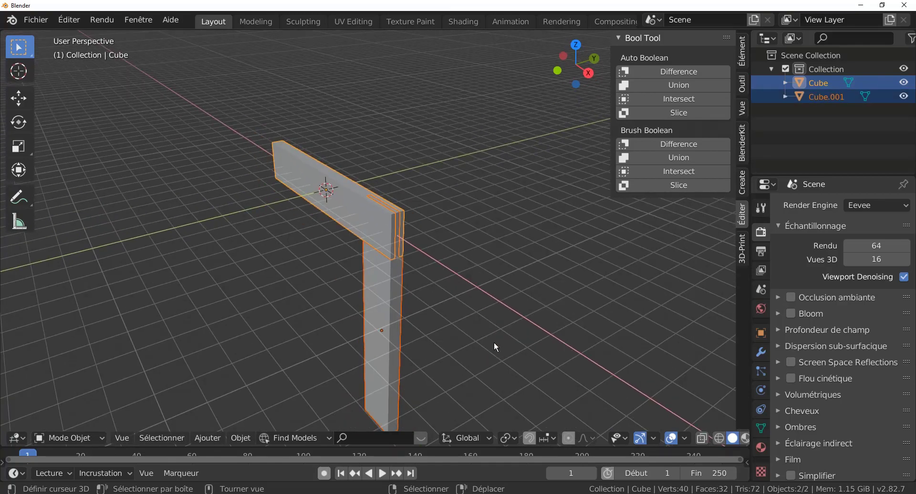
pyautogui.press('Delete')
pyautogui.scroll(-3, 494, 341)
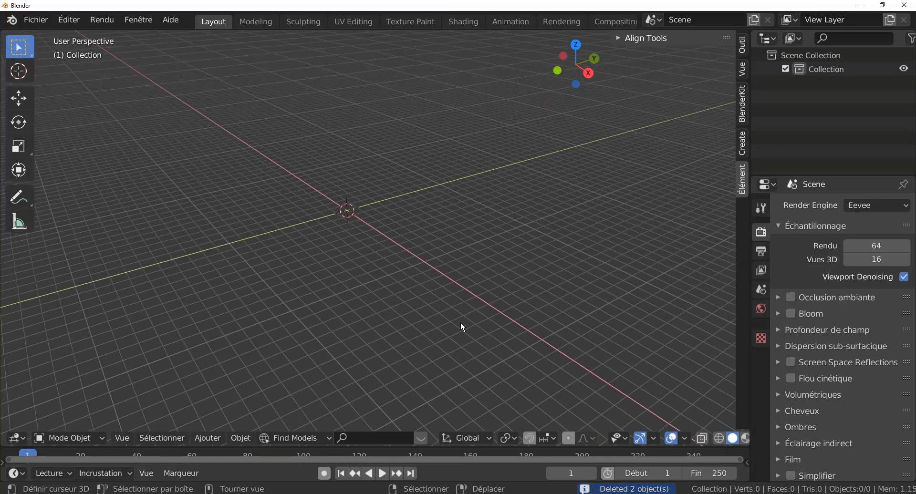
# In the front view, add a mesh plane at the origin and rotate it 90° about the X axis
pyautogui.press('KP_1')
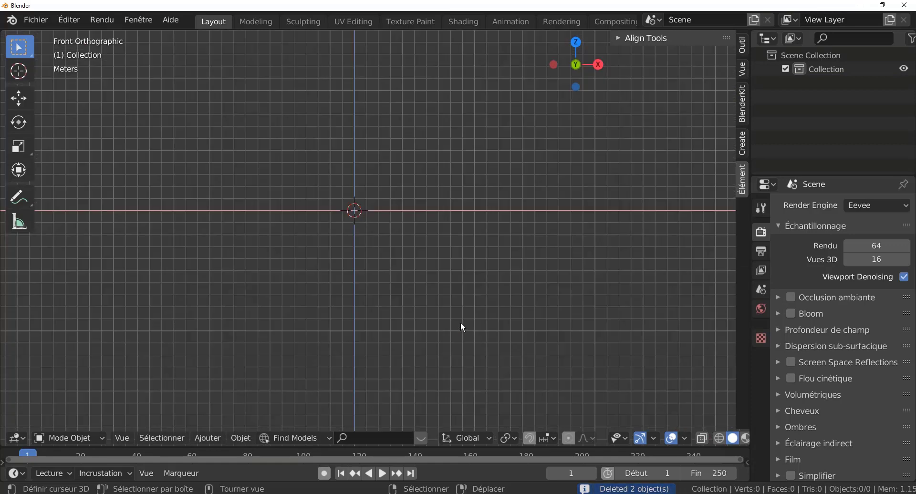
pyautogui.keyDown('shift'); pyautogui.moveTo(448, 266); pyautogui.dragTo(536, 311, button='middle'); pyautogui.keyUp('shift')
pyautogui.keyDown('shift'); pyautogui.moveTo(474, 311); pyautogui.dragTo(405, 307, button='middle'); pyautogui.keyUp('shift')
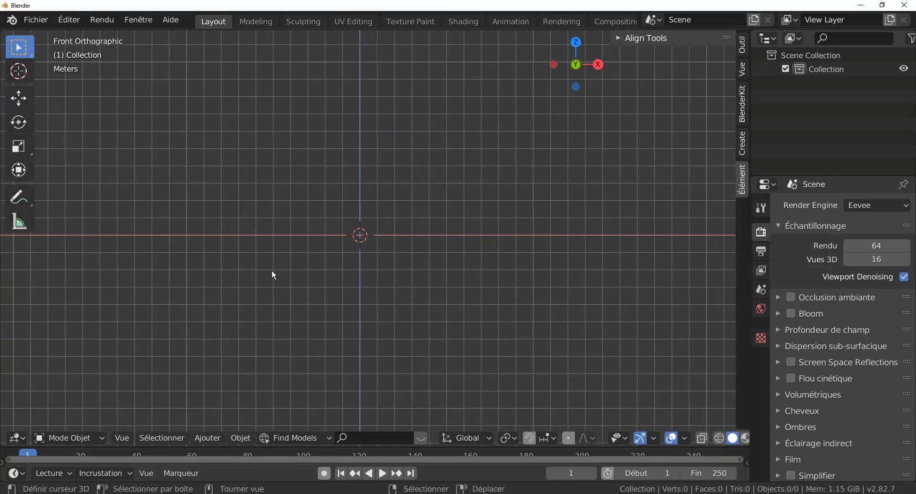
pyautogui.click(210, 438)
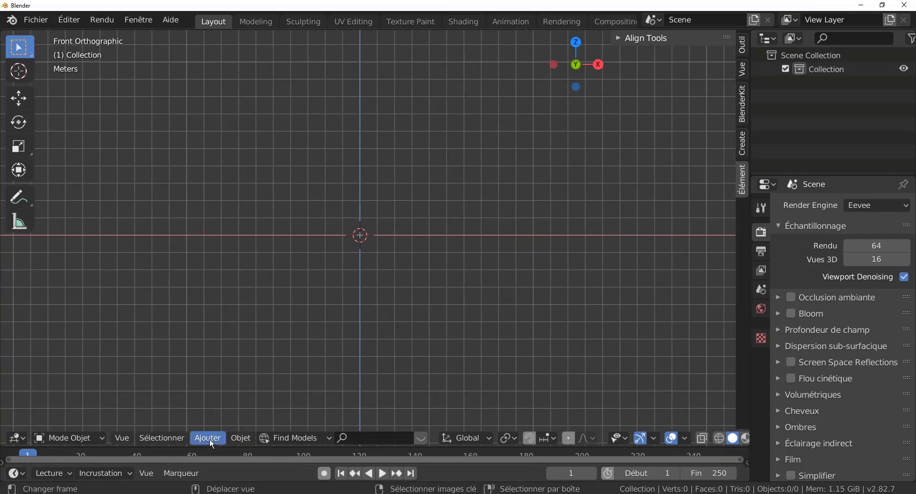
pyautogui.moveTo(219, 423)
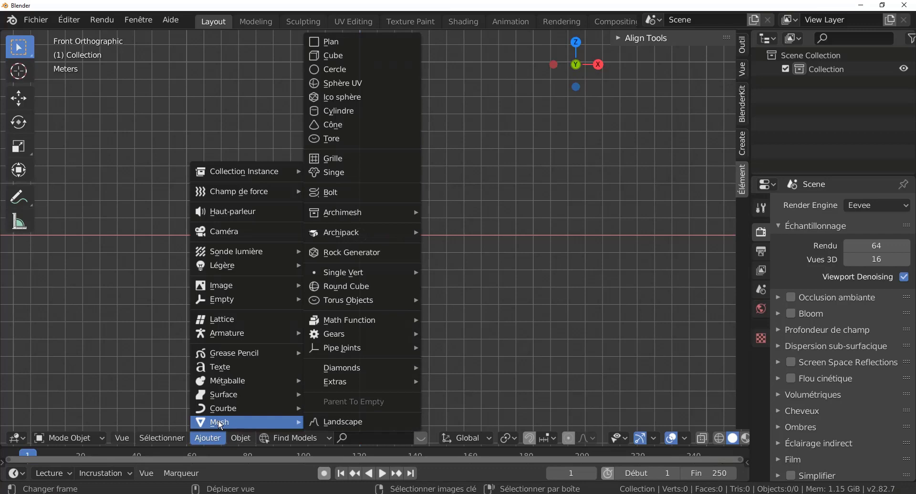
pyautogui.click(323, 43)
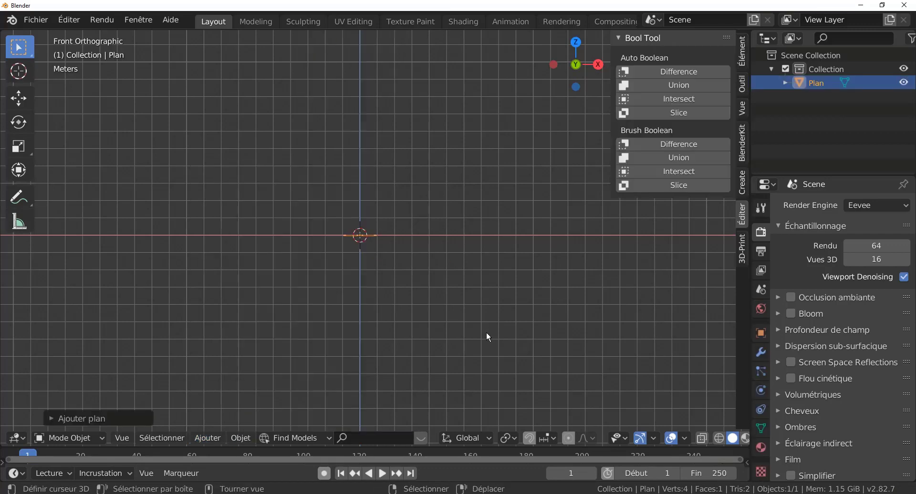
pyautogui.write('rx')
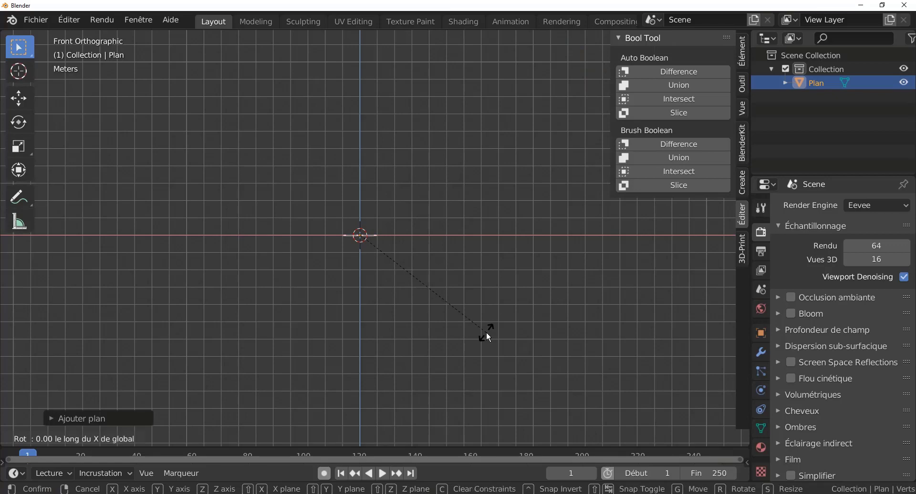
pyautogui.write('90')
pyautogui.press('Return')
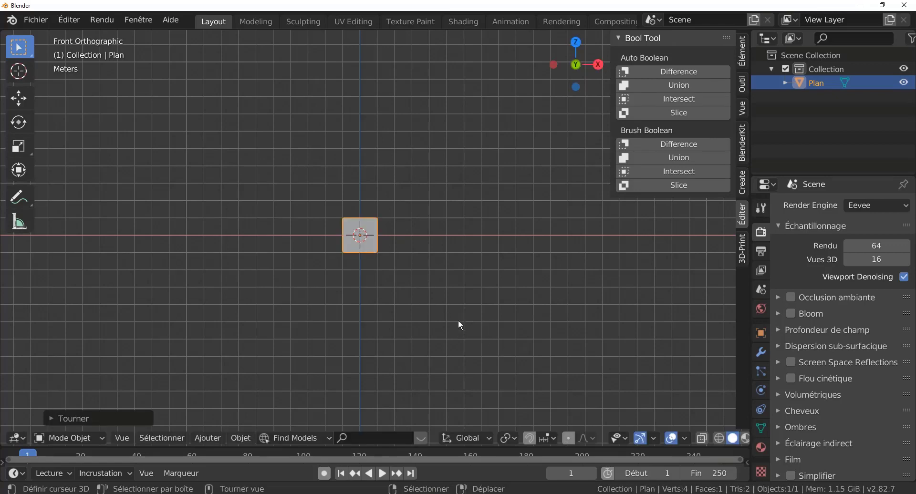
# Cut the plane's face diagonally with the Knife tool from its lower-left corner to its upper-right corner
pyautogui.scroll(4, 402, 259)
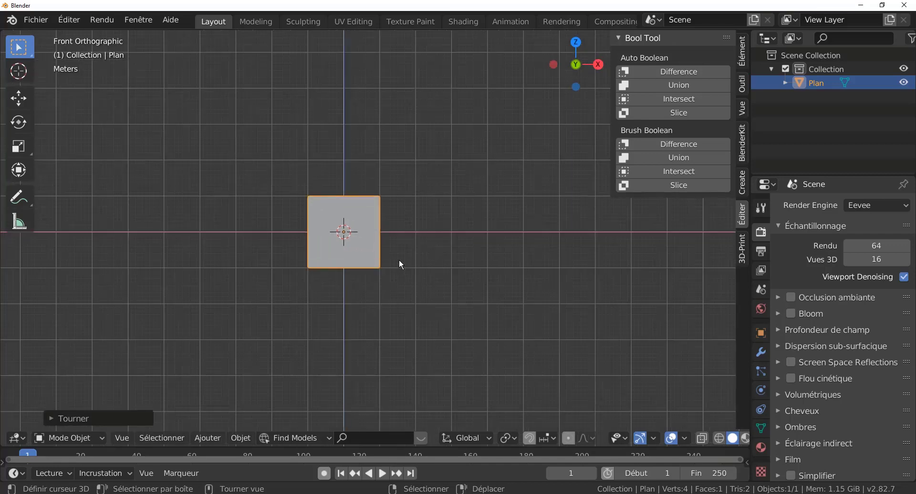
pyautogui.keyDown('shift'); pyautogui.moveTo(460, 313); pyautogui.dragTo(493, 312, button='middle'); pyautogui.keyUp('shift')
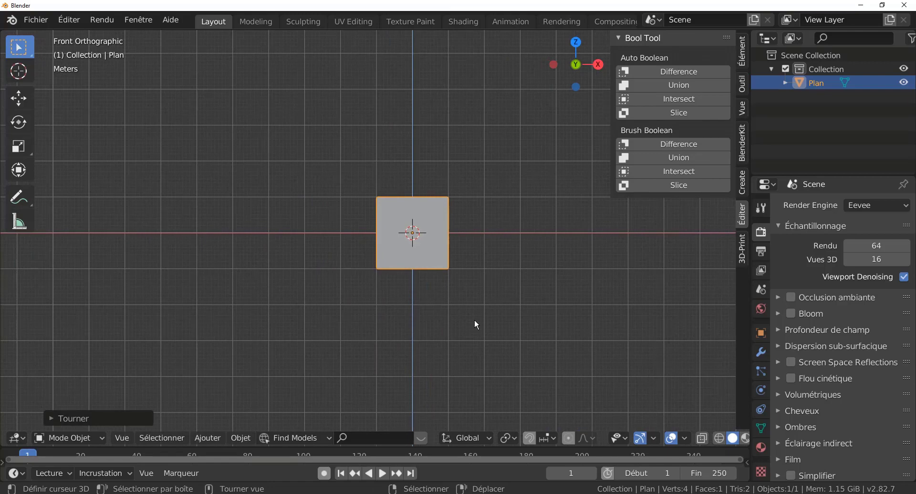
pyautogui.scroll(1, 483, 333)
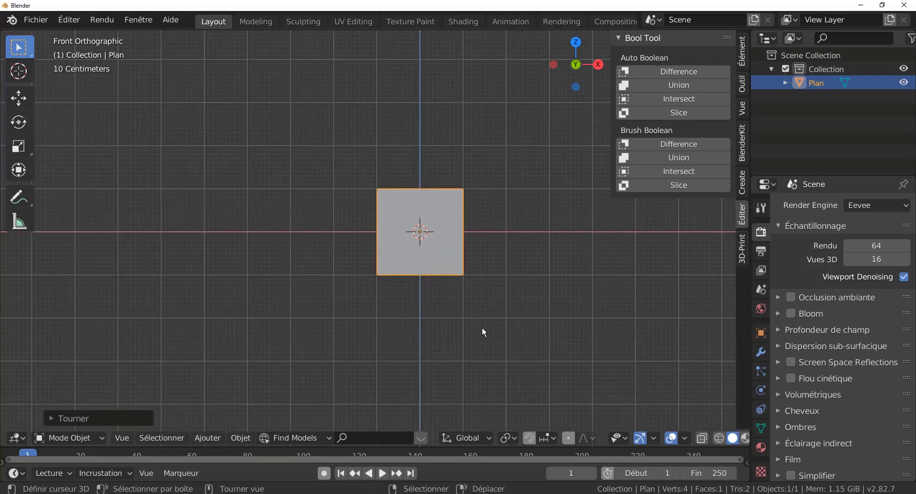
pyautogui.press('Tab')
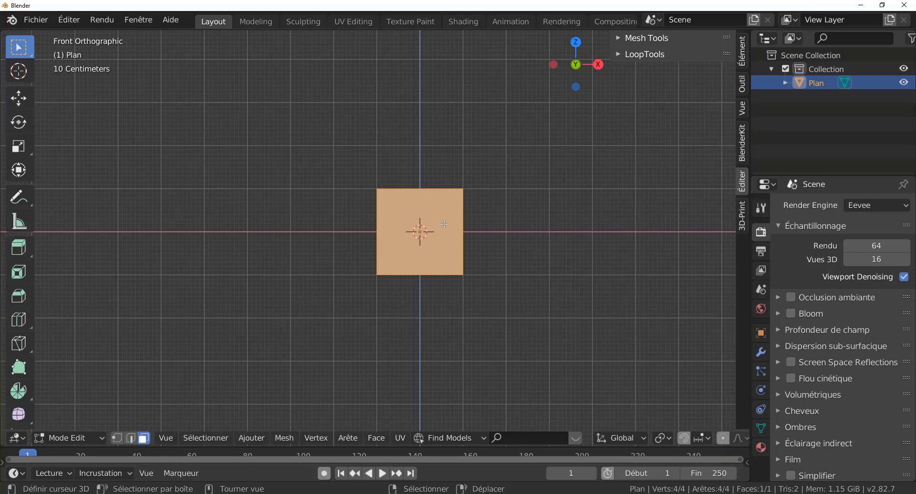
pyautogui.hotkey('alt', 'a')
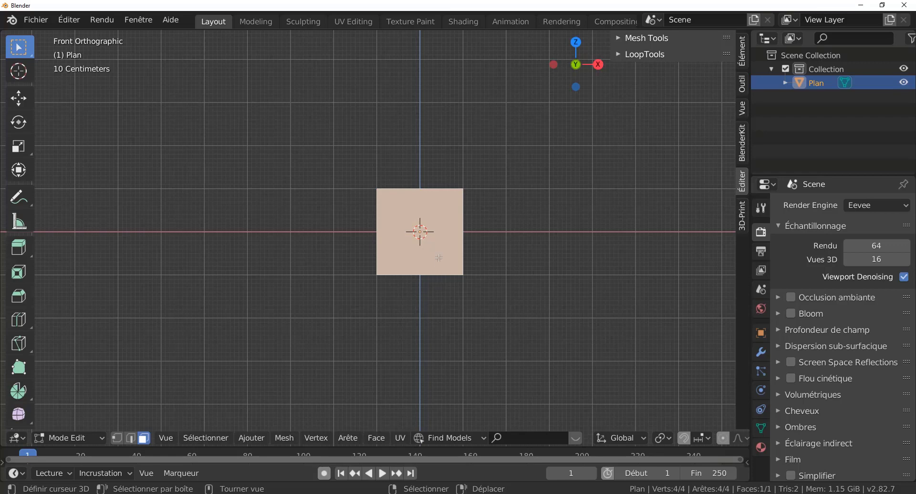
pyautogui.press('k')
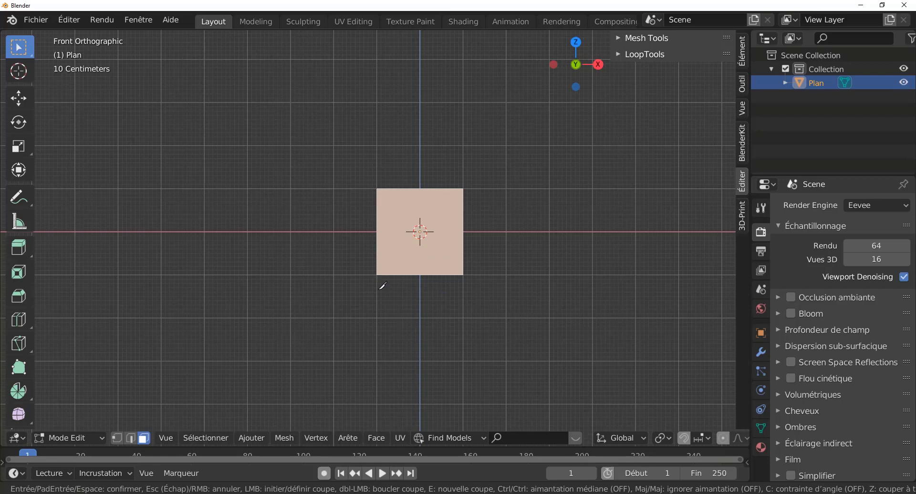
pyautogui.click(377, 275)
pyautogui.click(463, 189)
pyautogui.press('Return')
# Delete the lower-right triangular face of the plane
pyautogui.click(442, 262)
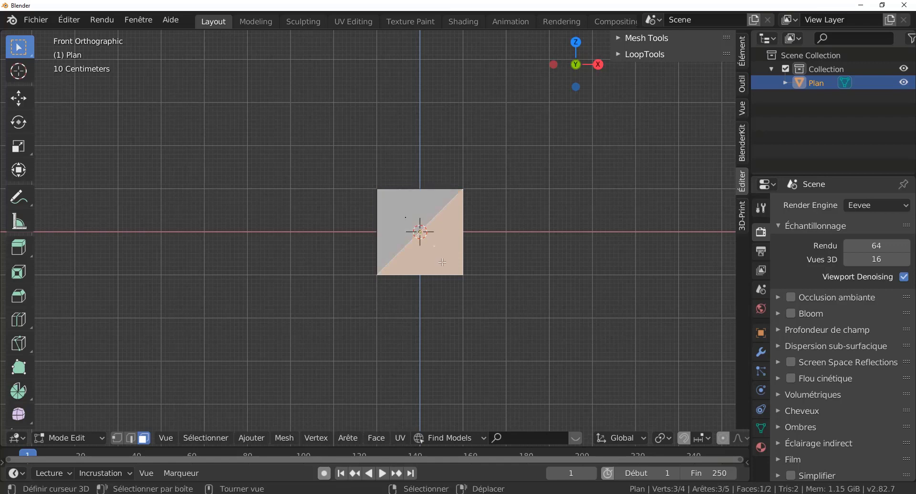
pyautogui.press('x')
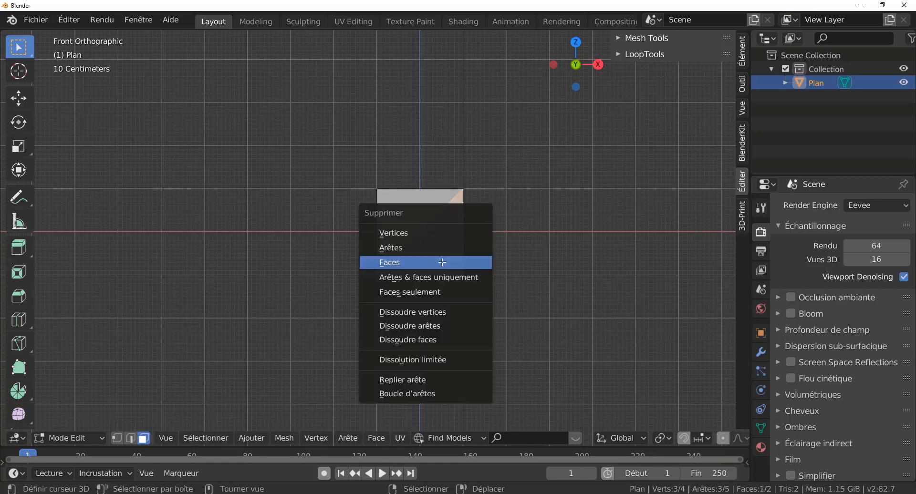
pyautogui.click(443, 262)
pyautogui.scroll(1, 442, 262)
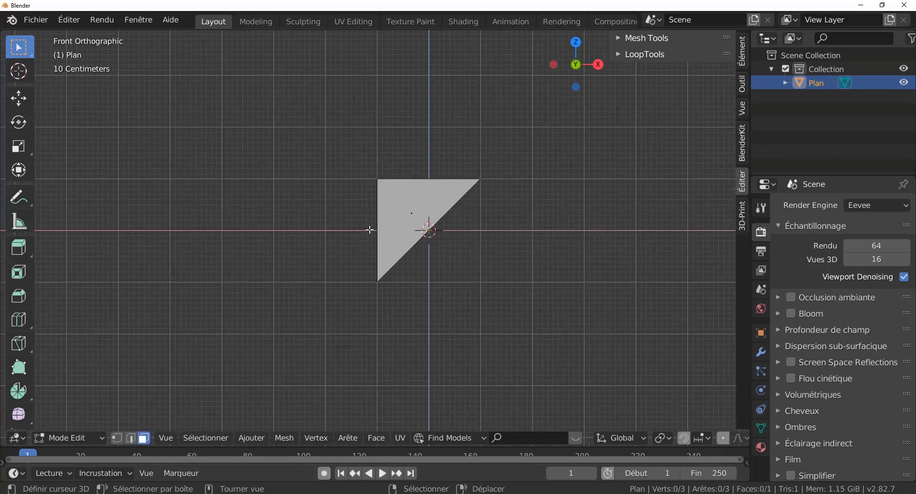
# Extrude the triangle's vertical edge about 4.4 m along negative X to form a beam profile with a mitred end
pyautogui.click(130, 438)
pyautogui.click(392, 209)
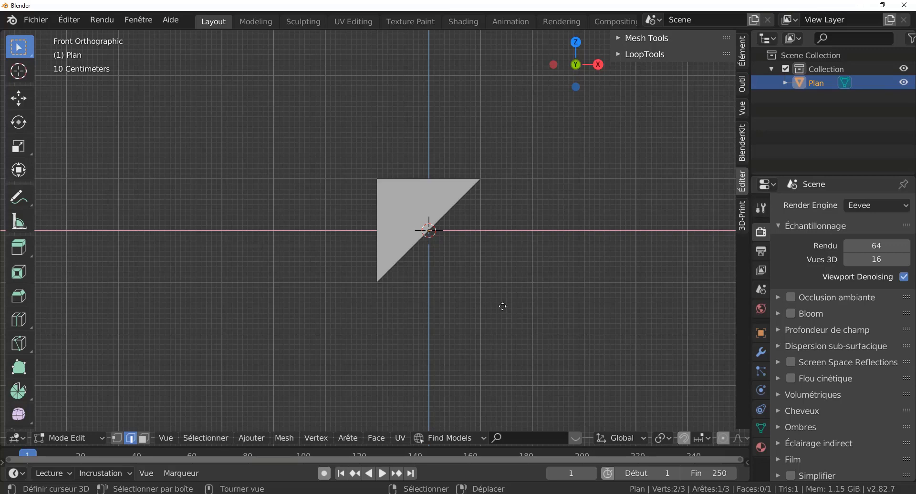
pyautogui.press('e')
pyautogui.press('x')
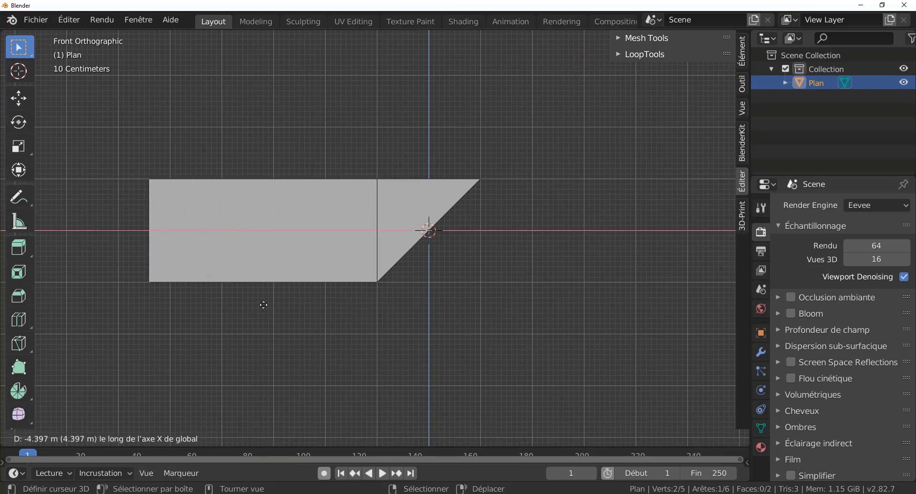
pyautogui.click(268, 304)
# Extrude the whole mitred profile about 0.55 m along its normal to give the beam its thickness
pyautogui.moveTo(439, 284); pyautogui.dragTo(381, 303, button='middle')
pyautogui.press('a')
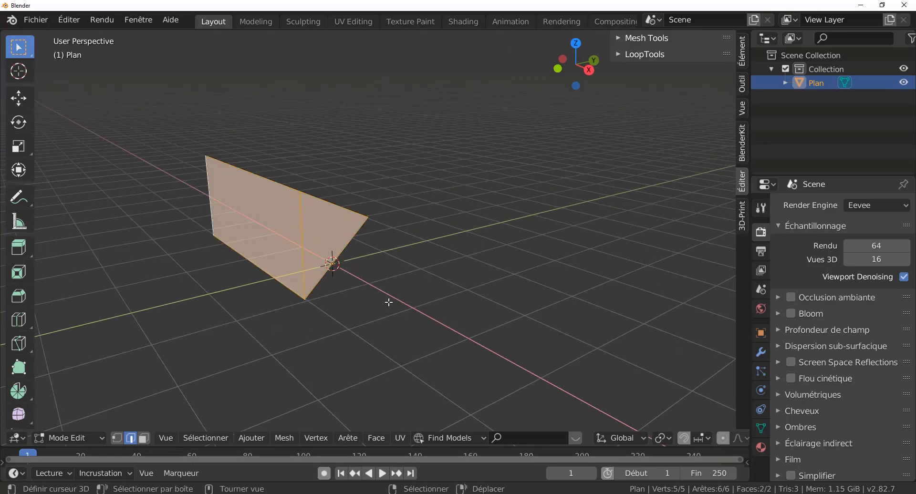
pyautogui.press('e')
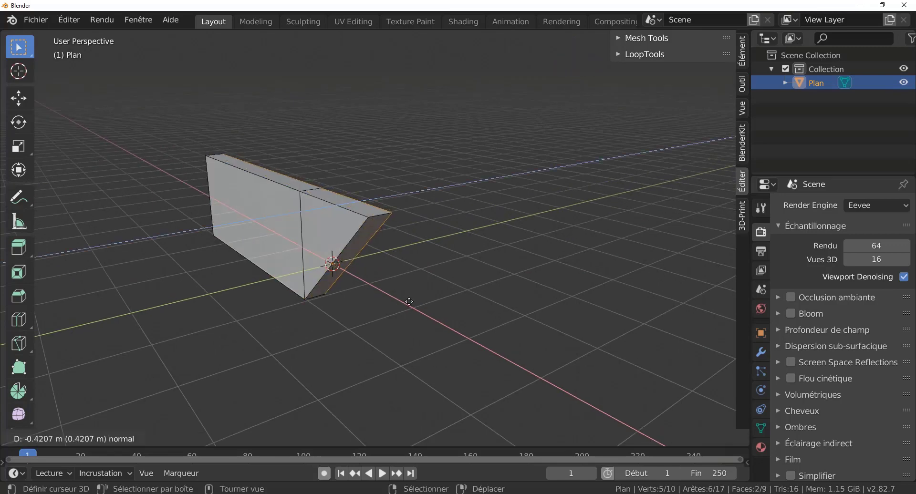
pyautogui.click(415, 300)
pyautogui.moveTo(415, 302); pyautogui.dragTo(413, 282, button='middle')
pyautogui.press('Tab')
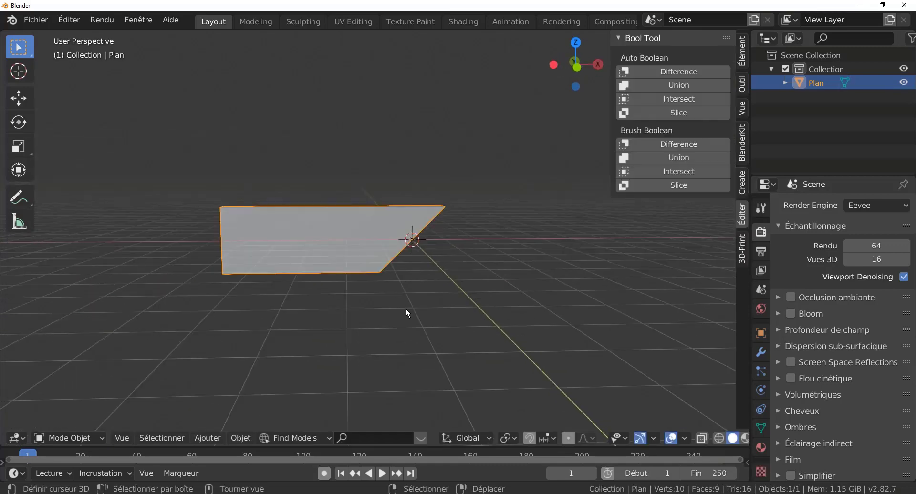
# Duplicate the mitred beam in place without moving or rotating the copy
pyautogui.hotkey('shift', 'd')
pyautogui.rightClick(427, 328)
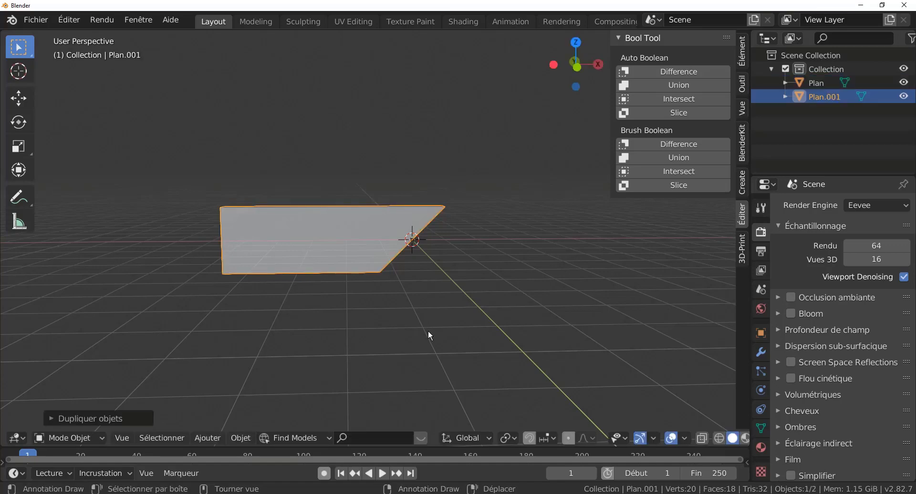
pyautogui.press('r')
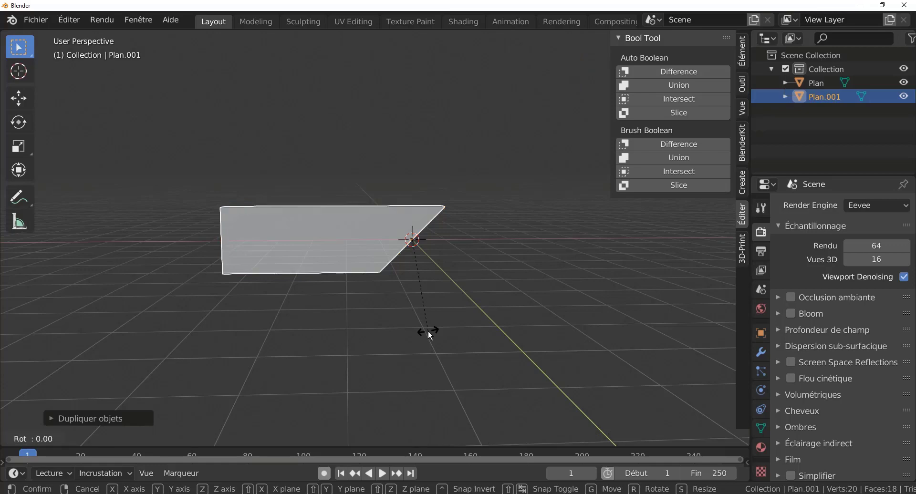
pyautogui.rightClick(428, 330)
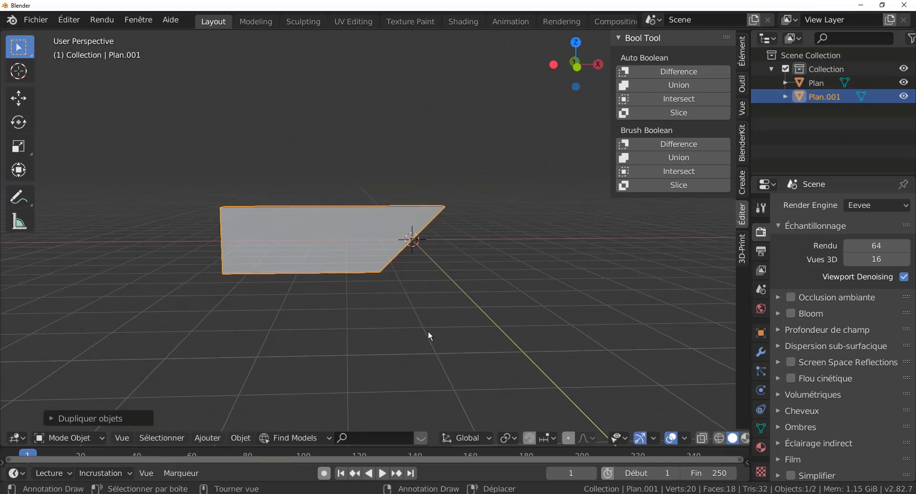
pyautogui.keyDown('shift'); pyautogui.moveTo(531, 326); pyautogui.dragTo(544, 344, button='middle'); pyautogui.keyUp('shift')
# In the front view, mirror the original beam, Plan, vertically by scaling it to -1 on Z
pyautogui.click(337, 249)
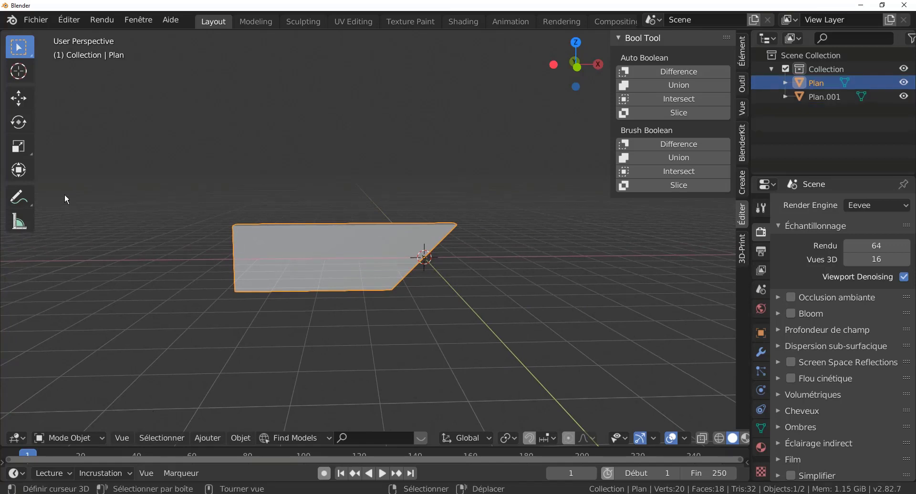
pyautogui.click(19, 145)
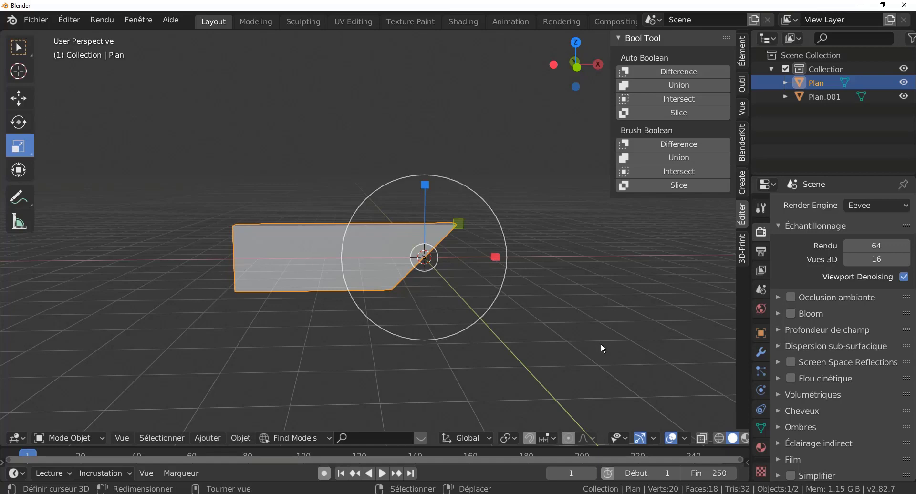
pyautogui.press('KP_1')
pyautogui.scroll(1, 403, 263)
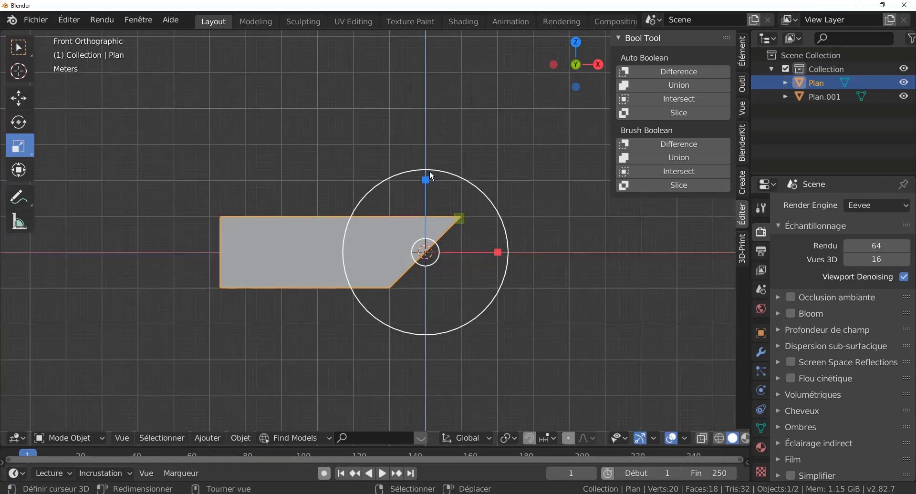
pyautogui.click(425, 178)
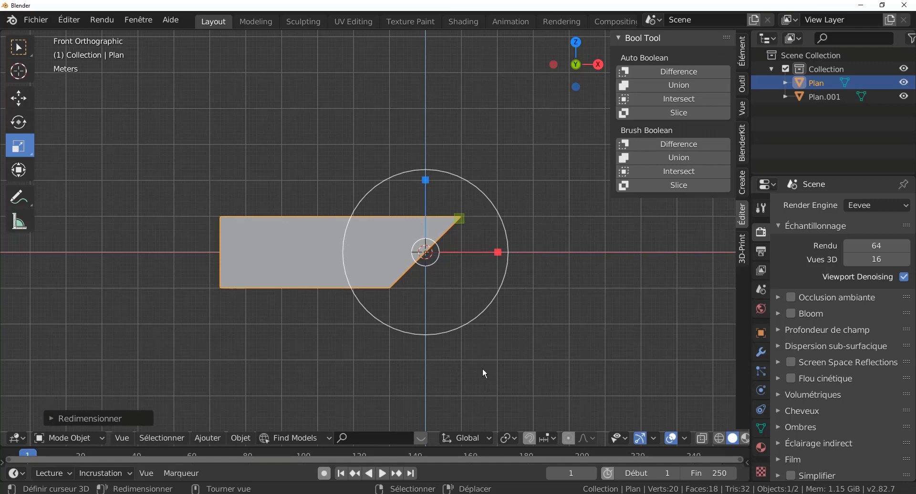
pyautogui.press('g')
pyautogui.press('Escape')
pyautogui.click(96, 416)
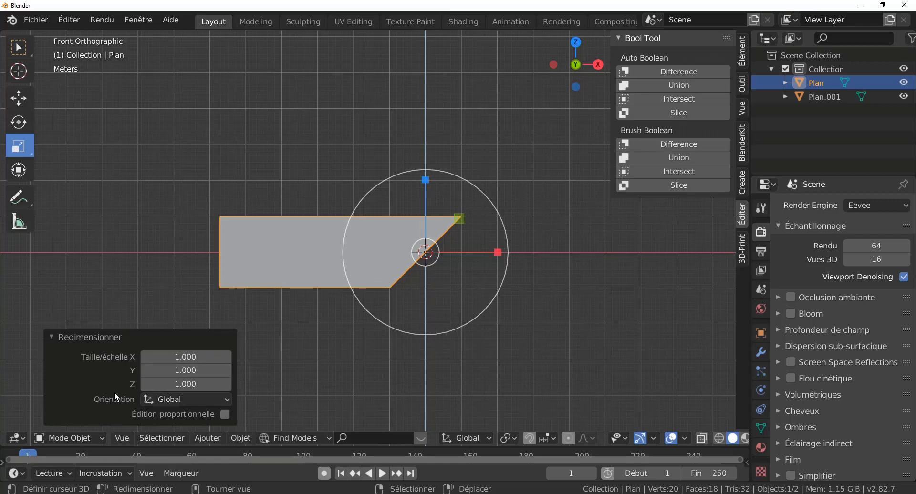
pyautogui.click(186, 384)
pyautogui.write('-1')
pyautogui.press('Return')
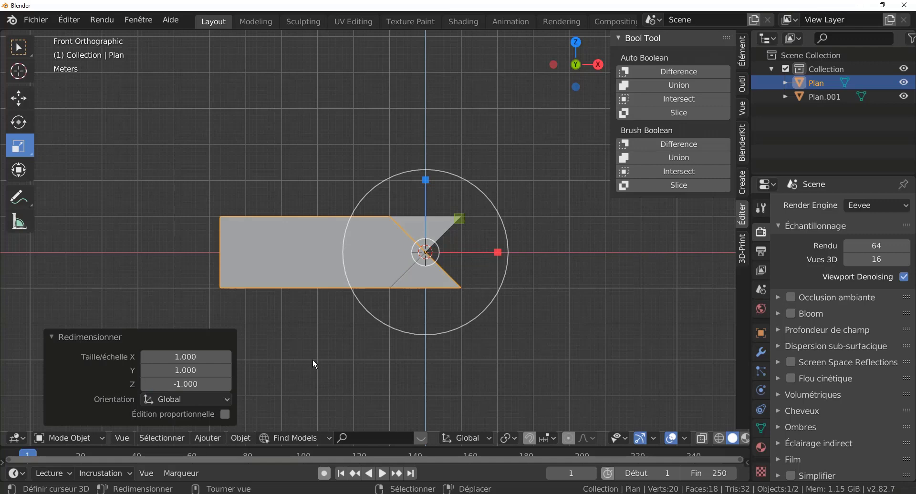
pyautogui.press('r')
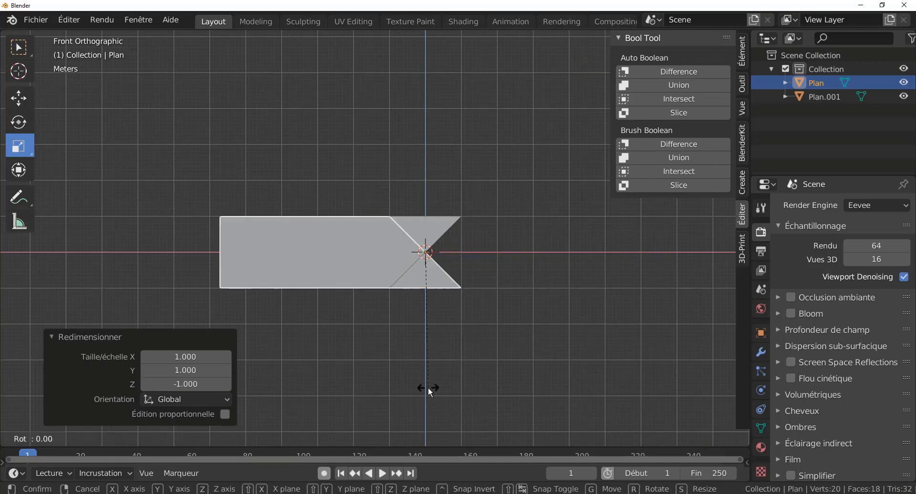
pyautogui.write('y')
pyautogui.write('90')
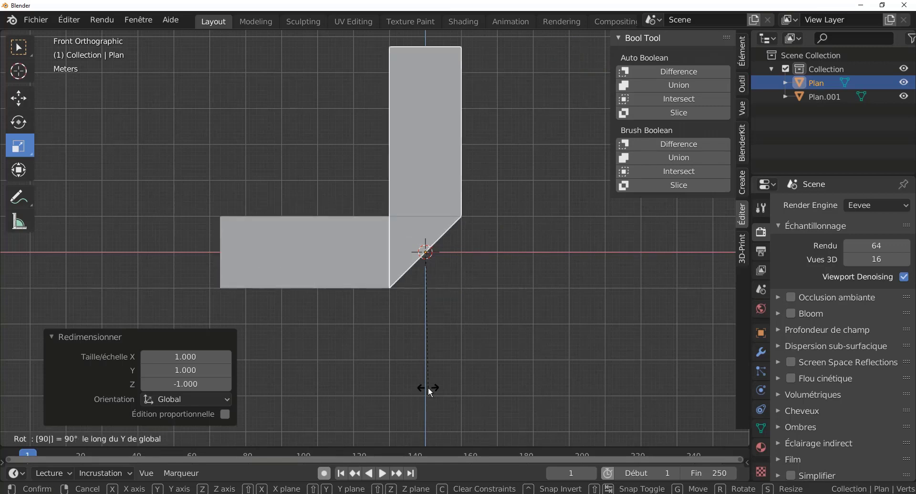
pyautogui.press('Return')
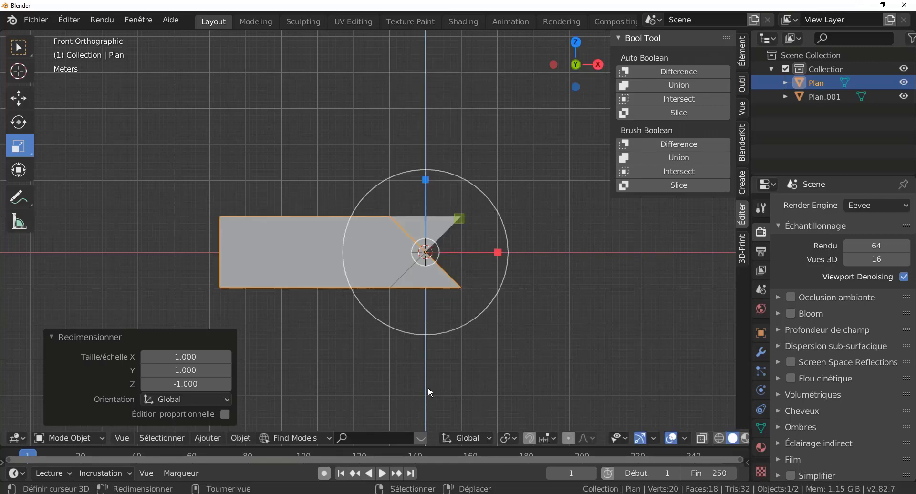
# Rotate the mirrored beam -90° about the Y axis so the two mitred ends meet in a corner
pyautogui.press('r')
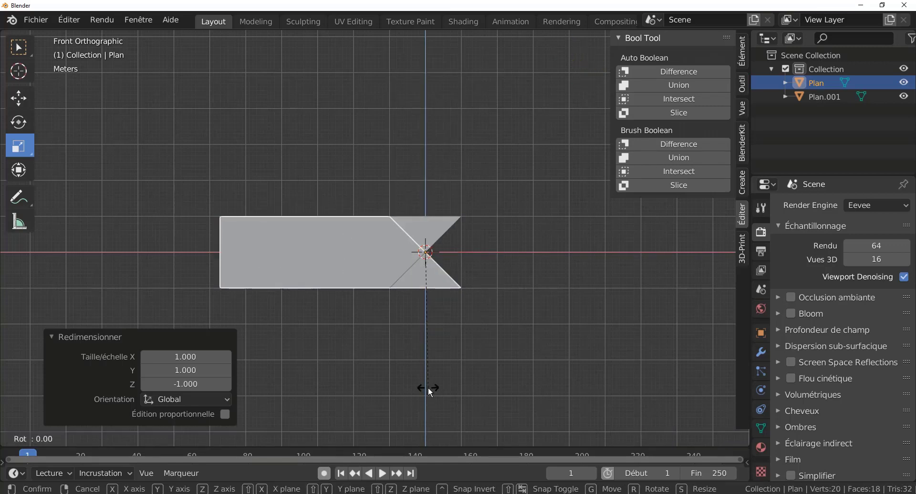
pyautogui.write('y-90')
pyautogui.press('Return')
pyautogui.moveTo(507, 334); pyautogui.dragTo(448, 268, button='middle')
# Isolate the vertical beam in local view and open its mesh for editing
pyautogui.press('Tab')
pyautogui.click(428, 336)
pyautogui.click(484, 308)
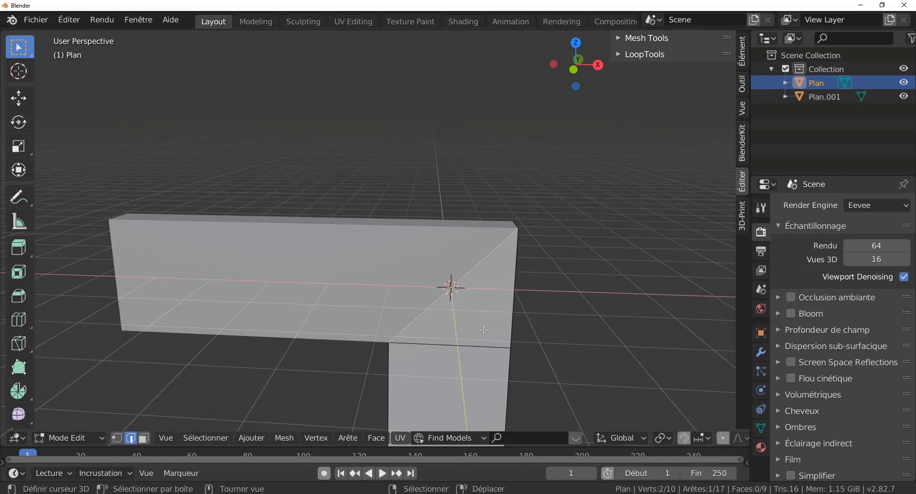
pyautogui.press('Tab')
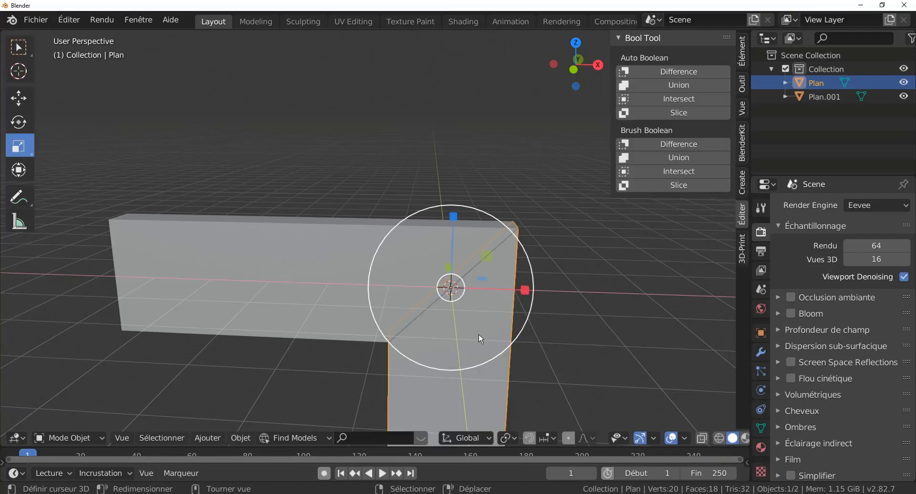
pyautogui.press('KP_Divide')
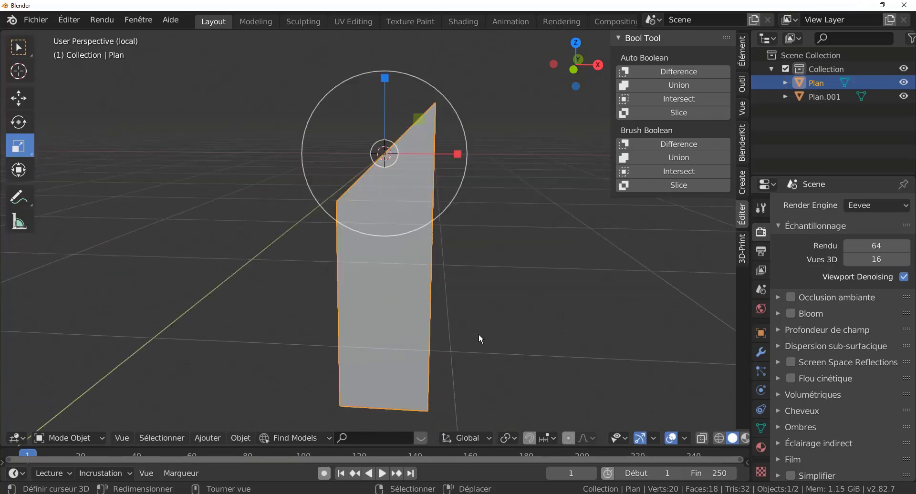
pyautogui.moveTo(479, 334); pyautogui.dragTo(501, 303, button='middle')
pyautogui.press('Tab')
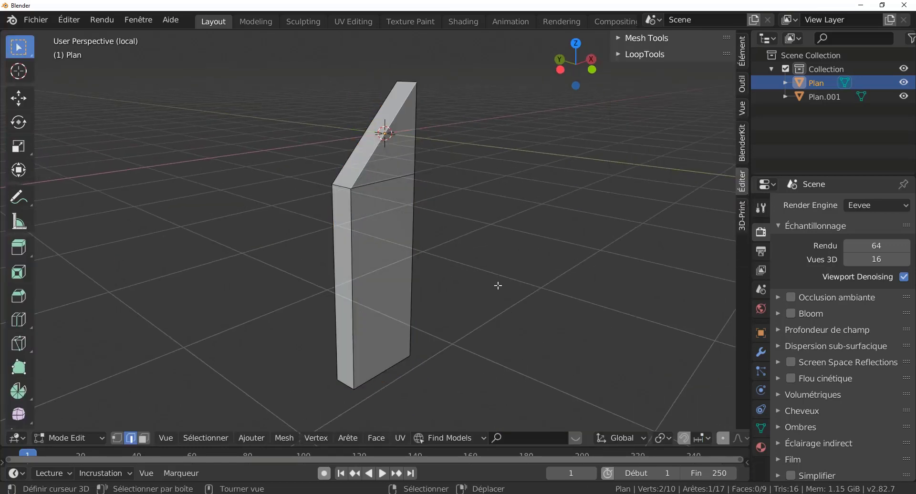
pyautogui.keyDown('shift'); pyautogui.moveTo(484, 217); pyautogui.dragTo(499, 338, button='middle'); pyautogui.keyUp('shift')
pyautogui.scroll(2, 421, 302)
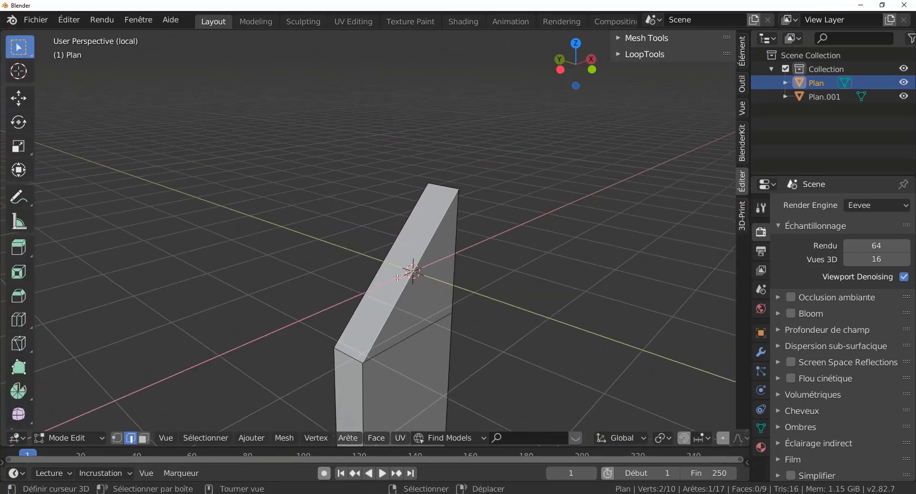
# Select the sloped mitre face of the isolated beam in face selection mode
pyautogui.press('Tab')
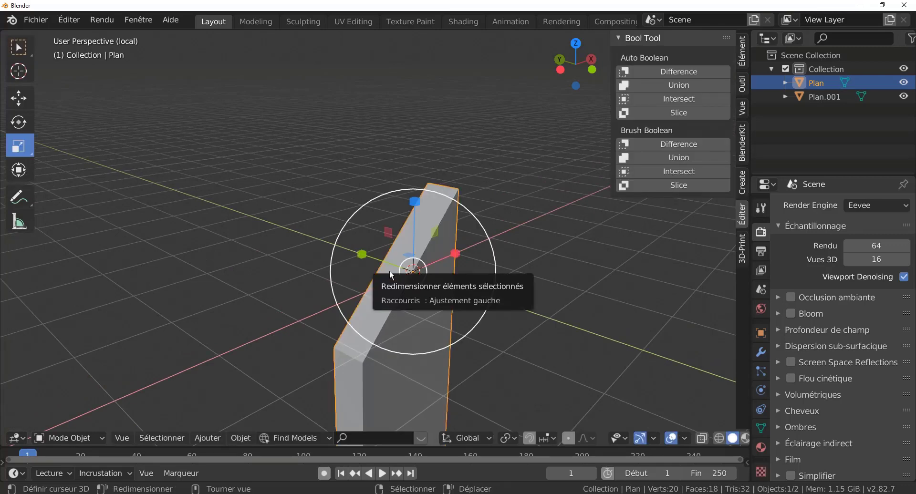
pyautogui.press('Tab')
pyautogui.click(144, 438)
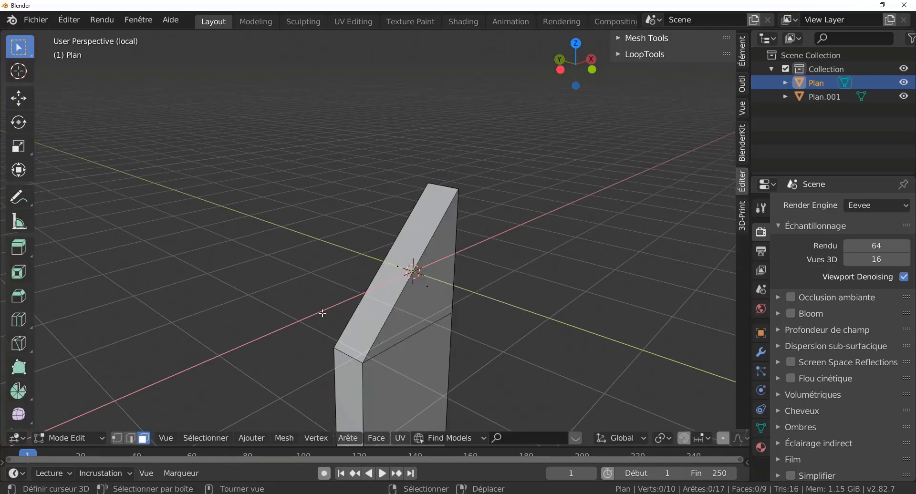
pyautogui.click(376, 278)
pyautogui.moveTo(487, 318); pyautogui.dragTo(468, 315, button='middle')
pyautogui.moveTo(341, 329); pyautogui.dragTo(352, 353, button='middle')
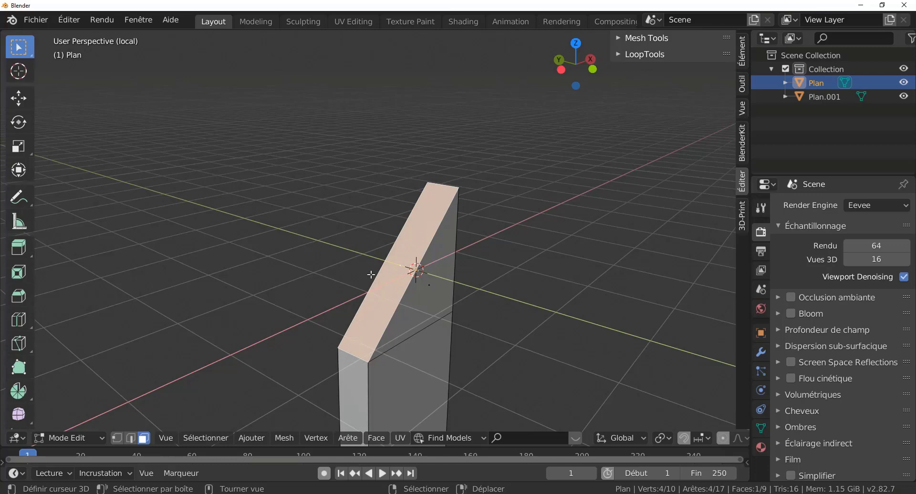
pyautogui.moveTo(371, 325); pyautogui.dragTo(382, 369, button='middle')
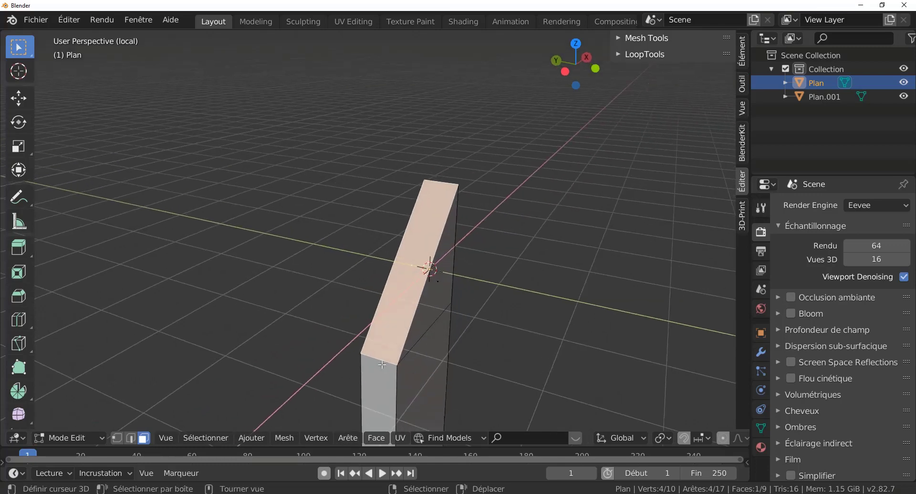
# Add two evenly spaced loop cuts lengthwise around the beam to divide its thickness into thirds
pyautogui.hotkey('ctrl', 'r')
pyautogui.scroll(1, 382, 361)
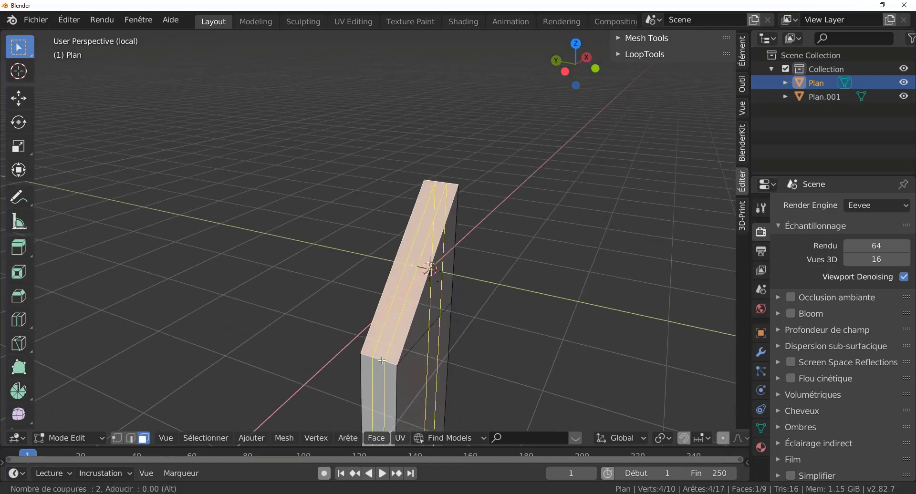
pyautogui.click(382, 361)
pyautogui.rightClick(380, 365)
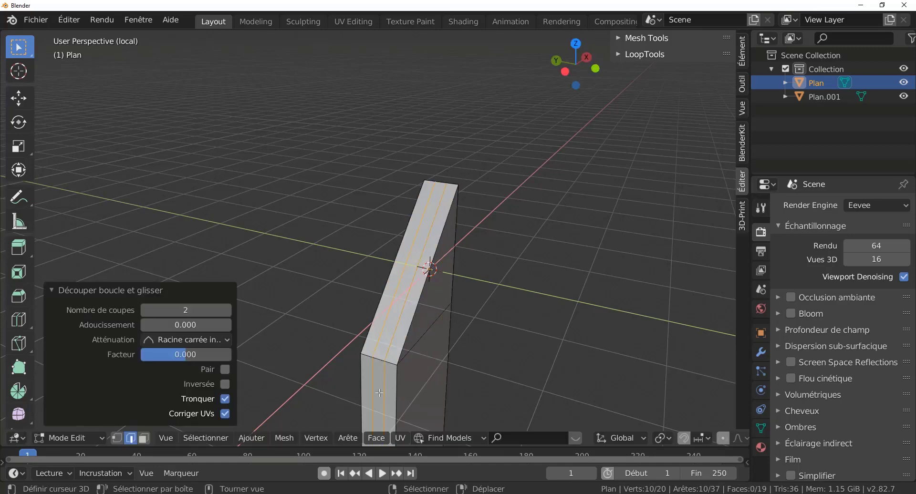
pyautogui.moveTo(429, 374); pyautogui.dragTo(392, 386, button='middle')
pyautogui.scroll(1, 408, 339)
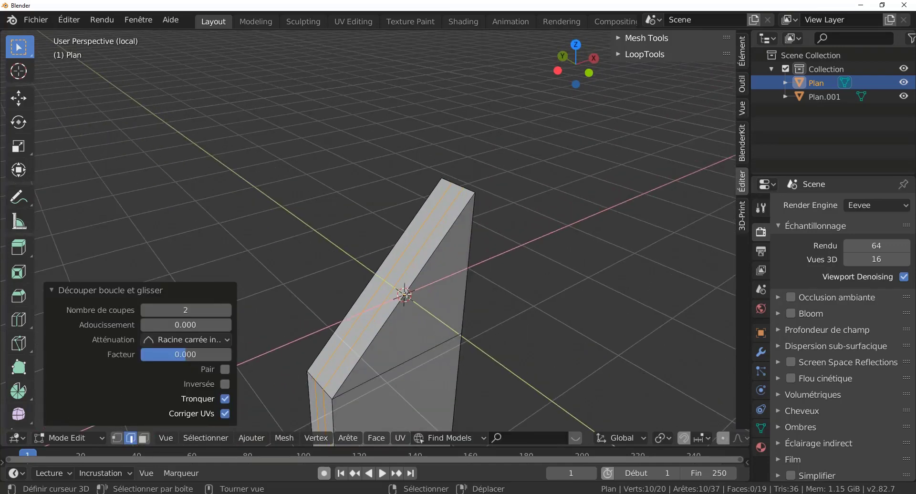
pyautogui.hotkey('ctrl', 'r')
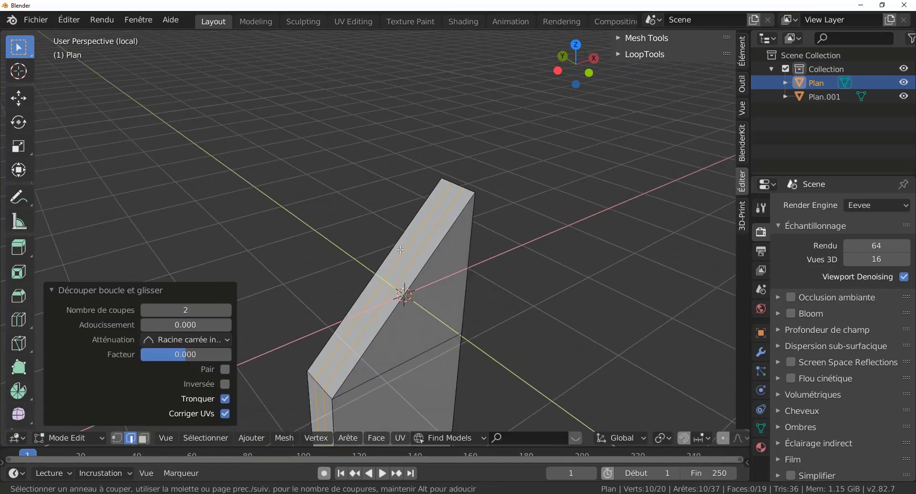
pyautogui.moveTo(561, 314)
pyautogui.mouseDown(button='middle')
pyautogui.moveTo(579, 319)
pyautogui.moveTo(497, 299)
pyautogui.moveTo(564, 306)
pyautogui.mouseUp(button='middle')
pyautogui.moveTo(480, 286); pyautogui.dragTo(506, 287, button='middle')
pyautogui.moveTo(475, 315); pyautogui.dragTo(554, 345, button='middle')
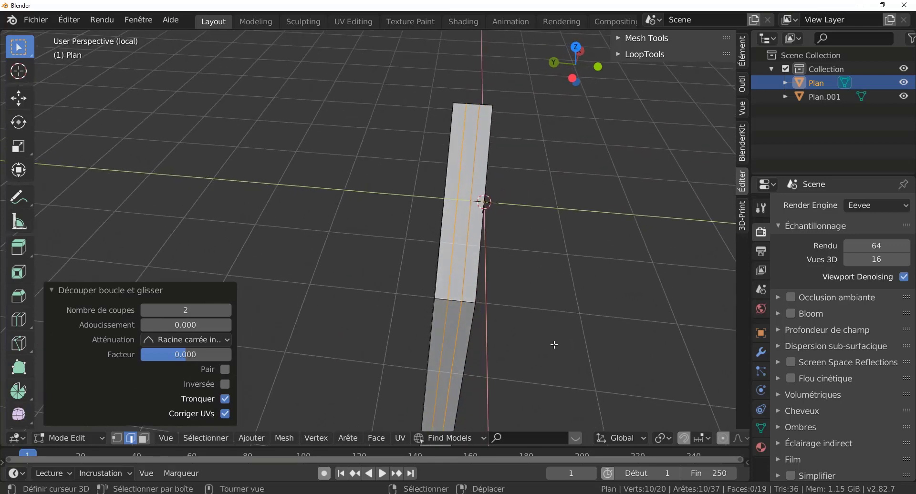
# Knife-cut straight across the sloped mitre face at its midpoint to split its three strips into upper and lower halves
pyautogui.press('KP_7')
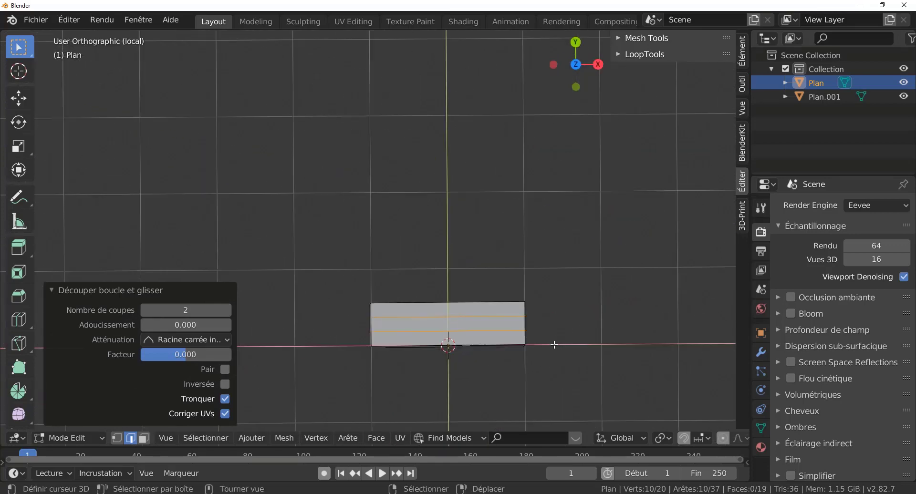
pyautogui.moveTo(455, 352); pyautogui.dragTo(439, 201, button='middle')
pyautogui.press('KP_7')
pyautogui.scroll(3, 439, 201)
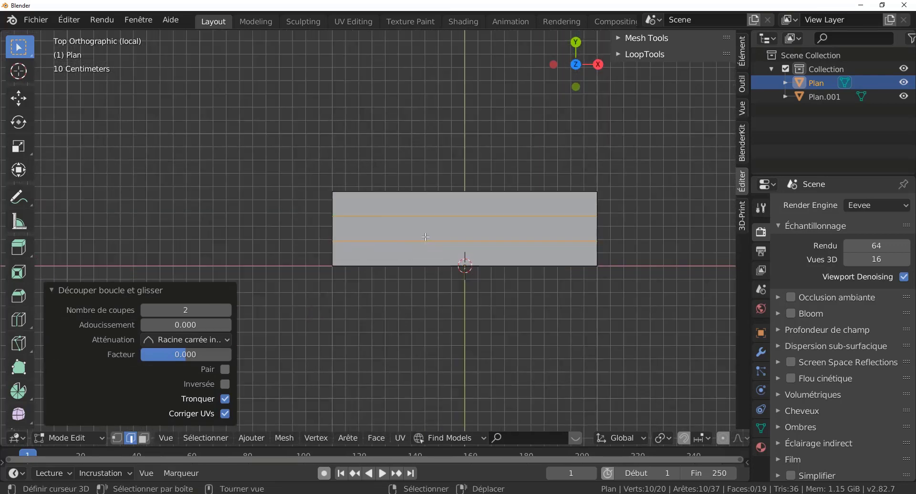
pyautogui.scroll(1, 476, 202)
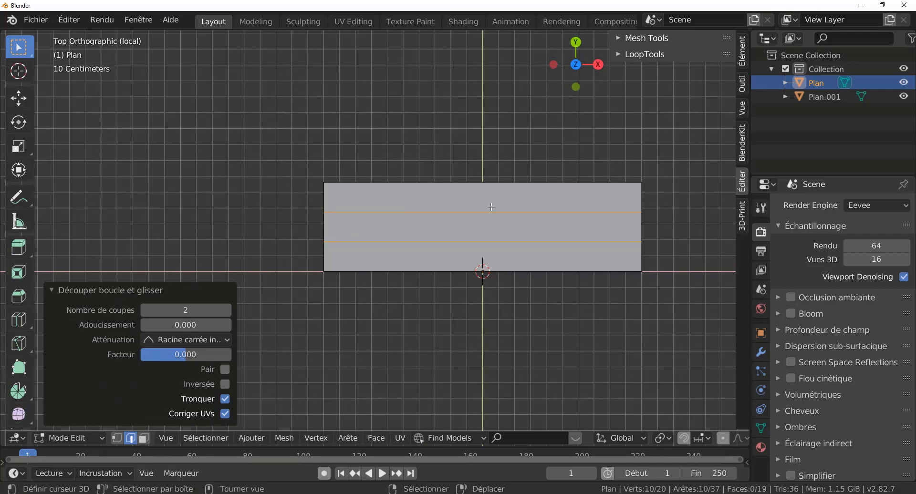
pyautogui.press('k')
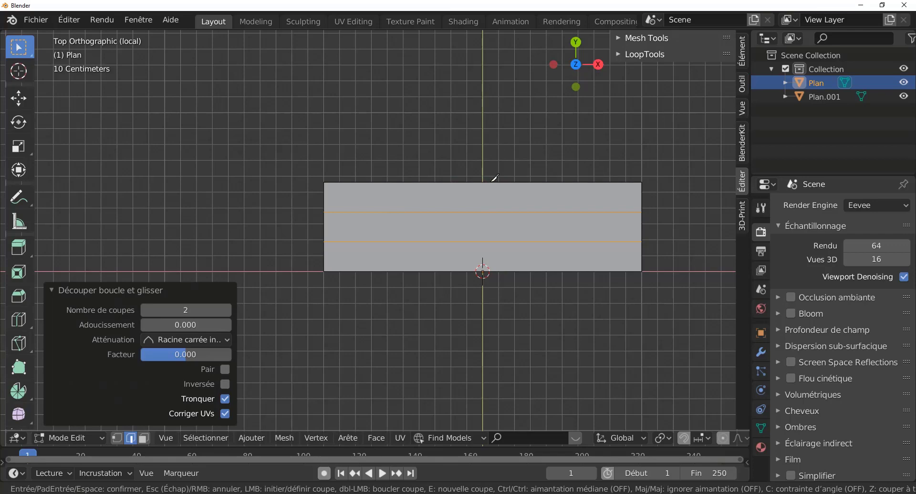
pyautogui.click(483, 182)
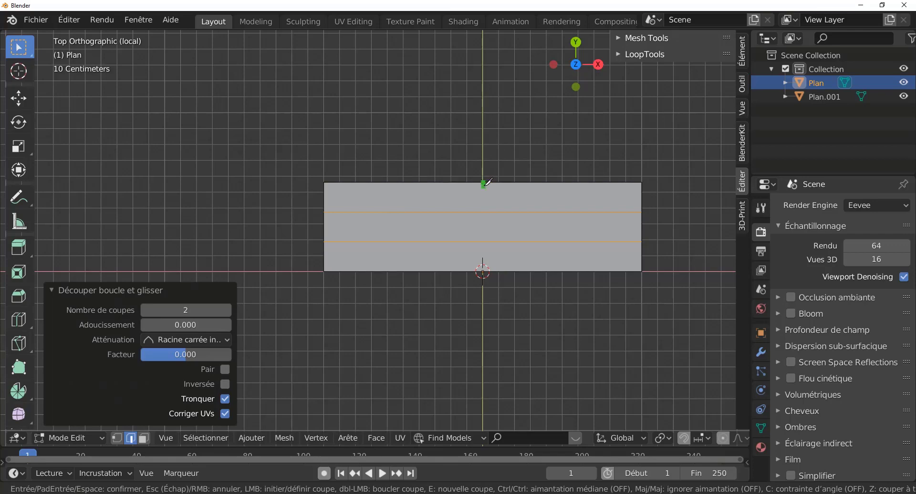
pyautogui.click(483, 271)
pyautogui.press('Return')
pyautogui.moveTo(469, 316); pyautogui.dragTo(475, 246, button='middle')
pyautogui.moveTo(485, 209); pyautogui.dragTo(470, 228, button='middle')
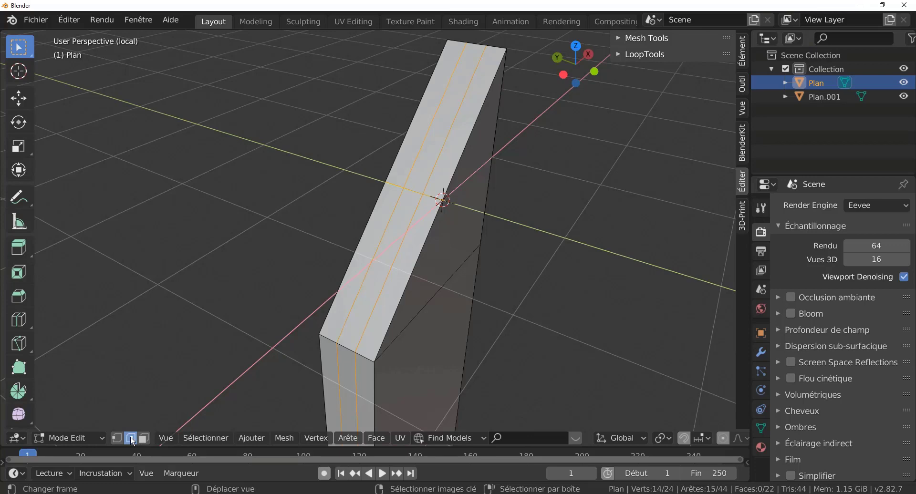
# Extrude the middle strip's lower mitre face and raise it 0.876 m along global Z, with both beams shown in X-ray front view
pyautogui.click(144, 438)
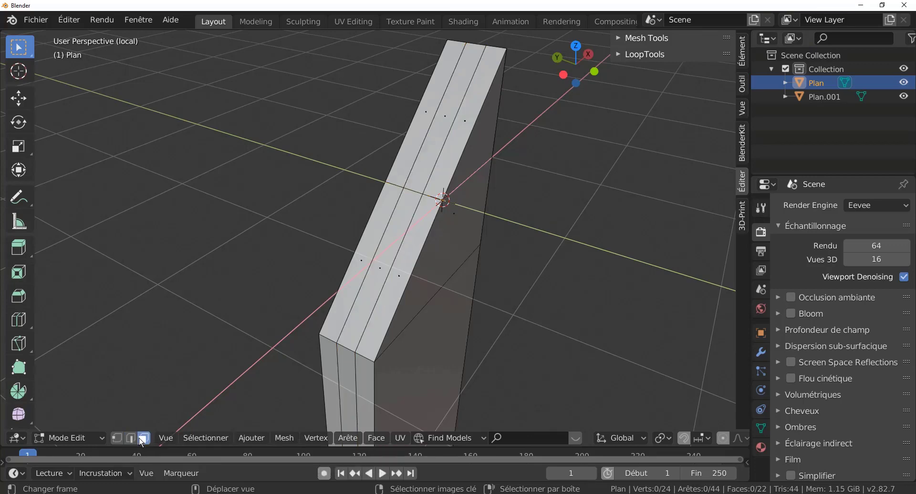
pyautogui.click(393, 250)
pyautogui.moveTo(420, 252); pyautogui.dragTo(415, 320, button='middle')
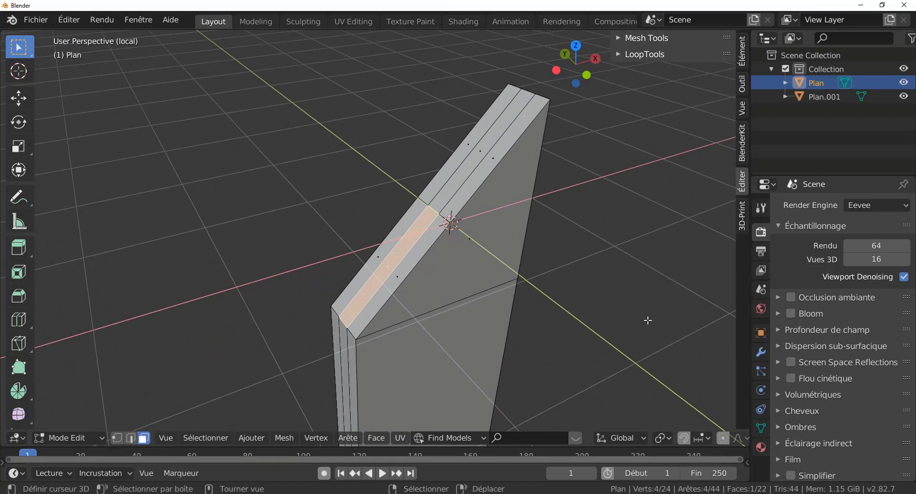
pyautogui.press('KP_1')
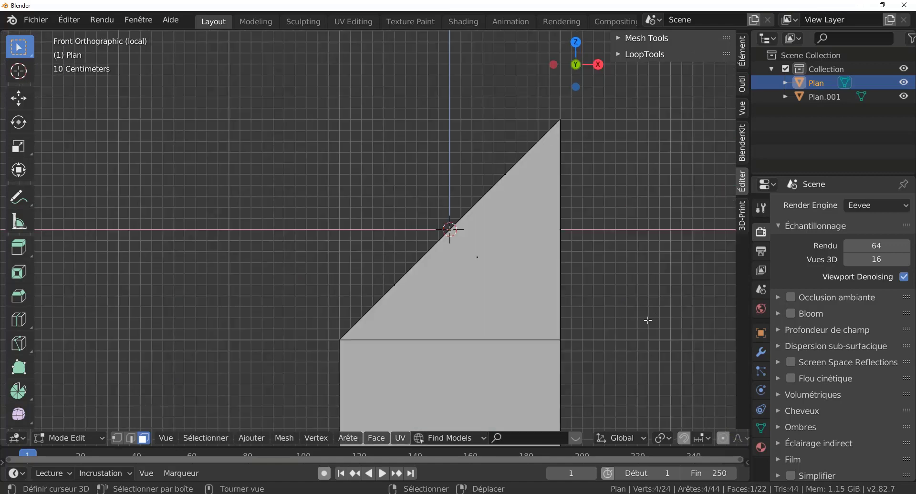
pyautogui.press('KP_Divide')
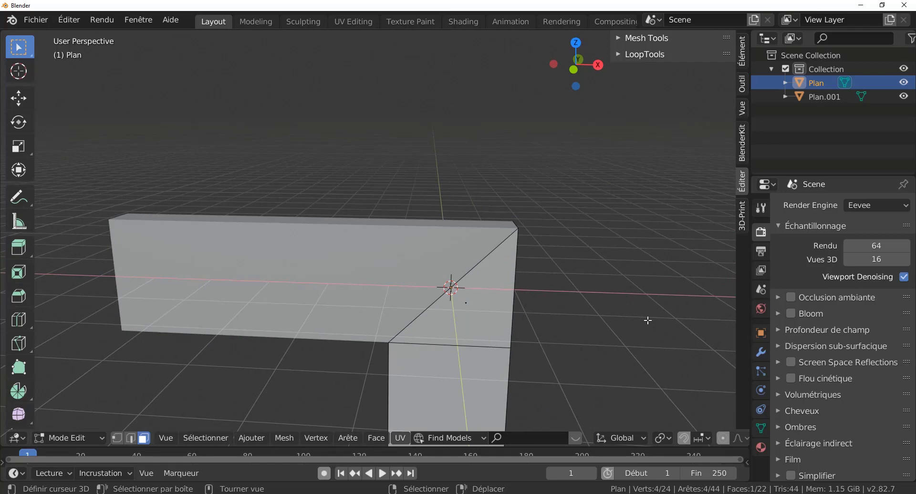
pyautogui.press('KP_1')
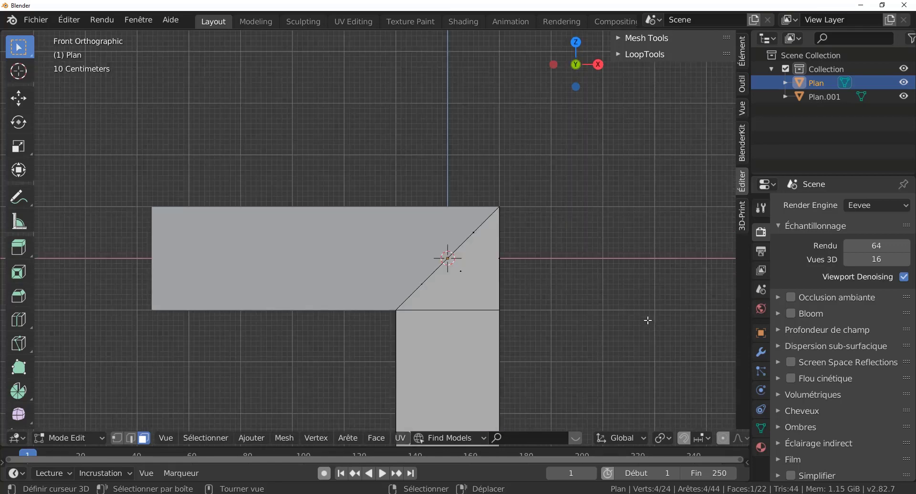
pyautogui.hotkey('alt', 'z')
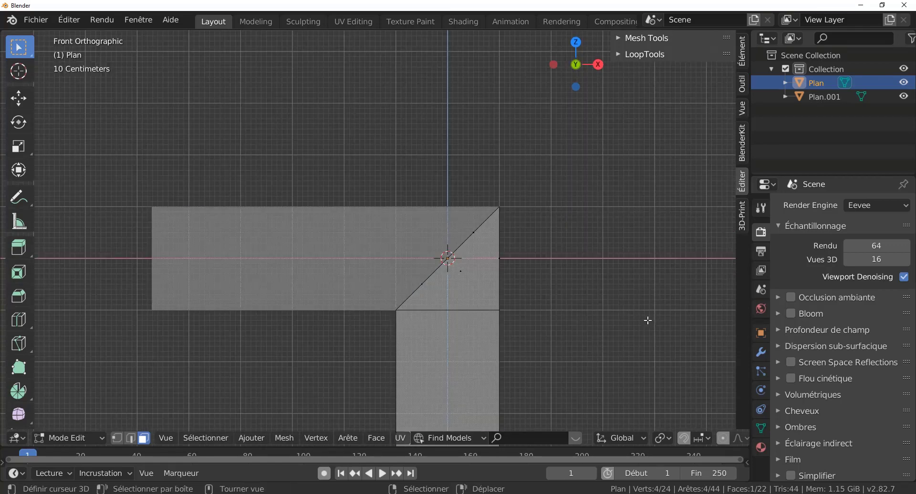
pyautogui.scroll(1, 576, 327)
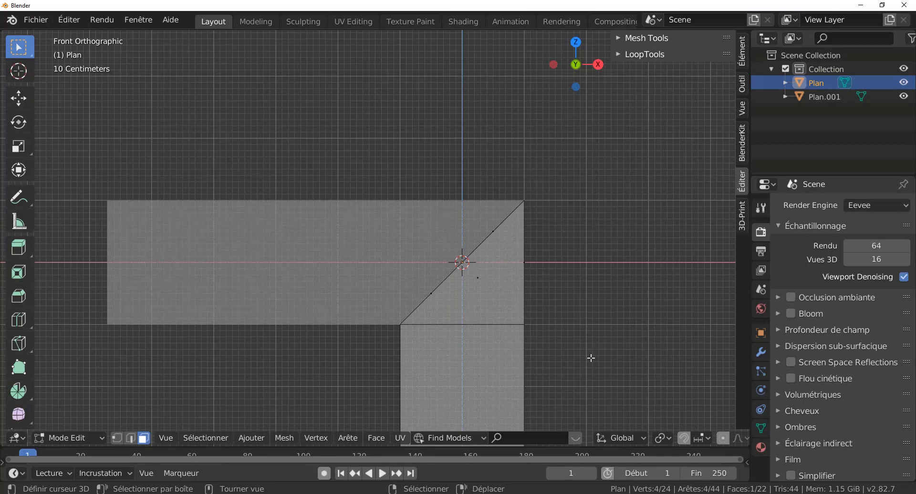
pyautogui.press('e')
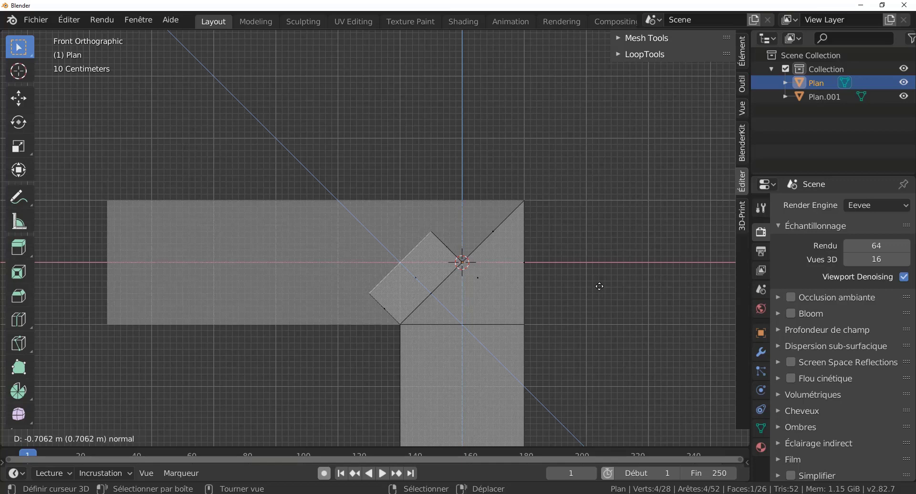
pyautogui.rightClick(601, 281)
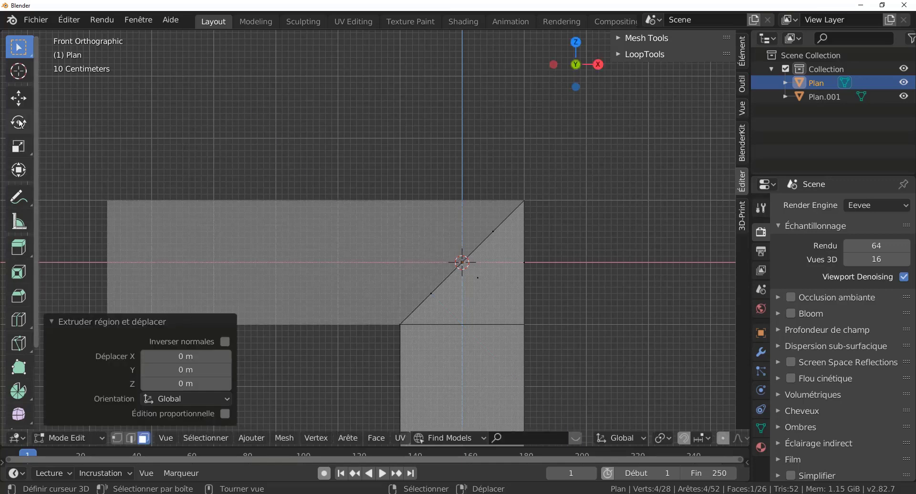
pyautogui.click(18, 98)
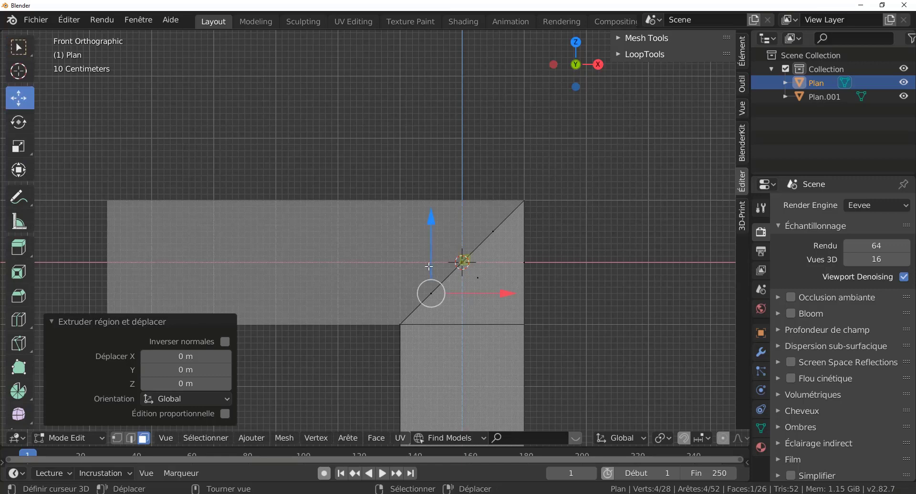
pyautogui.moveTo(432, 233); pyautogui.dragTo(451, 169)
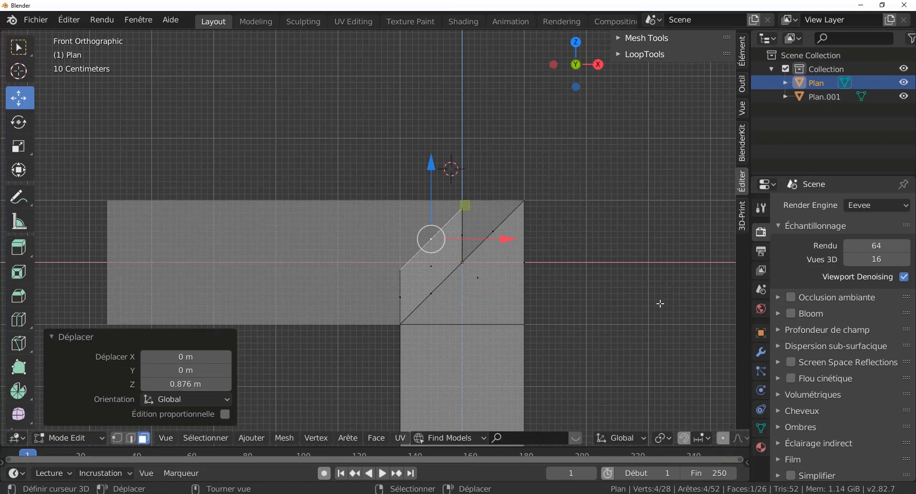
pyautogui.press('r')
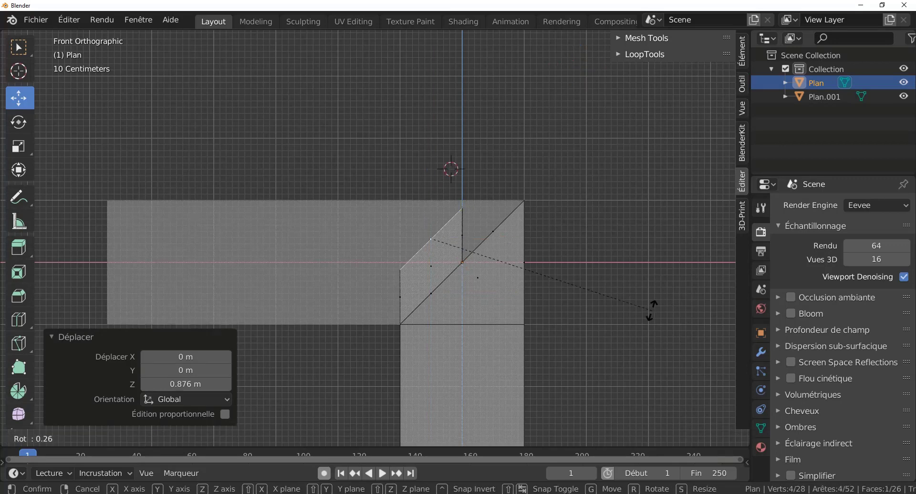
pyautogui.rightClick(519, 411)
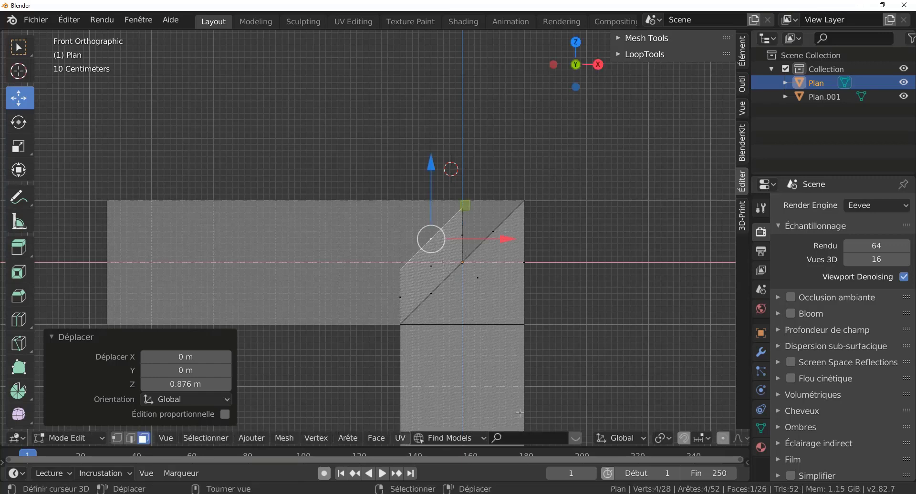
pyautogui.scroll(2, 440, 273)
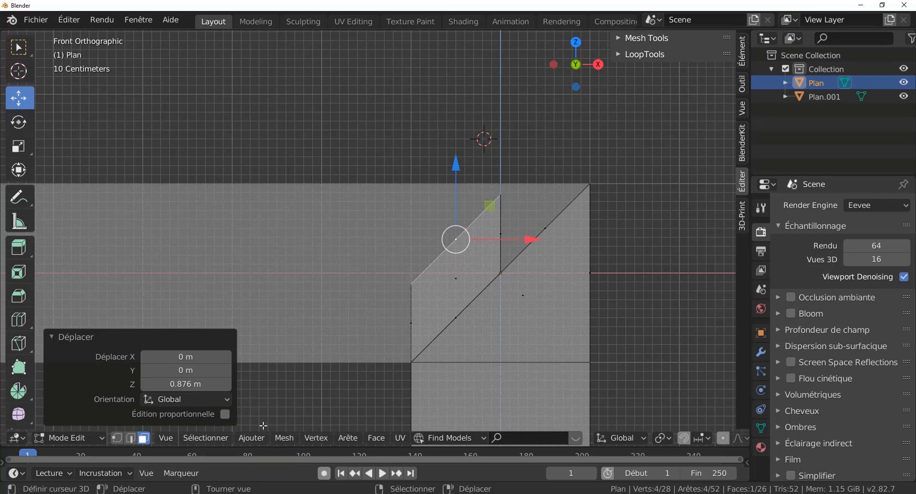
pyautogui.click(283, 439)
pyautogui.moveTo(304, 424)
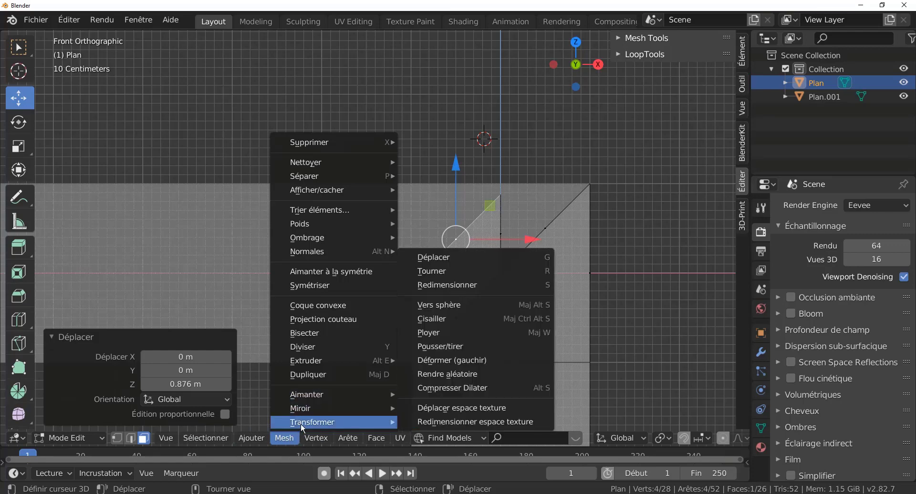
pyautogui.click(443, 320)
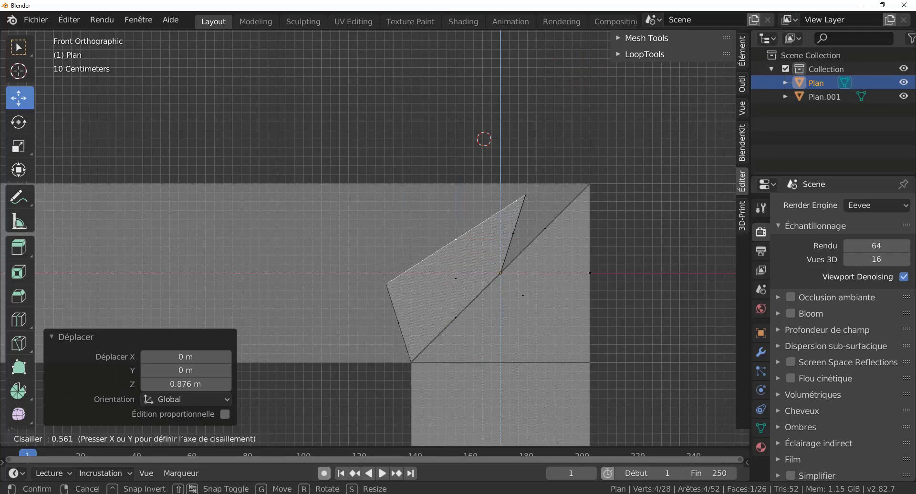
pyautogui.press('Escape')
# Leave mesh editing and rotate both beams together 90° about the global Y axis
pyautogui.scroll(-5, 536, 312)
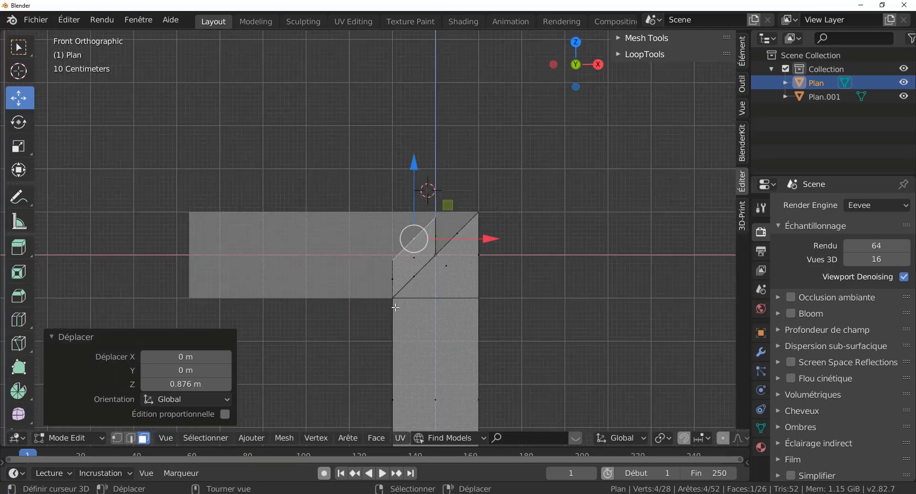
pyautogui.scroll(-2, 568, 328)
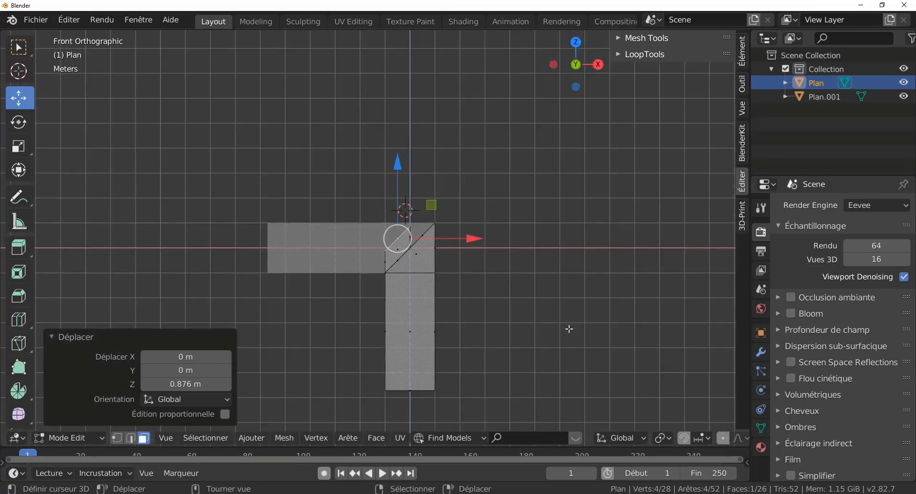
pyautogui.press('Tab')
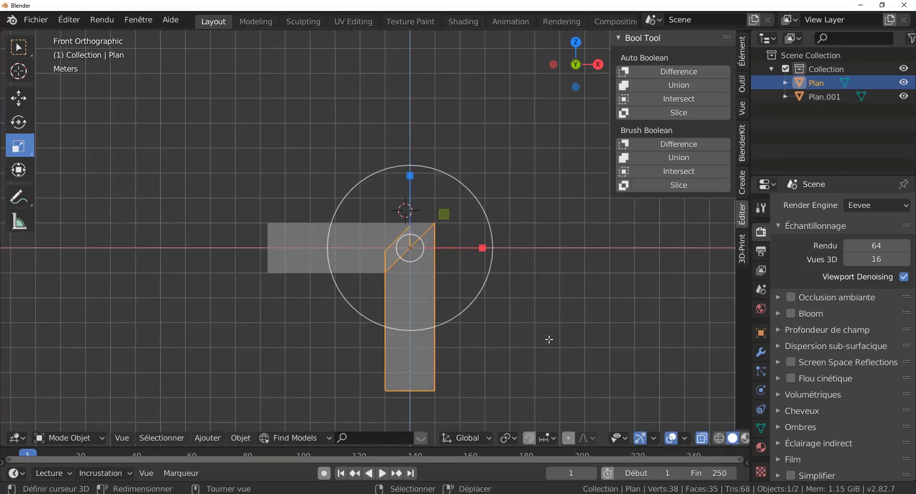
pyautogui.press('a')
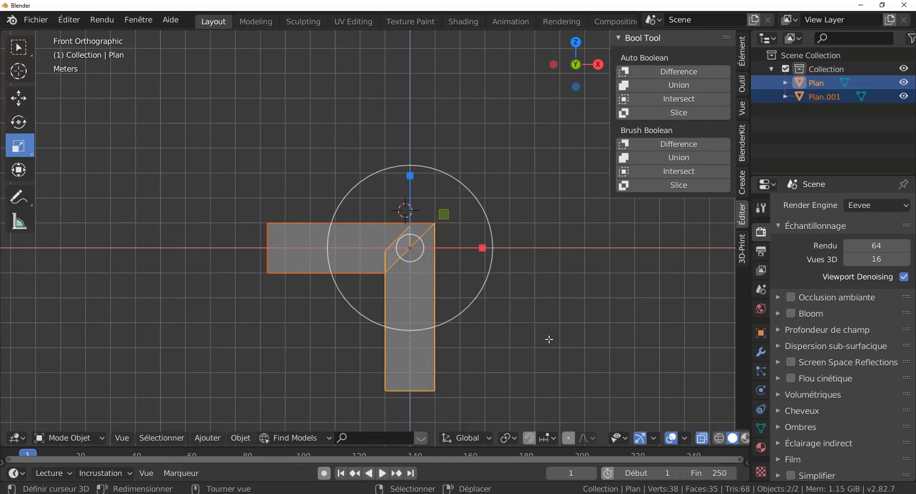
pyautogui.write('ry')
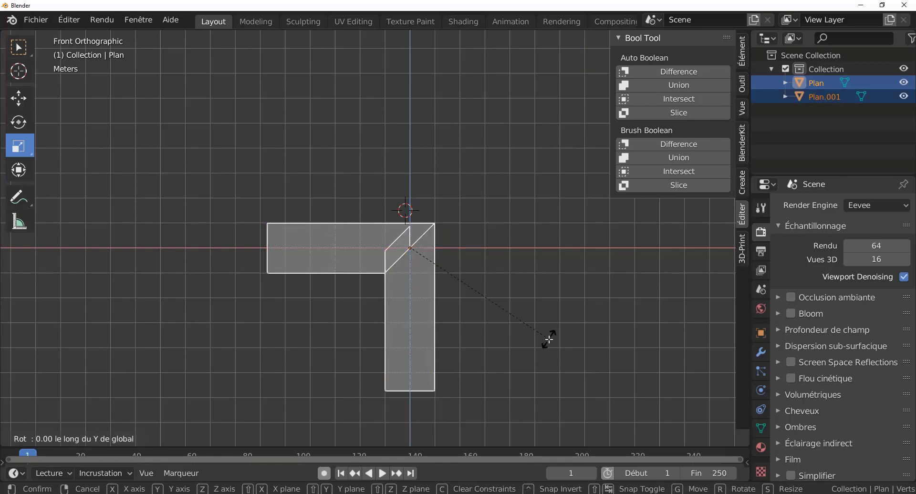
pyautogui.write('90')
pyautogui.press('Return')
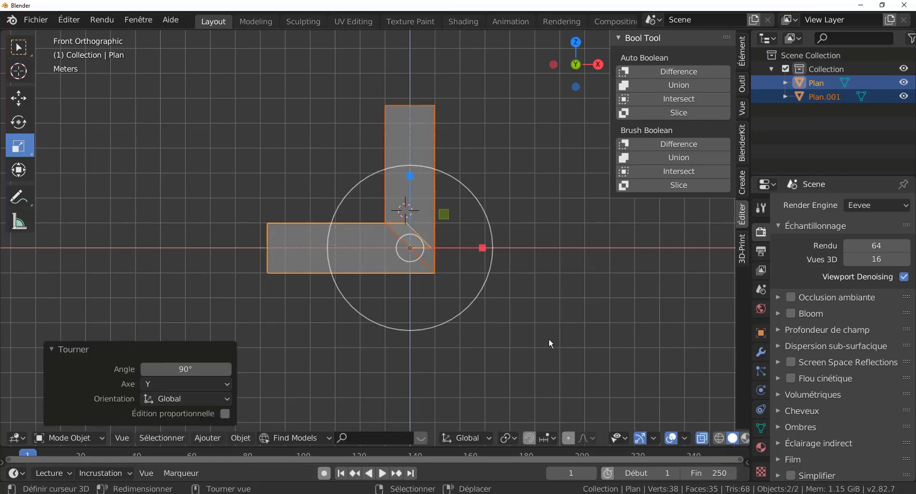
# Shear the extruded tenon's slanted end face by about 1.0 so it stands vertical, and isolate both beams in local view
pyautogui.scroll(3, 549, 339)
pyautogui.press('Tab')
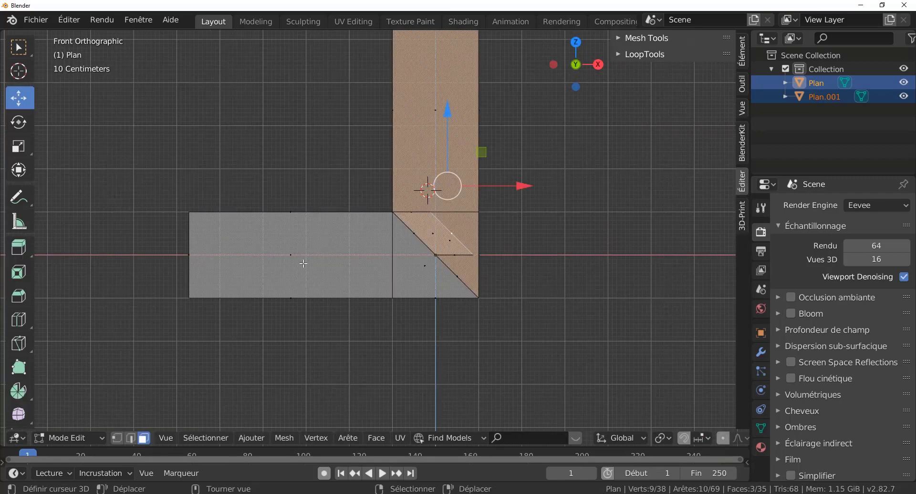
pyautogui.keyDown('shift'); pyautogui.moveTo(530, 306); pyautogui.dragTo(465, 350, button='middle'); pyautogui.keyUp('shift')
pyautogui.scroll(2, 329, 330)
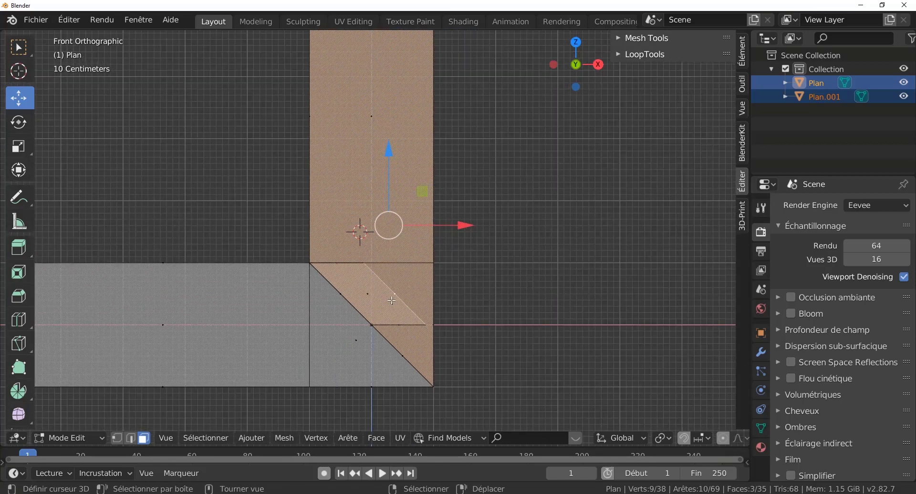
pyautogui.click(397, 296)
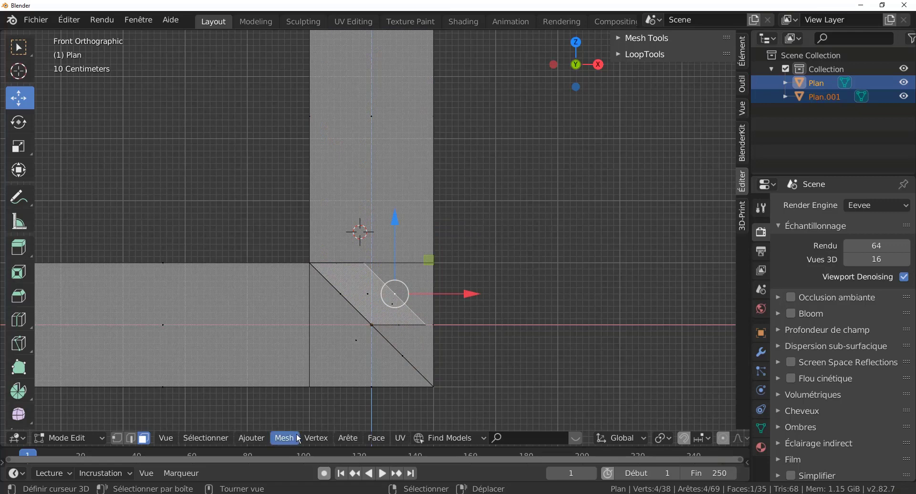
pyautogui.click(278, 439)
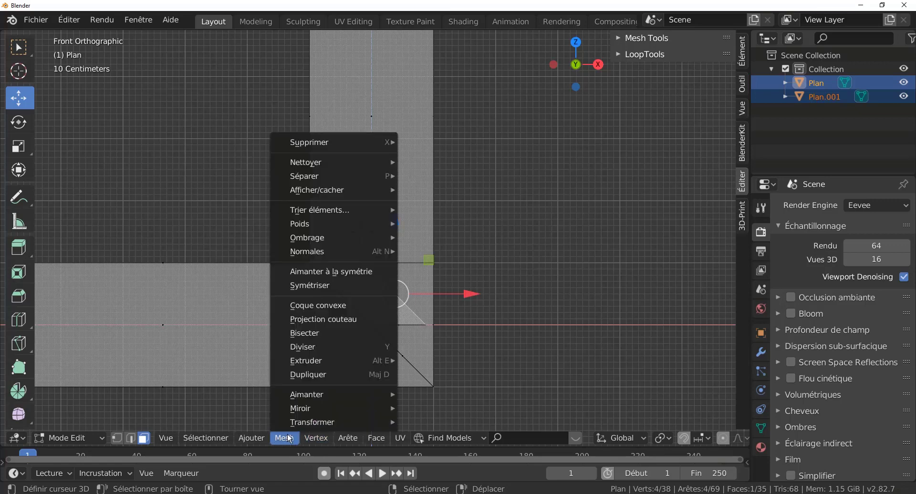
pyautogui.moveTo(297, 424)
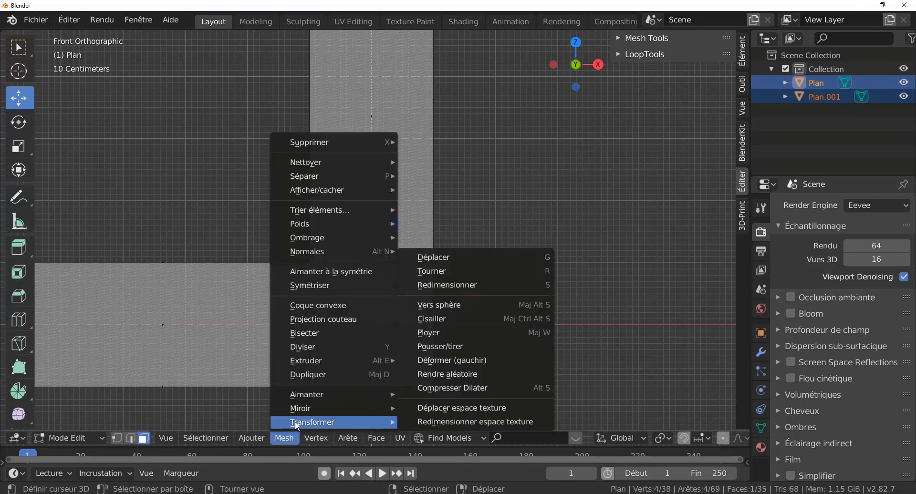
pyautogui.click(457, 317)
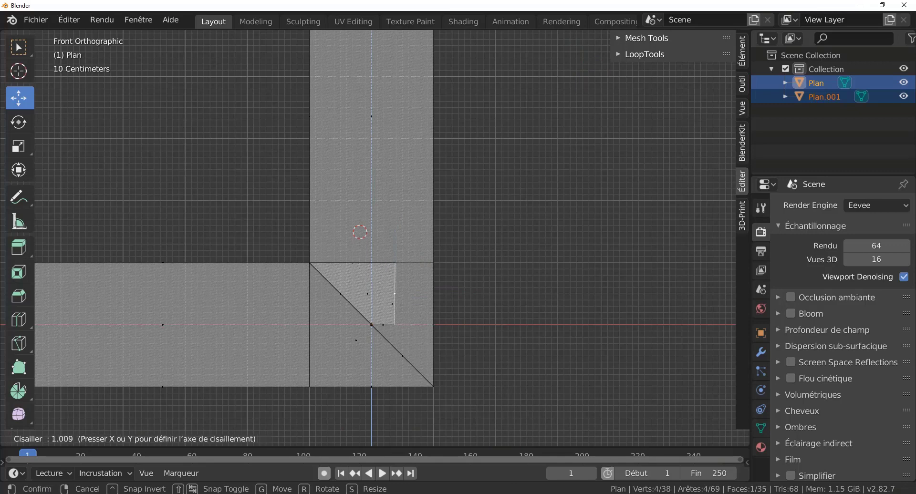
pyautogui.click(25, 123)
pyautogui.moveTo(603, 346); pyautogui.dragTo(567, 330, button='middle')
pyautogui.press('KP_Divide')
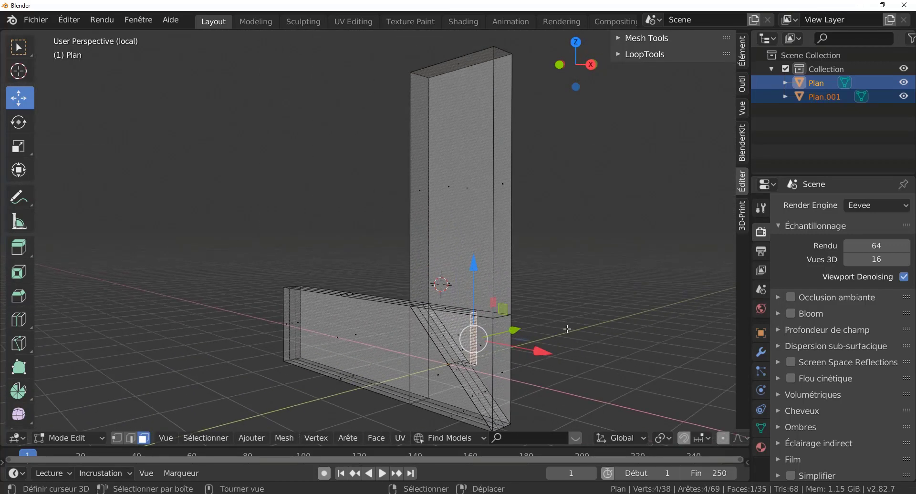
# Leave mesh editing of both beams, isolate only the horizontal beam in local view, and reopen its mesh with X-ray off
pyautogui.press('Tab')
pyautogui.press('KP_Divide')
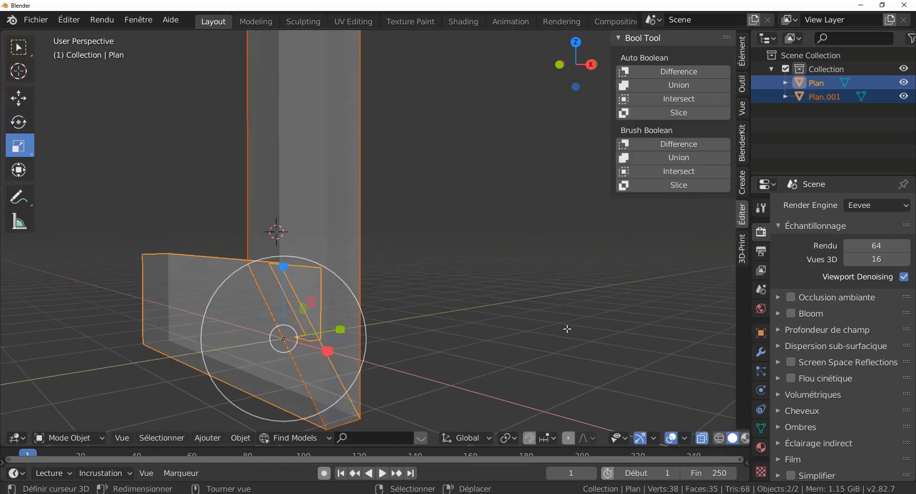
pyautogui.rightClick(259, 197)
pyautogui.rightClick(242, 328)
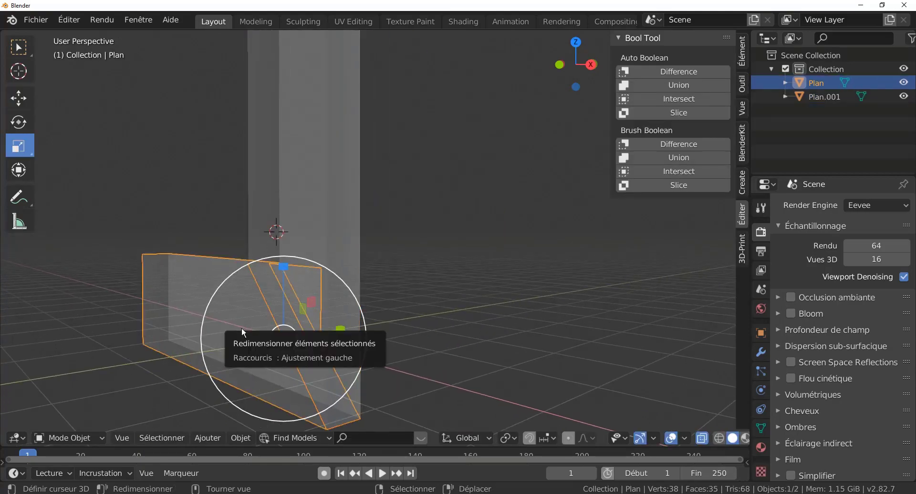
pyautogui.press('KP_Divide')
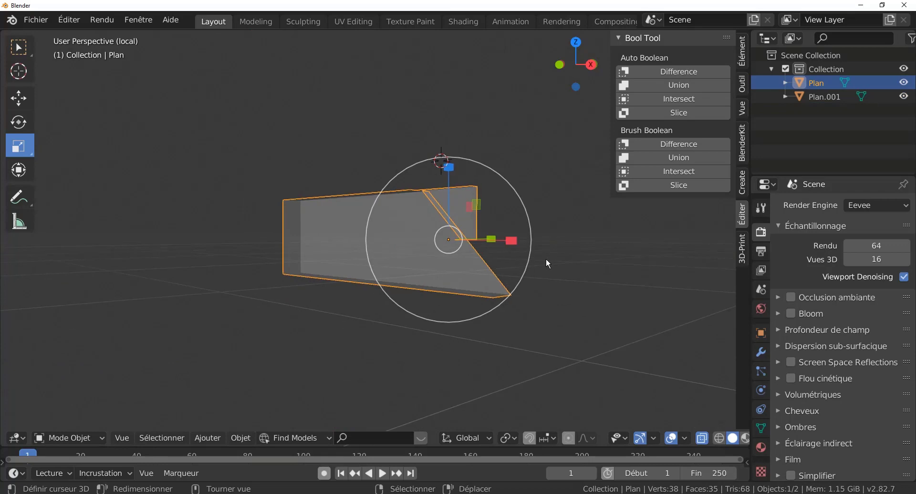
pyautogui.press('Tab')
pyautogui.moveTo(528, 272); pyautogui.dragTo(454, 295, button='middle')
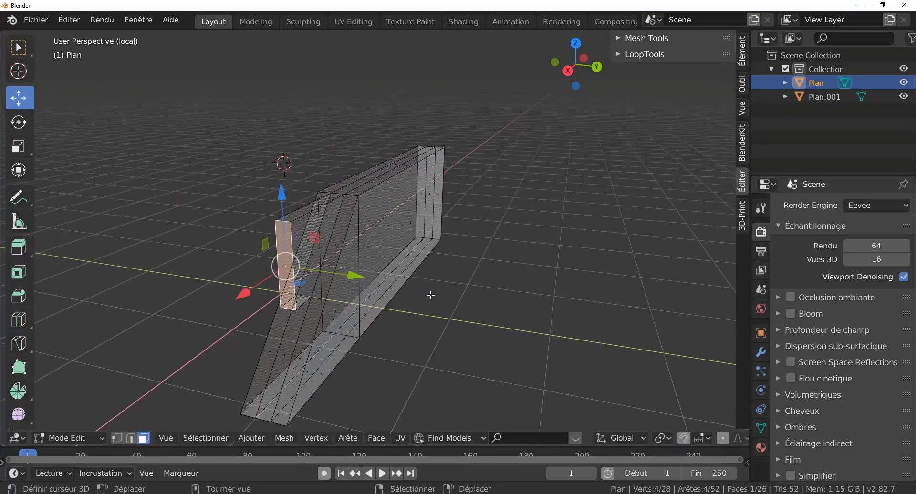
pyautogui.hotkey('alt', 'z')
pyautogui.moveTo(429, 294)
pyautogui.mouseDown(button='middle')
pyautogui.moveTo(527, 290)
pyautogui.moveTo(434, 286)
pyautogui.moveTo(469, 275)
pyautogui.mouseUp(button='middle')
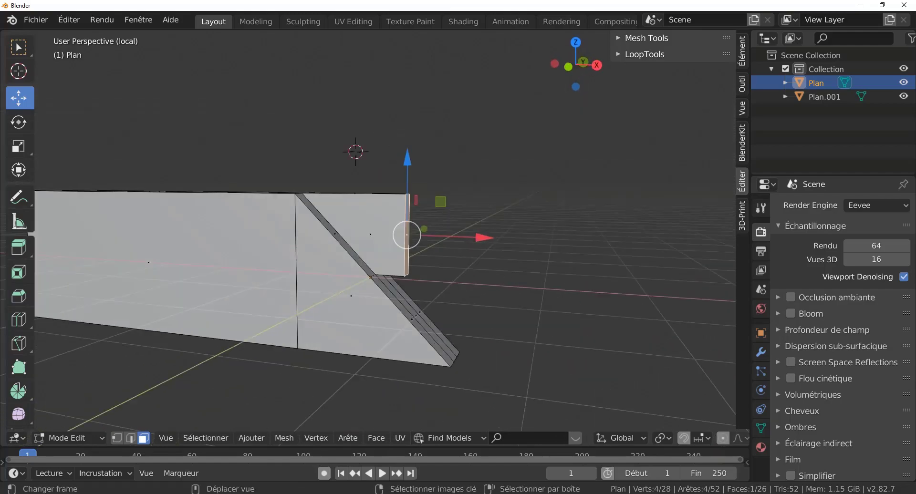
# Switch to XnView to compare the tenon with the mitred joint in the reference drawing, and return to Blender
pyautogui.click(580, 493)
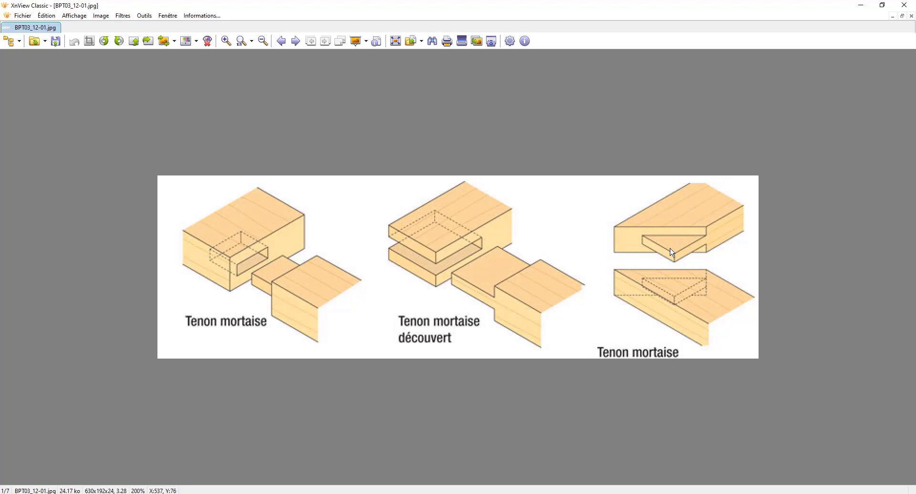
pyautogui.moveTo(667, 493)
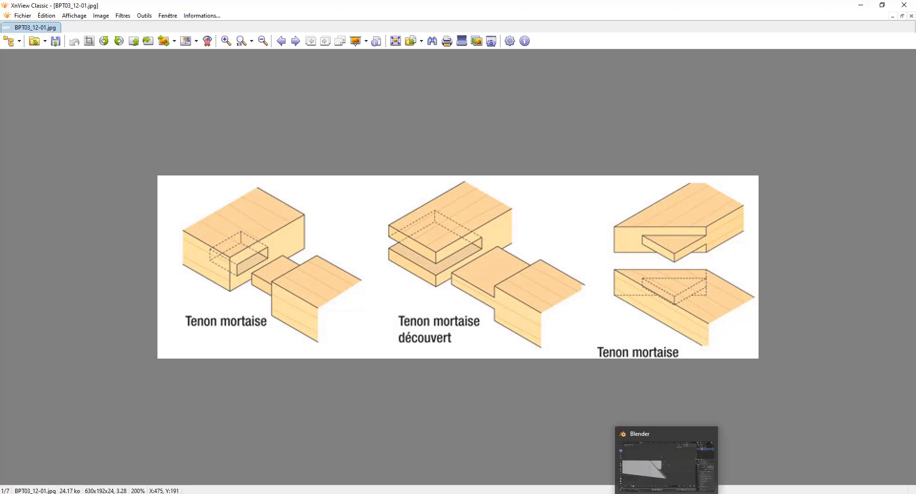
pyautogui.click(667, 493)
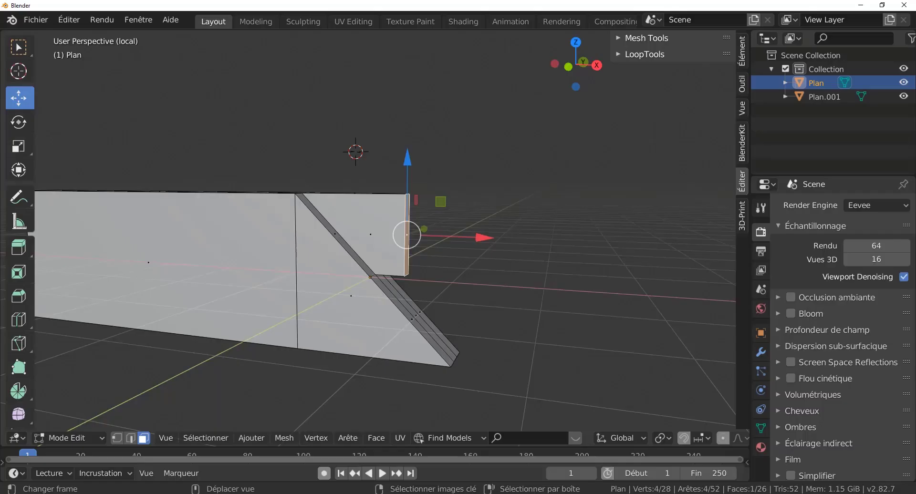
pyautogui.click(667, 493)
pyautogui.click(666, 493)
pyautogui.click(667, 493)
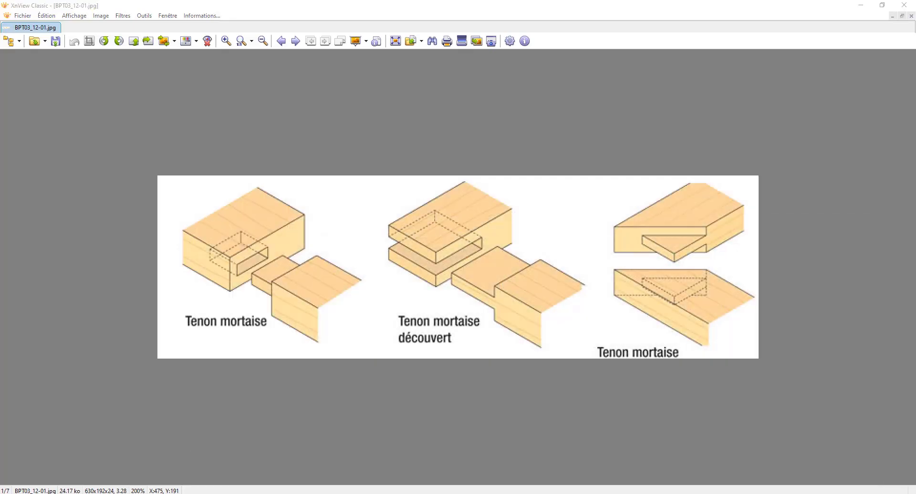
pyautogui.click(667, 493)
# Move the tenon's vertical end face about -0.375 m along global X, back toward the mitre's midpoint edge
pyautogui.moveTo(439, 249); pyautogui.dragTo(459, 239, button='middle')
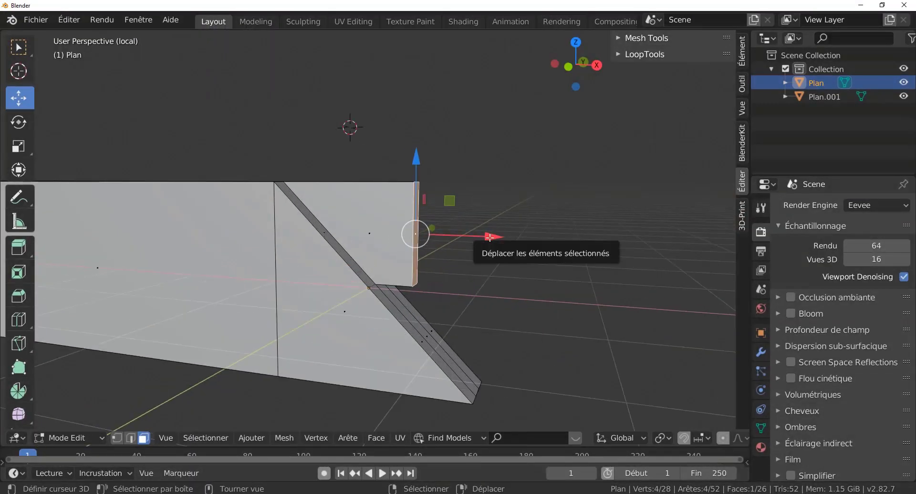
pyautogui.press('g')
pyautogui.press('x')
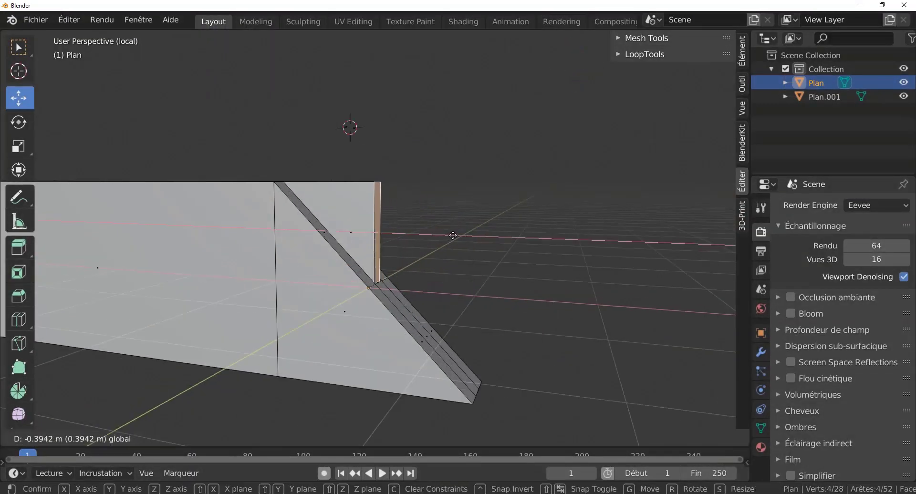
pyautogui.click(453, 235)
# Shift the tenon's end face about 0.0873 m outward along global X to expose the narrow face beneath the tenon
pyautogui.moveTo(461, 266); pyautogui.dragTo(489, 255, button='middle')
pyautogui.scroll(2, 428, 273)
pyautogui.scroll(3, 488, 254)
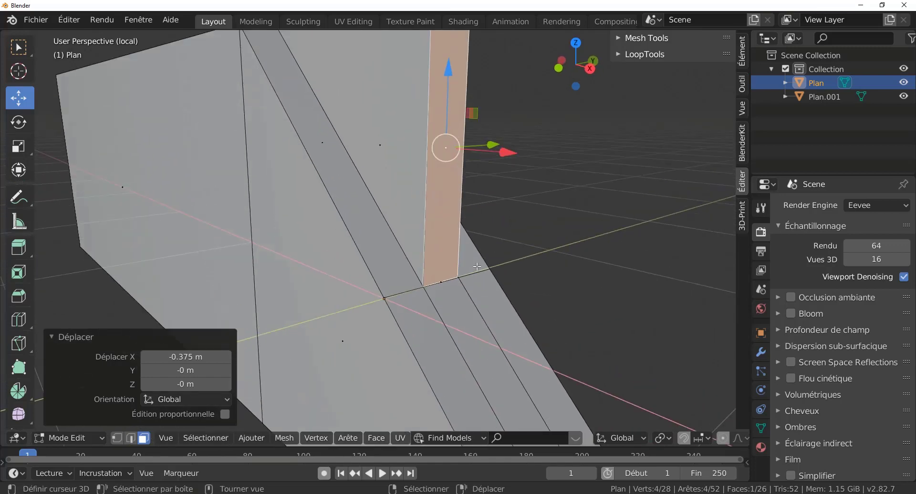
pyautogui.moveTo(491, 206); pyautogui.dragTo(553, 210, button='middle')
pyautogui.press('g')
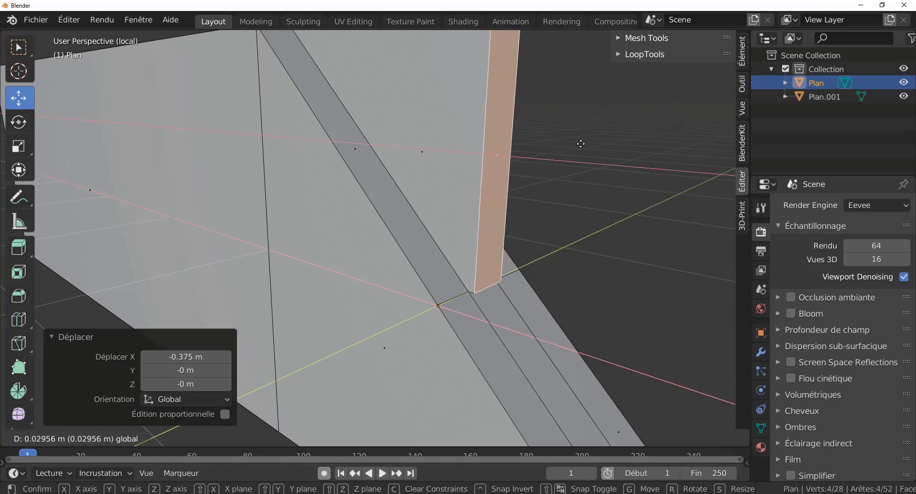
pyautogui.click(557, 231)
pyautogui.moveTo(557, 231); pyautogui.dragTo(532, 236, button='middle')
pyautogui.moveTo(470, 222); pyautogui.dragTo(473, 247, button='middle')
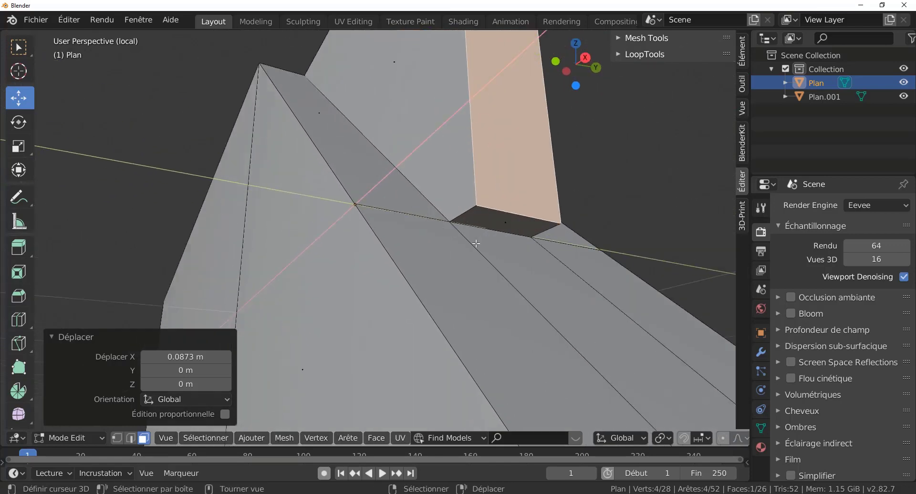
# Delete the narrow face on the underside of the tenon
pyautogui.click(496, 219)
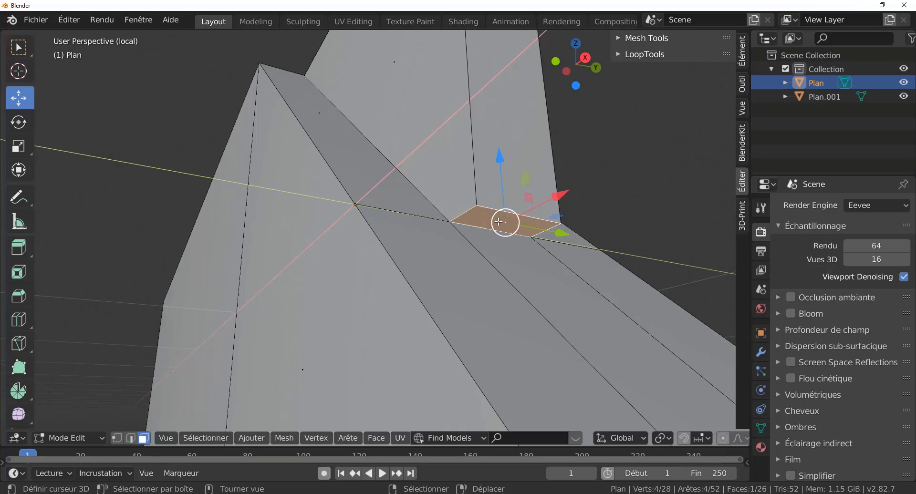
pyautogui.press('x')
pyautogui.click(498, 221)
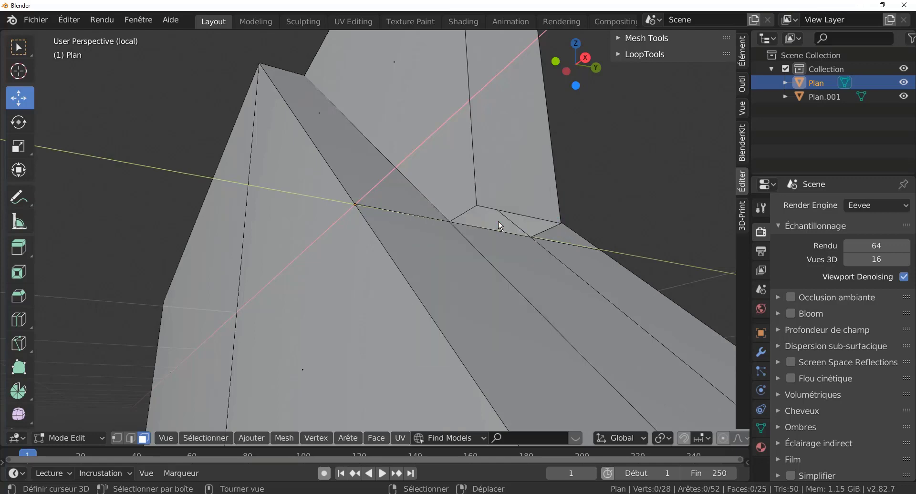
pyautogui.scroll(-1, 509, 224)
pyautogui.moveTo(539, 214)
pyautogui.mouseDown(button='middle')
pyautogui.moveTo(548, 213)
pyautogui.moveTo(501, 220)
pyautogui.moveTo(522, 217)
pyautogui.mouseUp(button='middle')
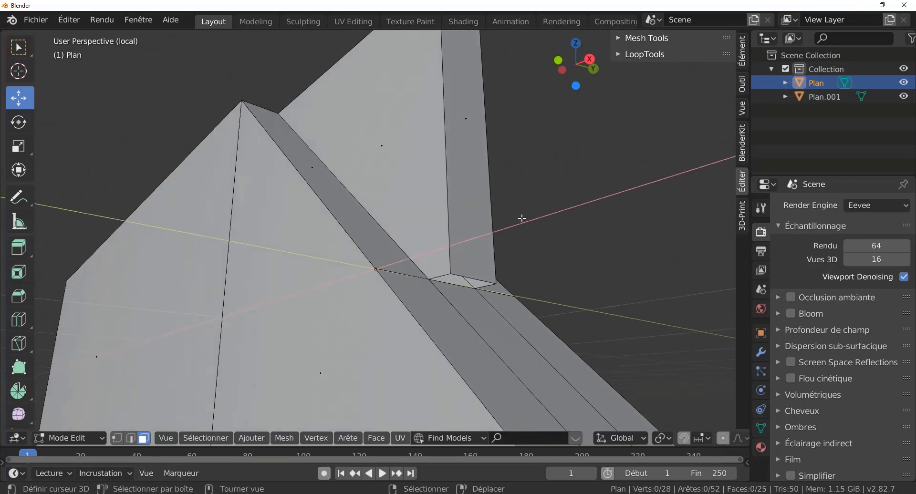
# Move the tenon's end face about -0.0808 m along global X so its lower edge approaches the mitre's midpoint edge
pyautogui.click(494, 191)
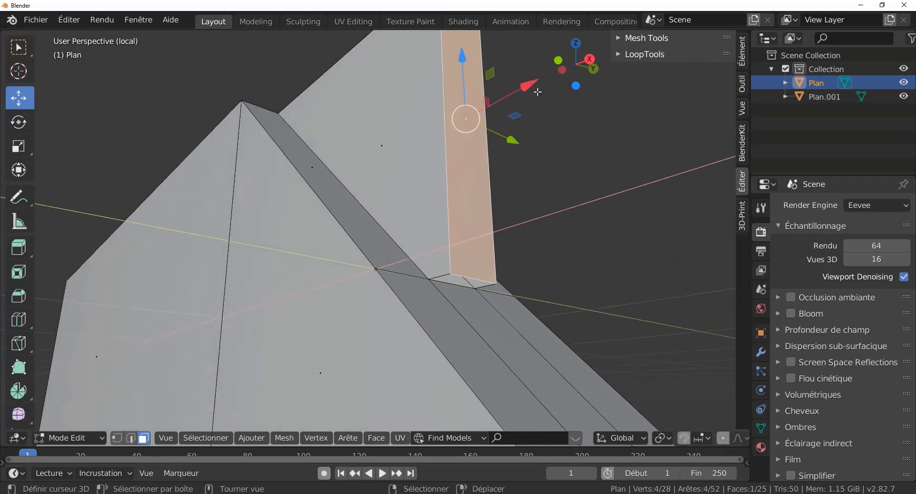
pyautogui.moveTo(520, 91); pyautogui.dragTo(511, 101)
pyautogui.moveTo(480, 263)
pyautogui.mouseDown(button='middle')
pyautogui.moveTo(520, 256)
pyautogui.moveTo(483, 270)
pyautogui.mouseUp(button='middle')
pyautogui.scroll(3, 480, 271)
pyautogui.moveTo(405, 295); pyautogui.dragTo(445, 293, button='middle')
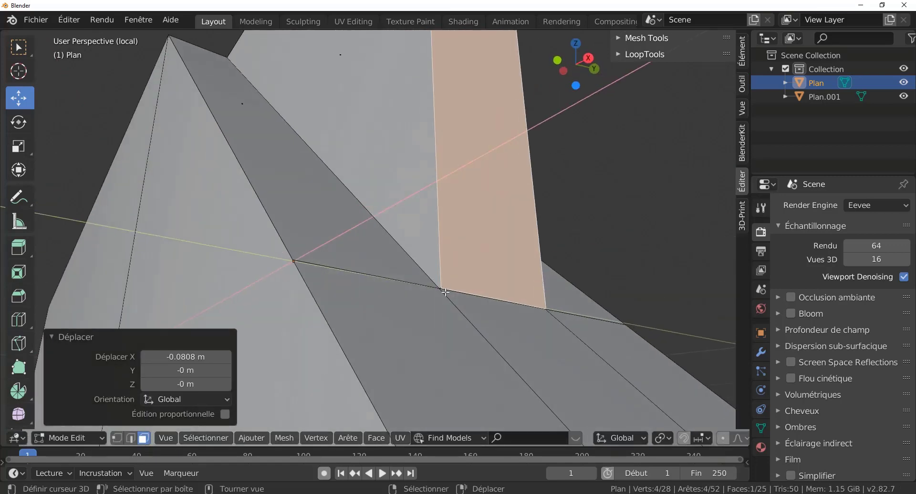
# Nudge the tenon's end face about -0.00321 m along global X to line its lower corners up with the mitre edge
pyautogui.scroll(4, 446, 296)
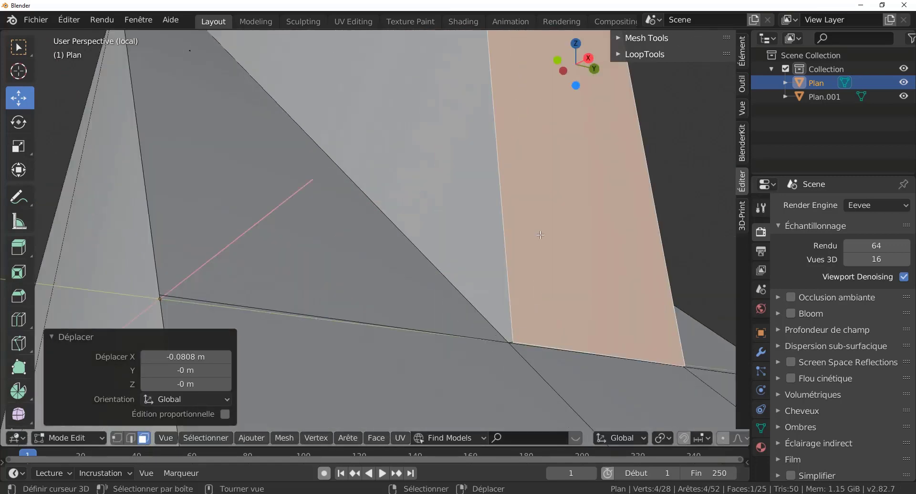
pyautogui.scroll(-8, 541, 235)
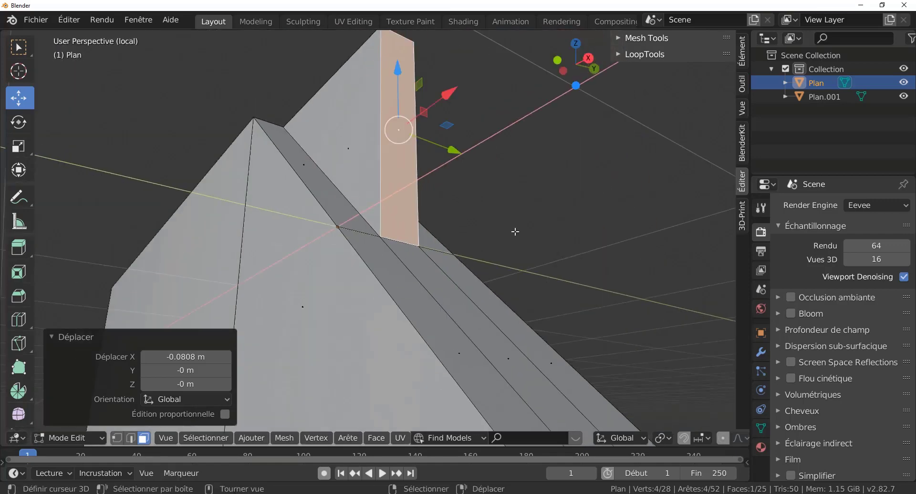
pyautogui.scroll(-4, 516, 232)
pyautogui.scroll(10, 499, 231)
pyautogui.scroll(-5, 496, 229)
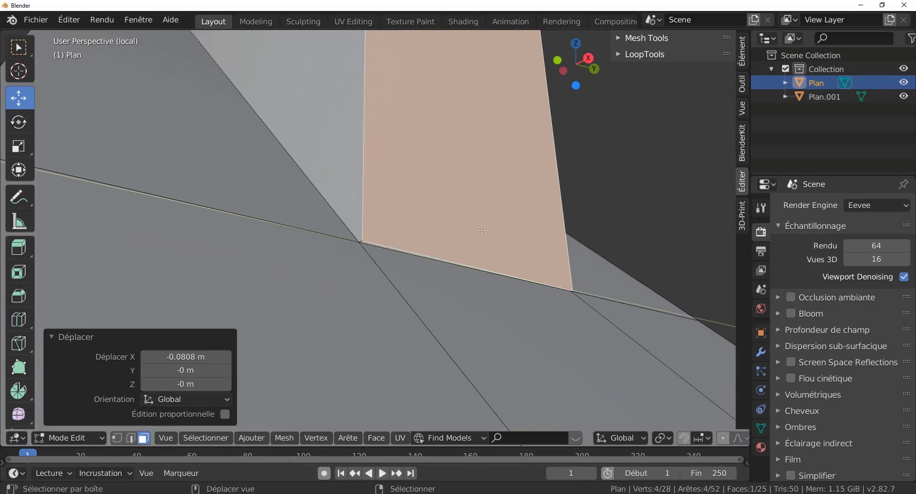
pyautogui.scroll(5, 486, 227)
pyautogui.scroll(-5, 424, 288)
pyautogui.scroll(2, 433, 308)
pyautogui.scroll(2, 433, 308)
pyautogui.scroll(-1, 432, 304)
pyautogui.press('g')
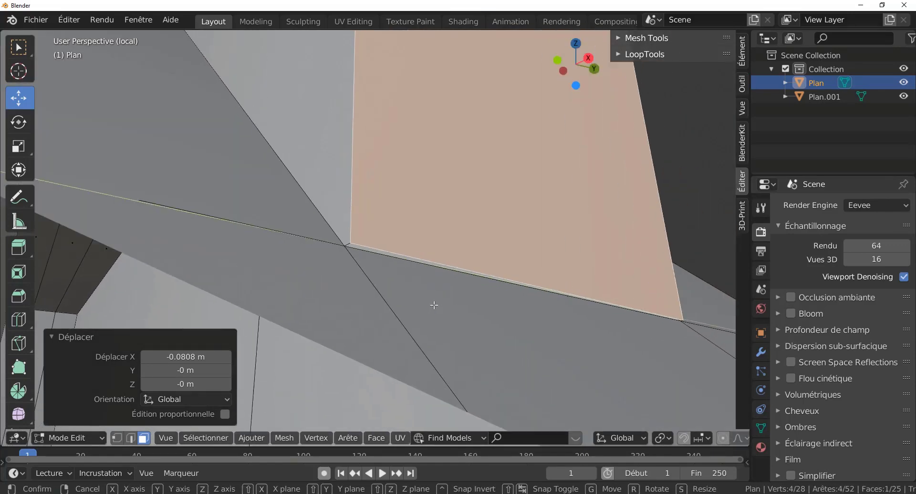
pyautogui.press('x')
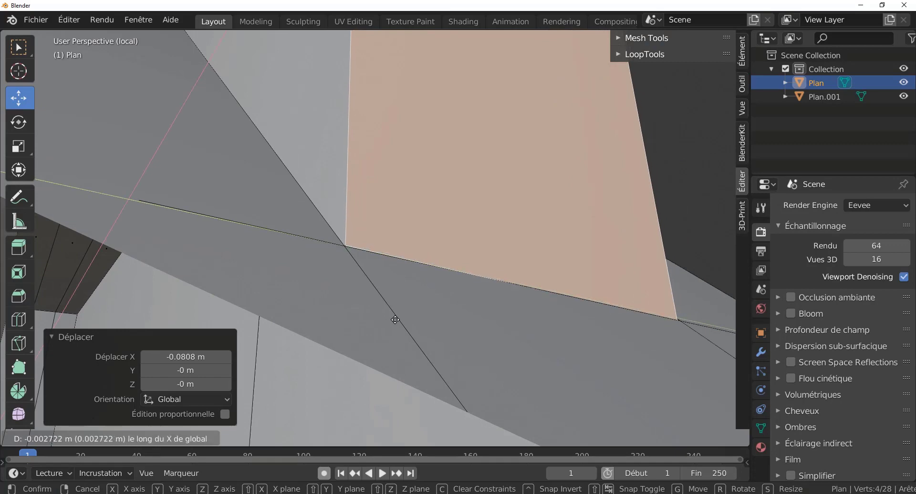
pyautogui.click(396, 321)
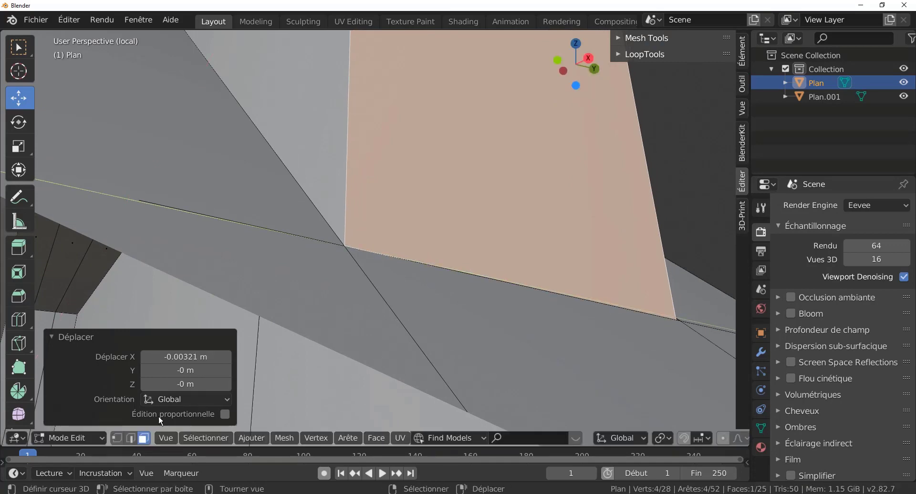
# Merge the two overlapping vertices at the tenon's near lower corner at their centre, using vertex selection with X-ray on
pyautogui.click(118, 438)
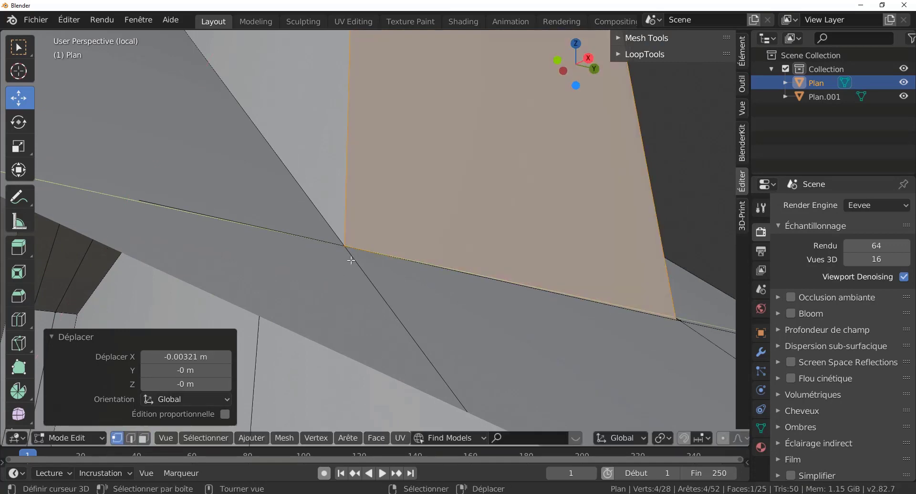
pyautogui.click(384, 265)
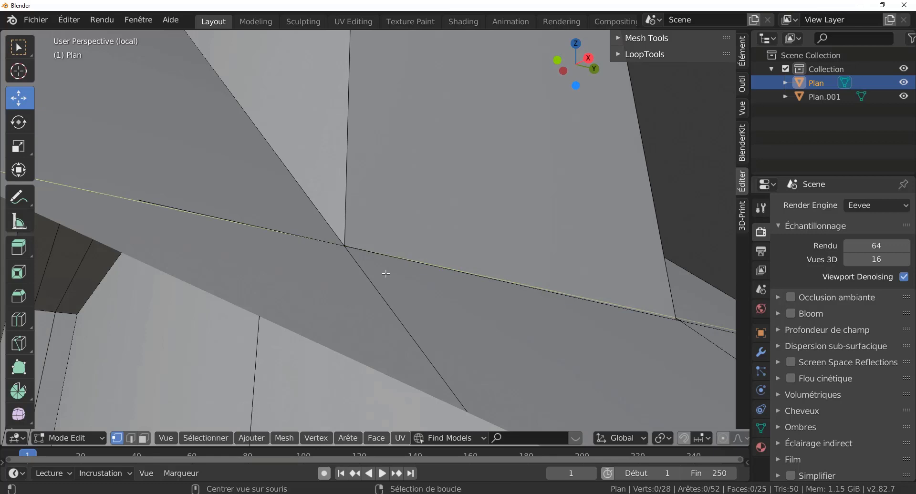
pyautogui.hotkey('alt', 'z')
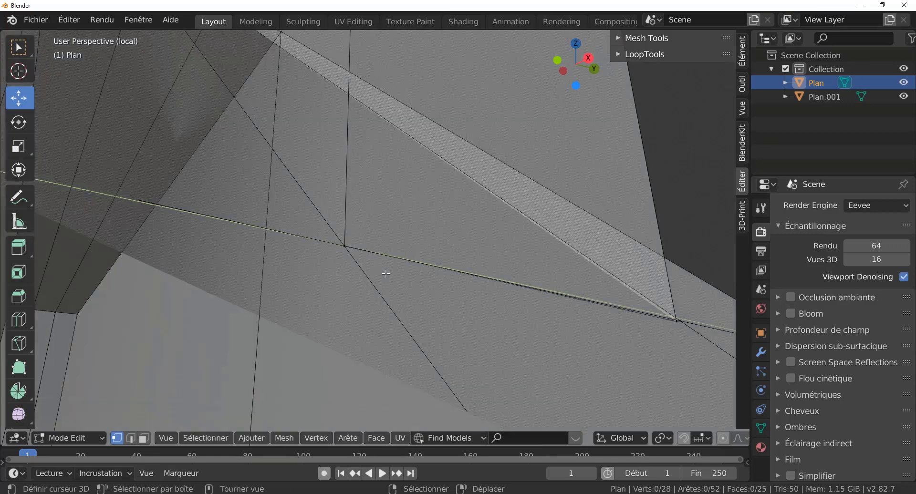
pyautogui.click(344, 247)
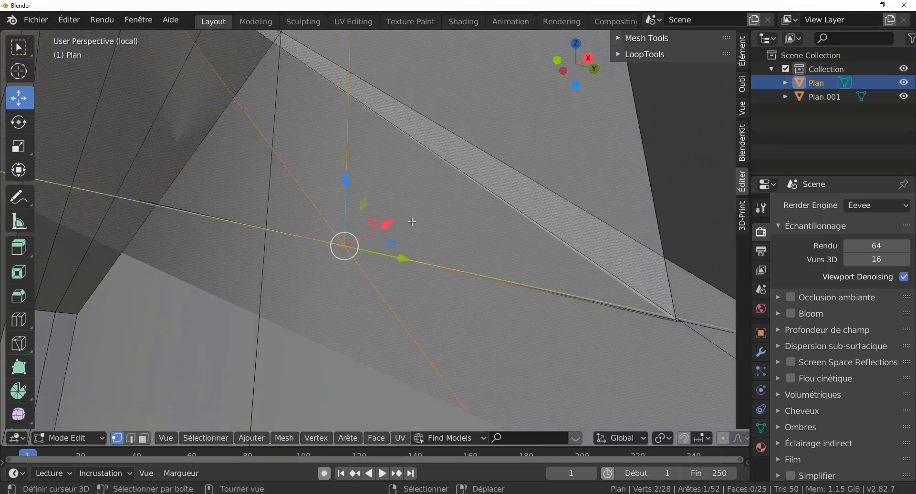
pyautogui.press('q')
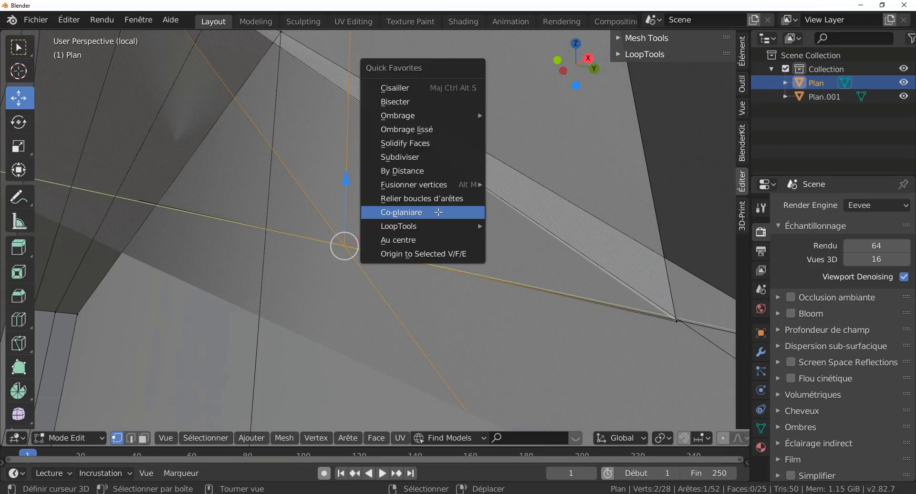
pyautogui.moveTo(423, 188)
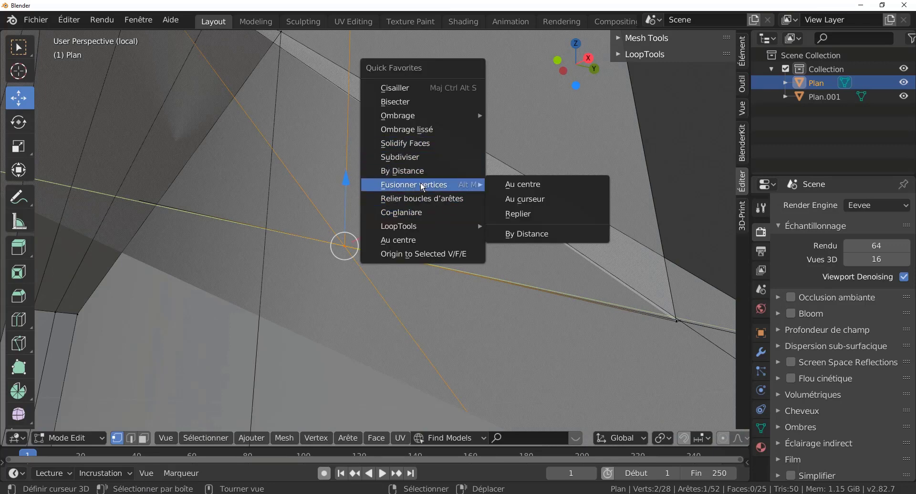
pyautogui.click(524, 184)
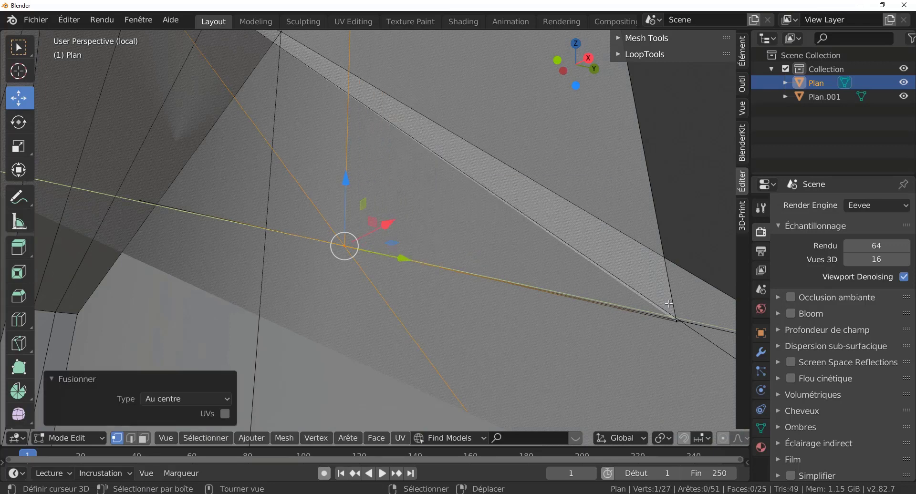
# Merge the two overlapping vertices at the tenon's remaining lower corner, on the mitre's midpoint edge, at their centre
pyautogui.click(678, 324)
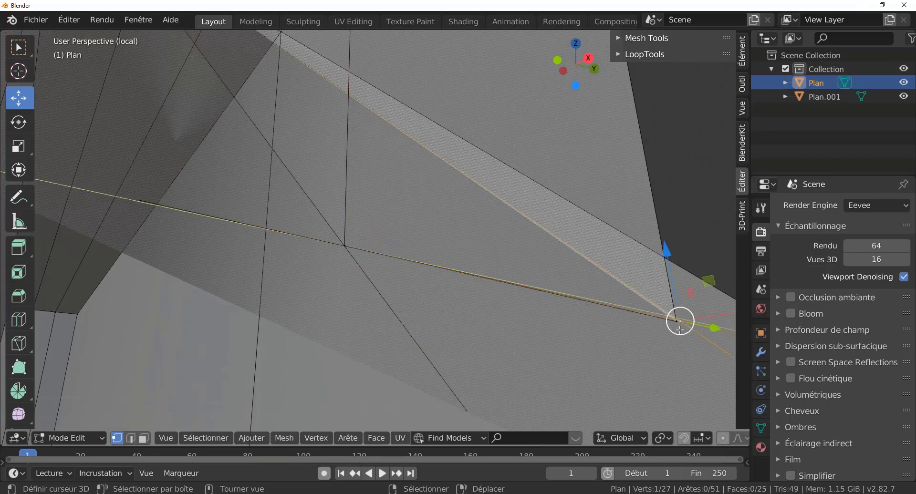
pyautogui.moveTo(678, 323); pyautogui.dragTo(676, 320)
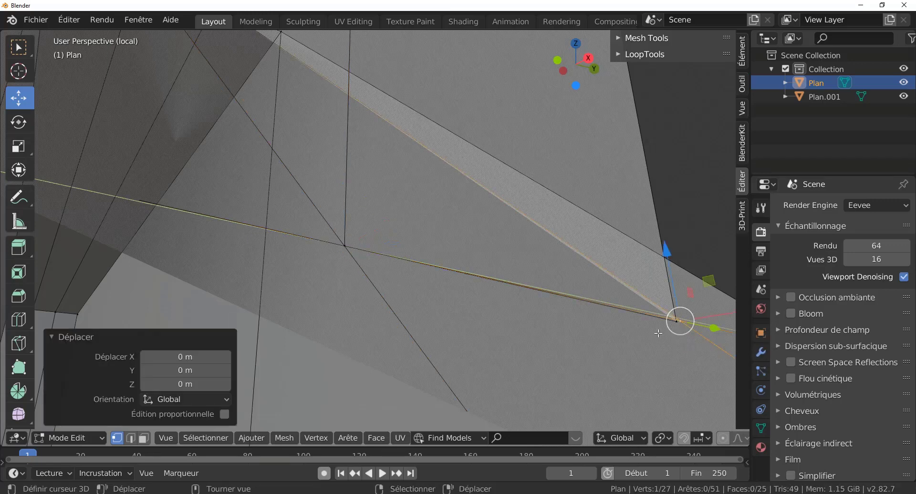
pyautogui.hotkey('alt', 'a')
pyautogui.keyDown('alt'); pyautogui.click(593, 261); pyautogui.keyUp('alt')
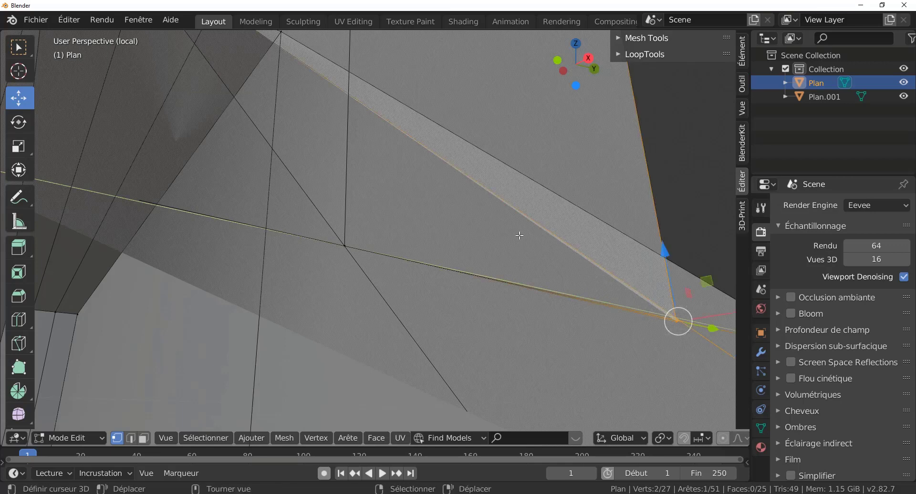
pyautogui.press('q')
pyautogui.moveTo(519, 236)
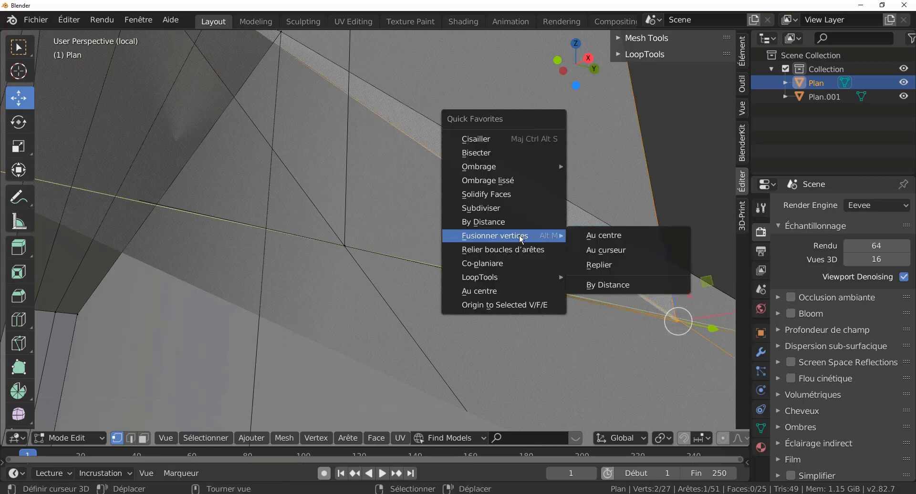
pyautogui.click(564, 236)
pyautogui.scroll(-3, 614, 237)
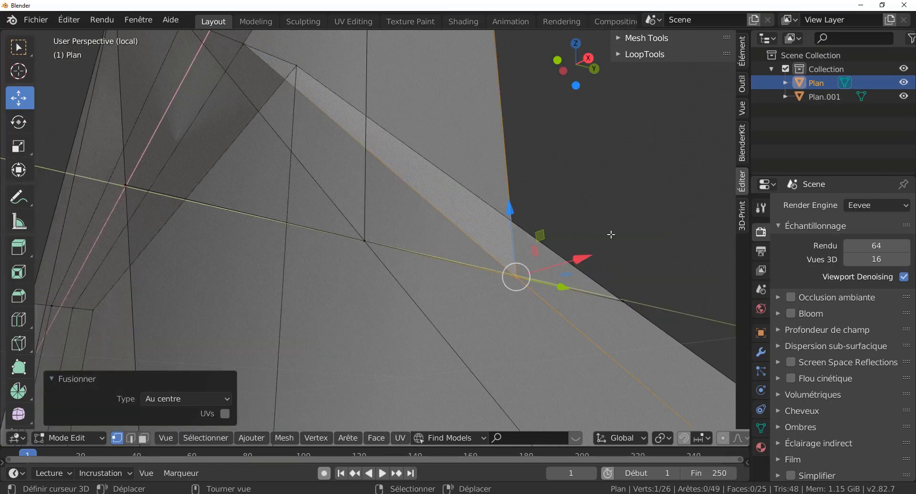
# Examine the tenon's lower corners and the mitre faces from several angles, in object mode and with X-ray off
pyautogui.press('Tab')
pyautogui.moveTo(451, 239); pyautogui.dragTo(495, 277, button='middle')
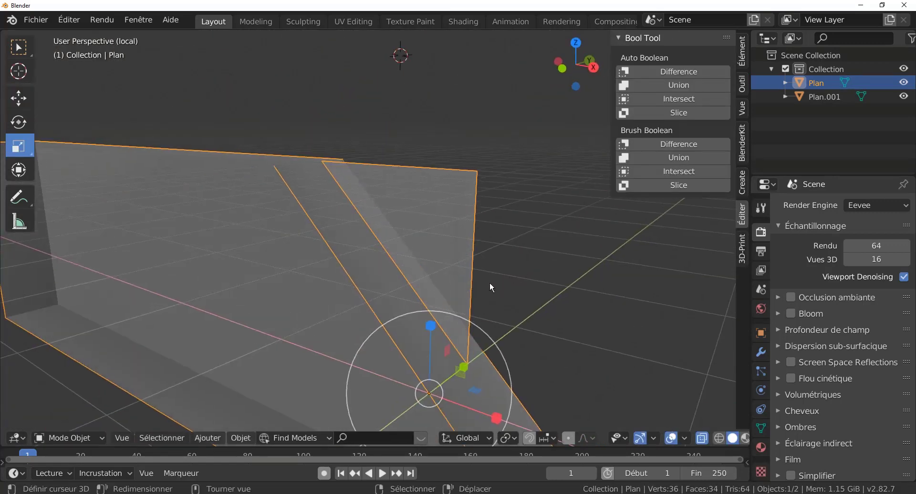
pyautogui.press('Tab')
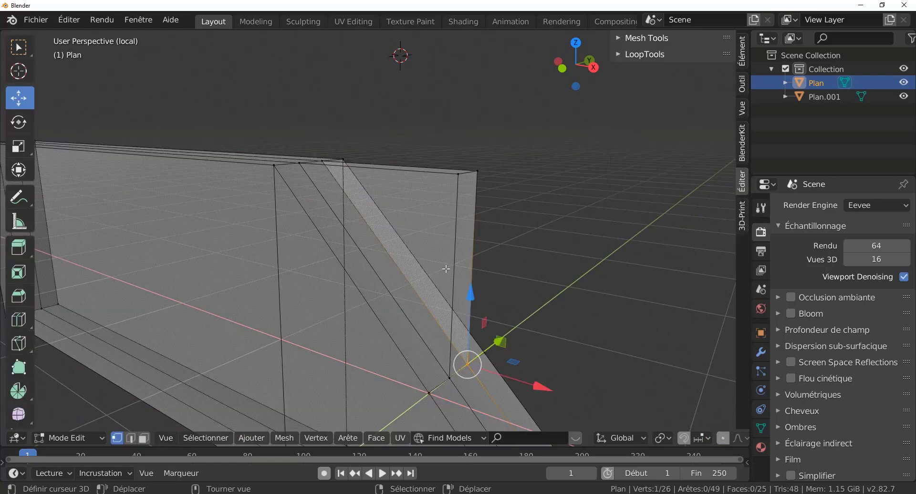
pyautogui.scroll(-2, 446, 269)
pyautogui.moveTo(442, 291)
pyautogui.mouseDown(button='middle')
pyautogui.moveTo(405, 290)
pyautogui.moveTo(387, 258)
pyautogui.moveTo(469, 253)
pyautogui.moveTo(481, 268)
pyautogui.moveTo(439, 285)
pyautogui.mouseUp(button='middle')
pyautogui.scroll(-3, 481, 268)
pyautogui.scroll(2, 415, 258)
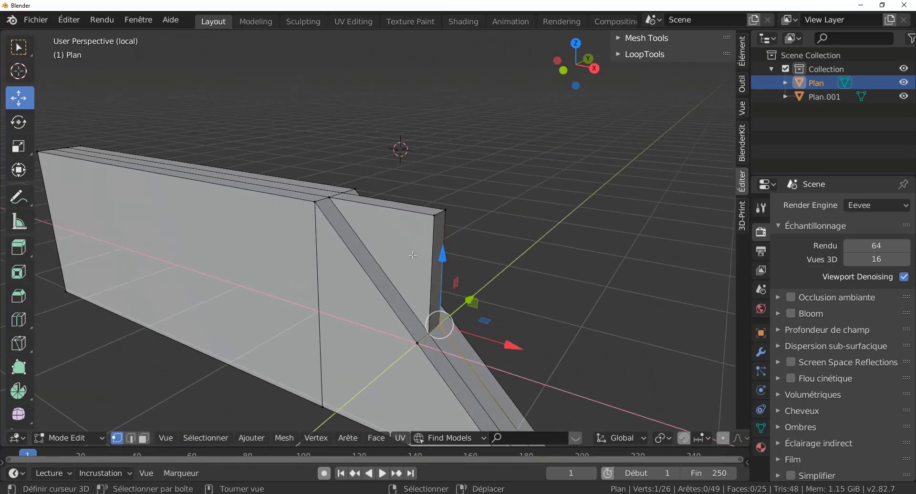
pyautogui.scroll(3, 420, 254)
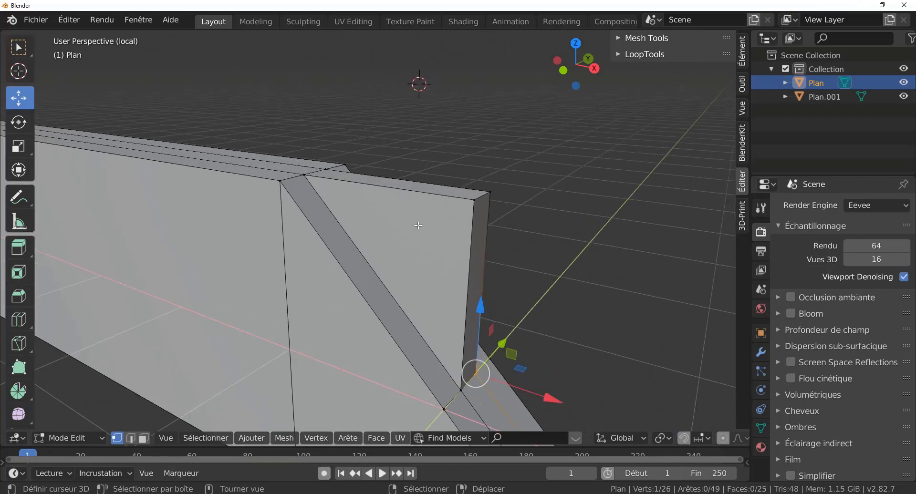
# Select the tenon's two triangular sides, upper face and end face in face mode and duplicate them in place
pyautogui.click(142, 440)
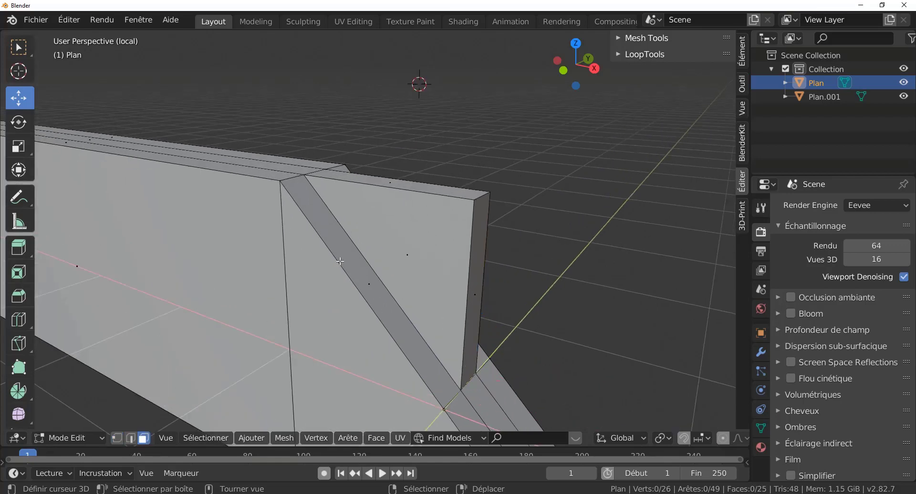
pyautogui.click(392, 245)
pyautogui.keyDown('shift'); pyautogui.click(398, 187); pyautogui.keyUp('shift')
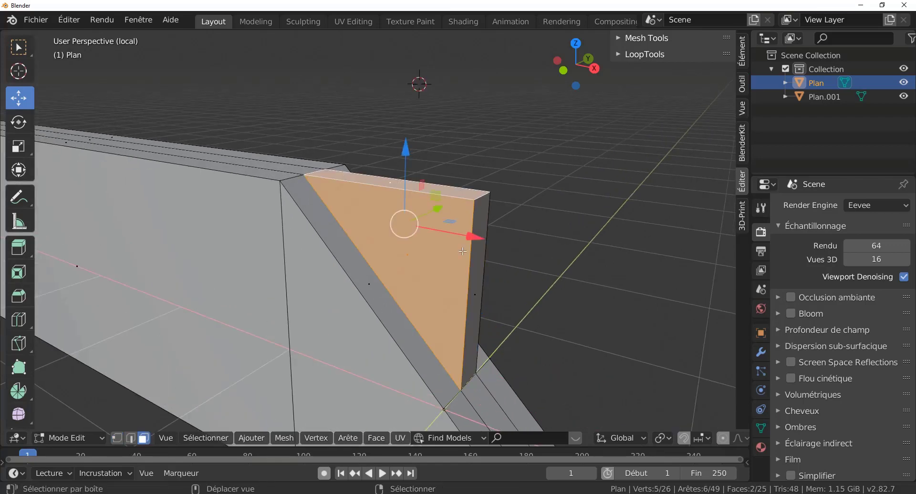
pyautogui.keyDown('shift'); pyautogui.click(476, 264); pyautogui.keyUp('shift')
pyautogui.moveTo(486, 278); pyautogui.dragTo(416, 316, button='middle')
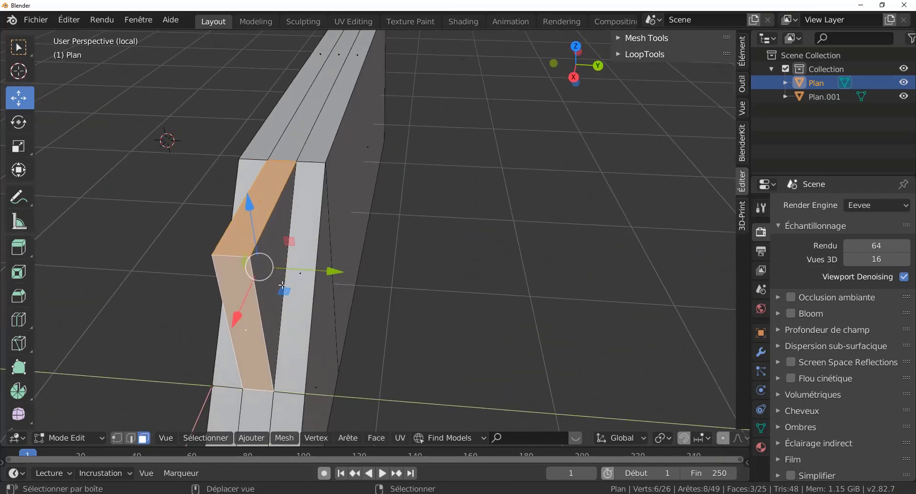
pyautogui.keyDown('shift'); pyautogui.click(271, 277); pyautogui.keyUp('shift')
pyautogui.moveTo(282, 328); pyautogui.dragTo(604, 240, button='middle')
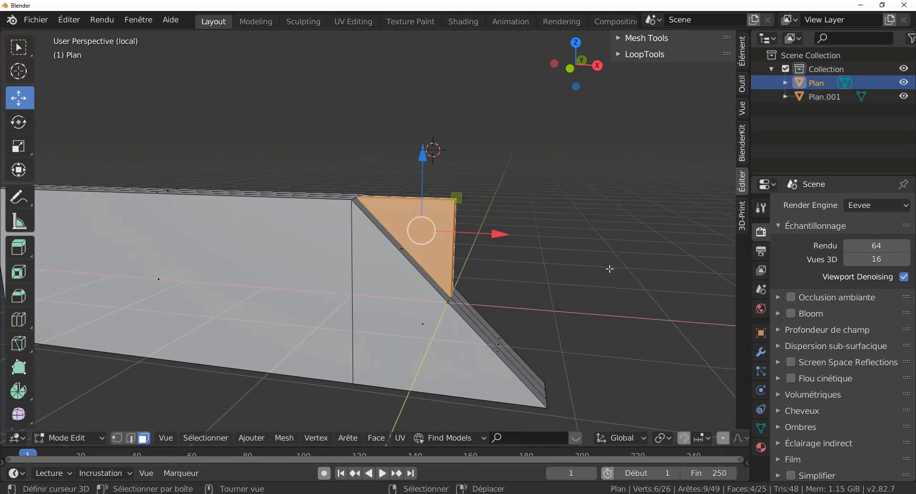
pyautogui.hotkey('shift', 'd')
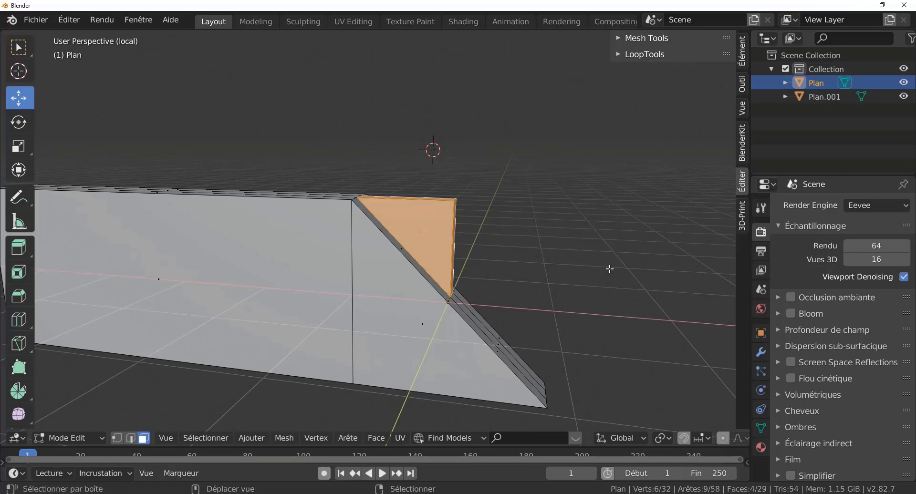
pyautogui.press('Escape')
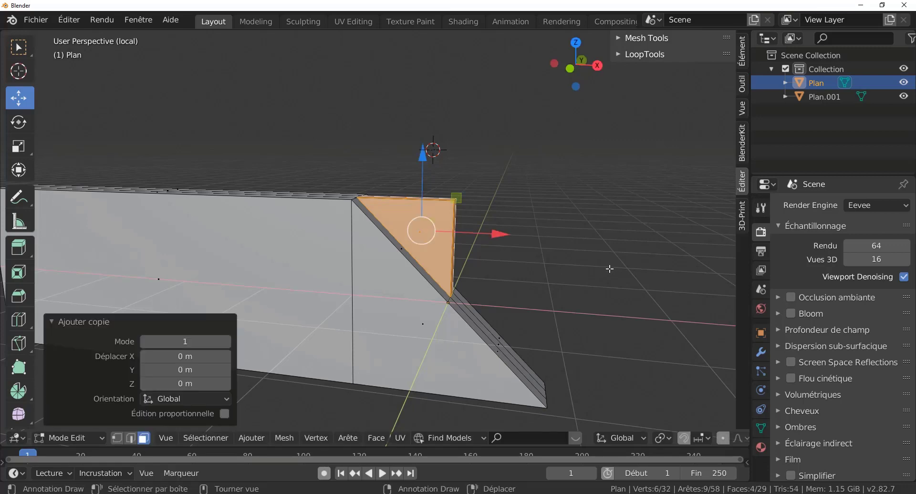
# Separate the duplicated tenon faces into their own object, select that object and leave local view
pyautogui.press('p')
pyautogui.click(609, 269)
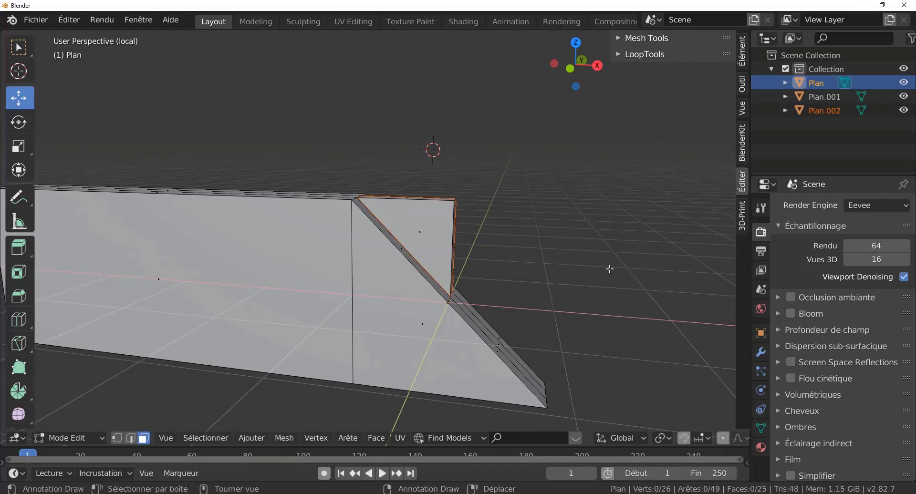
pyautogui.press('Tab')
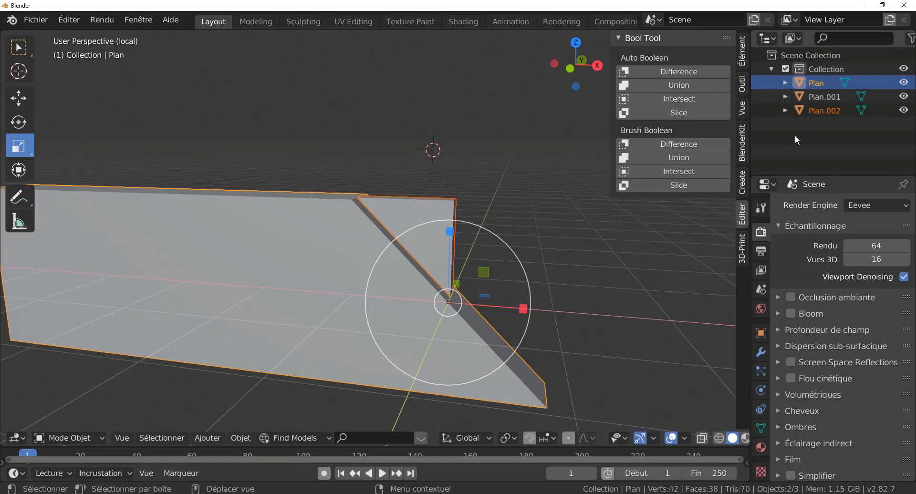
pyautogui.click(823, 111)
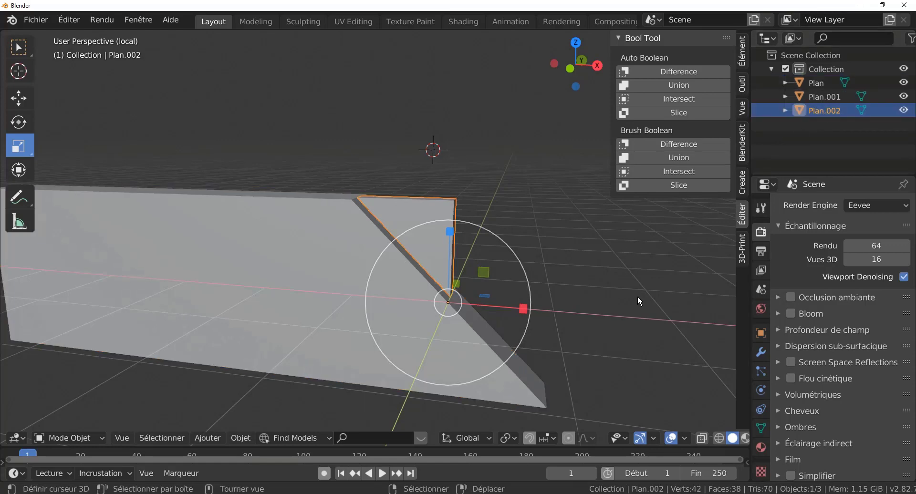
pyautogui.press('KP_Divide')
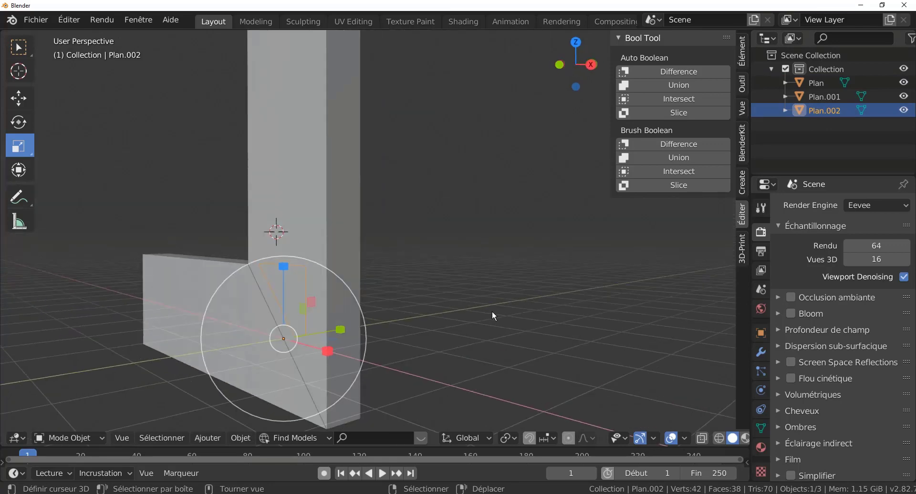
# Subtract the separated tenon copy from the upright board with an auto Boolean Difference, using X-ray to see both
pyautogui.moveTo(387, 239); pyautogui.dragTo(493, 249, button='middle')
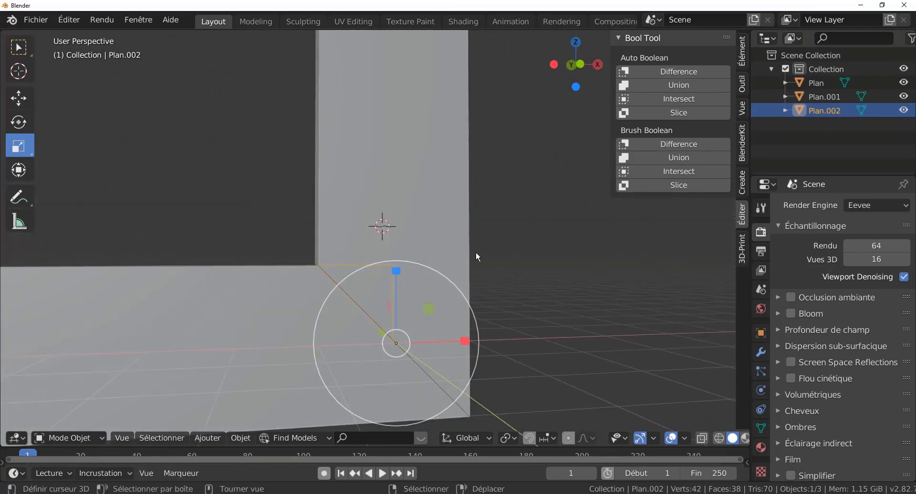
pyautogui.scroll(-2, 523, 268)
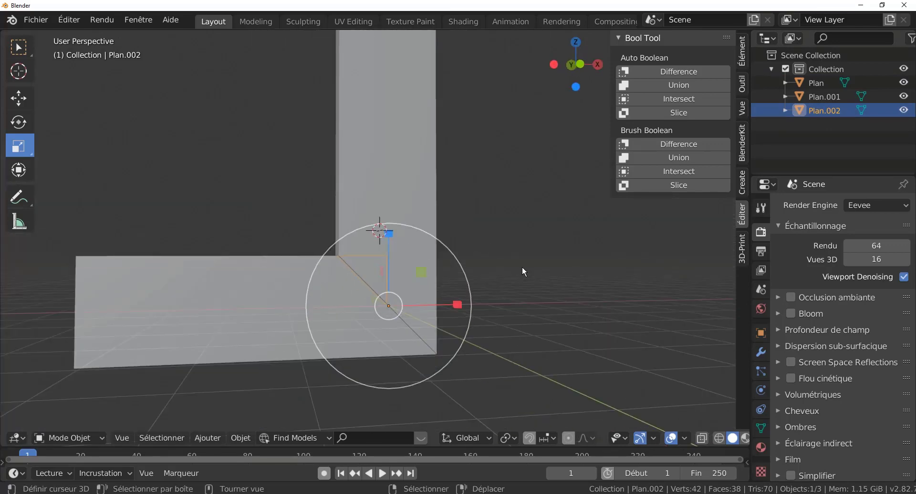
pyautogui.keyDown('shift'); pyautogui.click(414, 169); pyautogui.keyUp('shift')
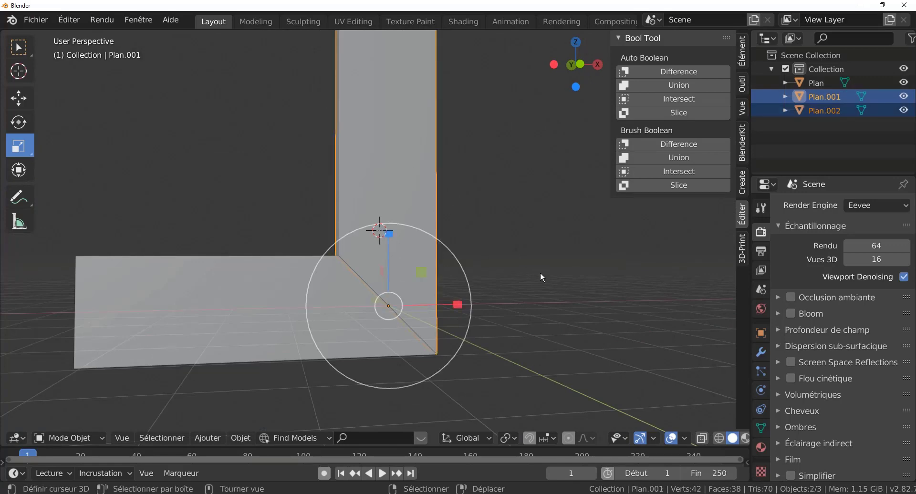
pyautogui.hotkey('alt', 'z')
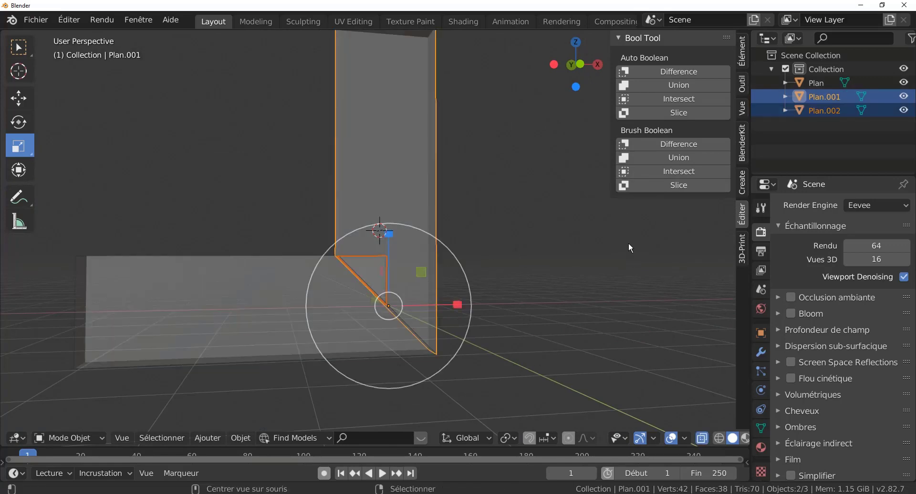
pyautogui.click(672, 72)
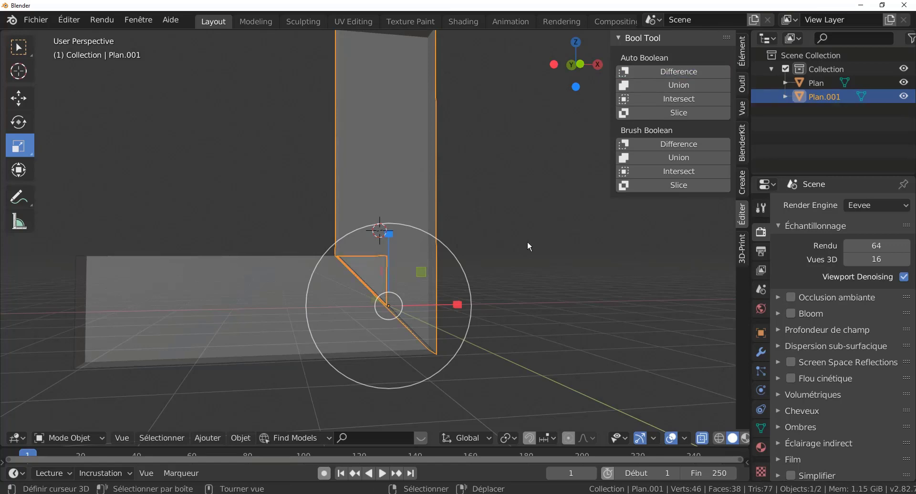
# Temporarily move the upright board away from the horizontal one to inspect the mortise cut, cancelling each move
pyautogui.moveTo(522, 249); pyautogui.dragTo(506, 263, button='middle')
pyautogui.scroll(1, 506, 264)
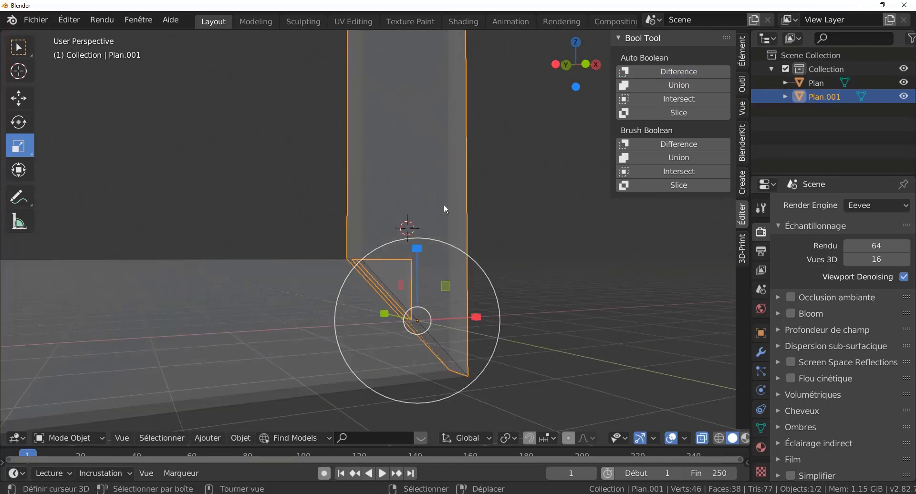
pyautogui.press('g')
pyautogui.rightClick(504, 180)
pyautogui.moveTo(555, 242); pyautogui.dragTo(573, 262, button='middle')
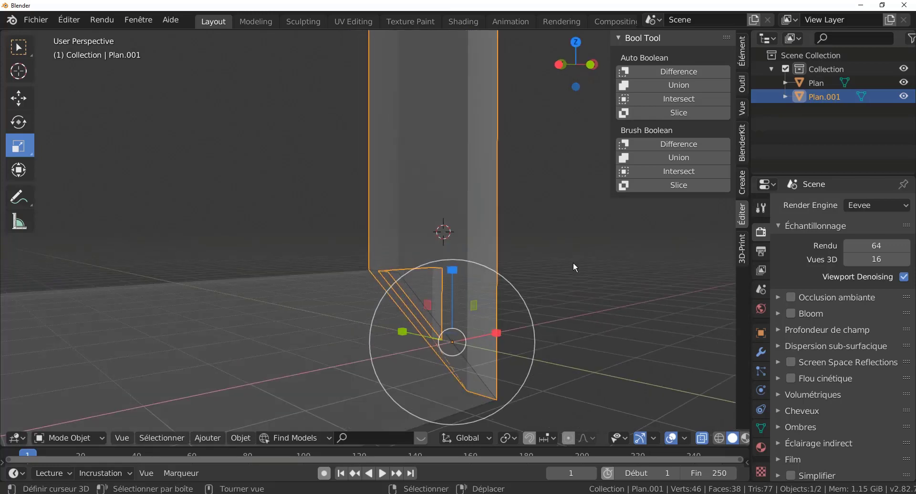
pyautogui.press('g')
pyautogui.rightClick(484, 119)
pyautogui.moveTo(492, 178); pyautogui.dragTo(490, 141, button='middle')
pyautogui.press('g')
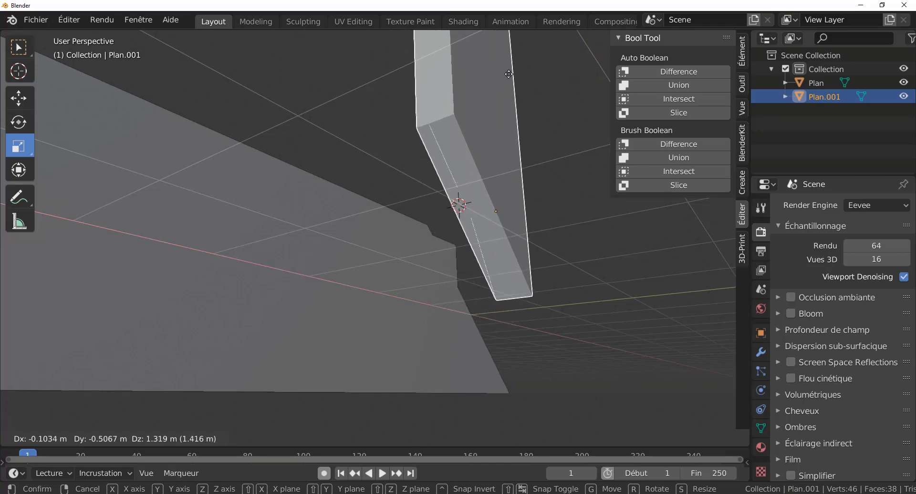
pyautogui.click(483, 190)
pyautogui.moveTo(483, 190); pyautogui.dragTo(401, 250, button='middle')
pyautogui.press('g')
pyautogui.rightClick(509, 239)
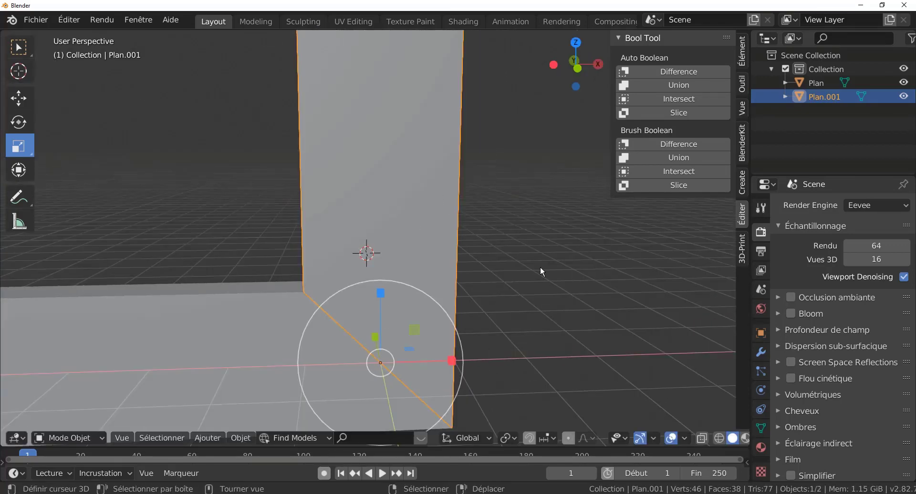
# Examine the mortise edges along the mitre with X-ray on
pyautogui.hotkey('alt', 'z')
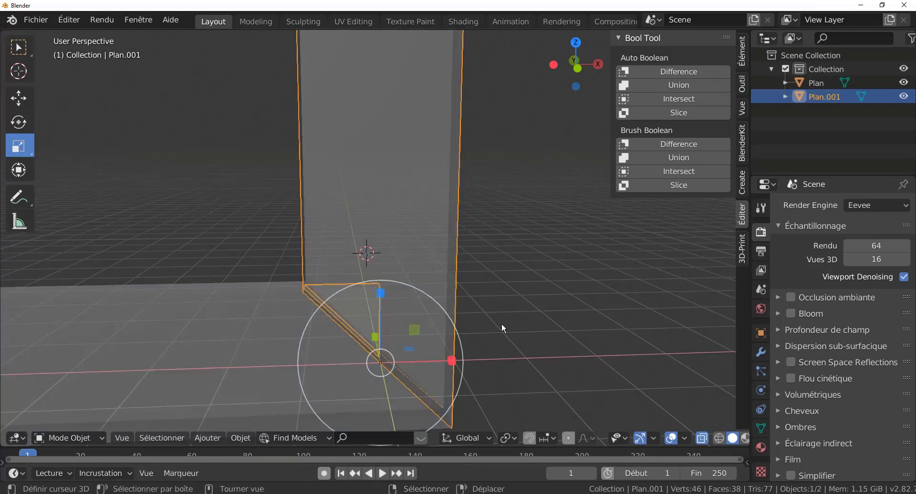
pyautogui.scroll(1, 389, 372)
pyautogui.keyDown('shift'); pyautogui.moveTo(385, 373); pyautogui.dragTo(408, 329, button='middle'); pyautogui.keyUp('shift')
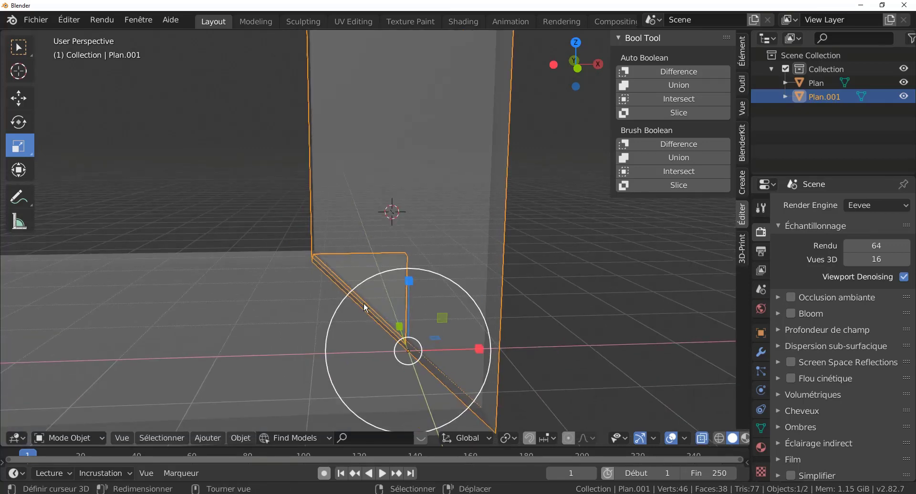
pyautogui.scroll(-2, 425, 287)
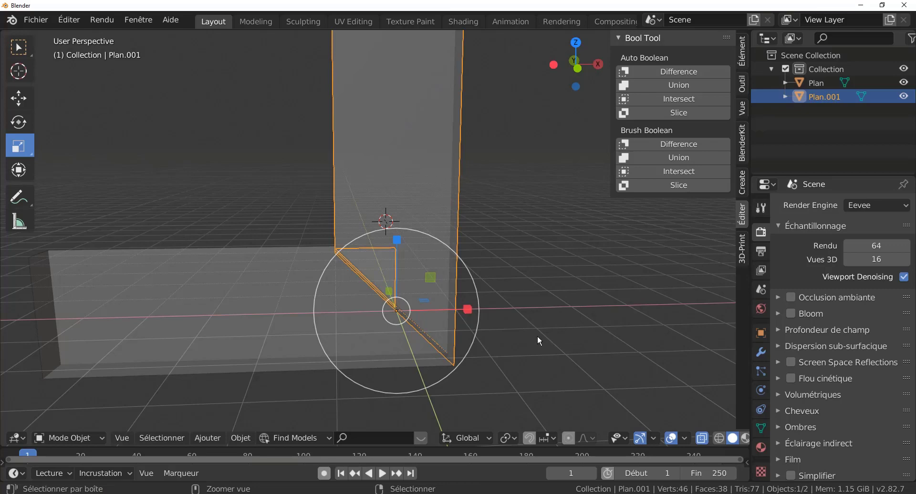
# Undo the Boolean Difference, the separation and the duplication of the tenon faces, back to object mode
pyautogui.hotkey('ctrl', 'z')
pyautogui.hotkey('ctrl', 'z')
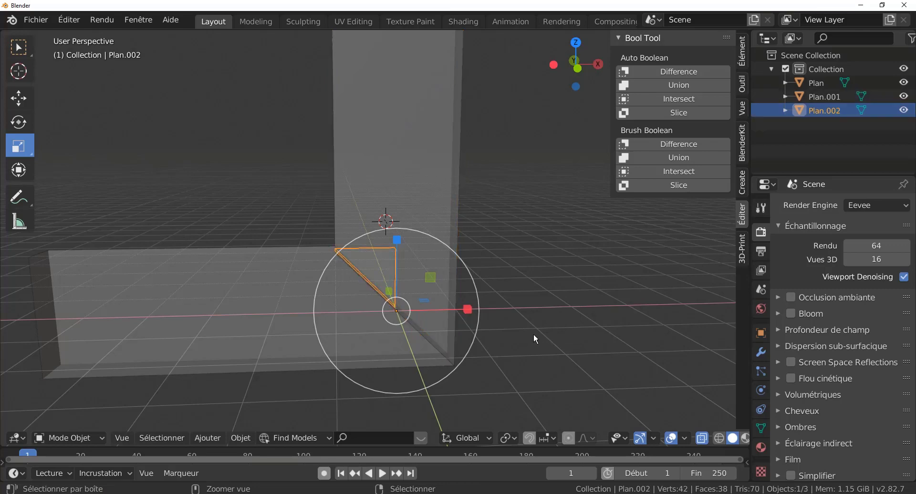
pyautogui.hotkey('ctrl', 'z')
pyautogui.hotkey('ctrl', 'z')
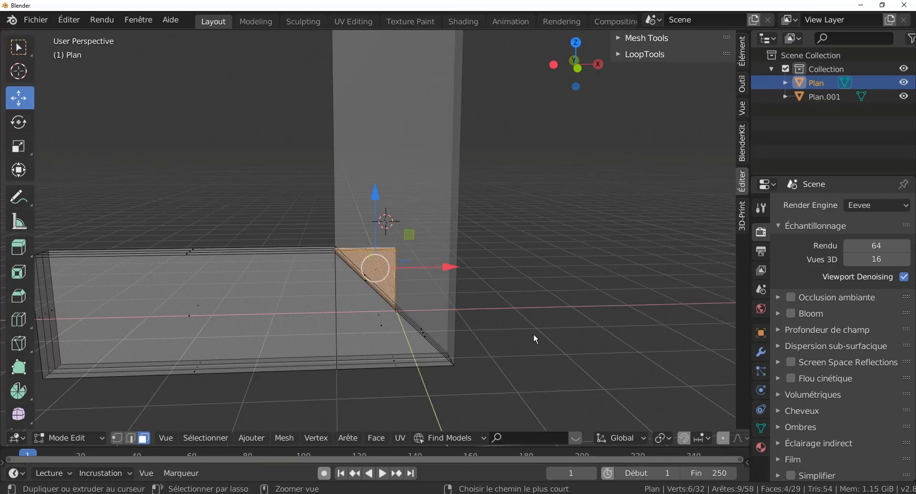
pyautogui.hotkey('ctrl', 'z')
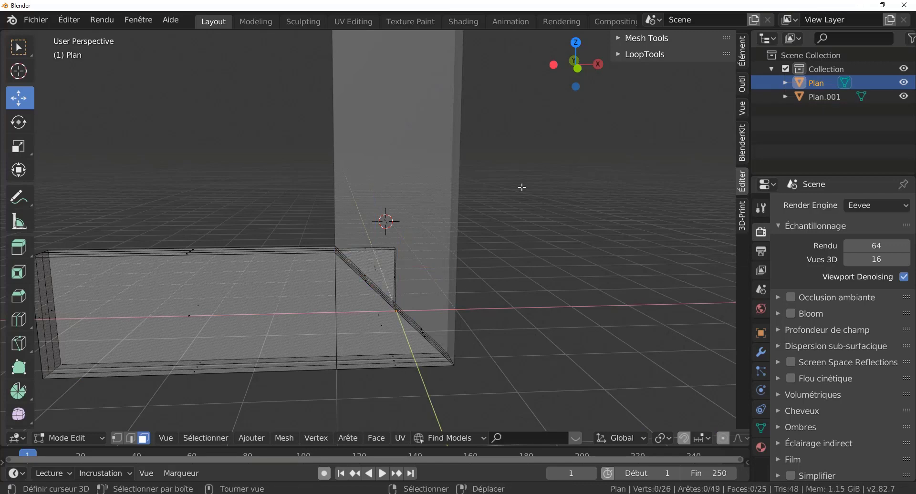
pyautogui.hotkey('ctrl', 'z')
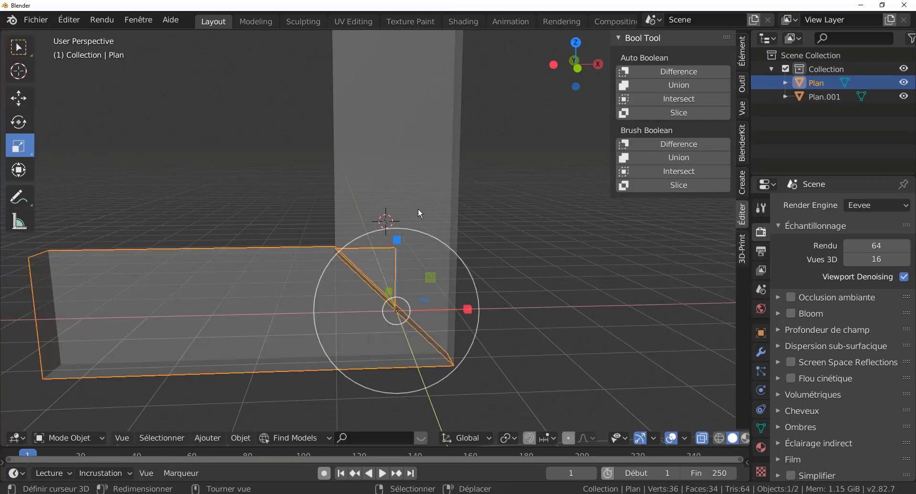
# Select the upright board and pull it aside to check its mitred end after the undo, cancelling each move
pyautogui.rightClick(418, 210)
pyautogui.press('g')
pyautogui.rightClick(487, 185)
pyautogui.moveTo(472, 216); pyautogui.dragTo(512, 201, button='middle')
pyautogui.press('g')
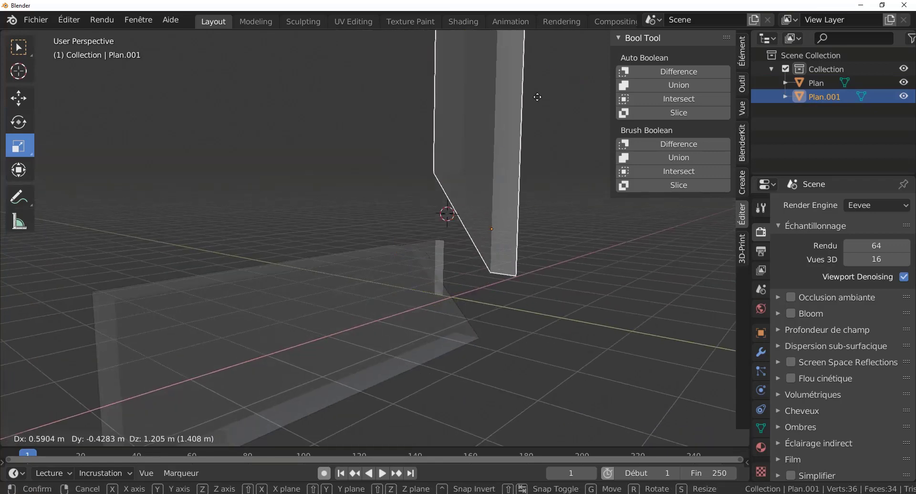
pyautogui.rightClick(540, 93)
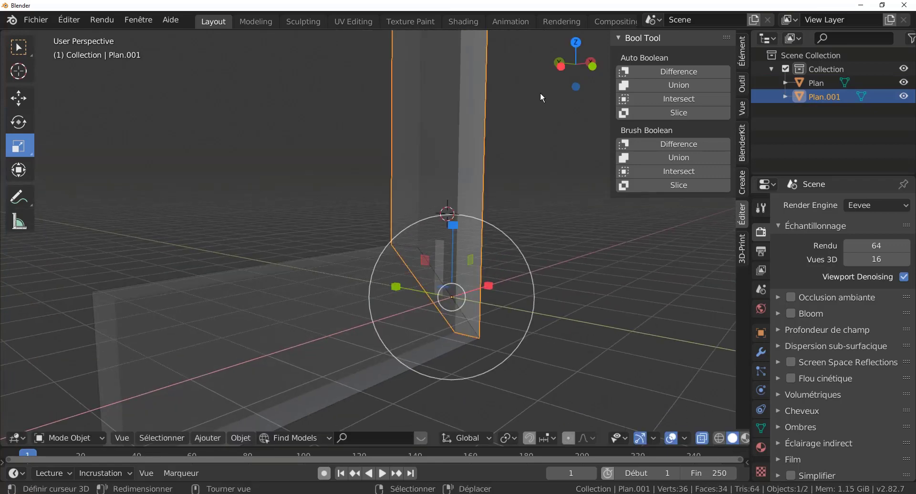
# Turn X-ray off and pull the upright board aside once more to view the mitre, cancelling the move
pyautogui.hotkey('alt', 'z')
pyautogui.press('g')
pyautogui.rightClick(463, 109)
pyautogui.moveTo(406, 263); pyautogui.dragTo(387, 260, button='middle')
pyautogui.scroll(1, 385, 274)
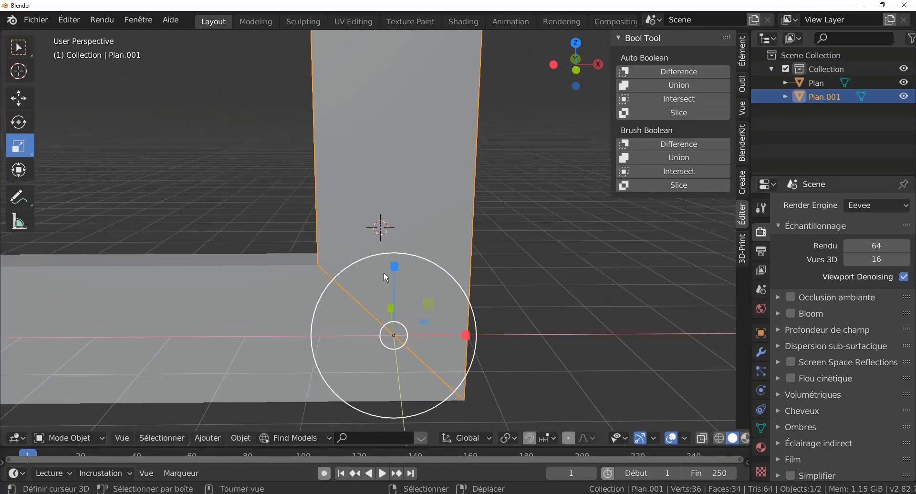
pyautogui.scroll(-3, 462, 251)
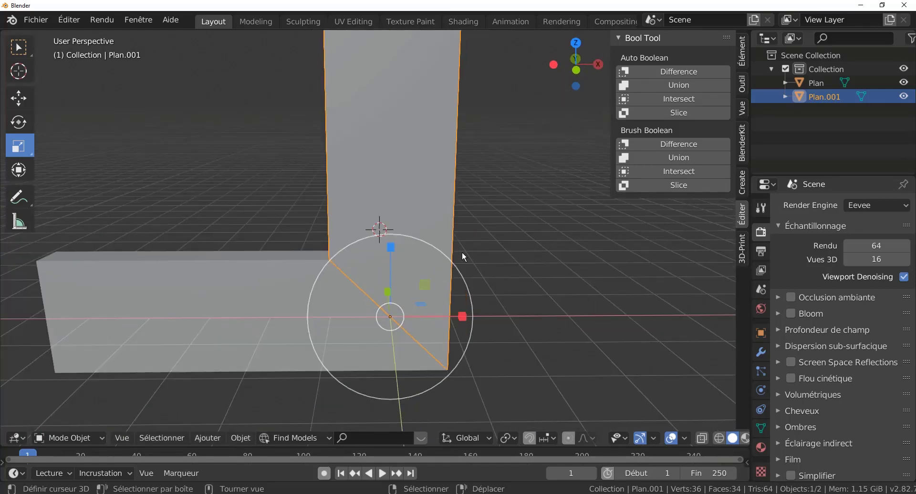
# Examine the upright board's mesh around the mitre in edit mode, selecting its lower triangular face
pyautogui.press('Tab')
pyautogui.scroll(-2, 401, 271)
pyautogui.moveTo(401, 271); pyautogui.dragTo(427, 264, button='middle')
pyautogui.scroll(2, 422, 241)
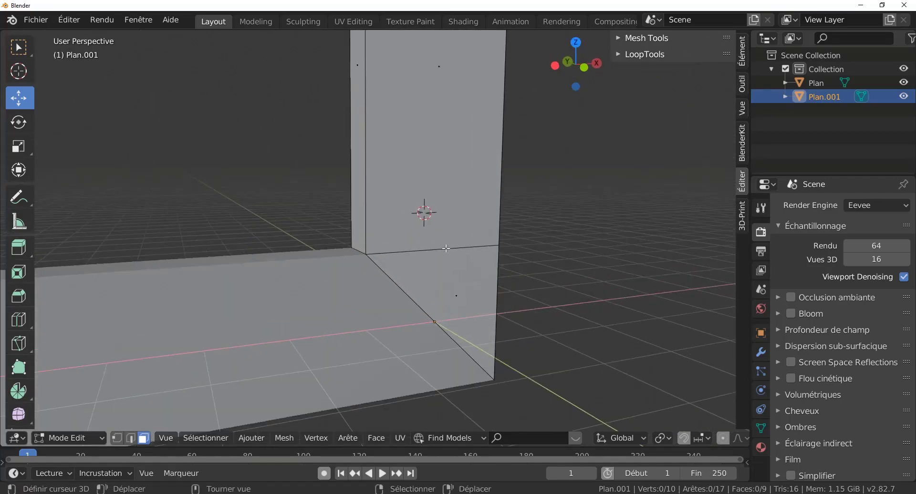
pyautogui.scroll(-2, 505, 150)
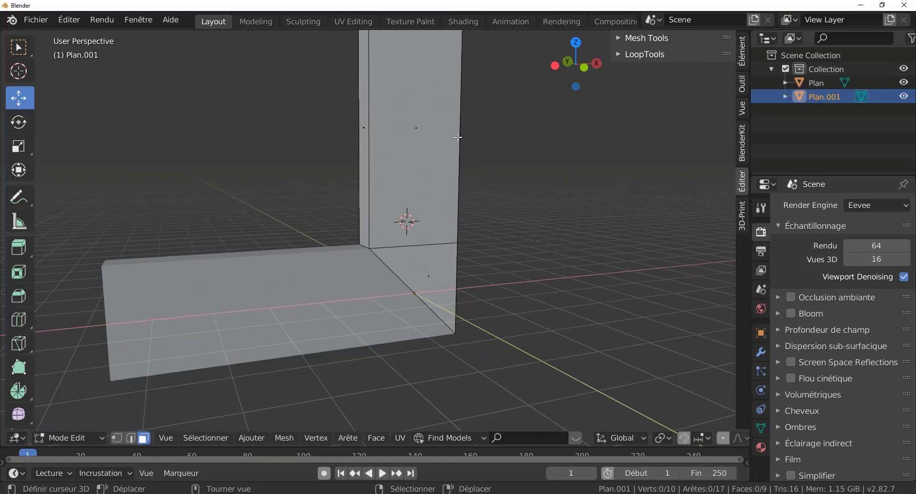
pyautogui.press('Tab')
pyautogui.press('Tab')
pyautogui.scroll(2, 420, 289)
pyautogui.moveTo(422, 308); pyautogui.dragTo(387, 309, button='middle')
pyautogui.press('Tab')
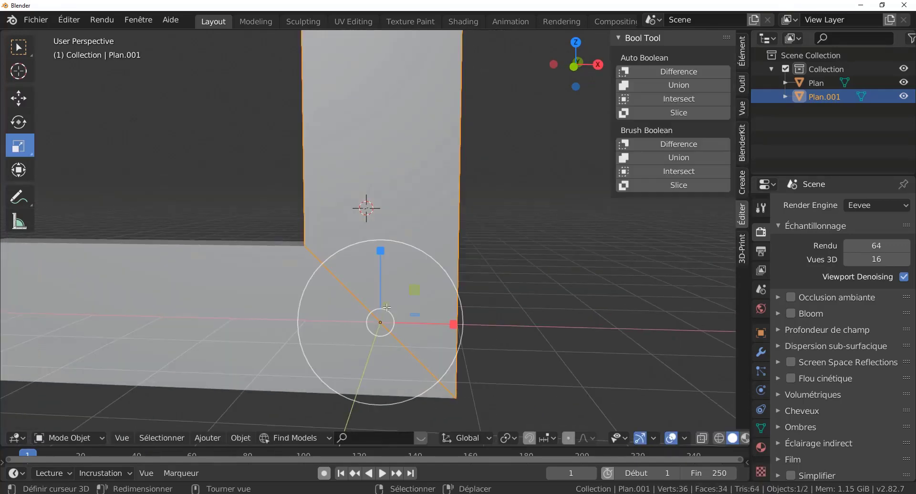
pyautogui.press('Tab')
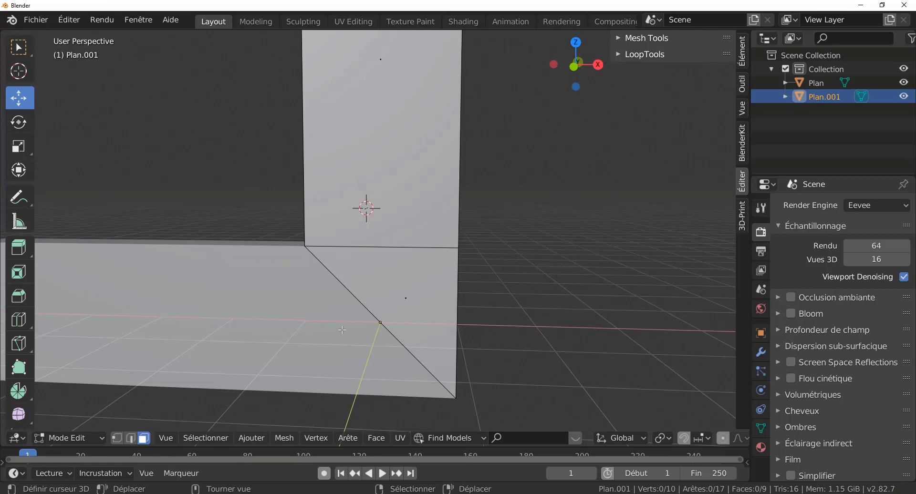
pyautogui.press('z')
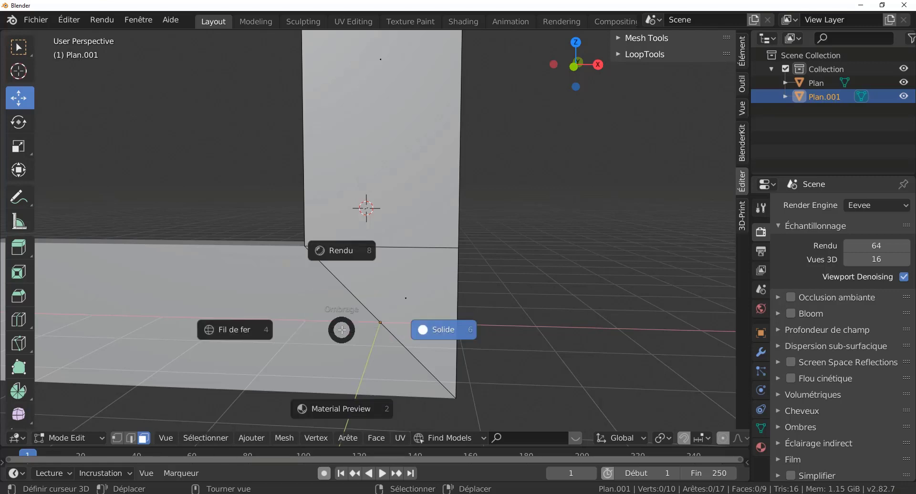
pyautogui.click(541, 301)
pyautogui.click(432, 315)
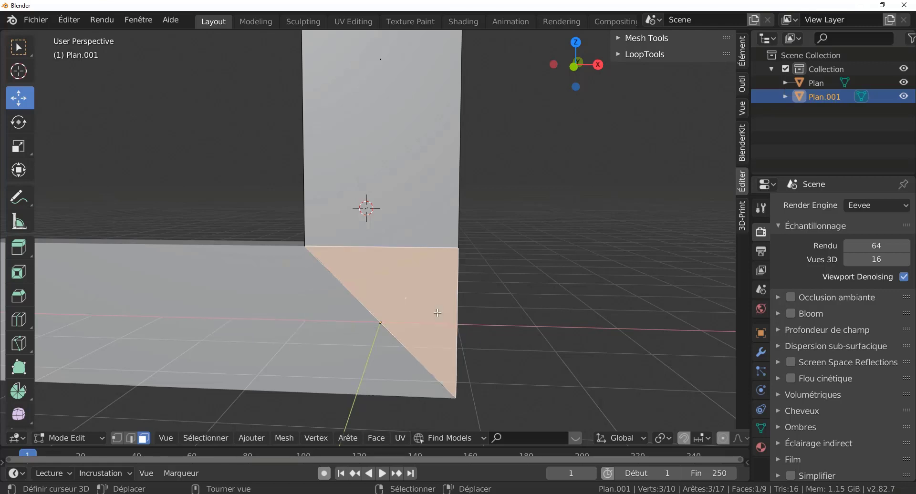
pyautogui.moveTo(430, 316); pyautogui.dragTo(351, 342, button='middle')
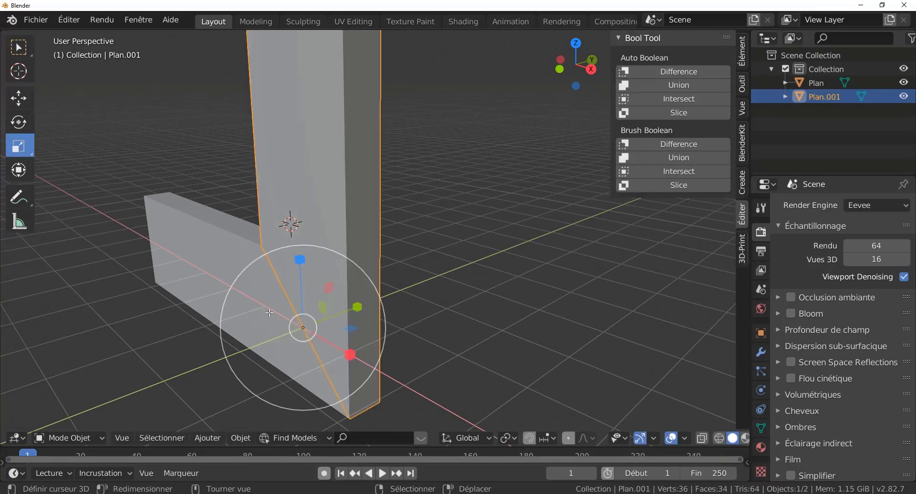
# Select the horizontal board and isolate it in local view with its triangular tenon in sight
pyautogui.click(268, 315)
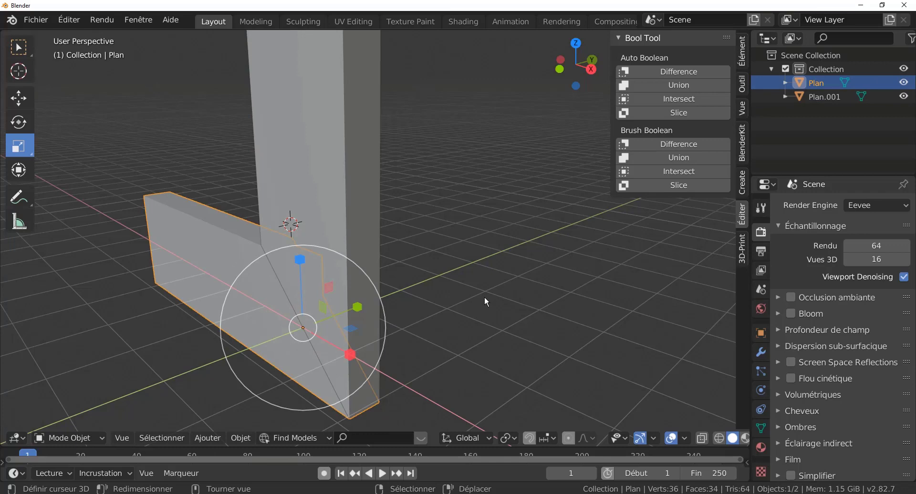
pyautogui.press('KP_Divide')
pyautogui.moveTo(452, 301); pyautogui.dragTo(382, 328, button='middle')
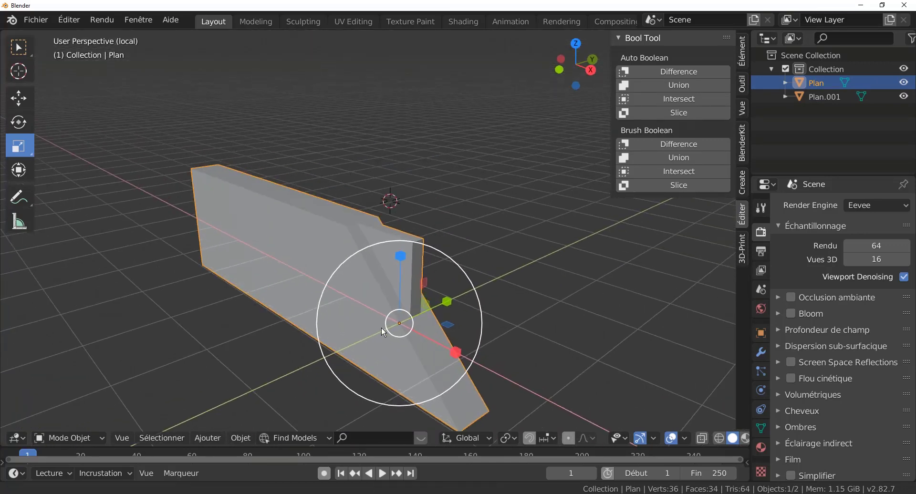
pyautogui.scroll(2, 384, 324)
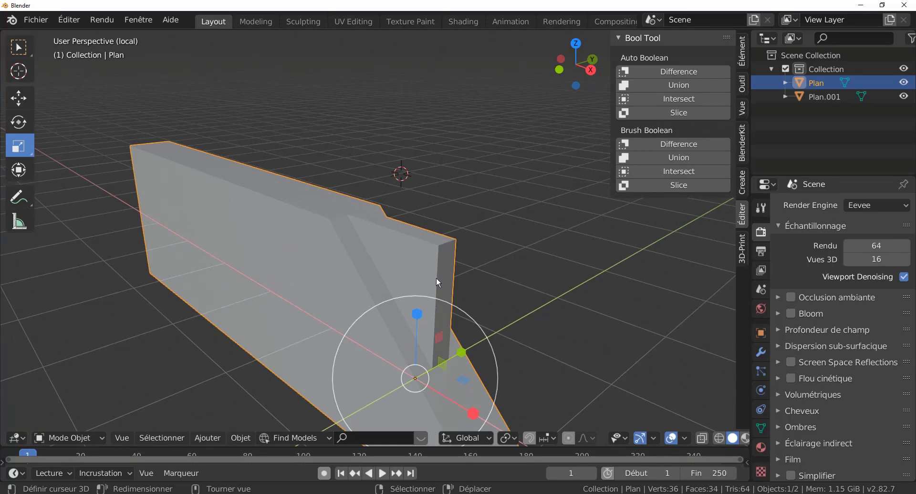
# Select the horizontal board's whole mesh in edit mode and merge its vertices by distance
pyautogui.press('Tab')
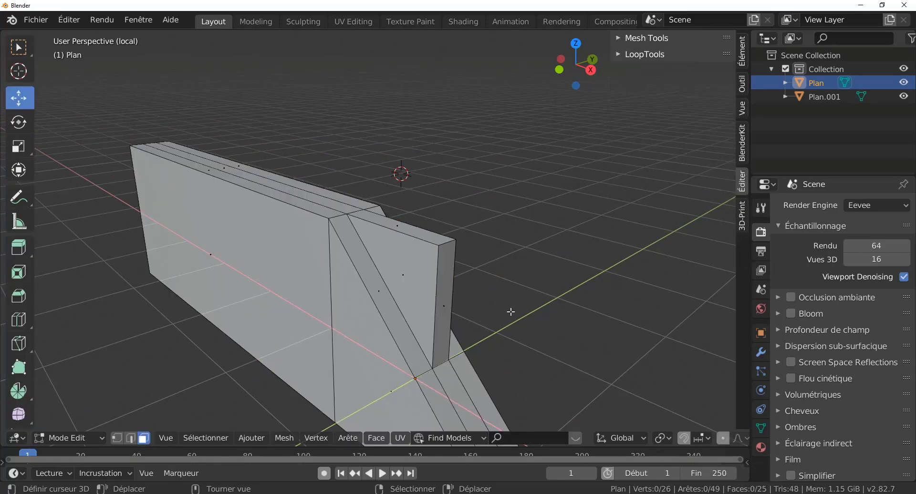
pyautogui.scroll(-1, 506, 311)
pyautogui.press('a')
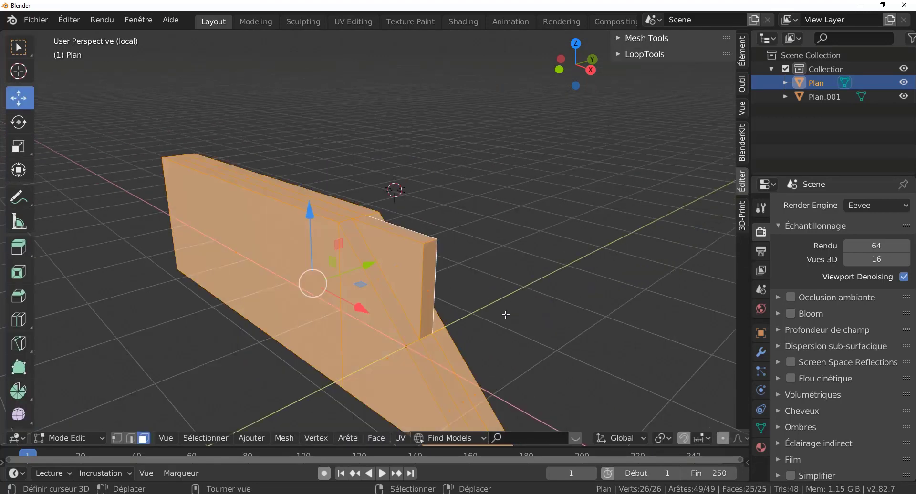
pyautogui.press('q')
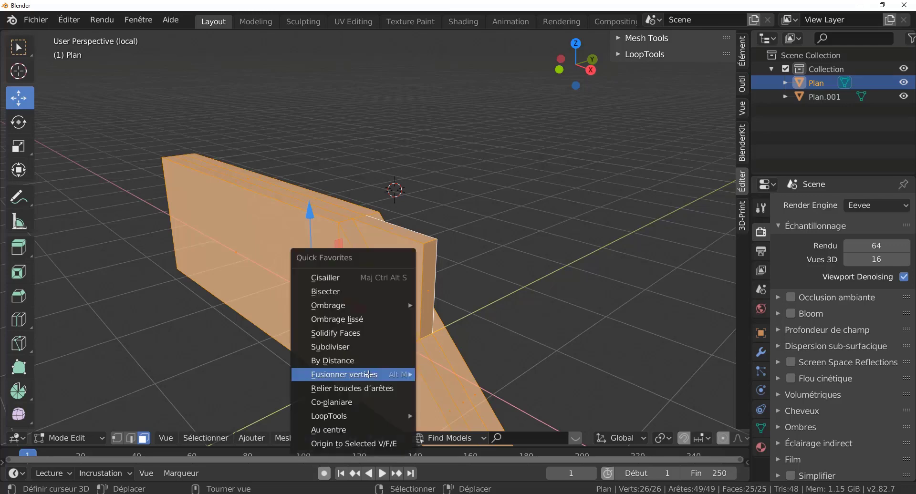
pyautogui.moveTo(358, 416)
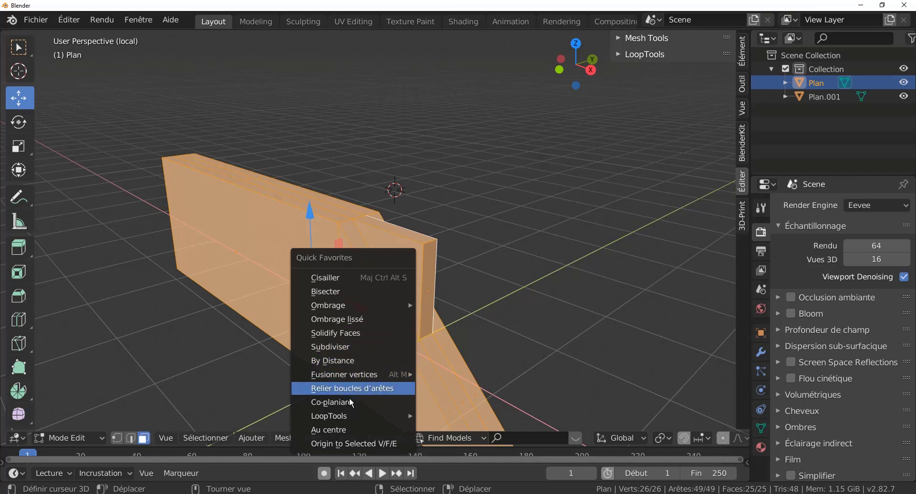
pyautogui.click(334, 401)
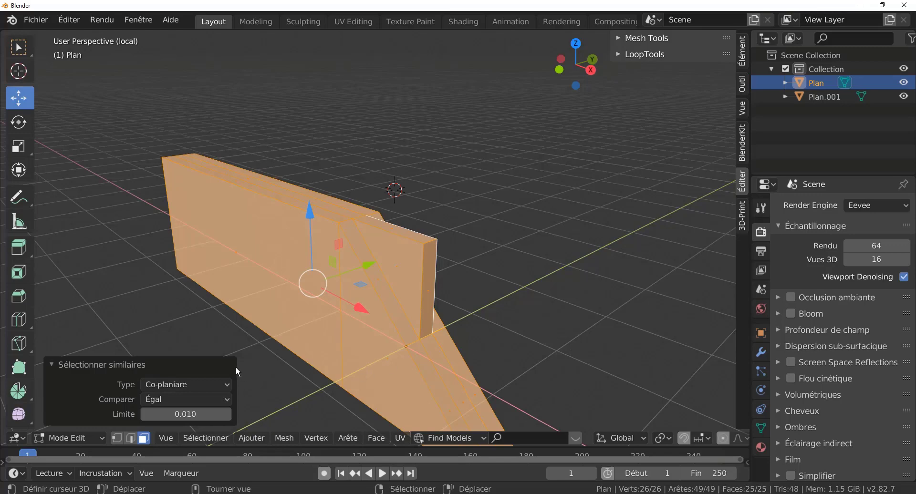
pyautogui.click(170, 365)
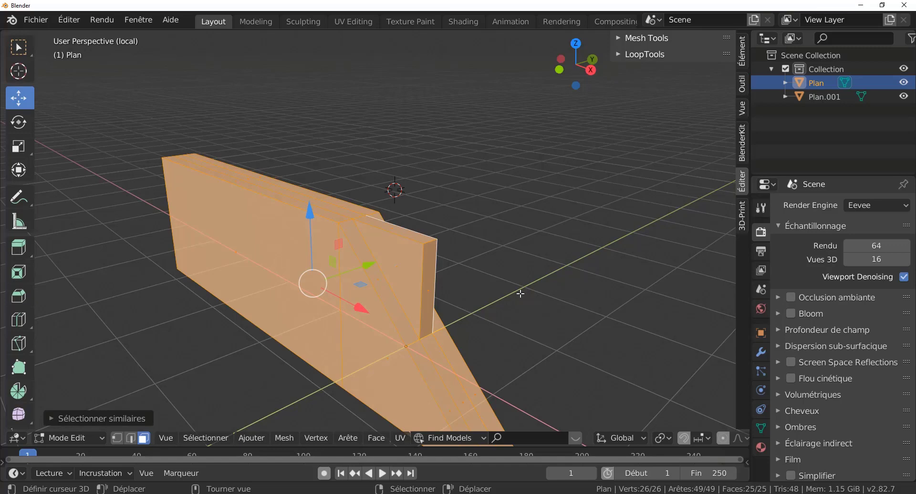
pyautogui.press('q')
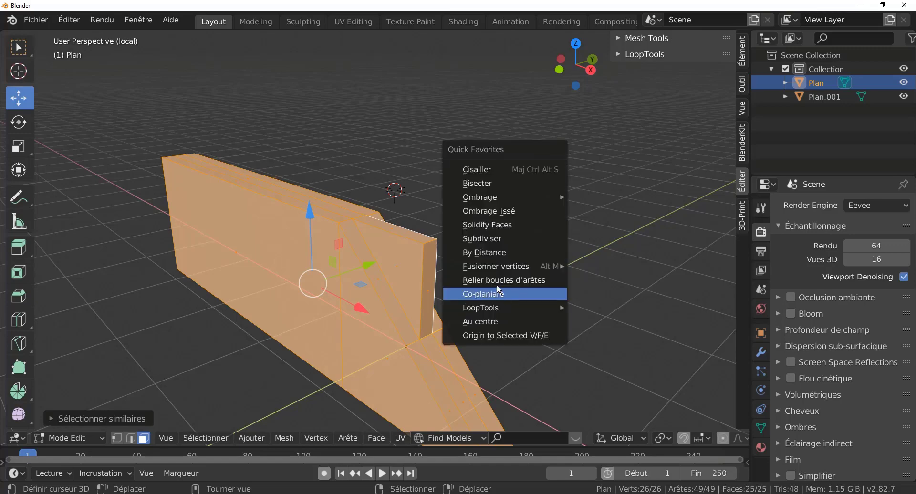
pyautogui.click(493, 252)
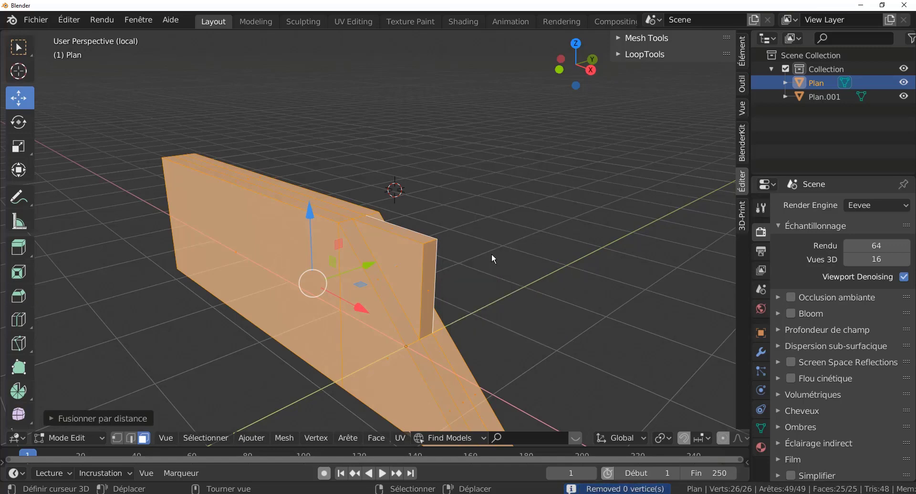
# Duplicate the four outer faces of the triangular tenon in place and separate the copy into its own object
pyautogui.click(424, 269)
pyautogui.keyDown('shift'); pyautogui.rightClick(408, 267); pyautogui.keyUp('shift')
pyautogui.keyDown('shift'); pyautogui.rightClick(411, 235); pyautogui.keyUp('shift')
pyautogui.moveTo(492, 277); pyautogui.dragTo(525, 330, button='middle')
pyautogui.keyDown('shift'); pyautogui.rightClick(268, 263); pyautogui.keyUp('shift')
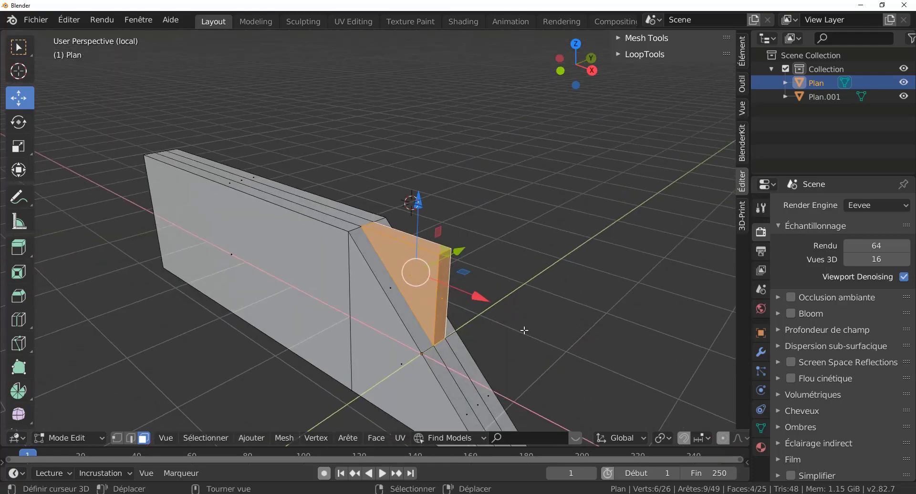
pyautogui.hotkey('shift', 'd')
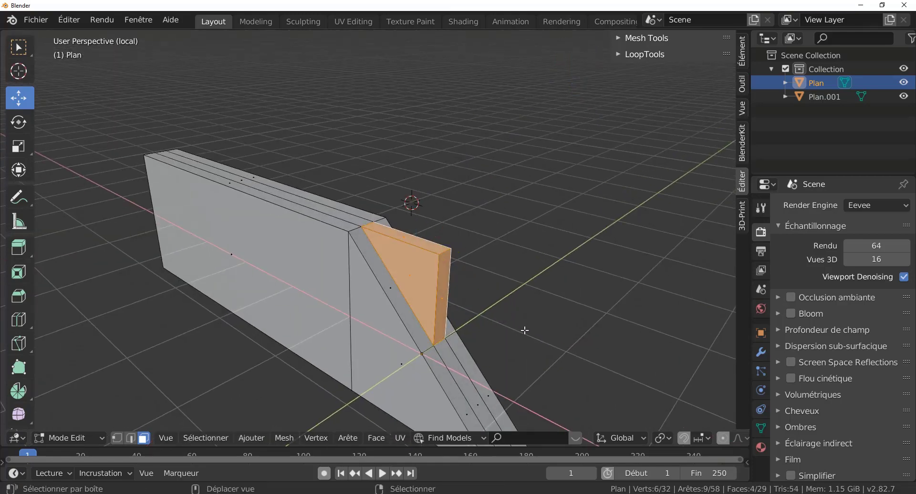
pyautogui.press('Escape')
pyautogui.moveTo(525, 331); pyautogui.dragTo(539, 333, button='middle')
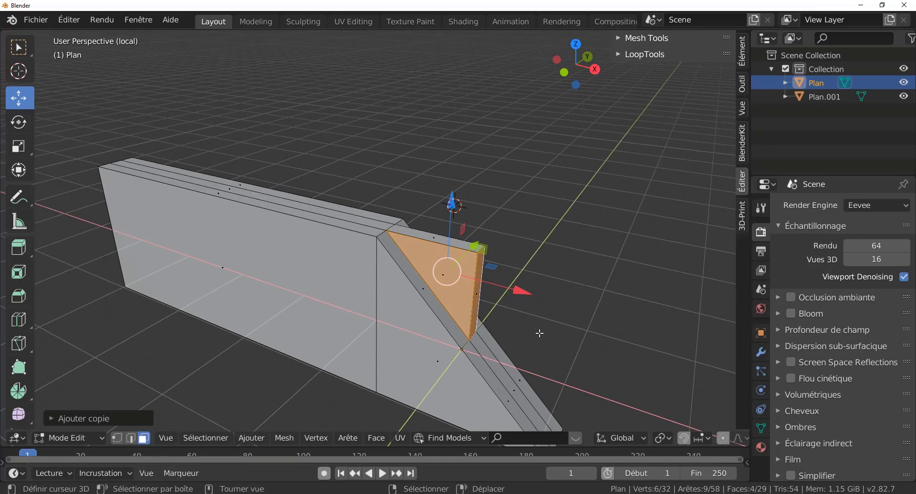
pyautogui.press('p')
pyautogui.click(565, 338)
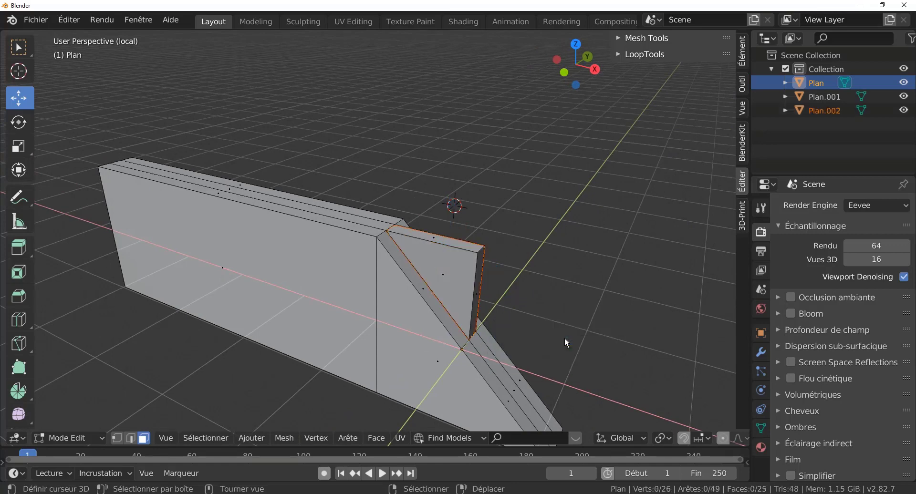
# Select the separated tenon copy in object mode and isolate it alone in local view, showing its open side
pyautogui.press('Tab')
pyautogui.click(461, 267)
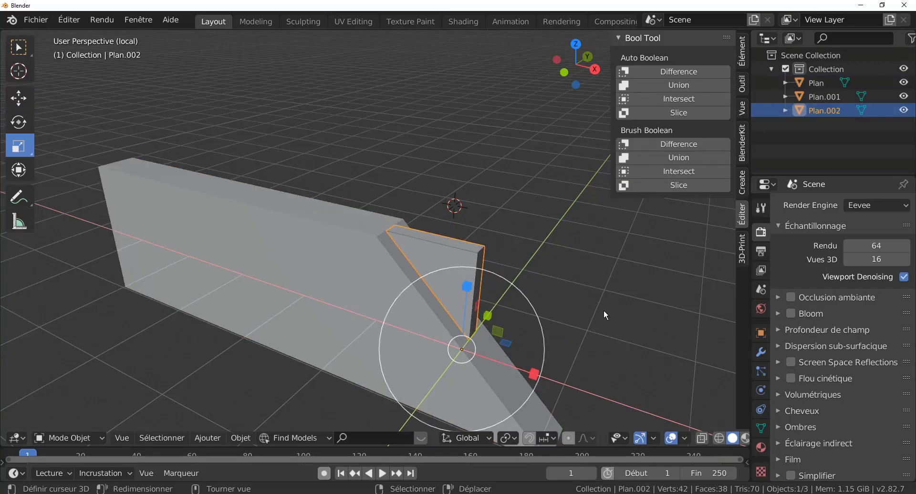
pyautogui.press('KP_Divide')
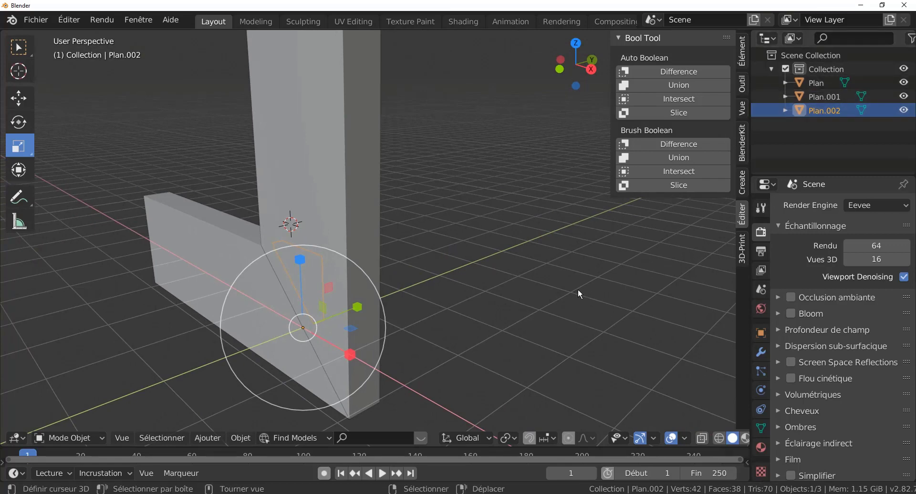
pyautogui.press('KP_Divide')
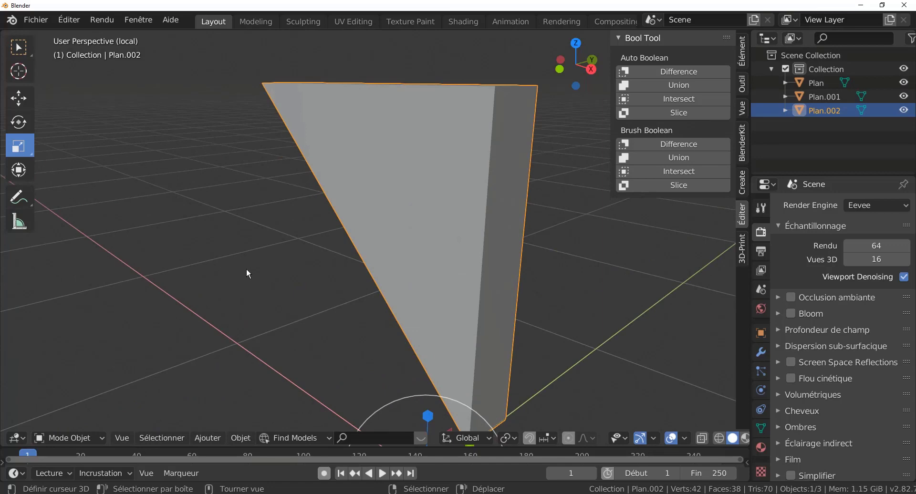
pyautogui.scroll(-3, 335, 245)
pyautogui.moveTo(335, 245); pyautogui.dragTo(494, 225, button='middle')
# Close the open sloping side of the tenon copy by filling its boundary edge loop with a face, ending in object mode
pyautogui.press('Tab')
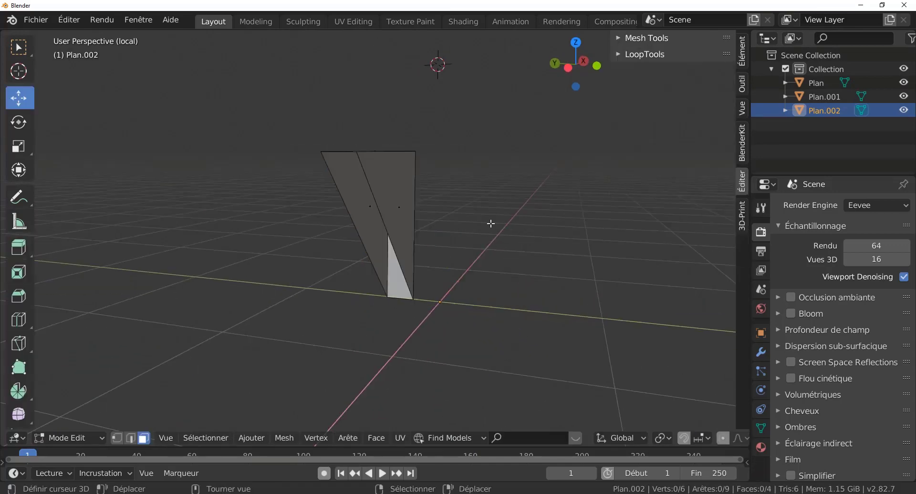
pyautogui.click(131, 438)
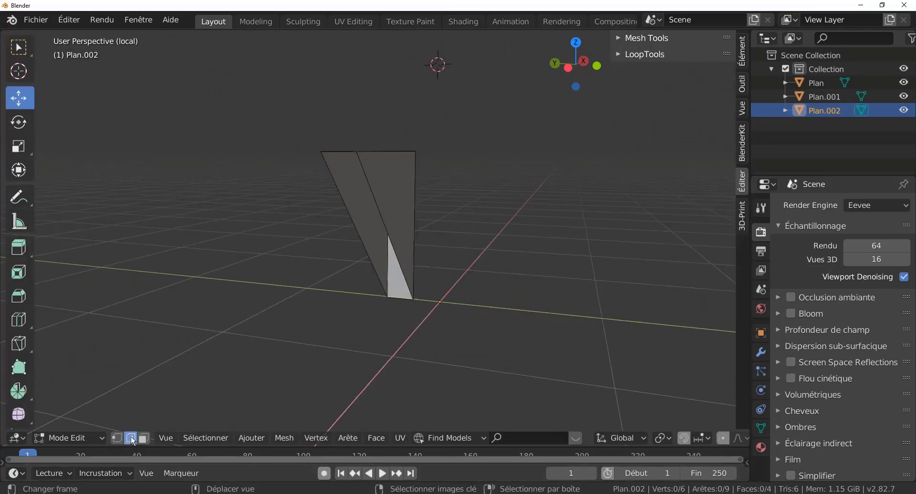
pyautogui.keyDown('alt'); pyautogui.click(374, 197); pyautogui.keyUp('alt')
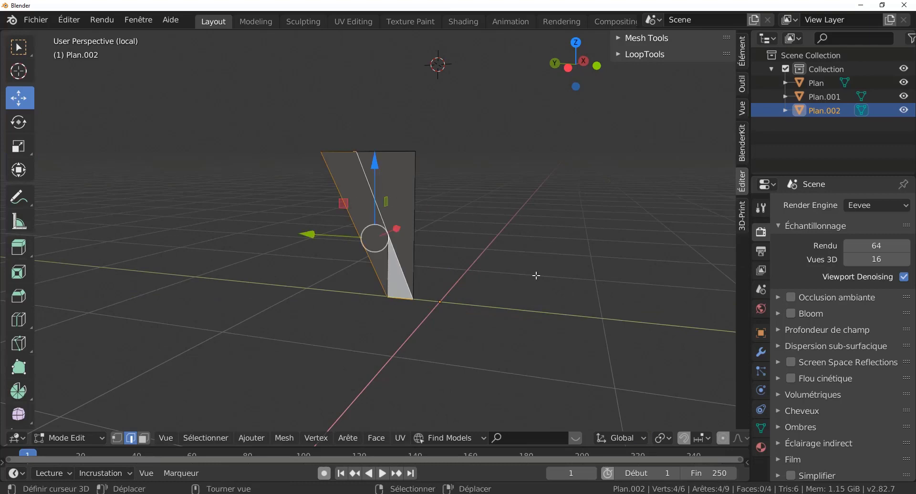
pyautogui.press('f')
pyautogui.press('Tab')
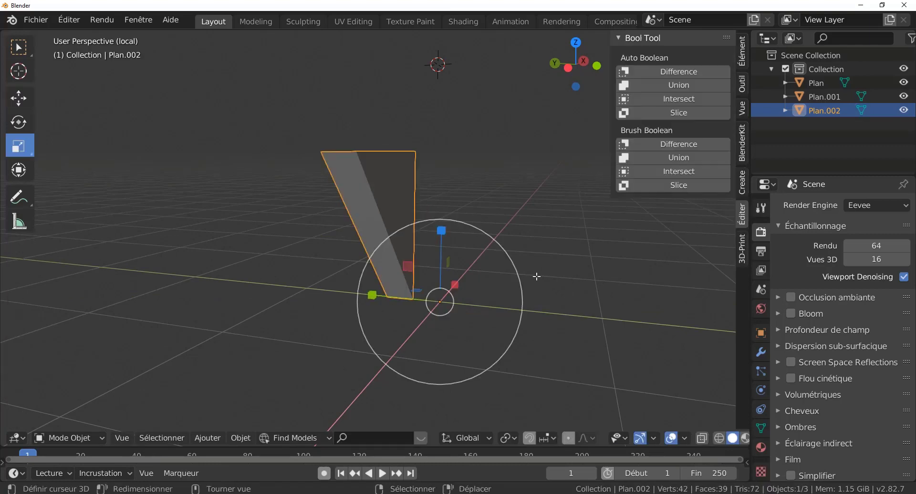
pyautogui.moveTo(537, 245); pyautogui.dragTo(346, 261, button='middle')
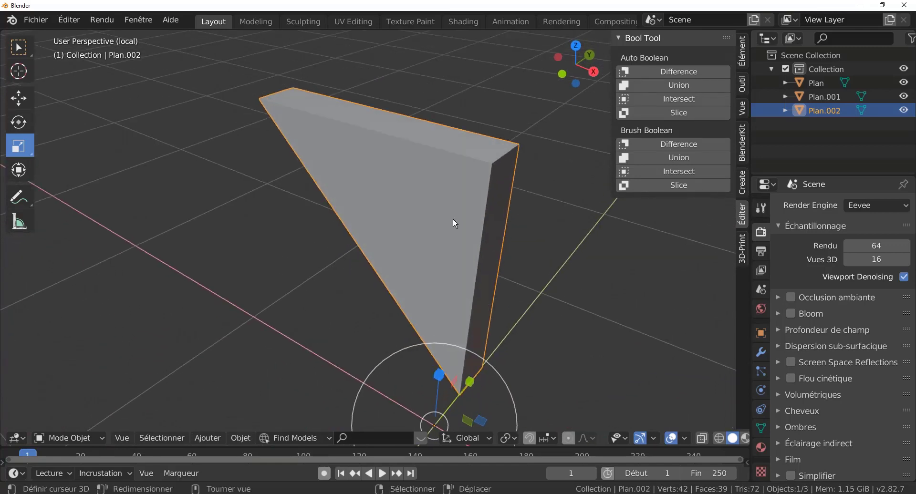
pyautogui.press('Tab')
pyautogui.scroll(-3, 453, 219)
pyautogui.press('Tab')
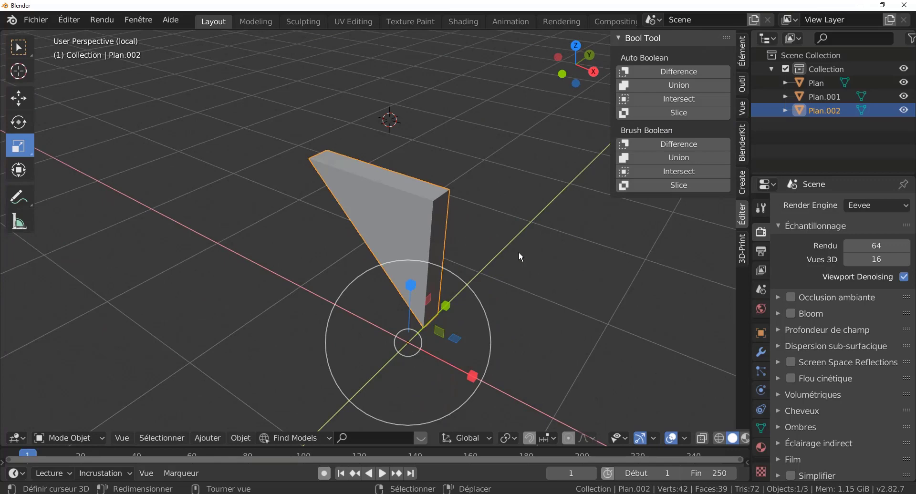
# Leave local view and subtract the closed tenon copy from the vertical board with Bool Tool's automatic Difference
pyautogui.moveTo(545, 259); pyautogui.dragTo(575, 259, button='middle')
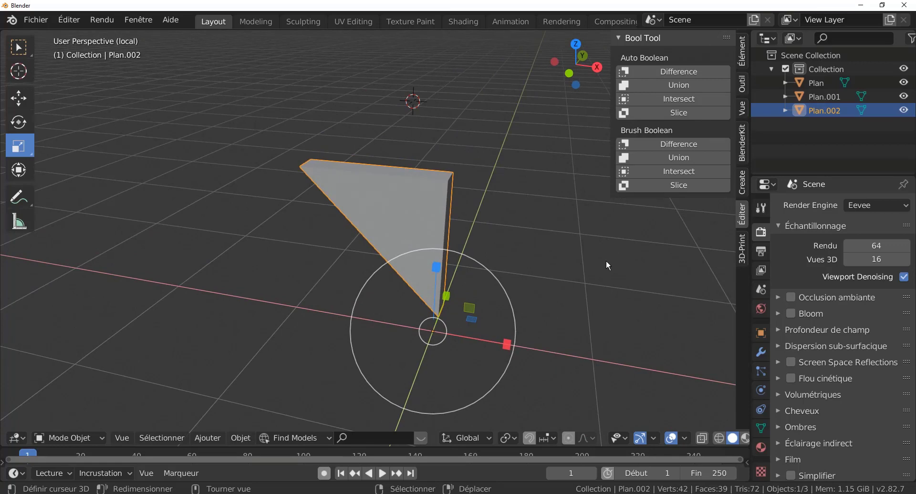
pyautogui.press('KP_Divide')
pyautogui.moveTo(606, 260); pyautogui.dragTo(561, 274, button='middle')
pyautogui.scroll(1, 452, 337)
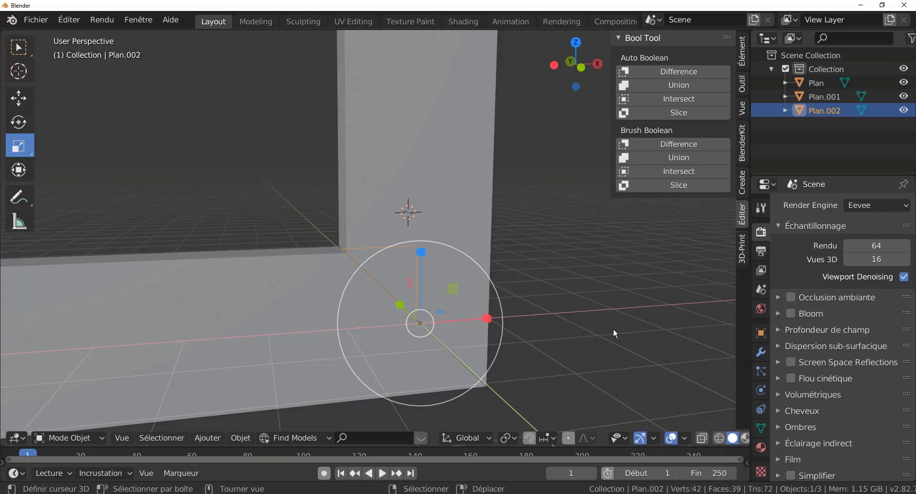
pyautogui.press('KP_1')
pyautogui.keyDown('shift'); pyautogui.moveTo(600, 282); pyautogui.dragTo(614, 339, button='middle'); pyautogui.keyUp('shift')
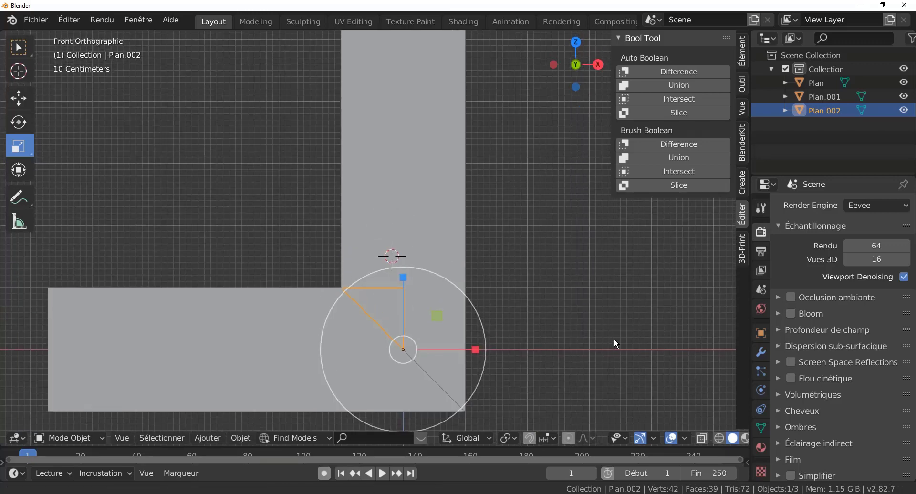
pyautogui.keyDown('shift'); pyautogui.click(418, 203); pyautogui.keyUp('shift')
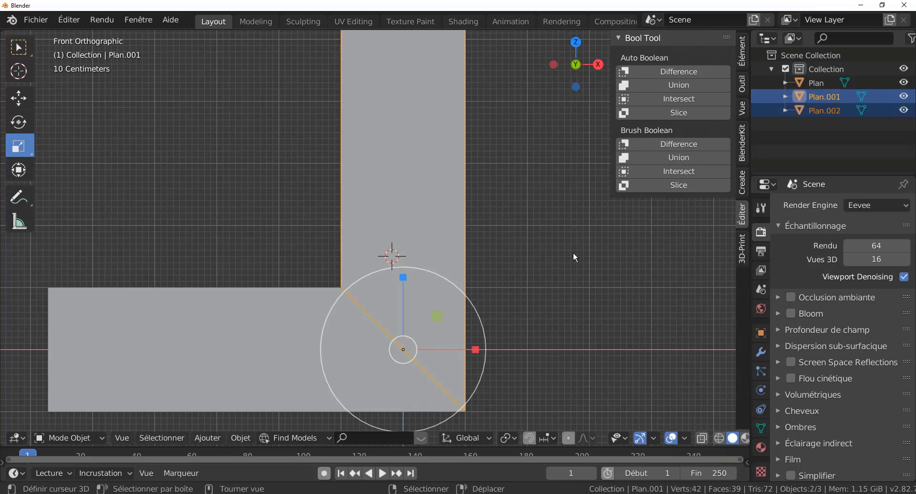
pyautogui.hotkey('alt', 'z')
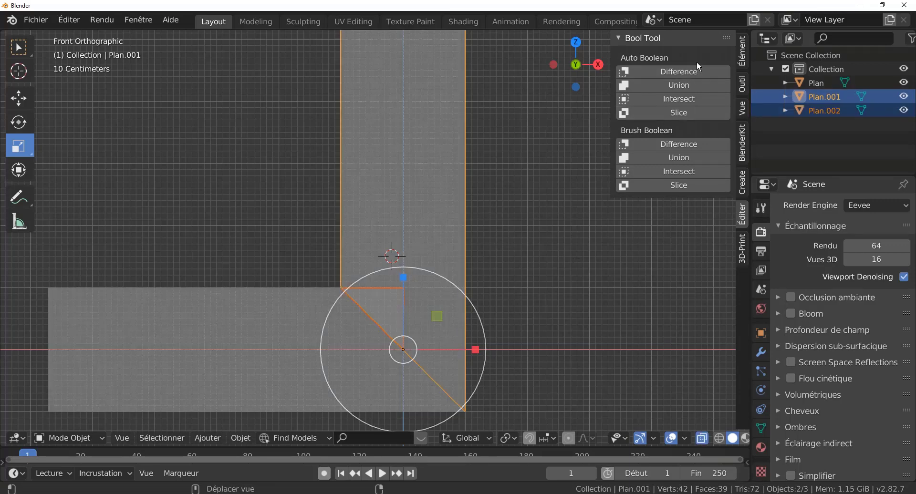
pyautogui.click(681, 73)
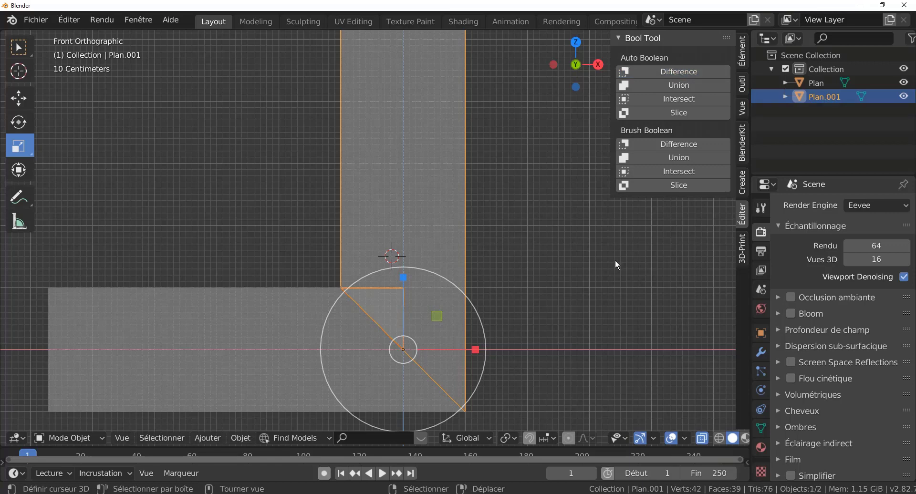
# Isolate the vertical board in local view and examine the triangular mortise cut into its mitred end, ending in front view of both boards
pyautogui.press('KP_Divide')
pyautogui.moveTo(615, 259); pyautogui.dragTo(488, 327, button='middle')
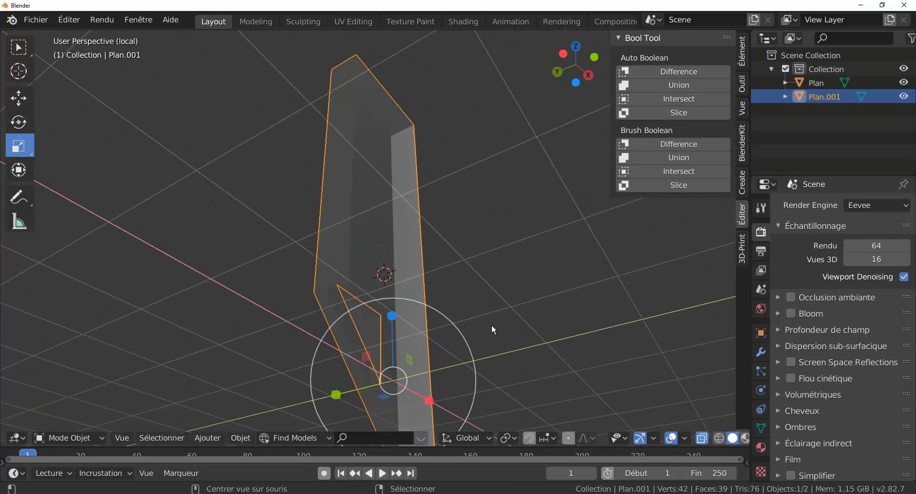
pyautogui.hotkey('alt', 'z')
pyautogui.moveTo(440, 269); pyautogui.dragTo(465, 251, button='middle')
pyautogui.scroll(1, 440, 311)
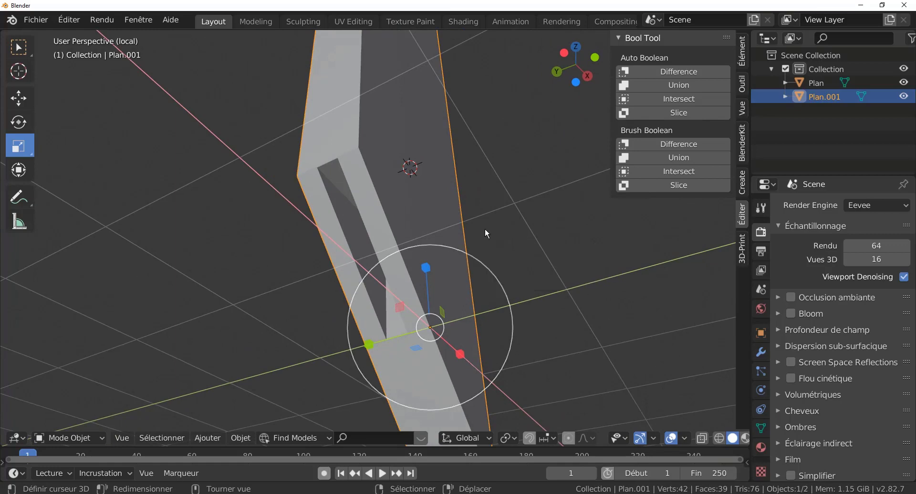
pyautogui.scroll(2, 429, 247)
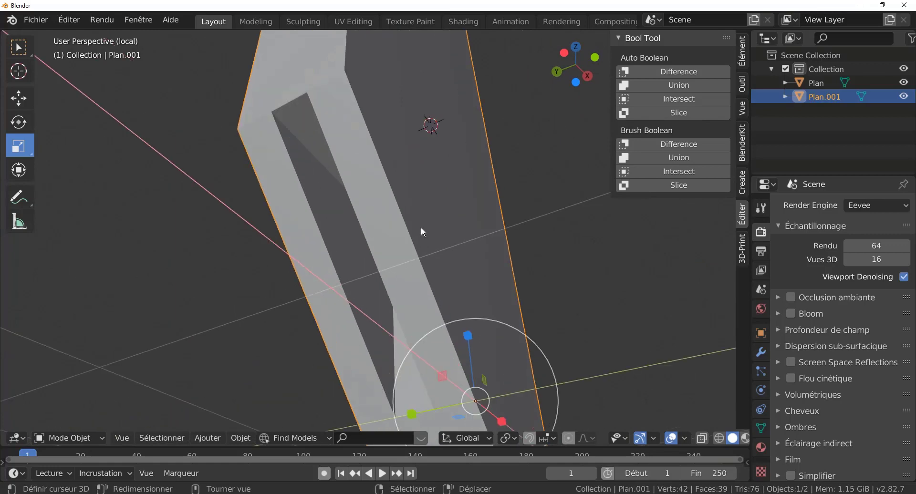
pyautogui.scroll(-2, 424, 232)
pyautogui.moveTo(439, 228); pyautogui.dragTo(496, 297, button='middle')
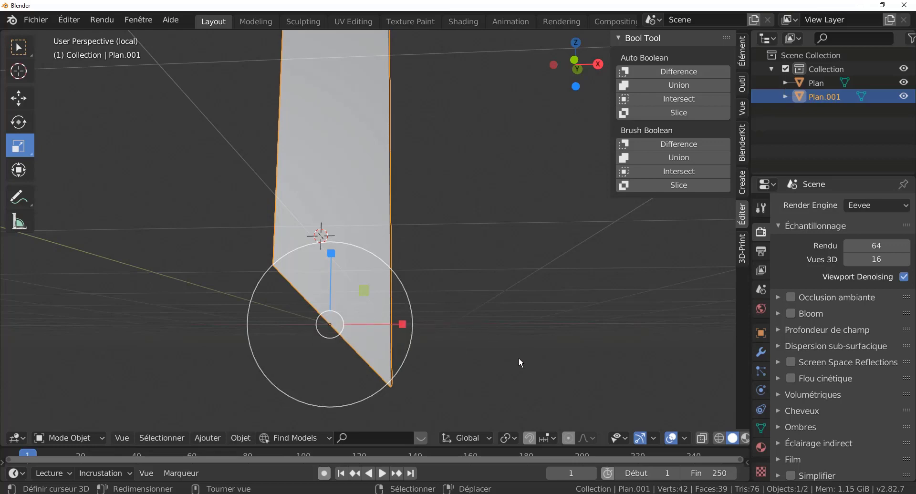
pyautogui.press('KP_1')
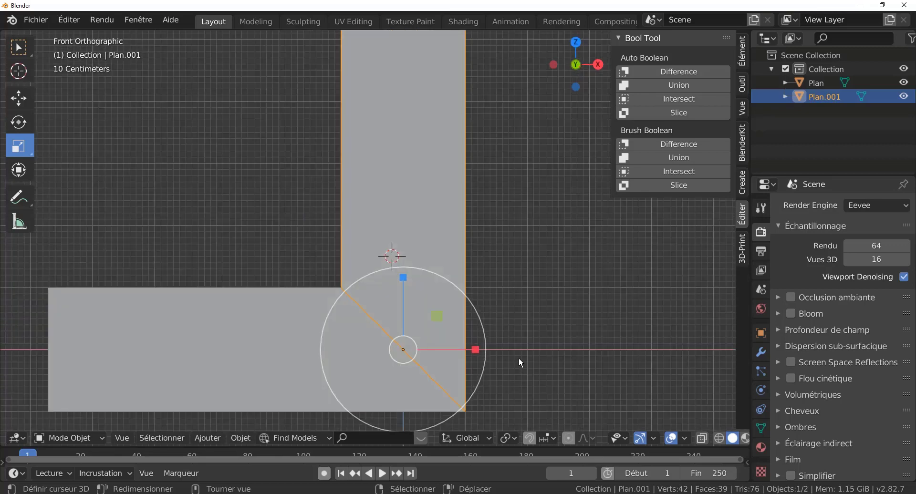
# Widen the properties area and show the modifier settings of the vertical board
pyautogui.scroll(-3, 545, 360)
pyautogui.moveTo(546, 361); pyautogui.dragTo(425, 302, button='middle')
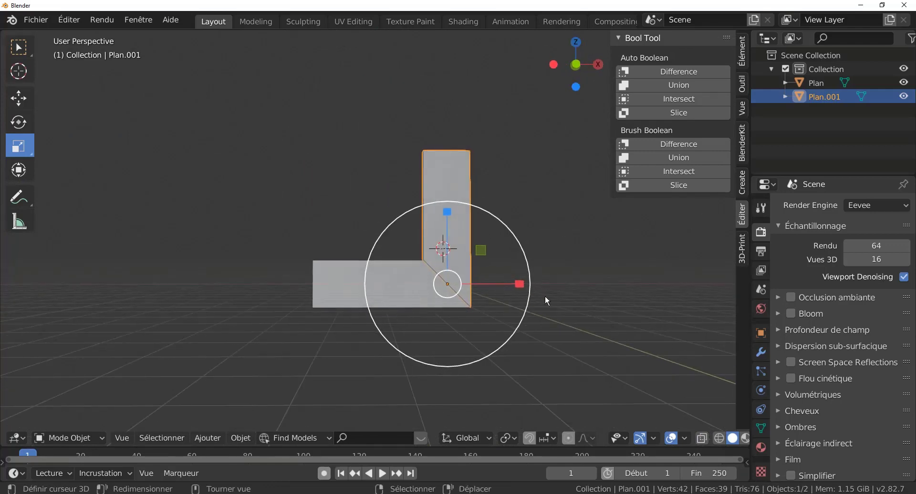
pyautogui.scroll(-1, 595, 319)
pyautogui.moveTo(749, 273); pyautogui.dragTo(631, 276)
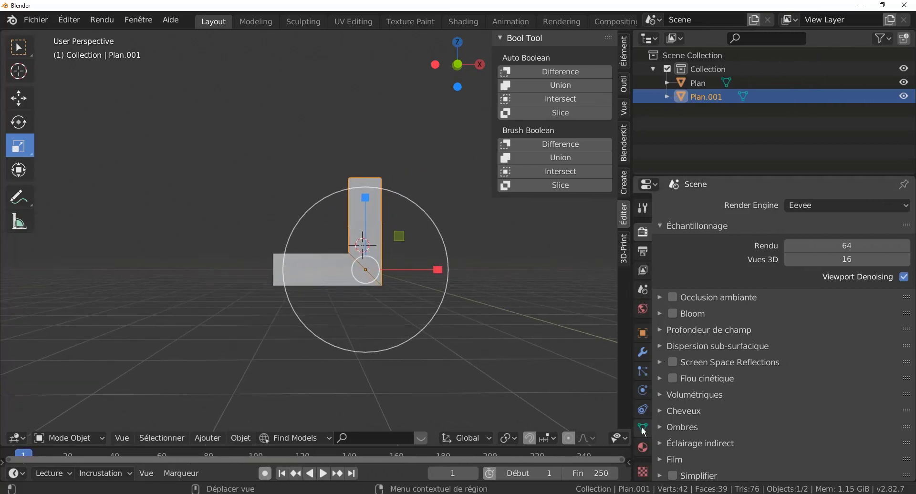
pyautogui.click(643, 352)
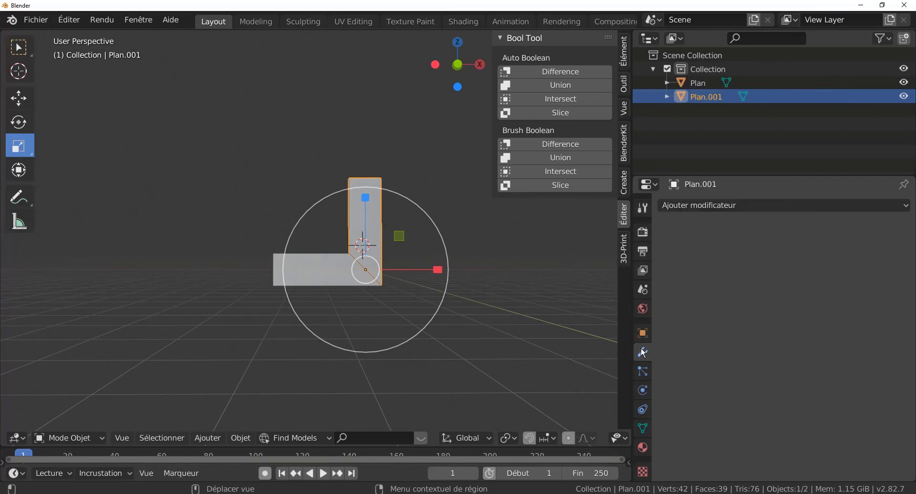
pyautogui.click(719, 205)
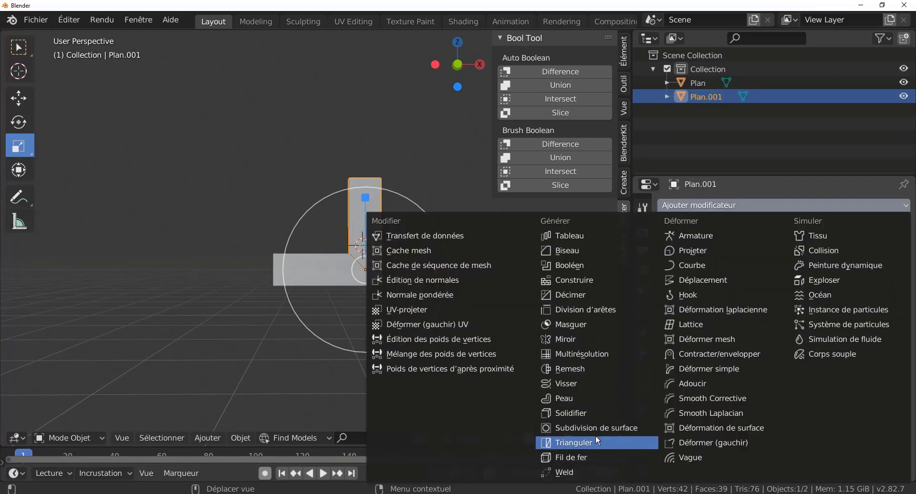
pyautogui.click(570, 343)
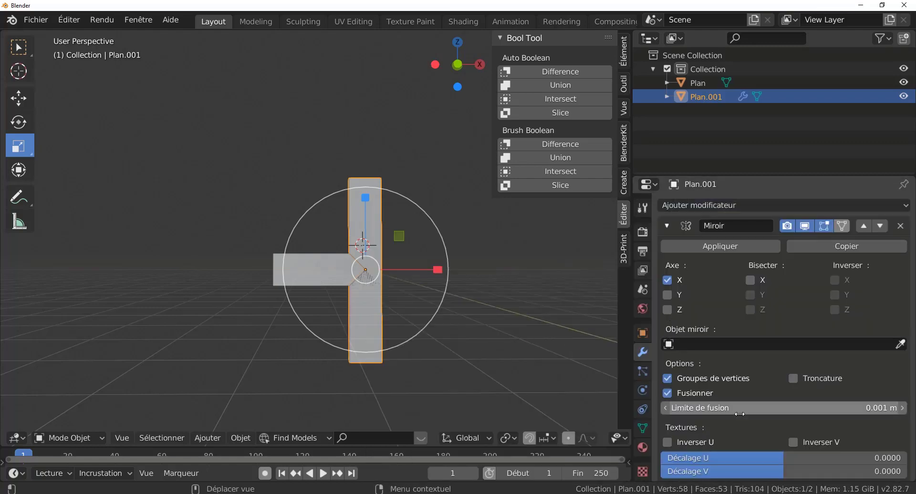
pyautogui.scroll(-1, 741, 416)
pyautogui.click(667, 270)
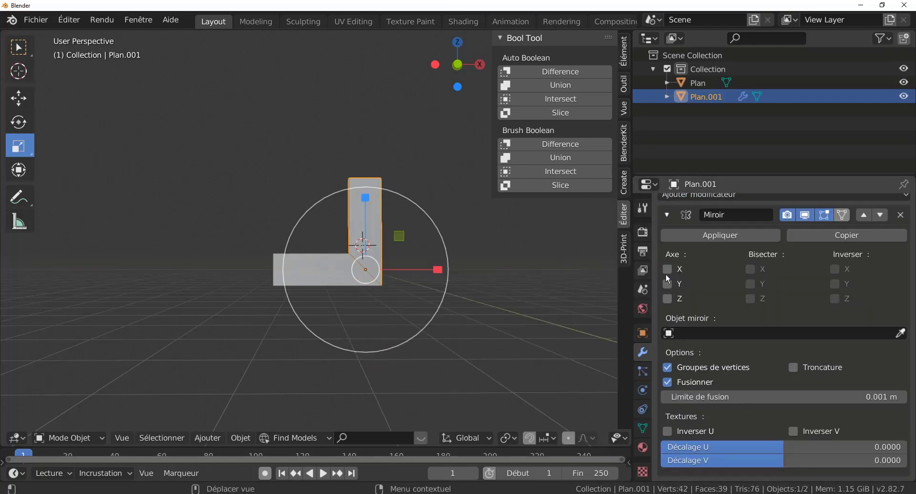
pyautogui.click(668, 299)
pyautogui.click(667, 299)
pyautogui.click(668, 270)
pyautogui.click(668, 269)
pyautogui.click(901, 215)
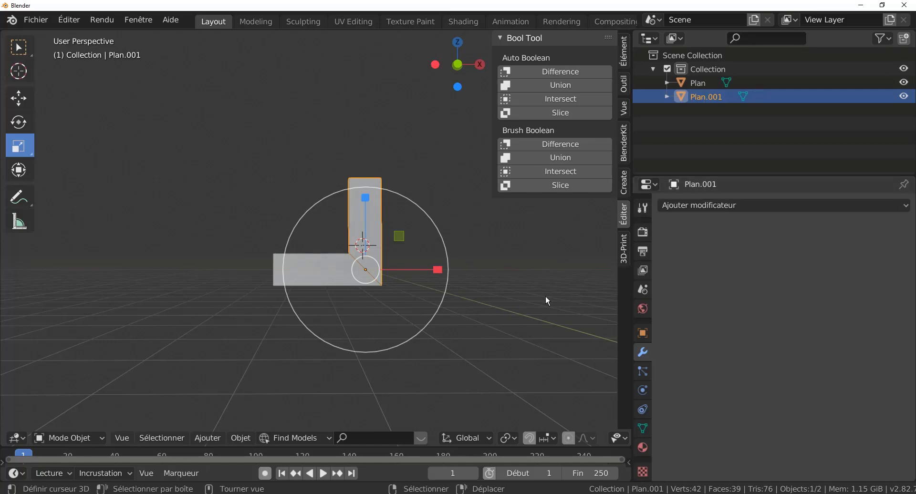
# Select both boards with the horizontal one active and join them into a single corner object, working in front view
pyautogui.moveTo(545, 299); pyautogui.dragTo(532, 297, button='middle')
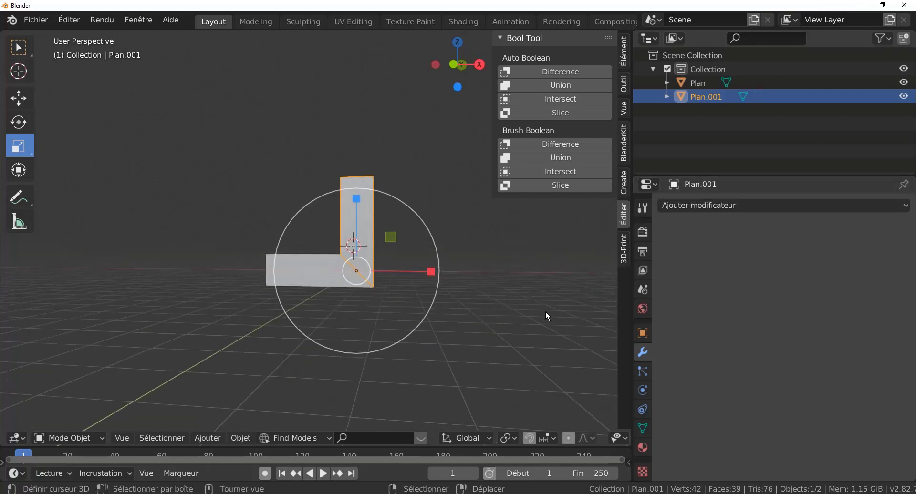
pyautogui.press('KP_1')
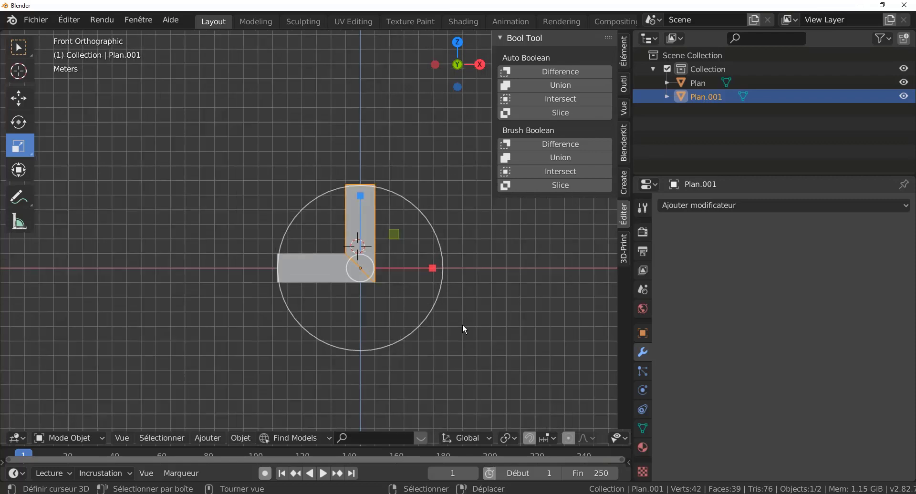
pyautogui.press('g')
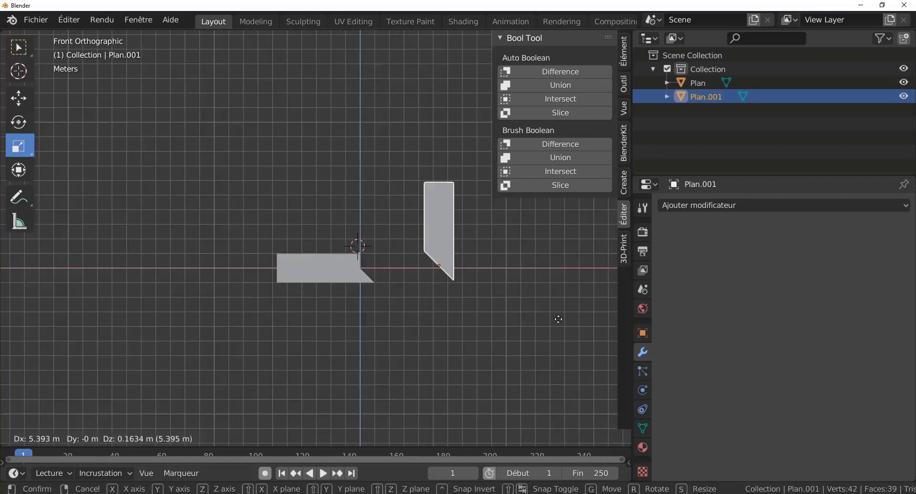
pyautogui.rightClick(535, 325)
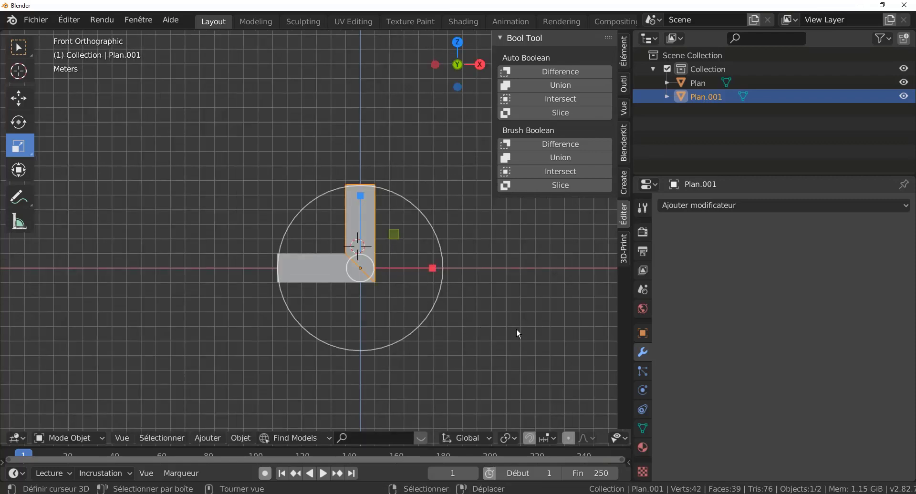
pyautogui.press('a')
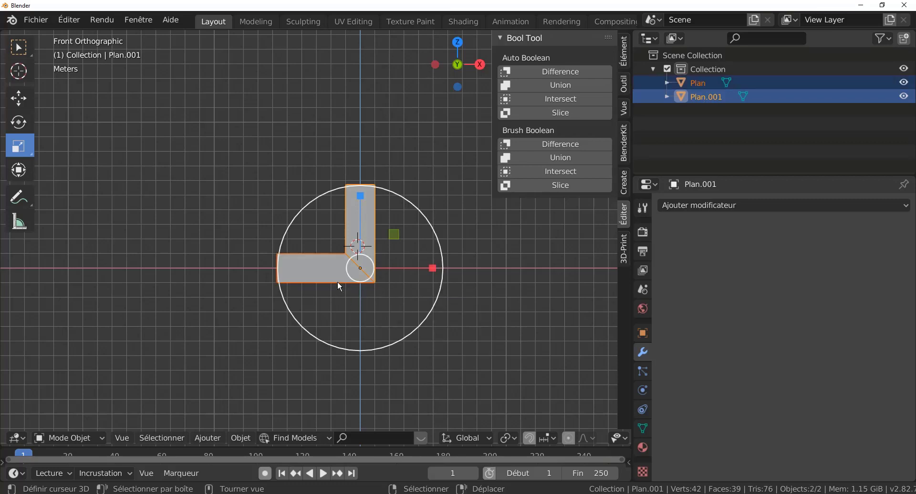
pyautogui.scroll(2, 374, 249)
pyautogui.keyDown('shift'); pyautogui.click(383, 238); pyautogui.keyUp('shift')
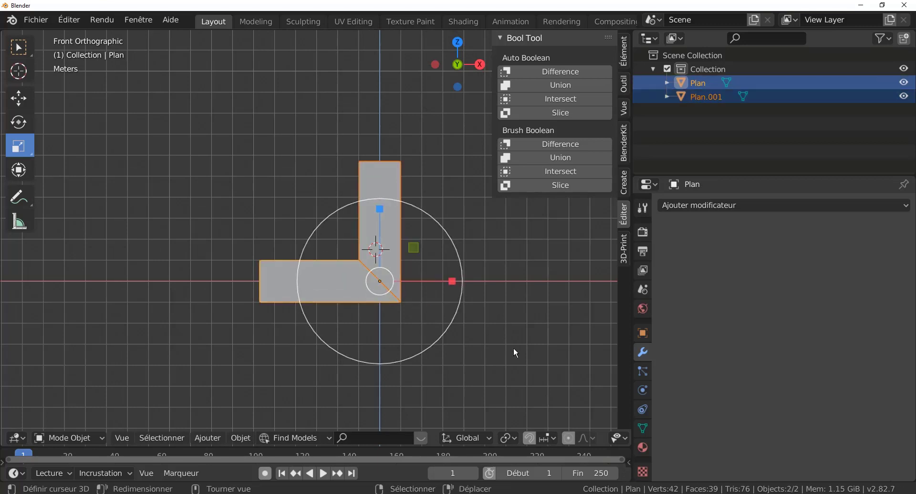
pyautogui.hotkey('ctrl', 'j')
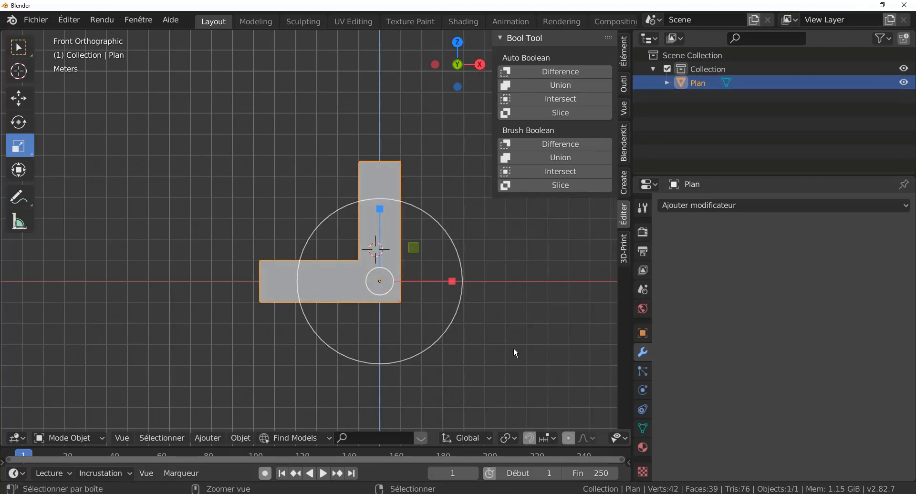
pyautogui.click(513, 348)
# Move the joined corner along positive X until it clears the world origin, and reset the 3D cursor to the world origin
pyautogui.scroll(-2, 514, 348)
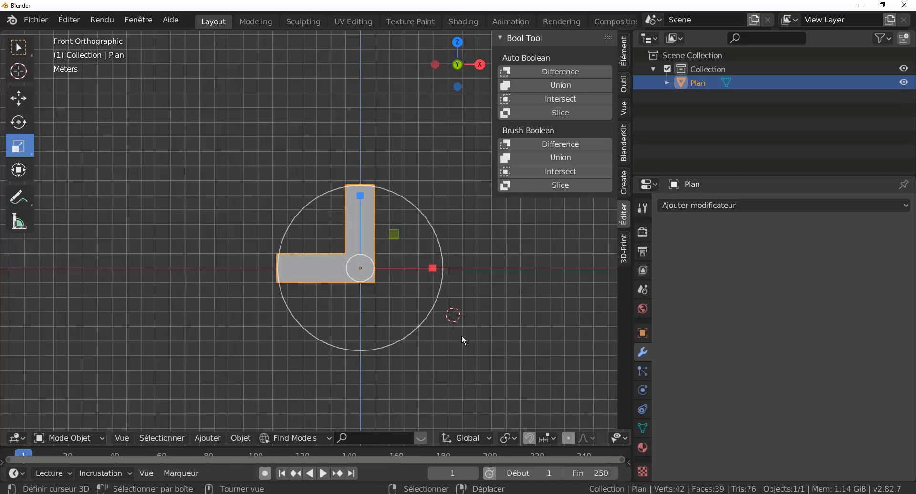
pyautogui.scroll(-1, 439, 339)
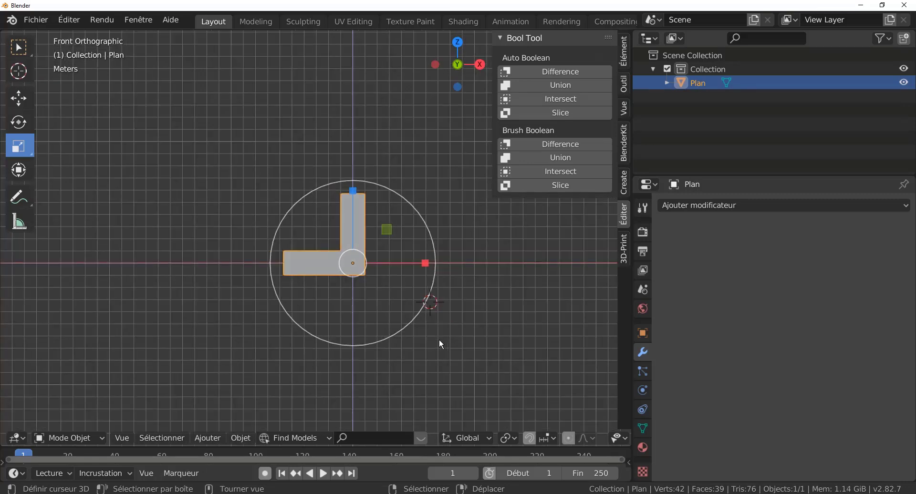
pyautogui.press('g')
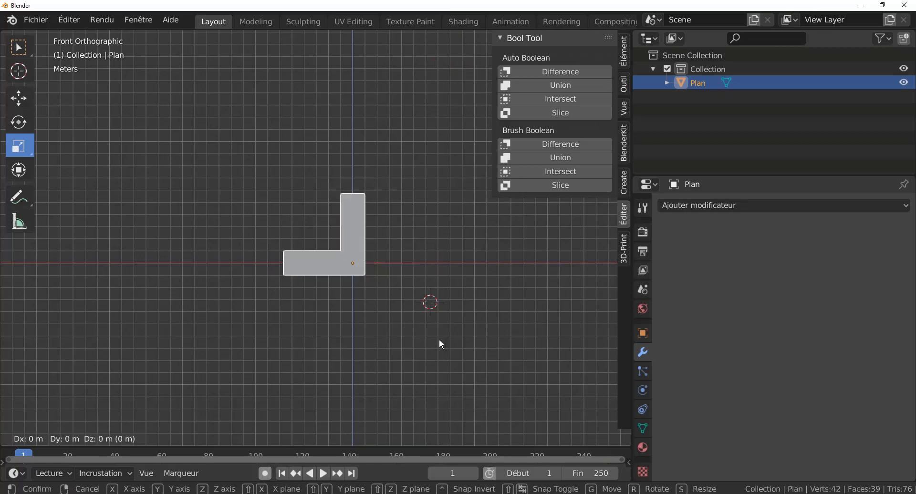
pyautogui.press('x')
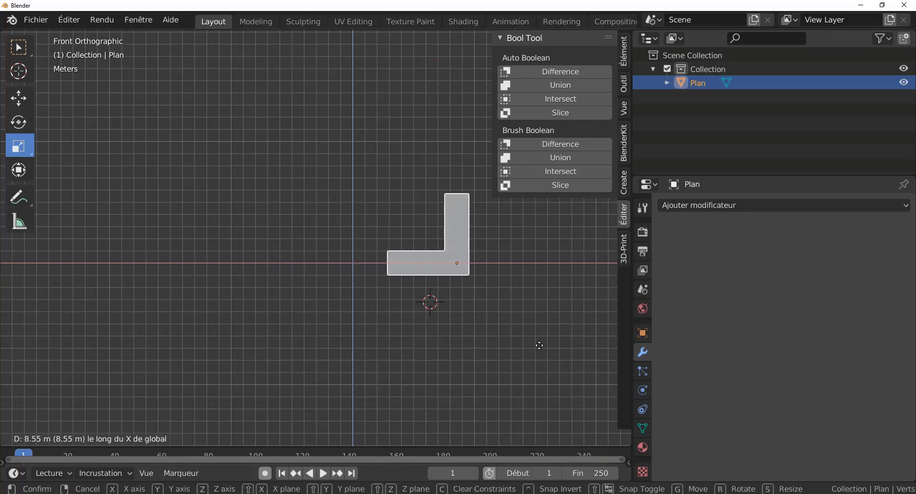
pyautogui.click(516, 344)
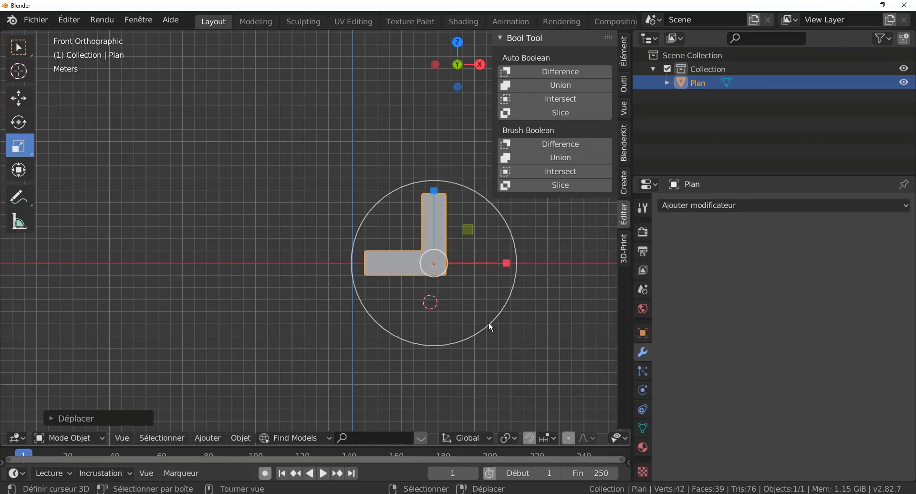
pyautogui.hotkey('shift', 's')
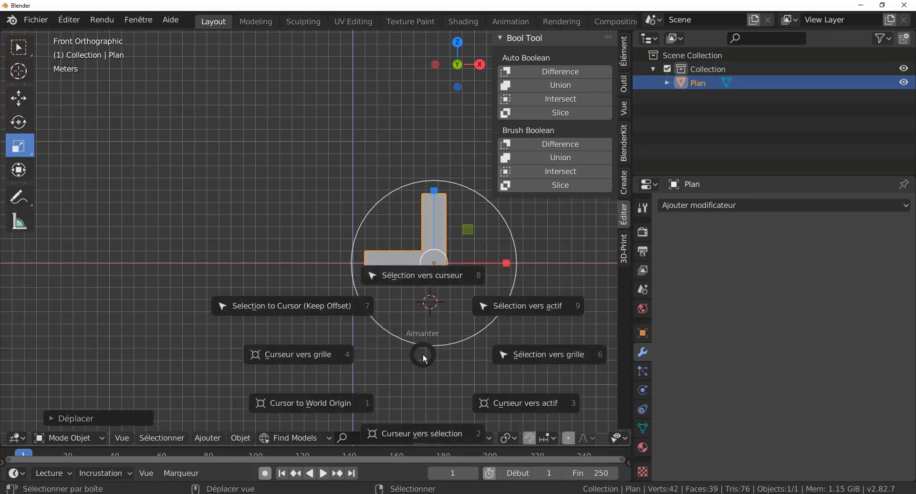
pyautogui.click(336, 406)
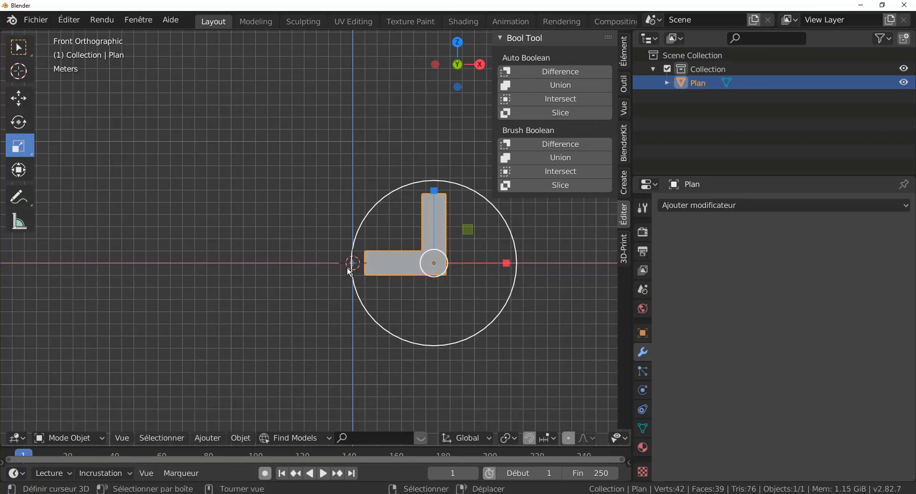
# Add an X-axis Mirror modifier to the corner object and move its whole mesh sideways until the two horizontal boards almost meet
pyautogui.click(696, 206)
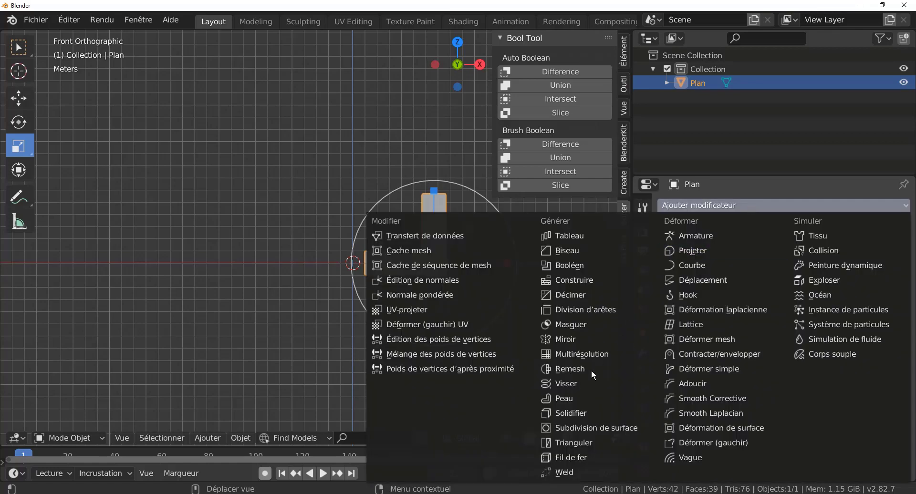
pyautogui.click(577, 339)
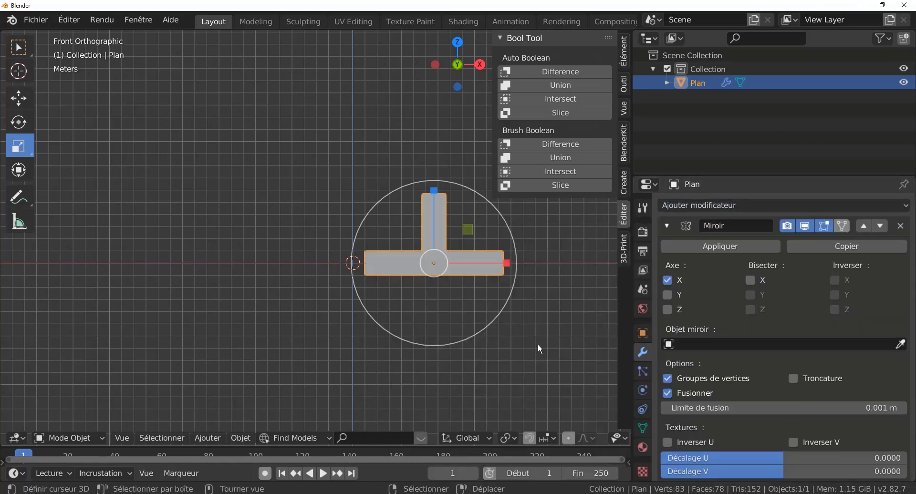
pyautogui.press('Tab')
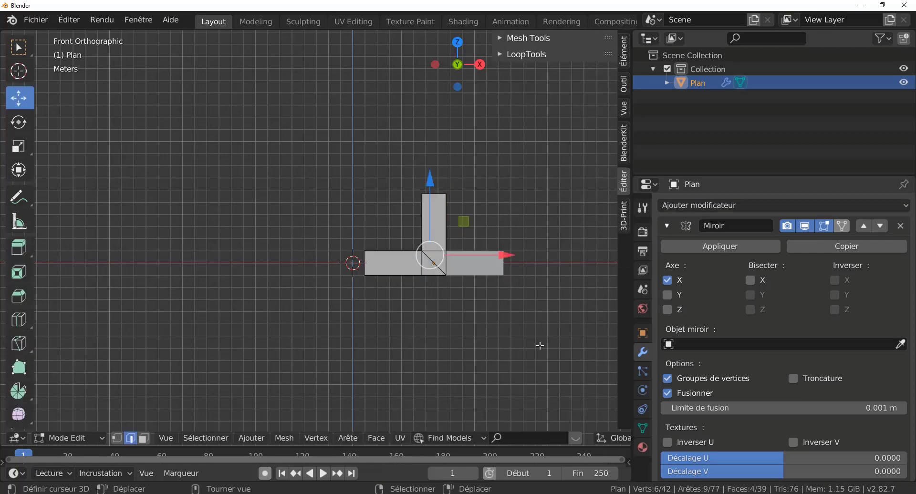
pyautogui.press('a')
pyautogui.press('g')
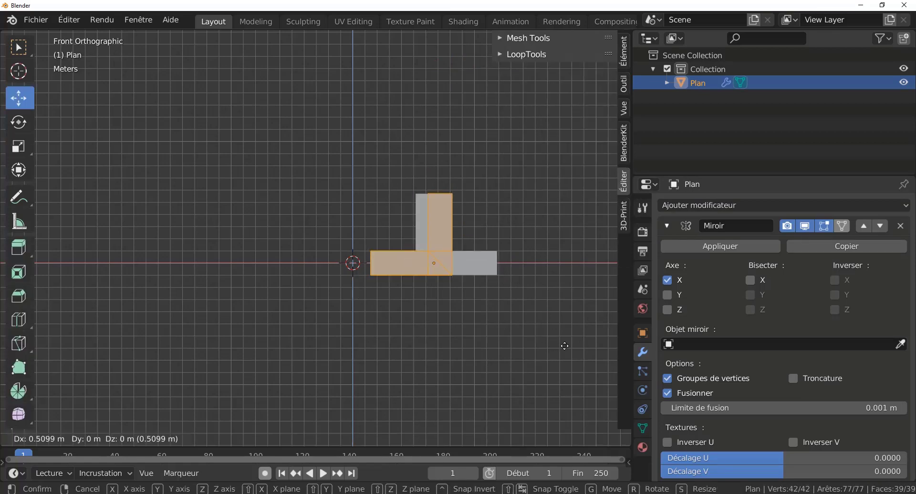
pyautogui.click(612, 348)
pyautogui.keyDown('shift'); pyautogui.moveTo(553, 331); pyautogui.dragTo(470, 311, button='middle'); pyautogui.keyUp('shift')
pyautogui.scroll(1, 563, 309)
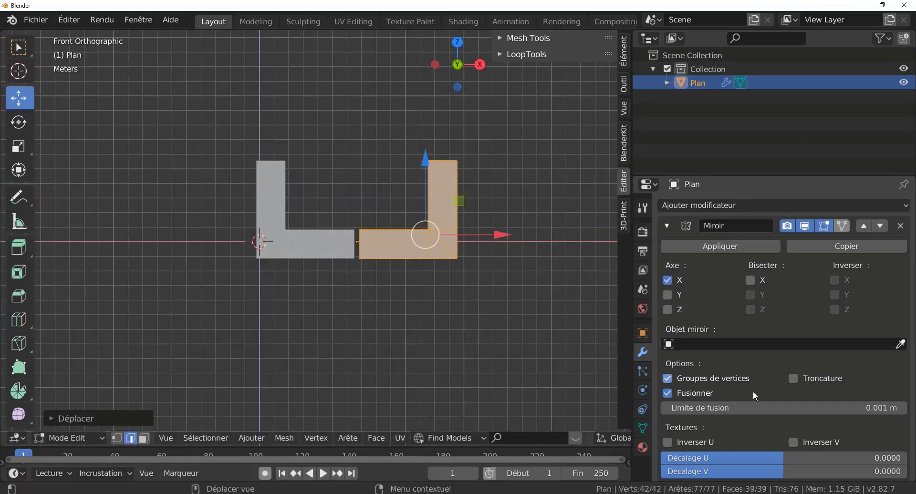
# Enable clipping on the Mirror modifier and delete the three narrow faces closing the horizontal board's end at the mirror plane
pyautogui.click(795, 378)
pyautogui.moveTo(573, 325); pyautogui.dragTo(484, 305, button='middle')
pyautogui.scroll(2, 465, 287)
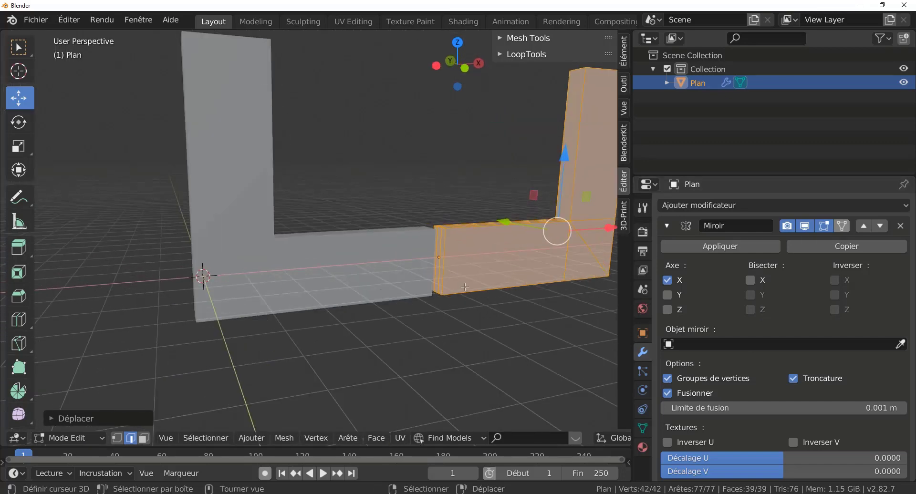
pyautogui.click(438, 255)
pyautogui.scroll(2, 454, 275)
pyautogui.keyDown('shift'); pyautogui.moveTo(454, 275); pyautogui.dragTo(361, 278, button='middle'); pyautogui.keyUp('shift')
pyautogui.scroll(1, 361, 277)
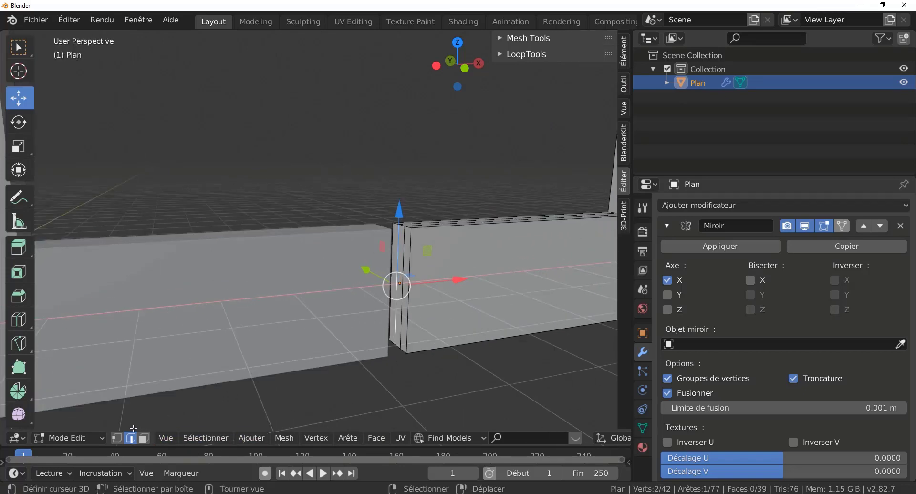
pyautogui.click(144, 439)
pyautogui.click(400, 286)
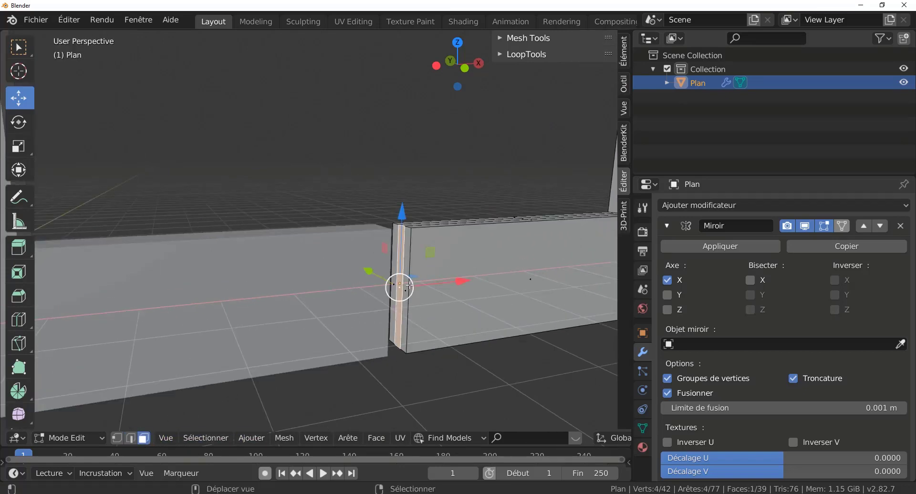
pyautogui.keyDown('shift'); pyautogui.click(407, 289); pyautogui.keyUp('shift')
pyautogui.keyDown('shift'); pyautogui.click(400, 280); pyautogui.keyUp('shift')
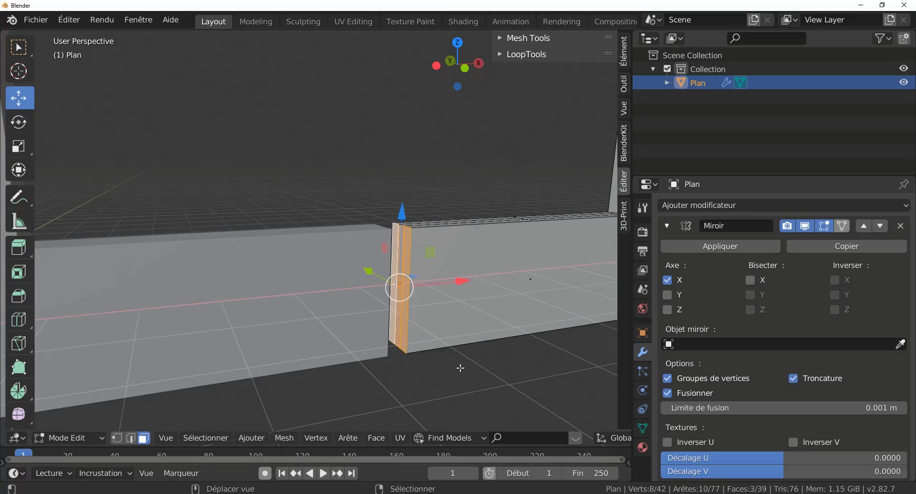
pyautogui.press('x')
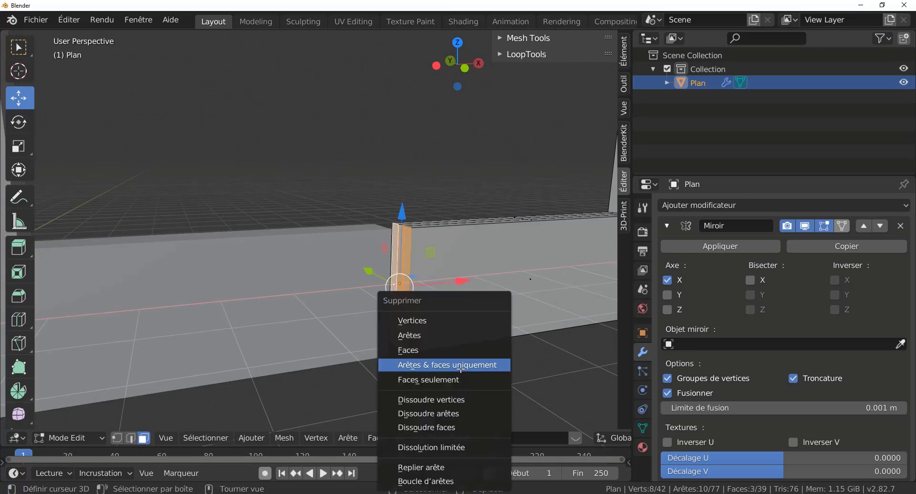
pyautogui.click(436, 351)
# Move the whole mesh towards the mirror plane until the horizontal board's open end meets its mirrored half
pyautogui.scroll(-1, 451, 352)
pyautogui.moveTo(462, 351)
pyautogui.mouseDown(button='middle')
pyautogui.moveTo(422, 352)
pyautogui.moveTo(476, 358)
pyautogui.mouseUp(button='middle')
pyautogui.scroll(-2, 422, 352)
pyautogui.press('a')
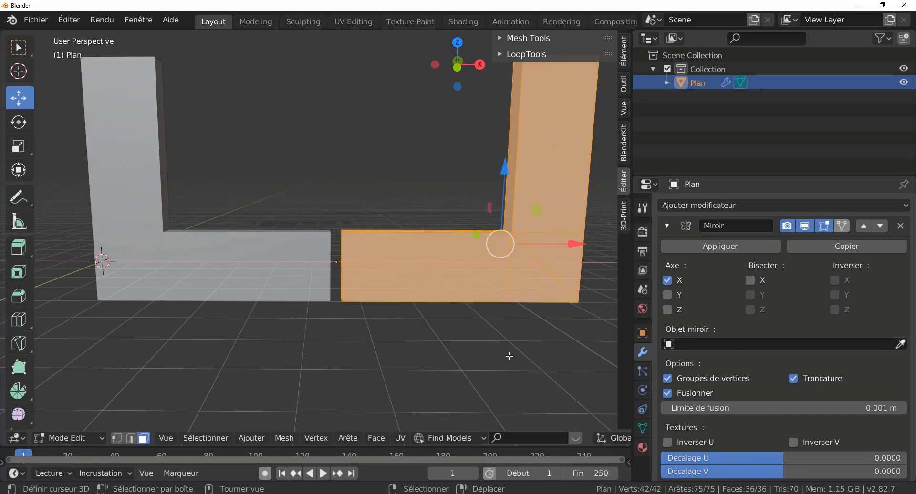
pyautogui.press('g')
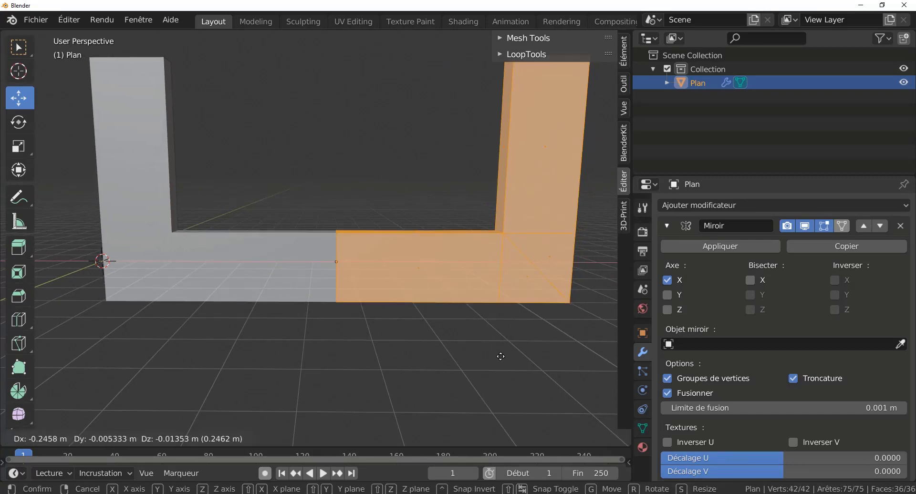
pyautogui.click(502, 357)
pyautogui.scroll(-2, 501, 358)
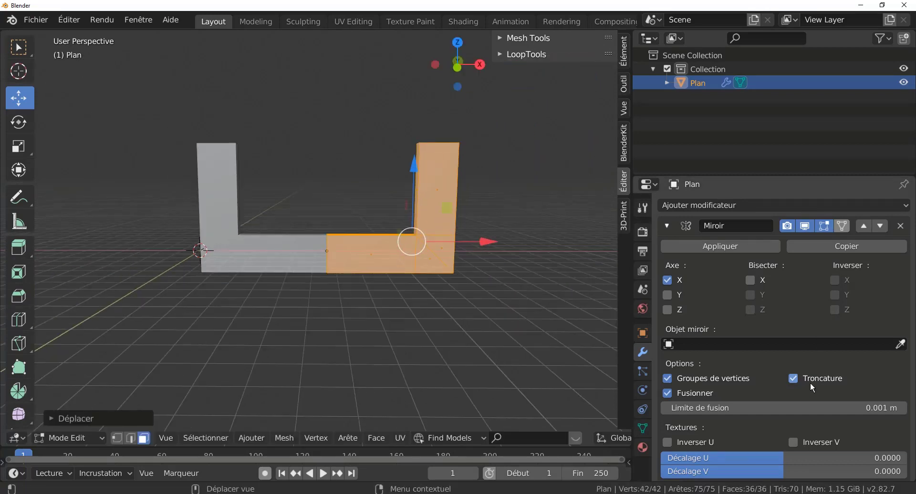
# Enable the Y axis in the Mirror modifier in addition to X, leaving Z off
pyautogui.click(670, 310)
pyautogui.click(670, 310)
pyautogui.click(668, 295)
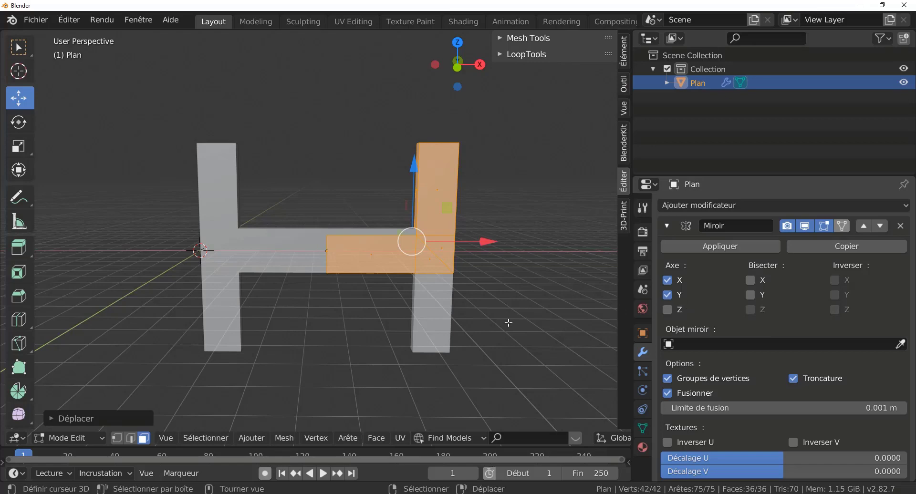
pyautogui.scroll(-1, 509, 323)
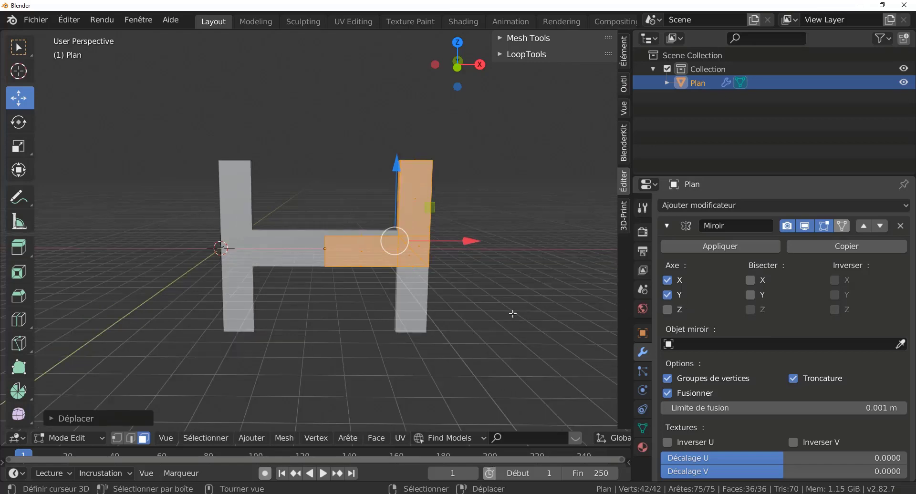
pyautogui.press('g')
pyautogui.press('z')
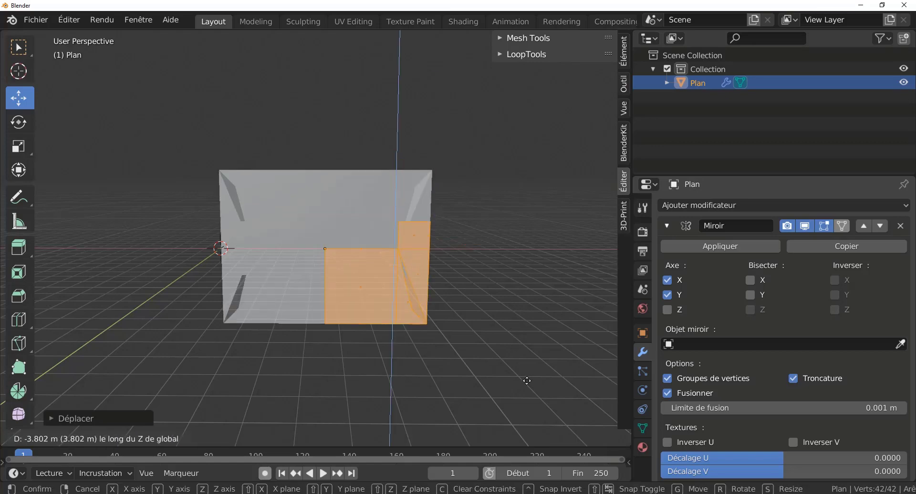
pyautogui.press('Escape')
# Disable clipping on the Mirror modifier and lower the whole mesh along Z until the mirrored corners outline a square frame
pyautogui.click(793, 378)
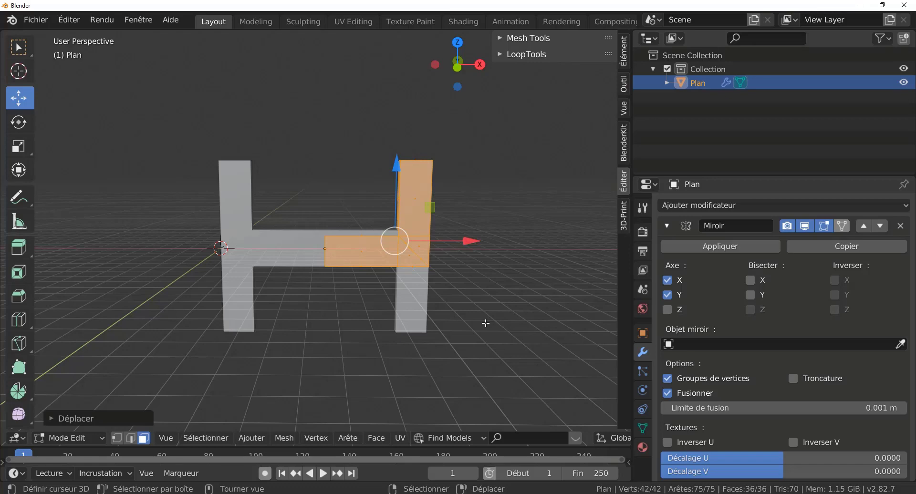
pyautogui.press('g')
pyautogui.press('z')
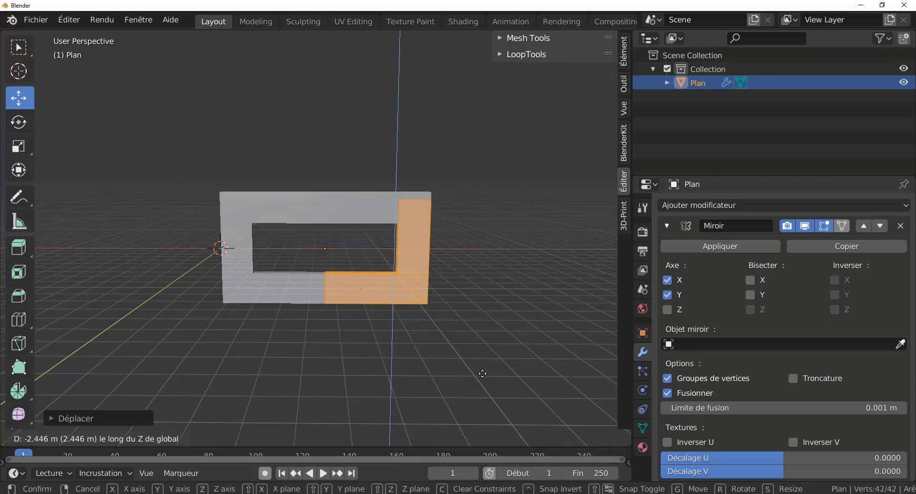
pyautogui.click(487, 407)
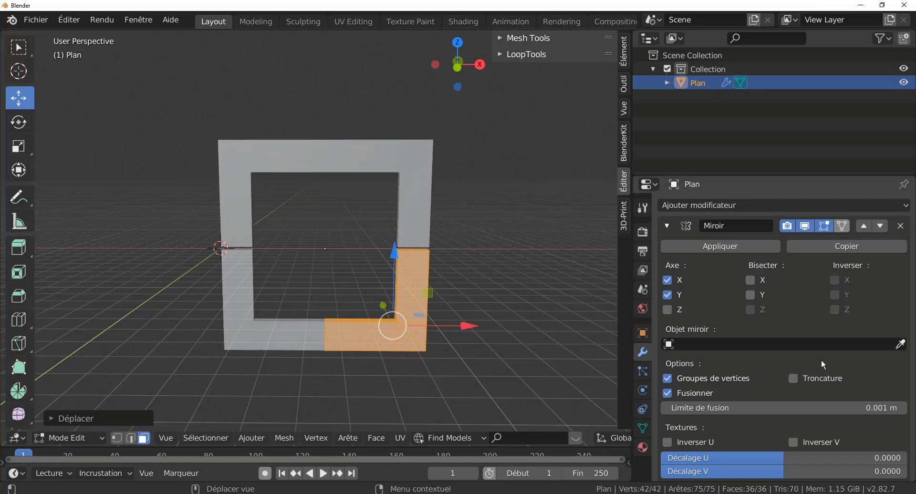
# Turn clipping back on and adjust the mesh along Z until the vertical boards meet their mirrored halves
pyautogui.press('g')
pyautogui.press('z')
pyautogui.click(397, 250)
pyautogui.moveTo(397, 250); pyautogui.dragTo(401, 301, button='middle')
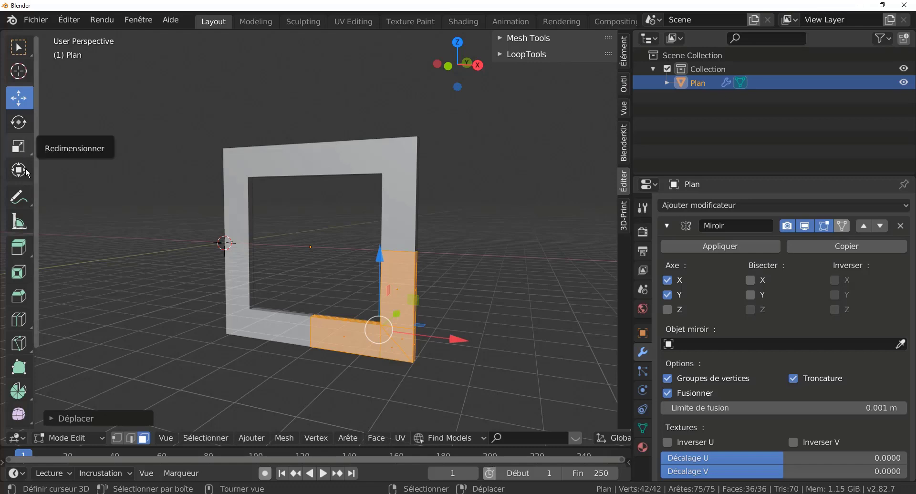
# Scale the selected corner mesh slightly larger along Z and clearly narrower along X to change the frame's proportions
pyautogui.click(18, 146)
pyautogui.moveTo(378, 258); pyautogui.dragTo(415, 283)
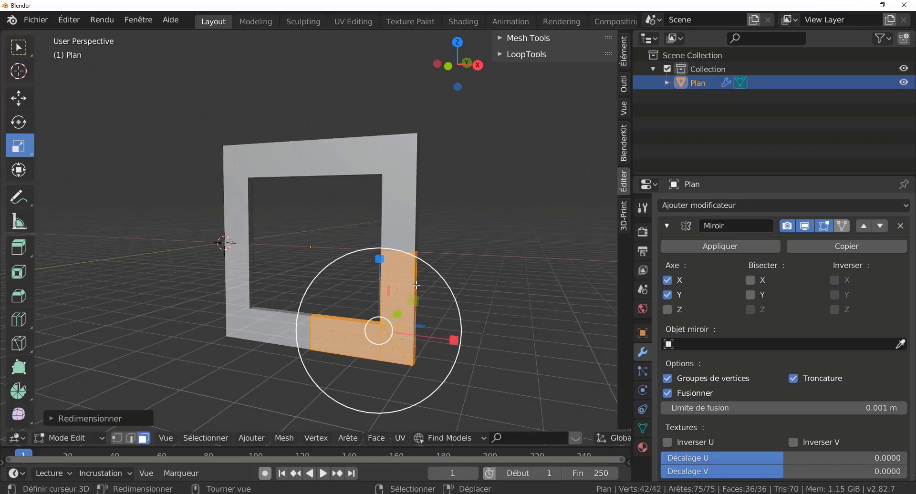
pyautogui.moveTo(456, 341); pyautogui.dragTo(411, 339)
pyautogui.moveTo(427, 343); pyautogui.dragTo(504, 366, button='middle')
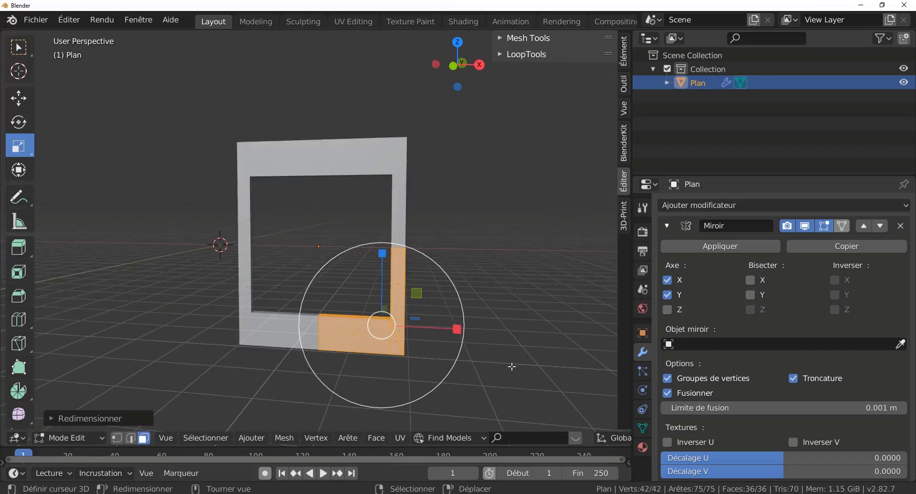
# In front view with X-ray shading, select only the vertices along the lower edge of the bottom board
pyautogui.press('KP_1')
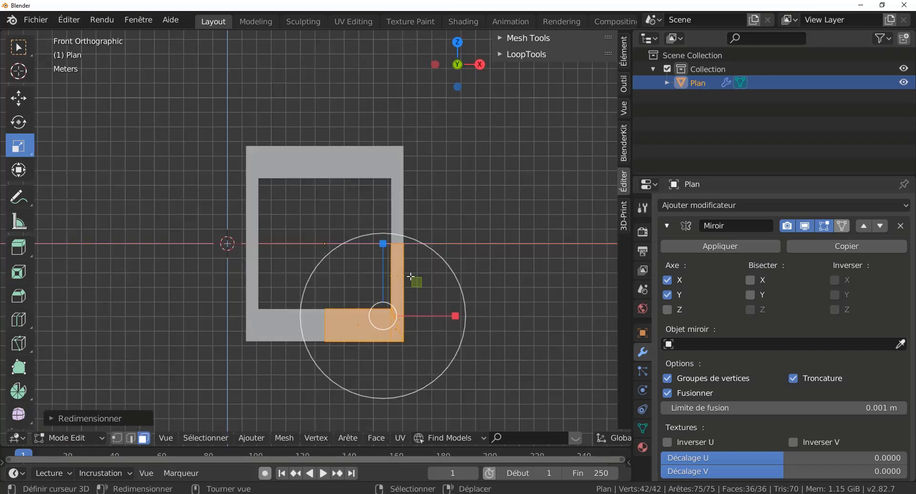
pyautogui.scroll(1, 362, 306)
pyautogui.scroll(-1, 330, 336)
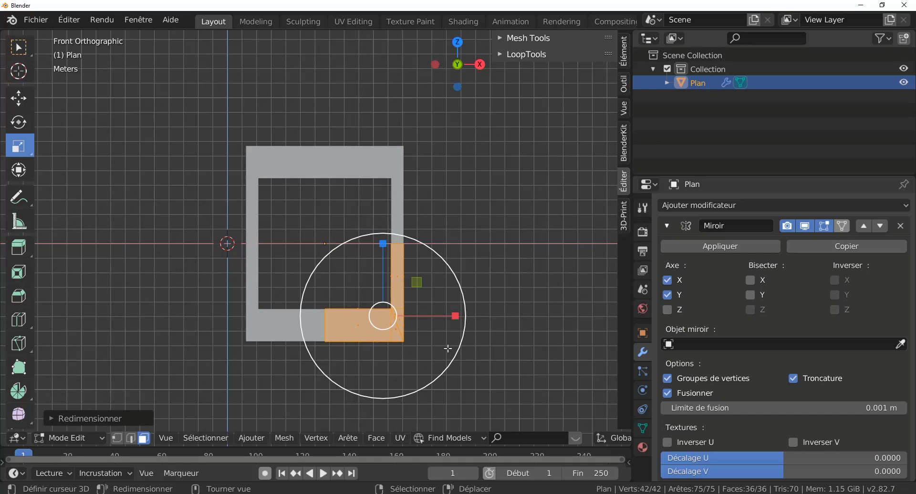
pyautogui.hotkey('alt', 'z')
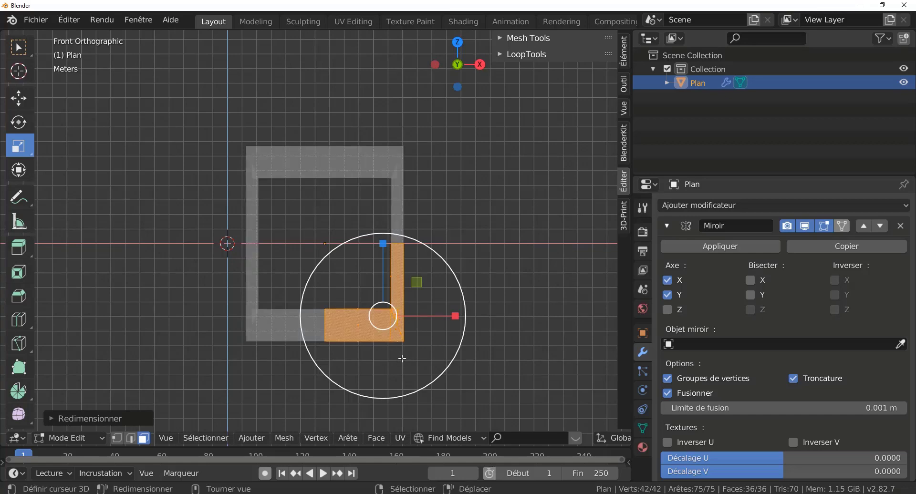
pyautogui.hotkey('alt', 'a')
pyautogui.press('1')
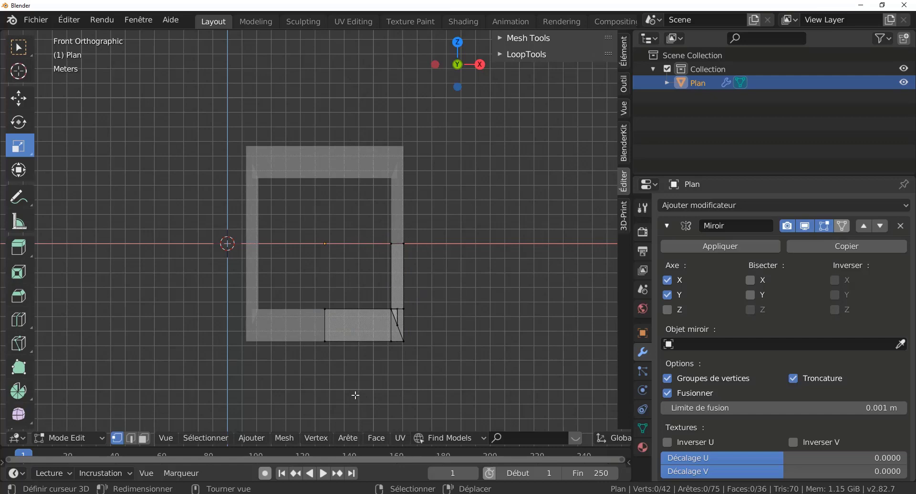
pyautogui.press('c')
pyautogui.click(333, 352)
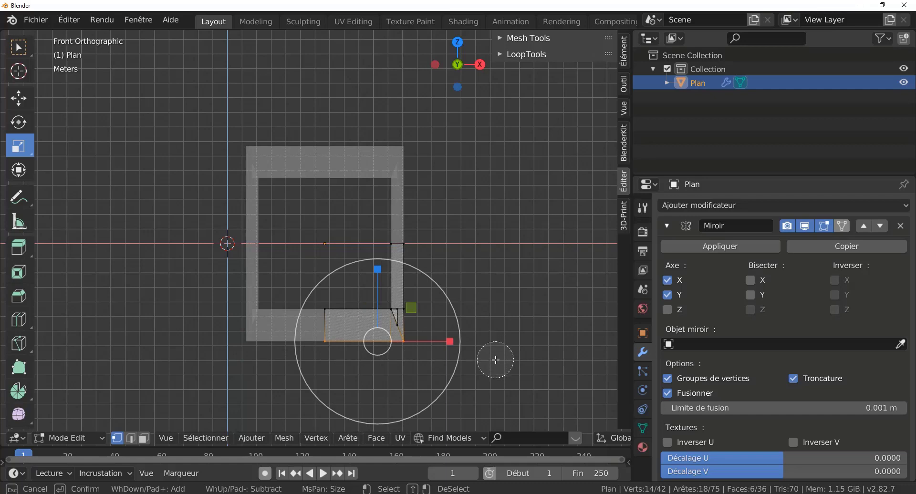
pyautogui.press('Escape')
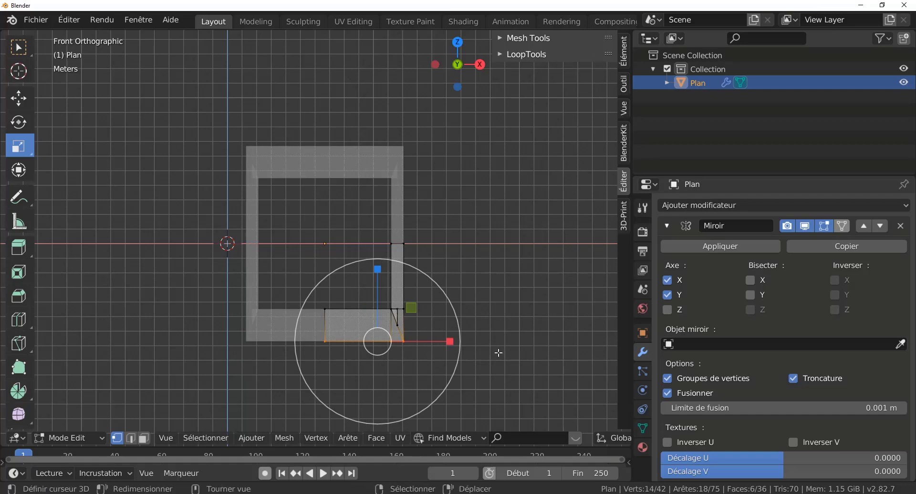
# Try to move the selected lower-edge vertices up along Z to make the bottom board thinner
pyautogui.press('g')
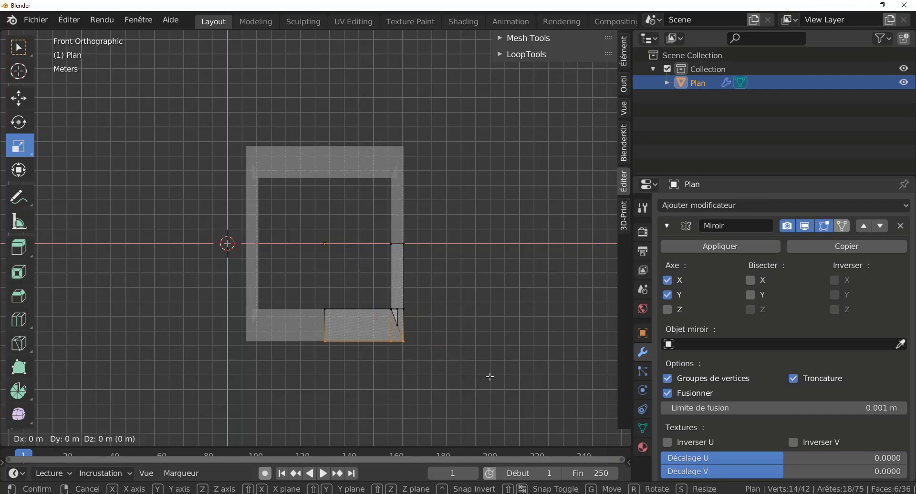
pyautogui.press('z')
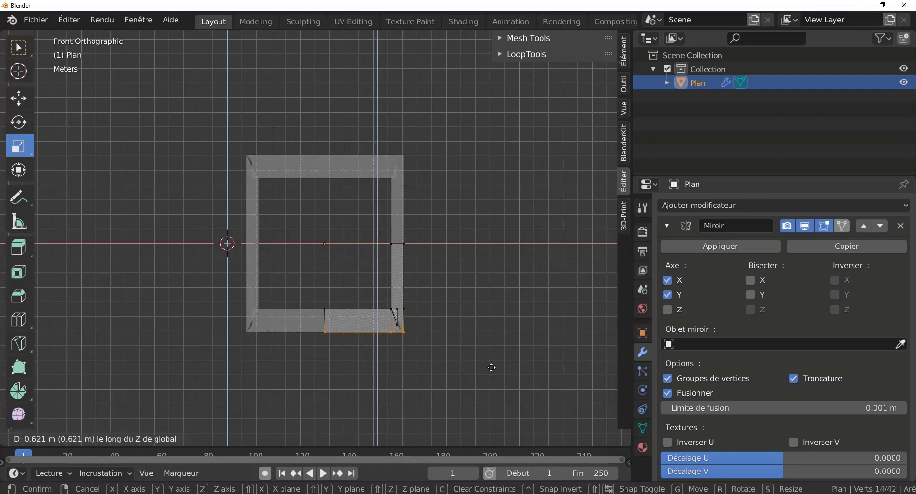
pyautogui.click(492, 374)
pyautogui.scroll(1, 447, 377)
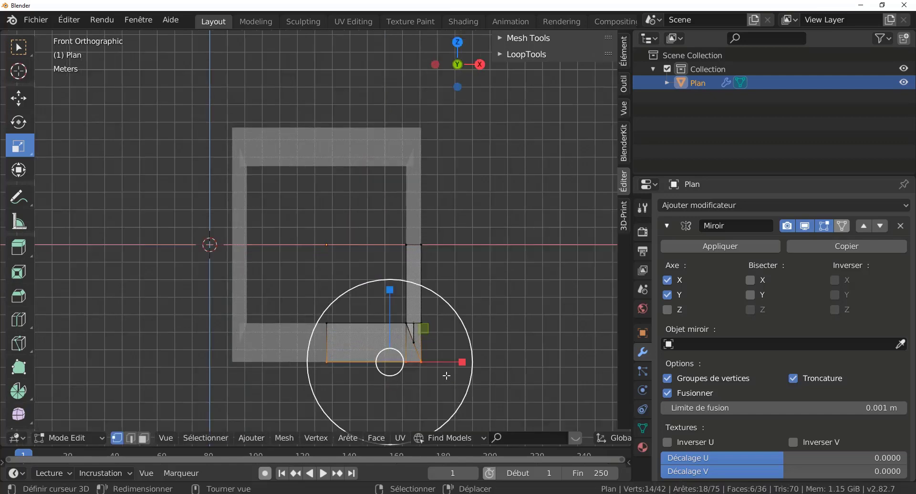
# Add the vertices at the tip of the joint's inner triangle to the lower-edge selection
pyautogui.press('c')
pyautogui.click(411, 357)
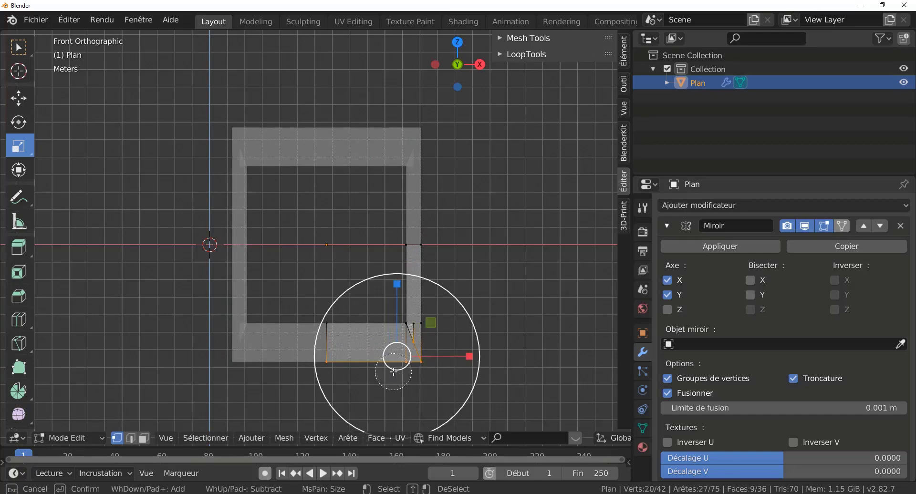
pyautogui.rightClick(479, 364)
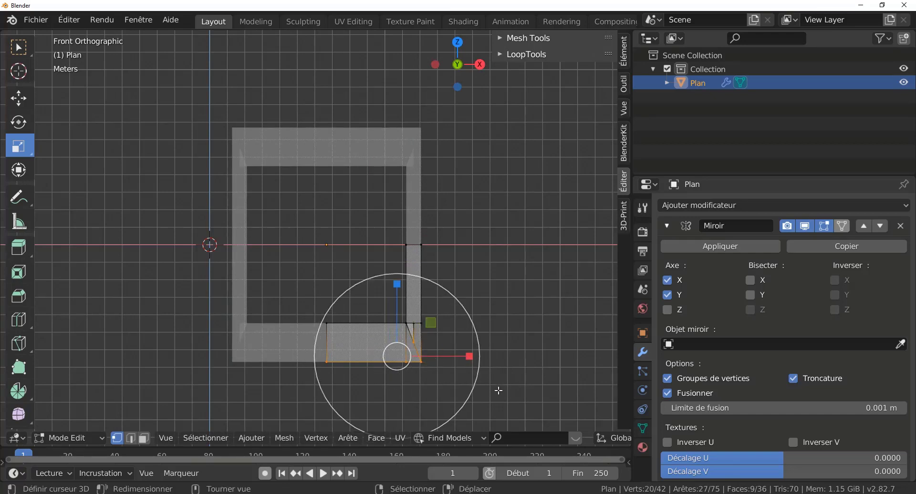
# Try to raise the lower edge together with the inner joint vertices along Z by about 0.3 m
pyautogui.press('g')
pyautogui.press('z')
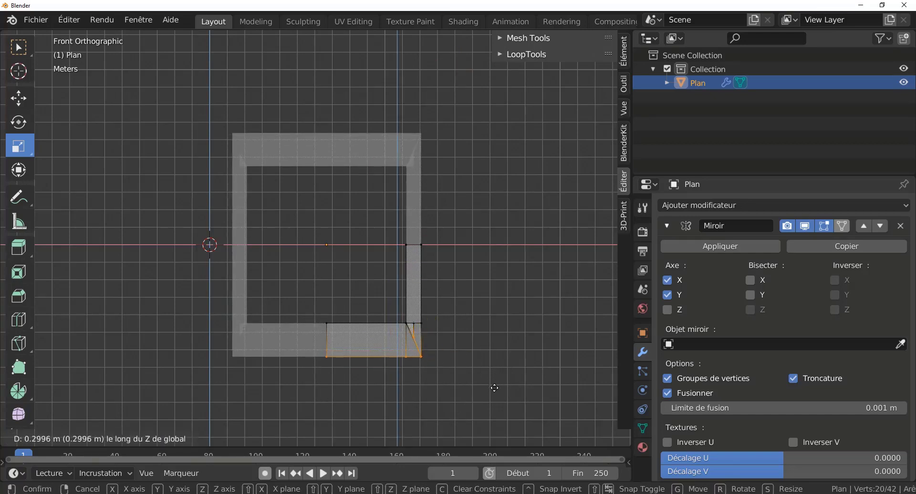
pyautogui.click(495, 388)
pyautogui.scroll(3, 411, 381)
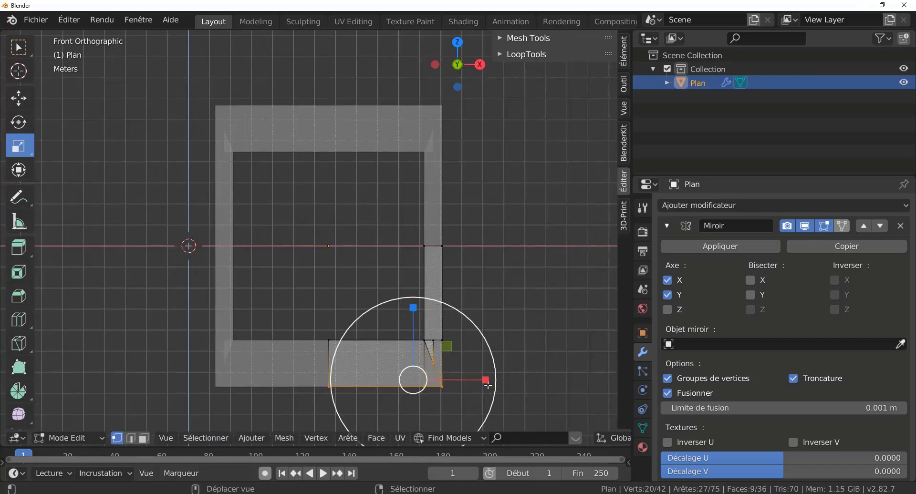
# Remove the joint's inner triangle vertices from the selection and try to move the lower-edge vertices of the bottom board along Z
pyautogui.moveTo(402, 320); pyautogui.dragTo(417, 320, button='middle')
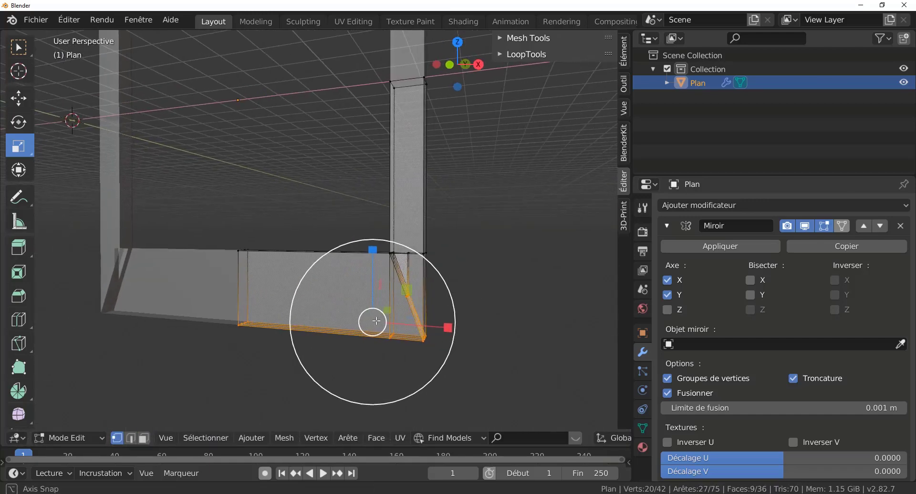
pyautogui.scroll(1, 418, 320)
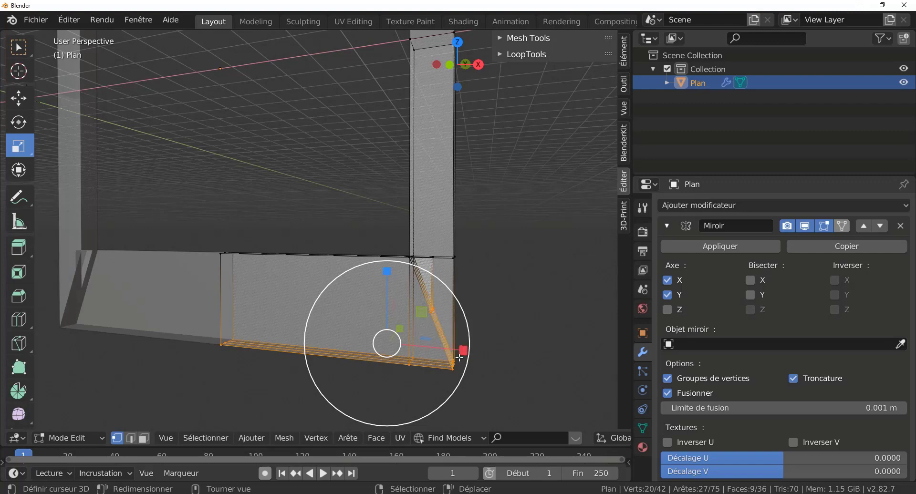
pyautogui.press('c')
pyautogui.middleClick(434, 321)
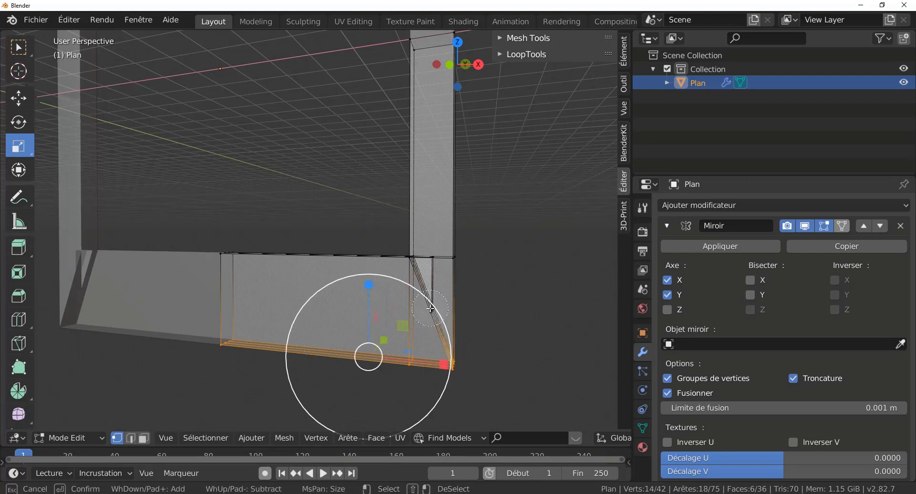
pyautogui.press('Escape')
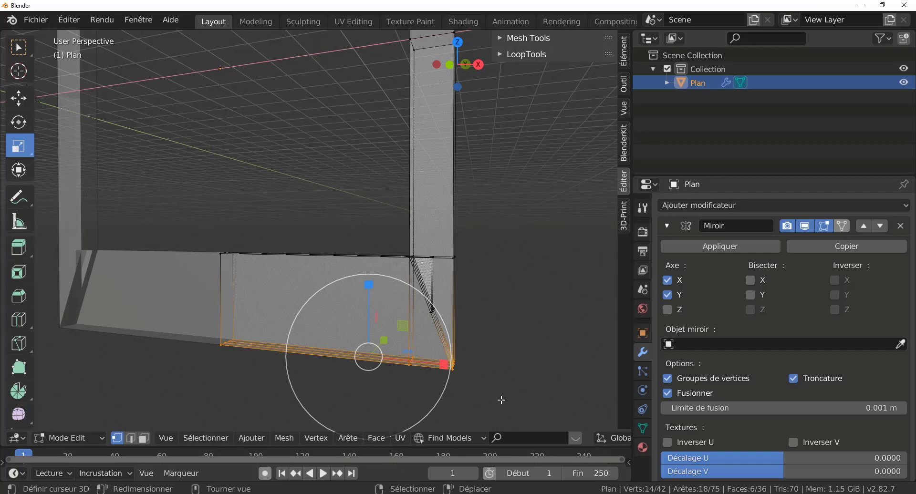
pyautogui.press('g')
pyautogui.press('z')
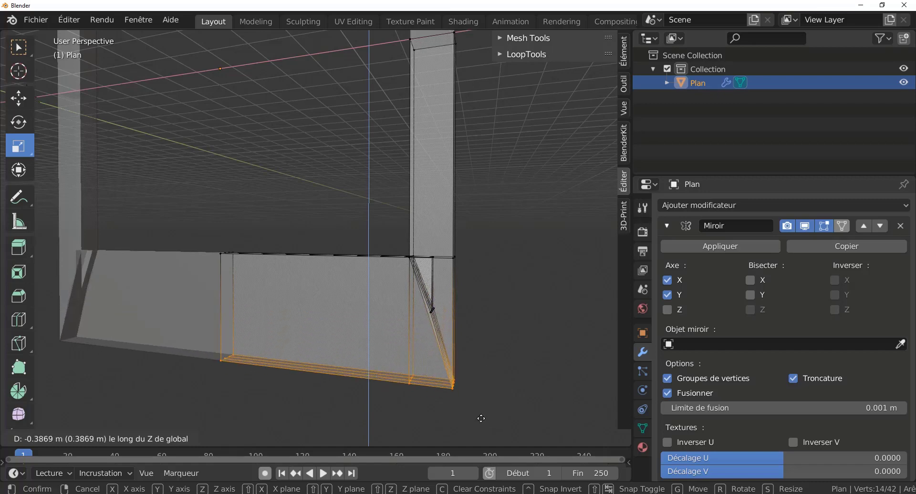
pyautogui.click(489, 366)
pyautogui.scroll(-6, 489, 367)
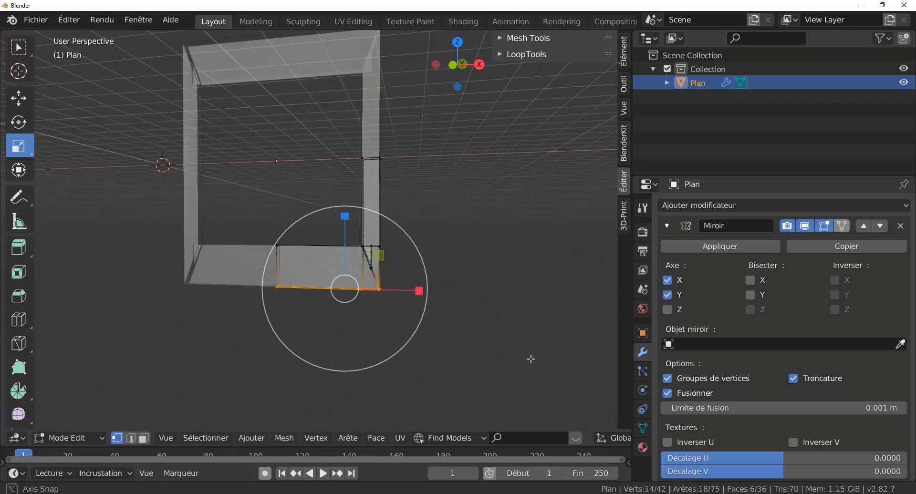
# Undo the lower-edge moves and vertex selections until the whole corner is selected in face mode again
pyautogui.hotkey('ctrl', 'z')
pyautogui.hotkey('ctrl', 'z')
pyautogui.hotkey('ctrl', 'z')
pyautogui.hotkey('ctrl', 'z')
pyautogui.hotkey('ctrl', 'z')
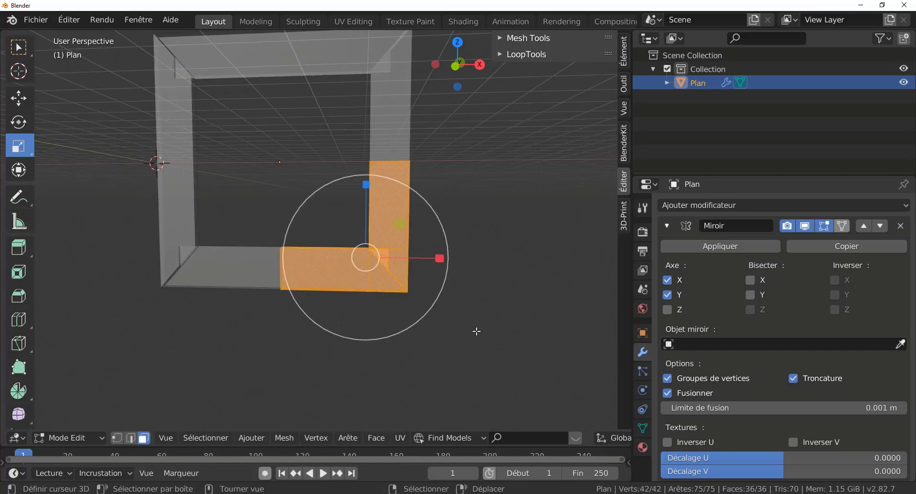
# Leave edit mode and apply the Mirror modifier to turn the frame into real geometry
pyautogui.press('ctrl')
pyautogui.scroll(-1, 476, 319)
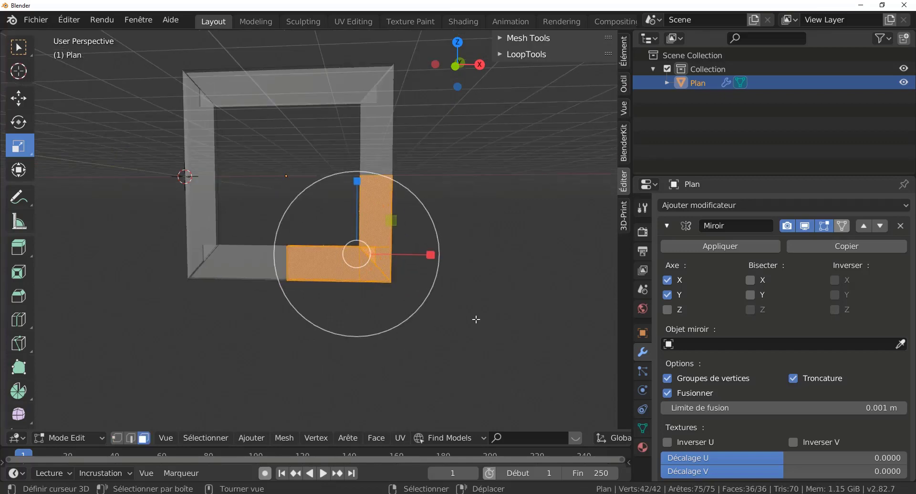
pyautogui.press('ctrl')
pyautogui.moveTo(477, 321)
pyautogui.mouseDown(button='middle')
pyautogui.moveTo(530, 350)
pyautogui.moveTo(466, 339)
pyautogui.moveTo(466, 319)
pyautogui.mouseUp(button='middle')
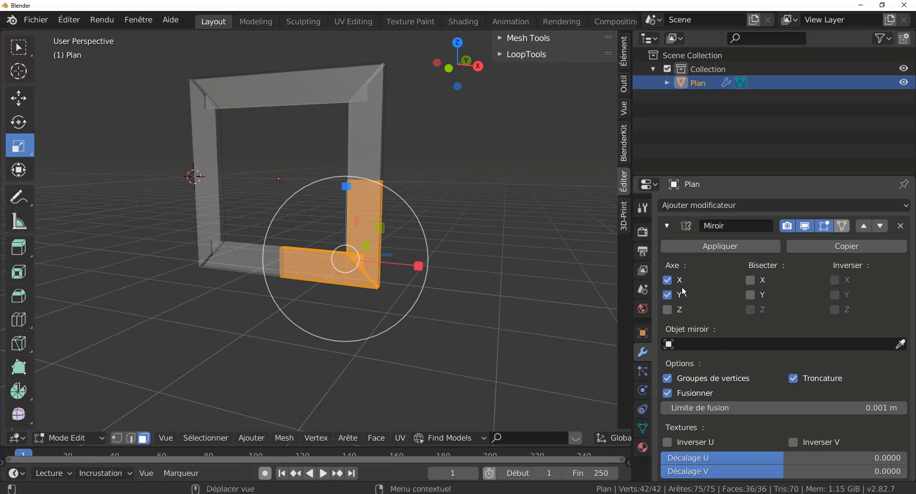
pyautogui.click(718, 246)
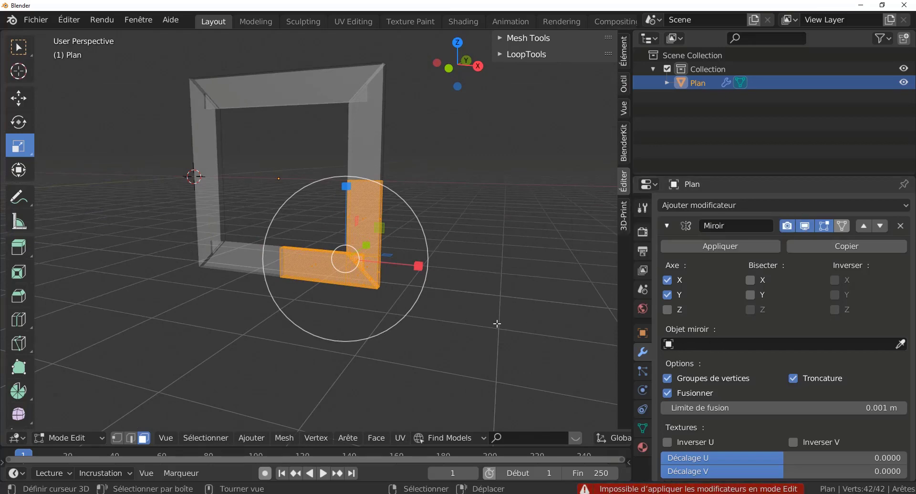
pyautogui.press('Tab')
pyautogui.click(709, 249)
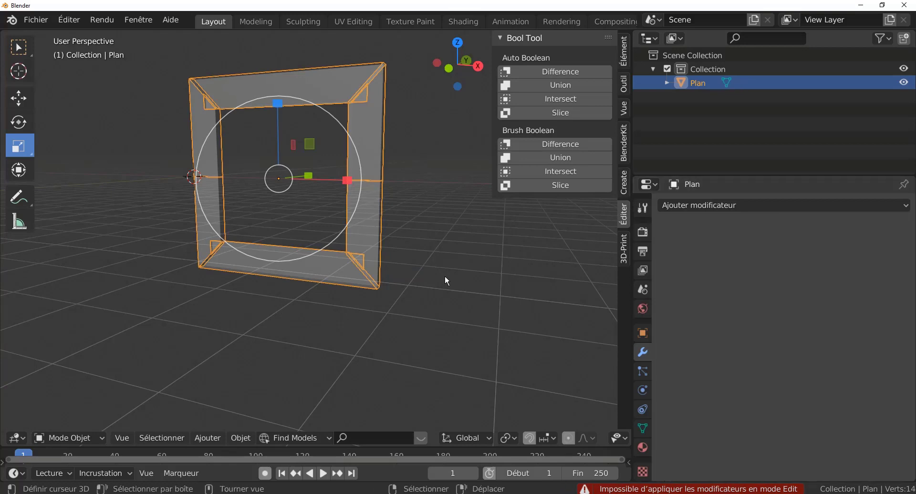
# Select all linked geometry of the two vertical boards and separate the selection into its own object, returning to object mode
pyautogui.press('Tab')
pyautogui.rightClick(381, 195)
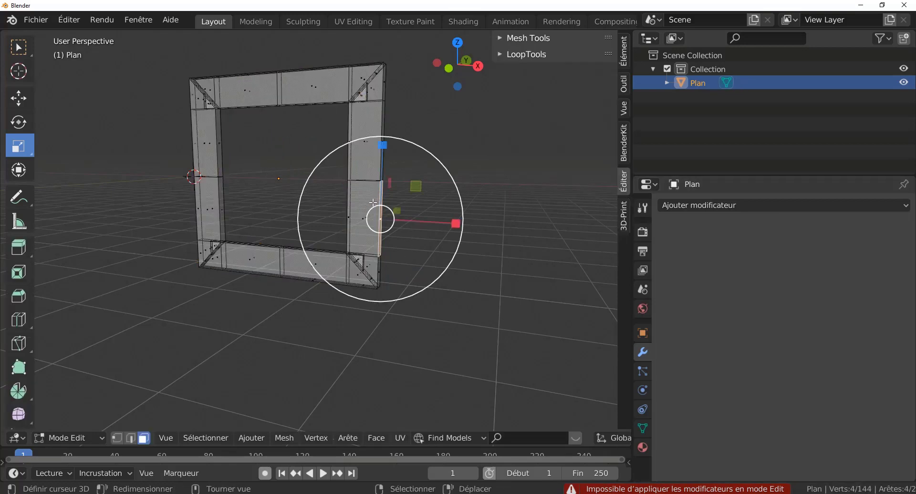
pyautogui.keyDown('shift'); pyautogui.rightClick(198, 210); pyautogui.keyUp('shift')
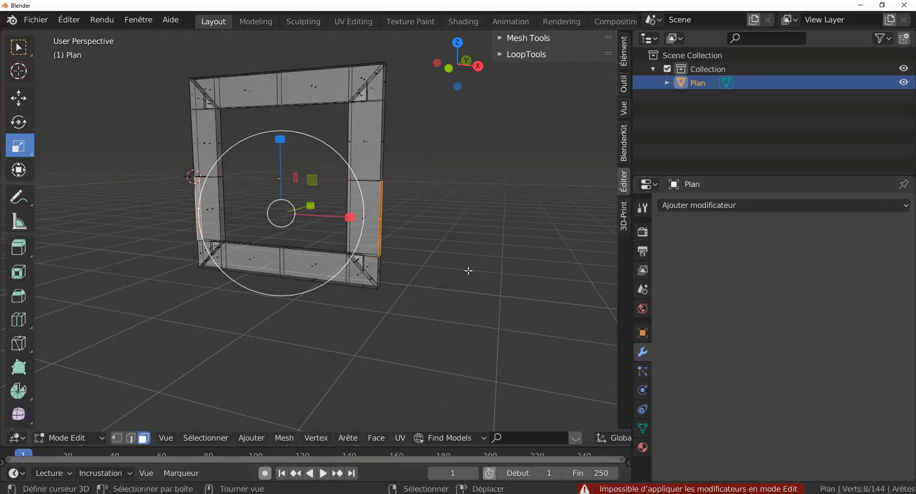
pyautogui.hotkey('ctrl', 'l')
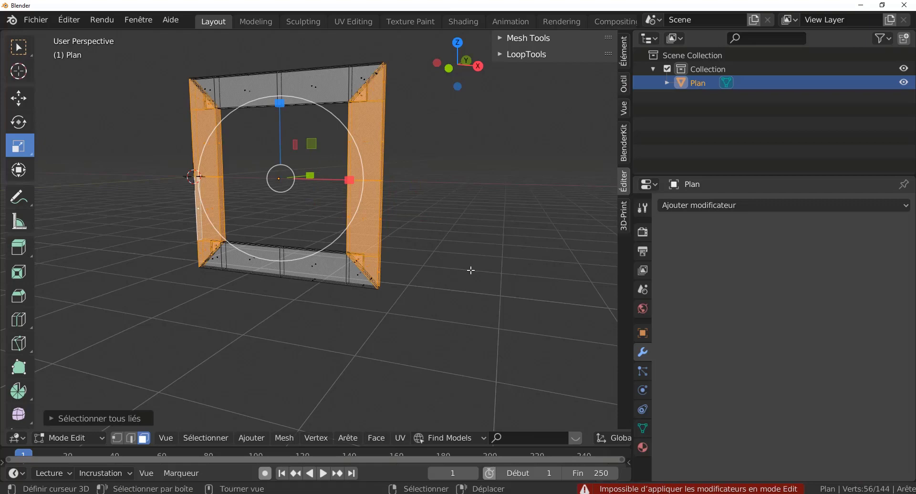
pyautogui.press('p')
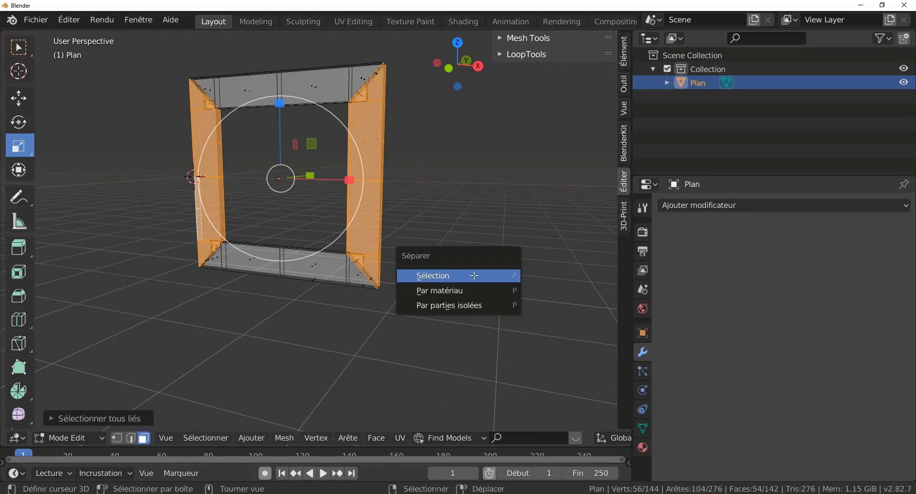
pyautogui.click(476, 277)
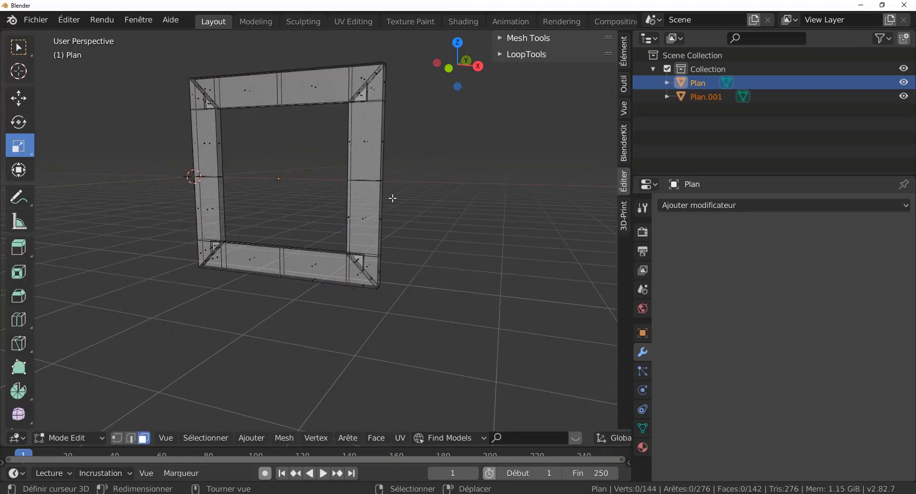
pyautogui.press('Tab')
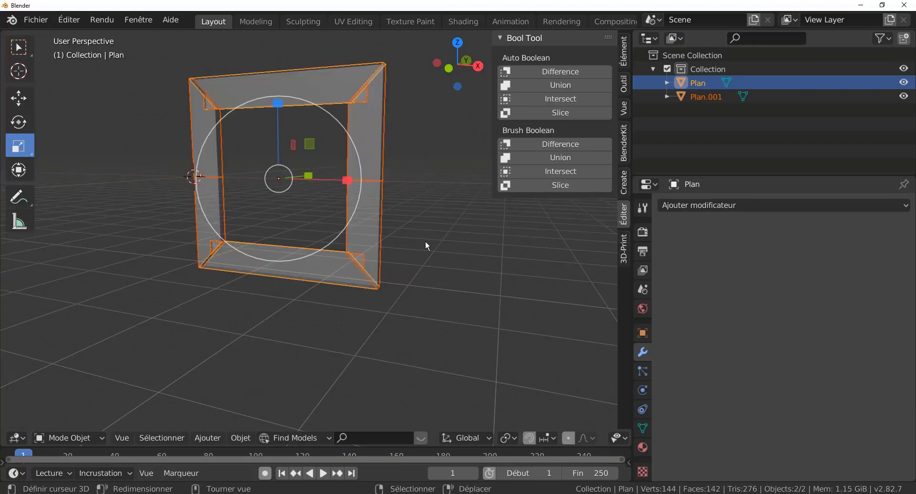
# Select only the object with the two vertical boards and turn off X-ray display
pyautogui.click(415, 199)
pyautogui.click(367, 190)
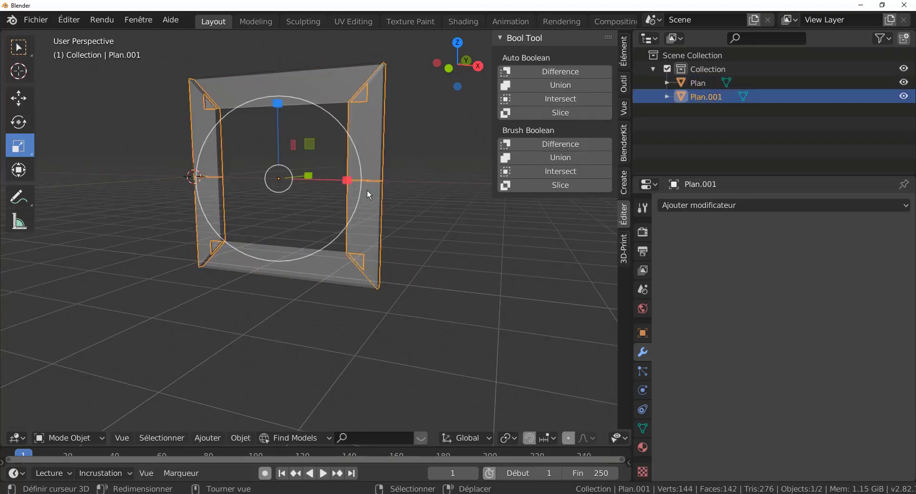
pyautogui.press('Tab')
pyautogui.rightClick(362, 174)
pyautogui.press('Tab')
pyautogui.keyDown('shift'); pyautogui.rightClick(223, 197); pyautogui.keyUp('shift')
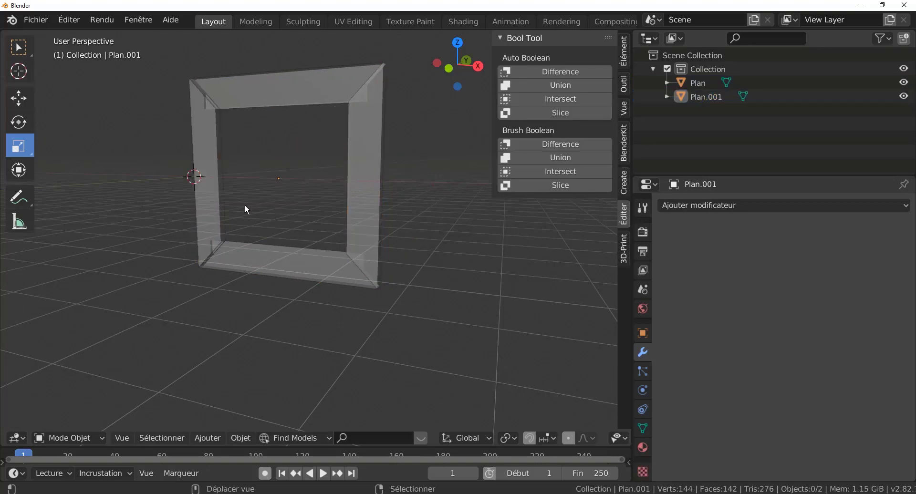
pyautogui.click(356, 180)
pyautogui.moveTo(356, 179); pyautogui.dragTo(417, 253, button='middle')
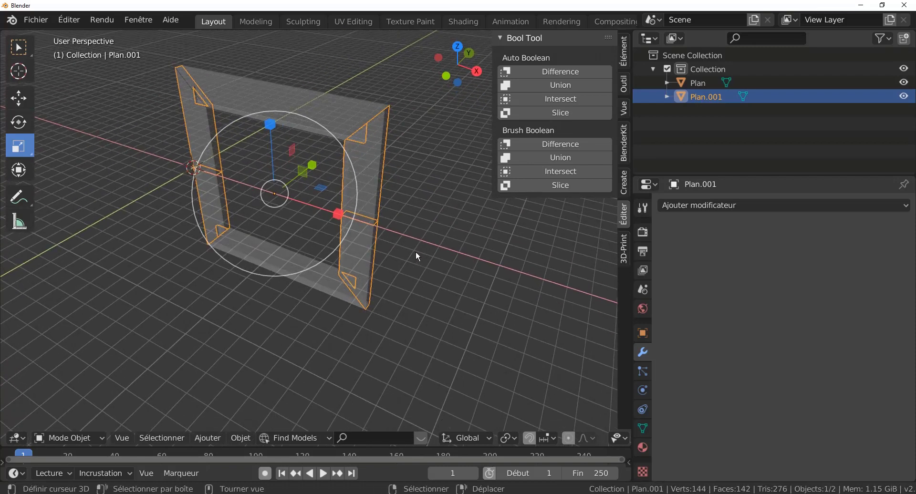
pyautogui.hotkey('alt', 'z')
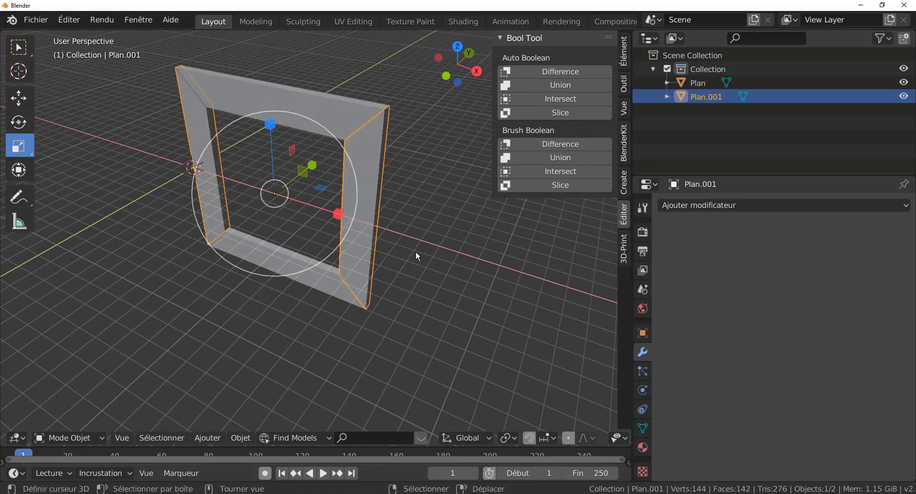
# Isolate the vertical boards in local view, examine their joint ends, and show the whole frame again
pyautogui.press('KP_Divide')
pyautogui.moveTo(413, 251); pyautogui.dragTo(381, 244, button='middle')
pyautogui.press('KP_Divide')
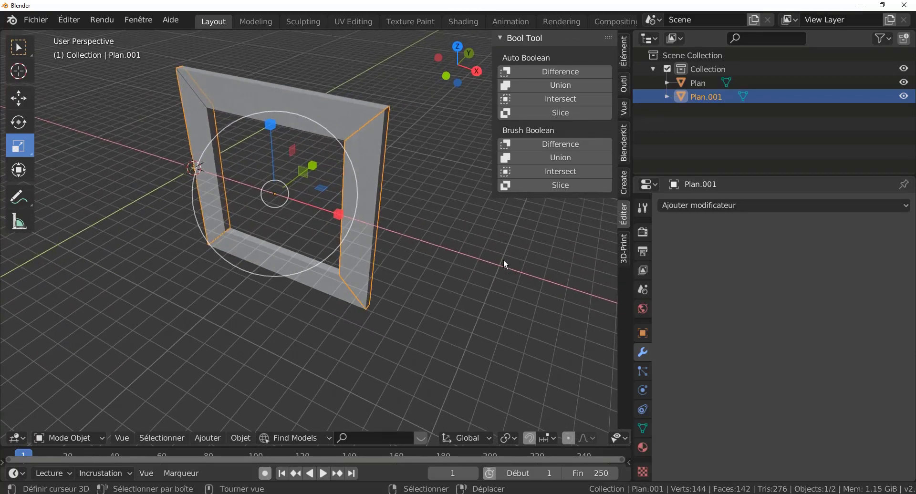
# Isolate the horizontal boards in local view, inspect their joint ends and mesh, and bring back the whole frame
pyautogui.click(319, 100)
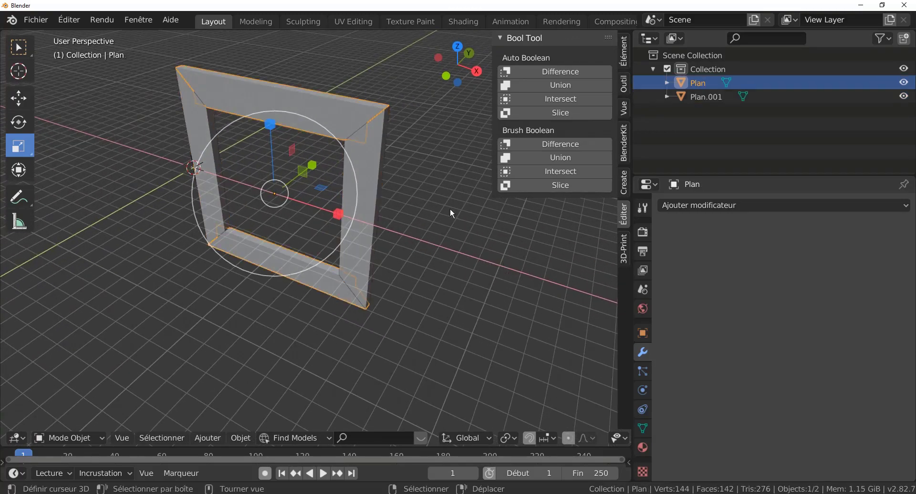
pyautogui.press('KP_Divide')
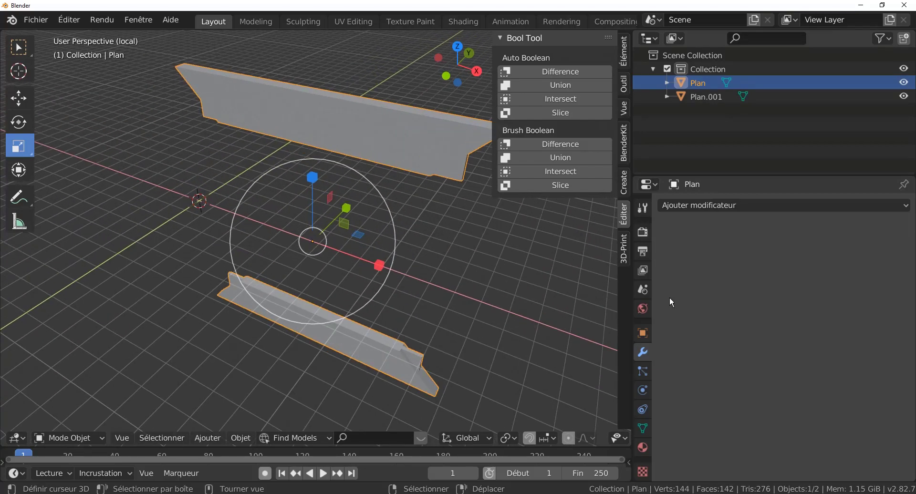
pyautogui.moveTo(482, 288); pyautogui.dragTo(415, 222, button='middle')
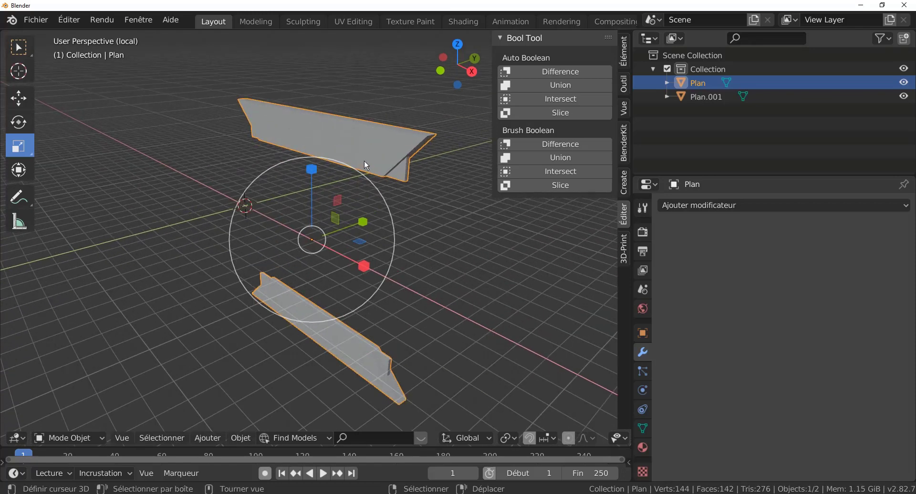
pyautogui.press('Tab')
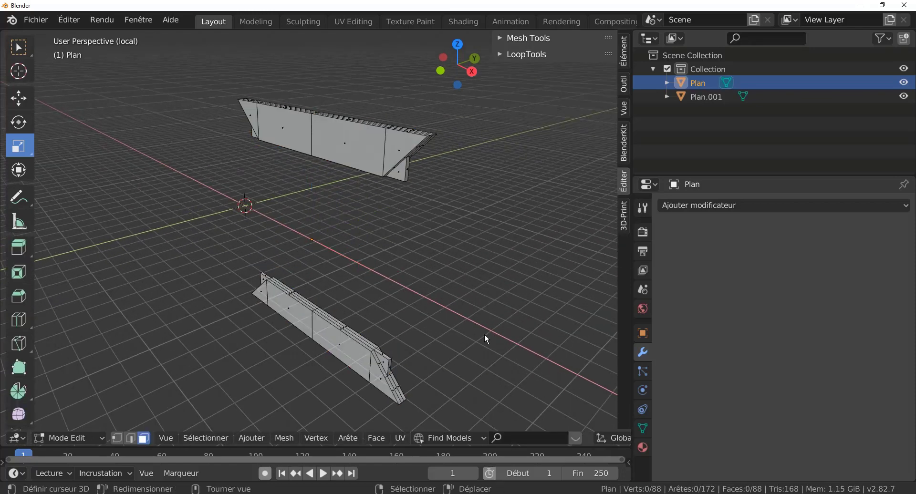
pyautogui.click(331, 162)
pyautogui.press('a')
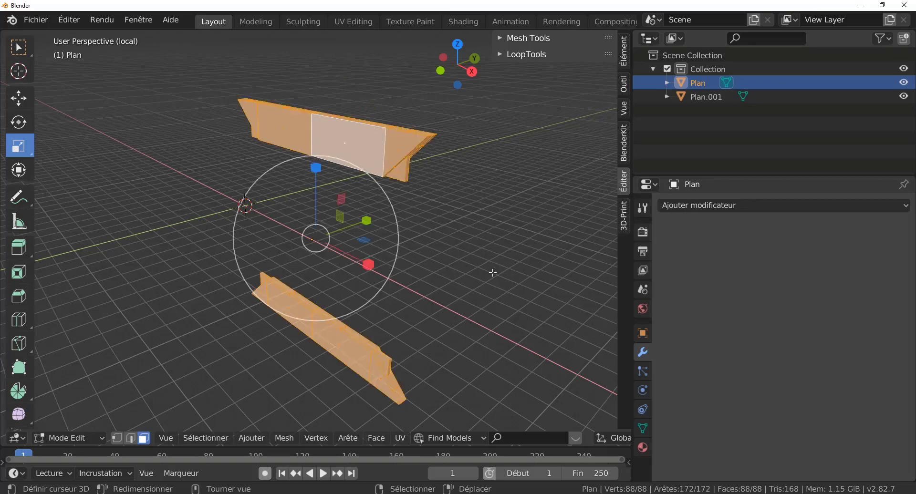
pyautogui.hotkey('alt', 'a')
pyautogui.press('Tab')
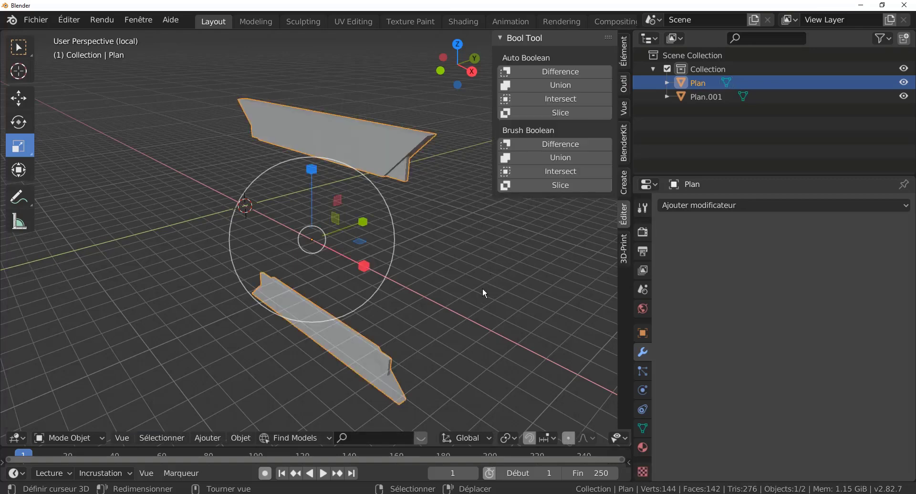
pyautogui.press('KP_Divide')
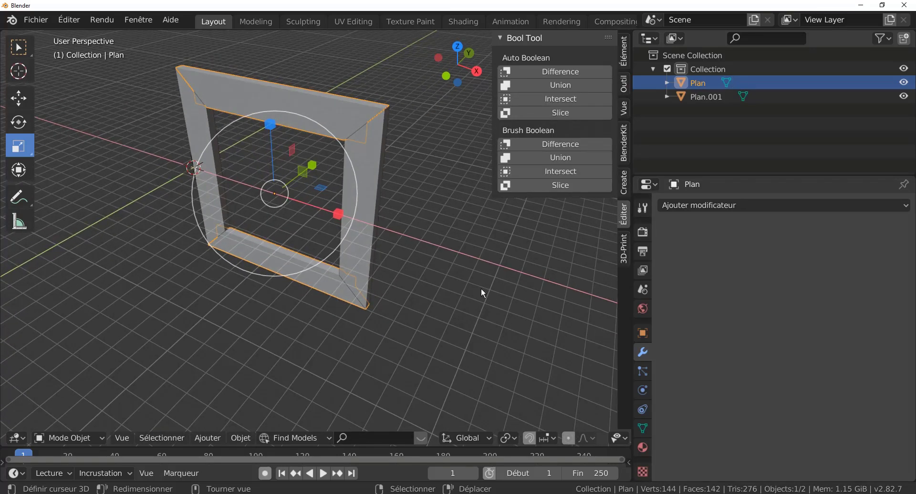
# Delete all the frame boards and add a new cube mesh to the empty scene
pyautogui.press('a')
pyautogui.press('Delete')
pyautogui.scroll(-2, 361, 222)
pyautogui.moveTo(364, 218); pyautogui.dragTo(473, 251, button='middle')
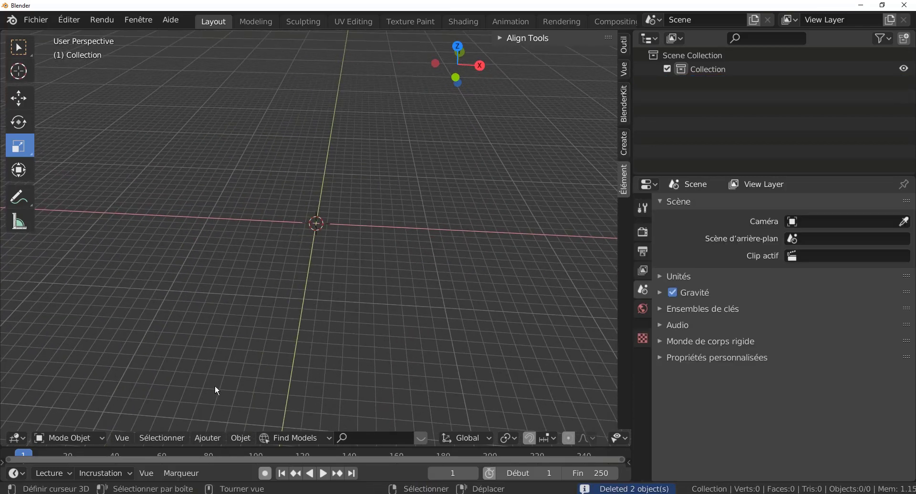
pyautogui.click(241, 438)
pyautogui.click(197, 440)
pyautogui.moveTo(213, 423)
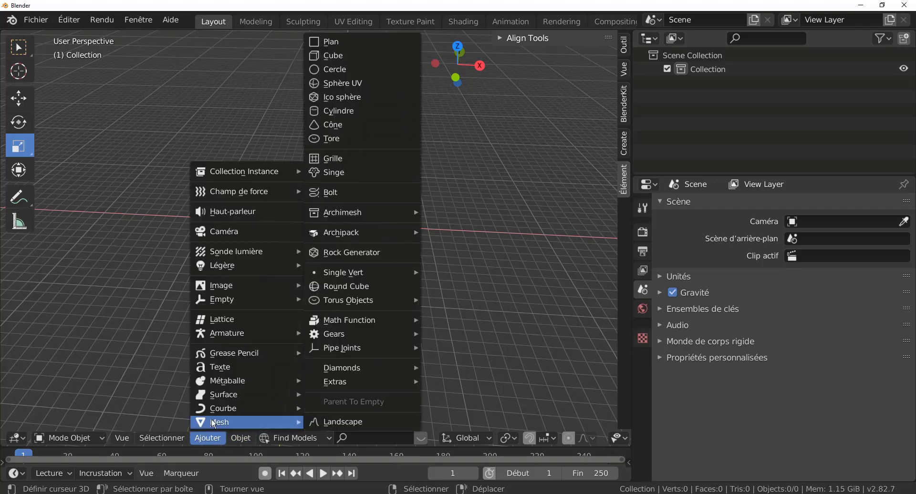
pyautogui.click(334, 55)
pyautogui.scroll(6, 316, 245)
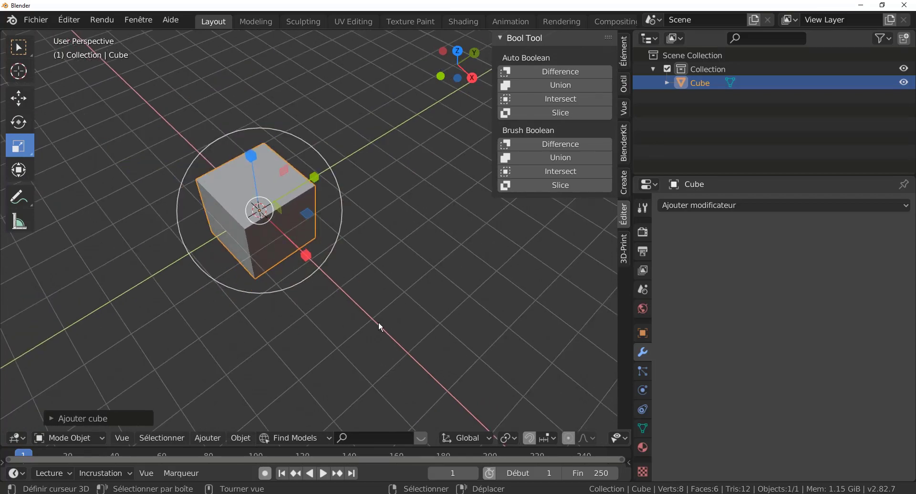
# Flatten the cube along Y and stretch it along X to form a long, thin board
pyautogui.press('s')
pyautogui.press('y')
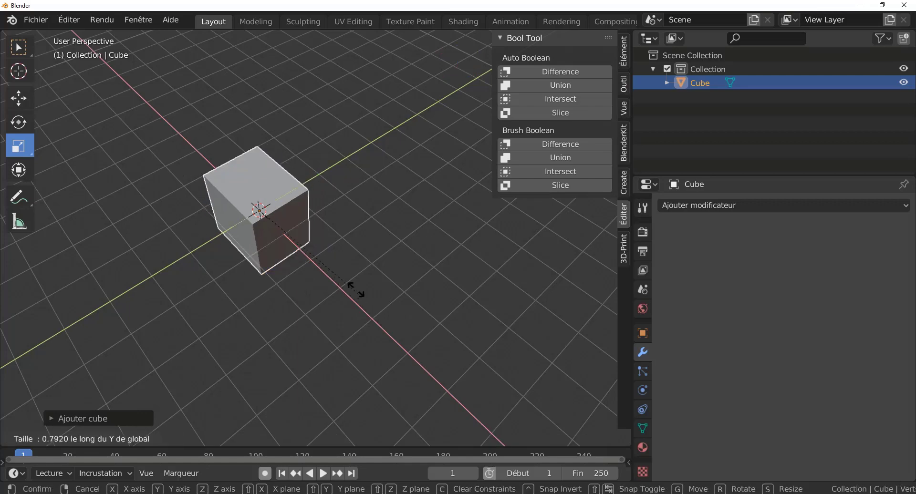
pyautogui.click(302, 239)
pyautogui.moveTo(303, 234); pyautogui.dragTo(341, 235, button='middle')
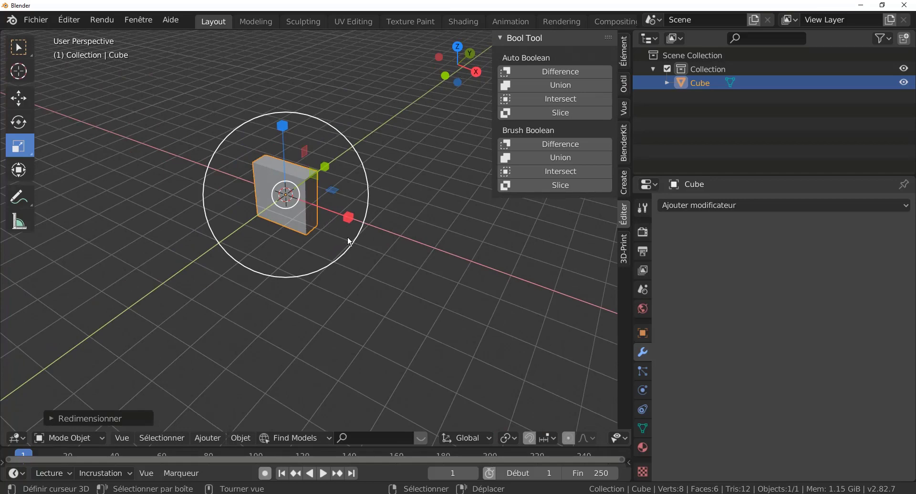
pyautogui.moveTo(349, 218); pyautogui.dragTo(542, 276)
pyautogui.moveTo(427, 274)
pyautogui.mouseDown(button='middle')
pyautogui.moveTo(397, 269)
pyautogui.moveTo(420, 261)
pyautogui.mouseUp(button='middle')
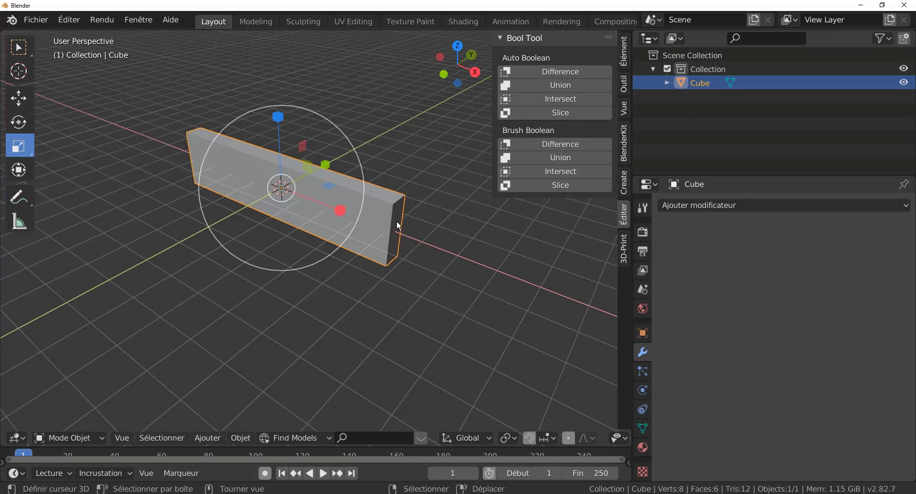
# Select the board's +X end face in edit mode and shear it in front view into a slanted end
pyautogui.press('Tab')
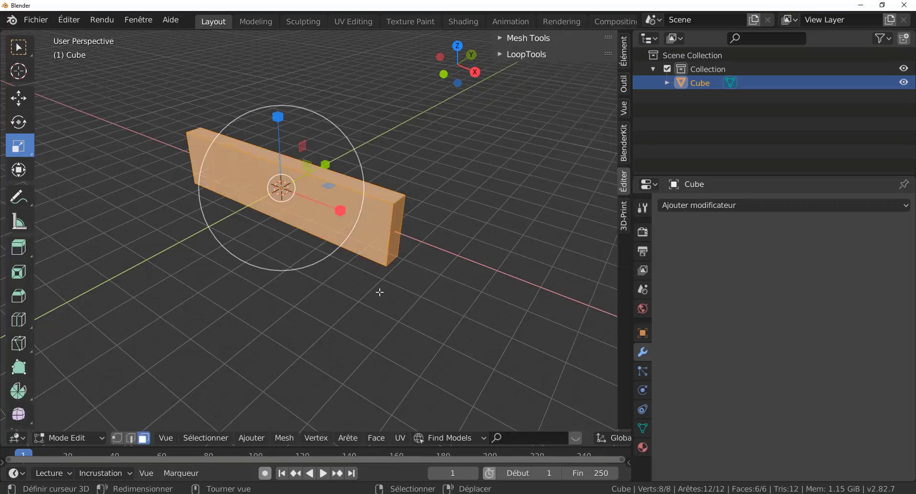
pyautogui.click(394, 234)
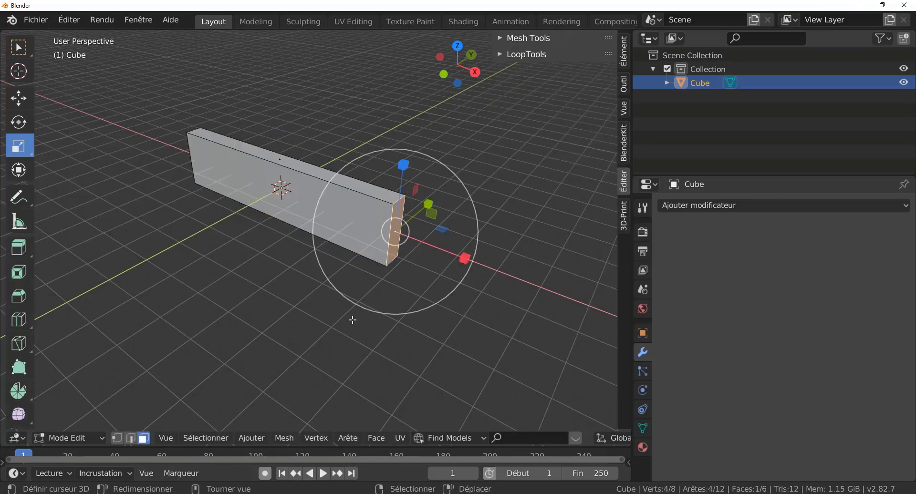
pyautogui.press('KP_1')
pyautogui.keyDown('shift'); pyautogui.moveTo(485, 262); pyautogui.dragTo(406, 297, button='middle'); pyautogui.keyUp('shift')
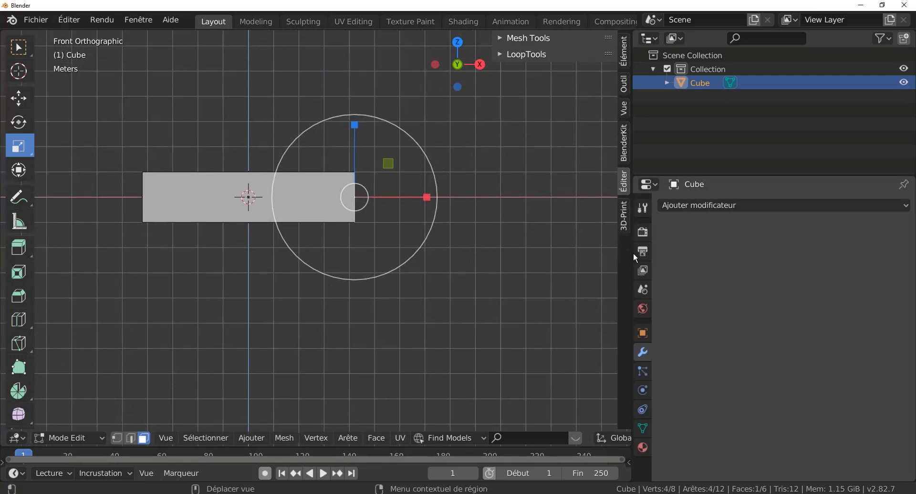
pyautogui.moveTo(631, 254); pyautogui.dragTo(802, 248)
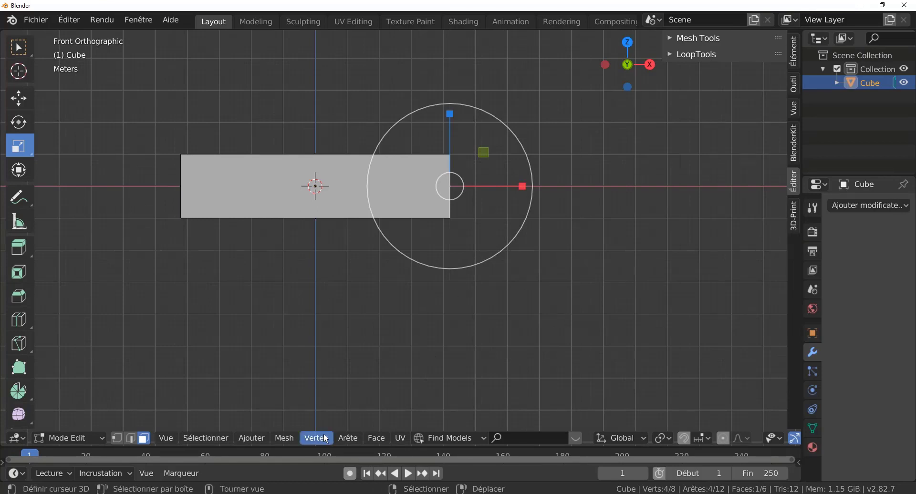
pyautogui.click(248, 437)
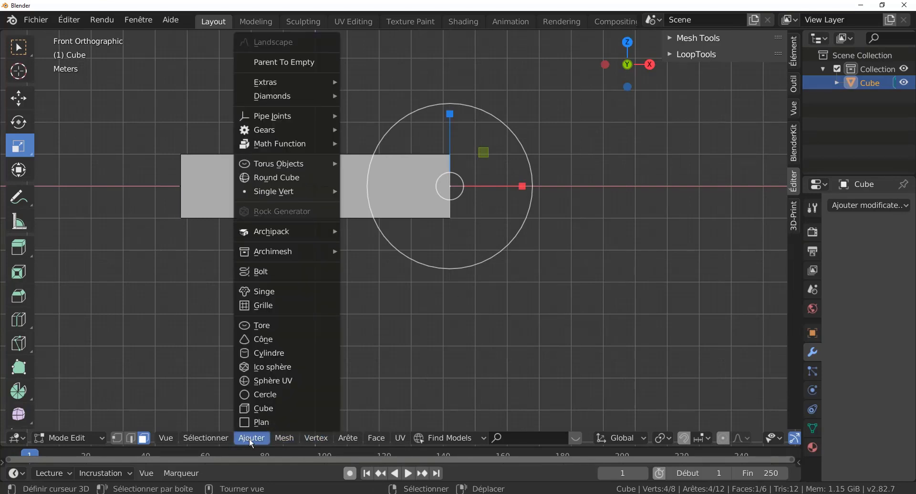
pyautogui.click(281, 437)
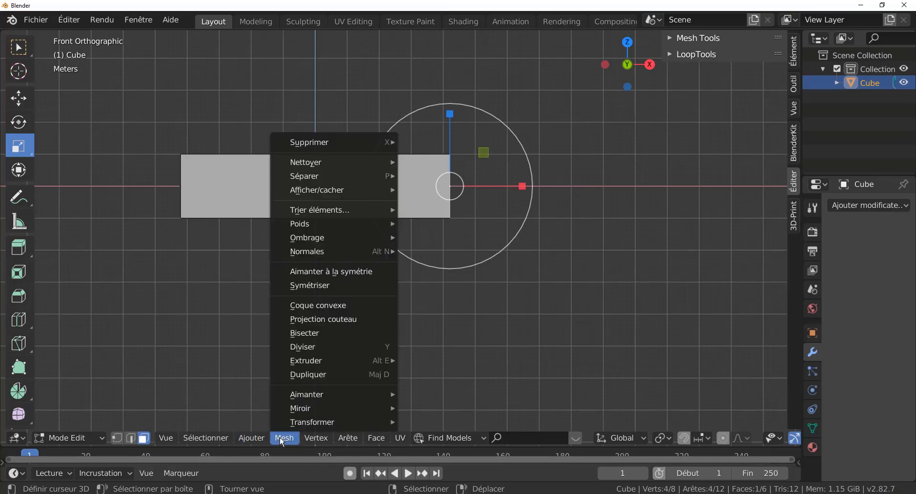
pyautogui.moveTo(294, 420)
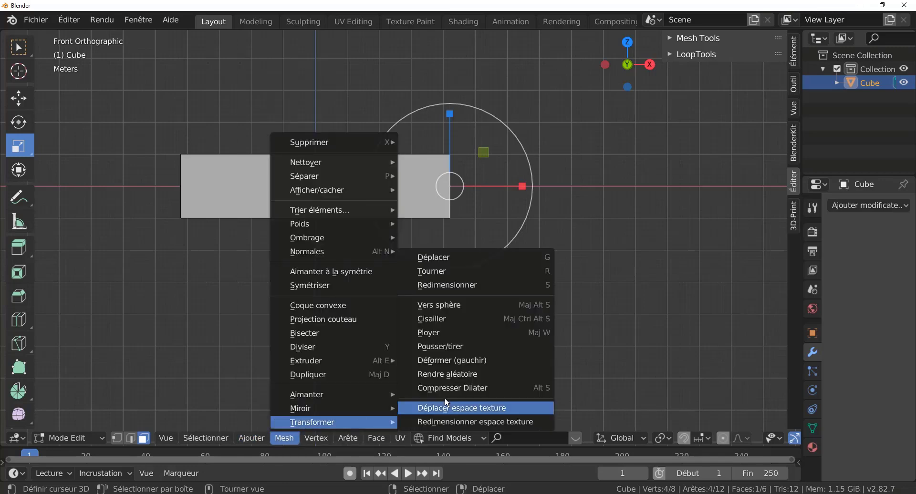
pyautogui.click(454, 320)
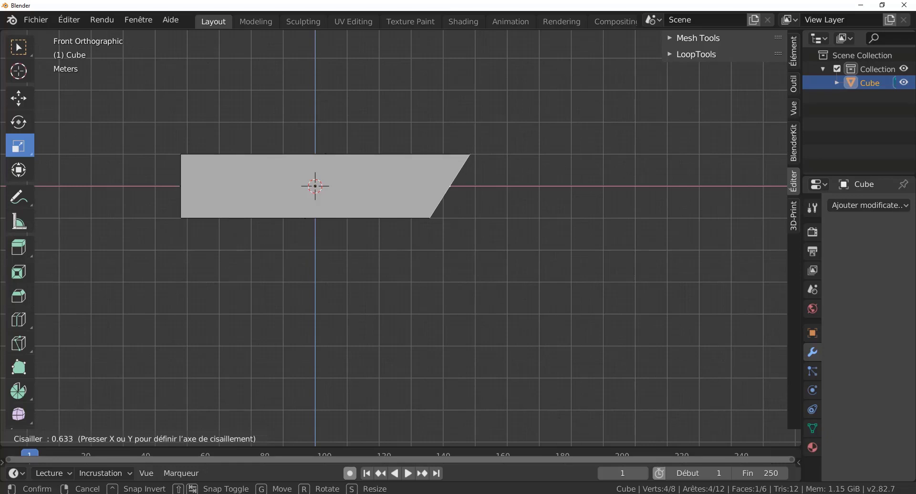
pyautogui.press('Return')
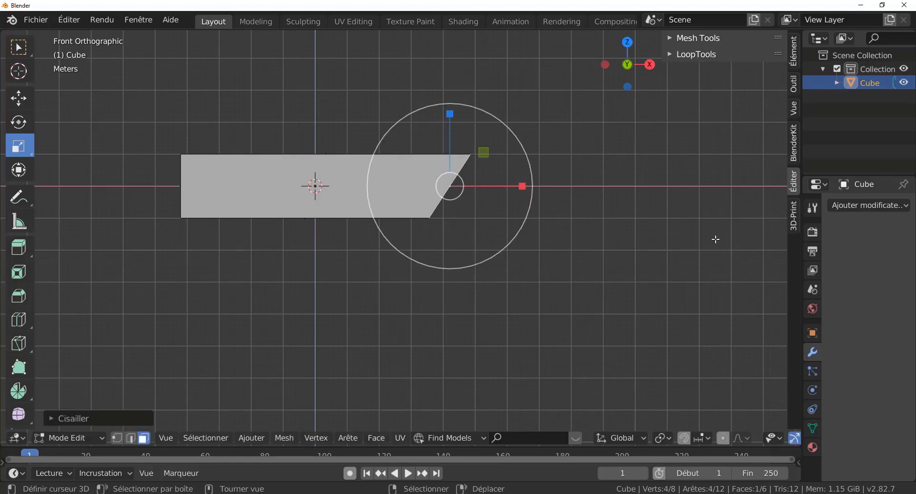
# Set the end face's shear offset to 1 for a 45-degree mitre
pyautogui.click(108, 417)
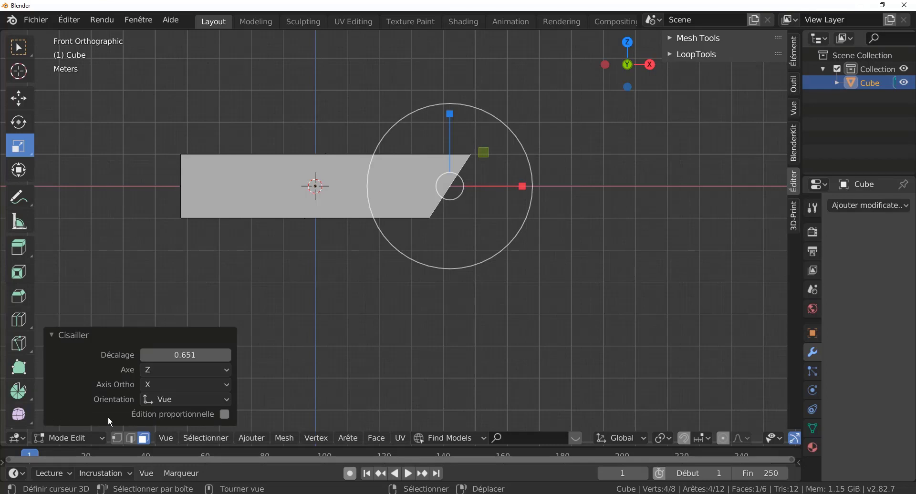
pyautogui.click(187, 353)
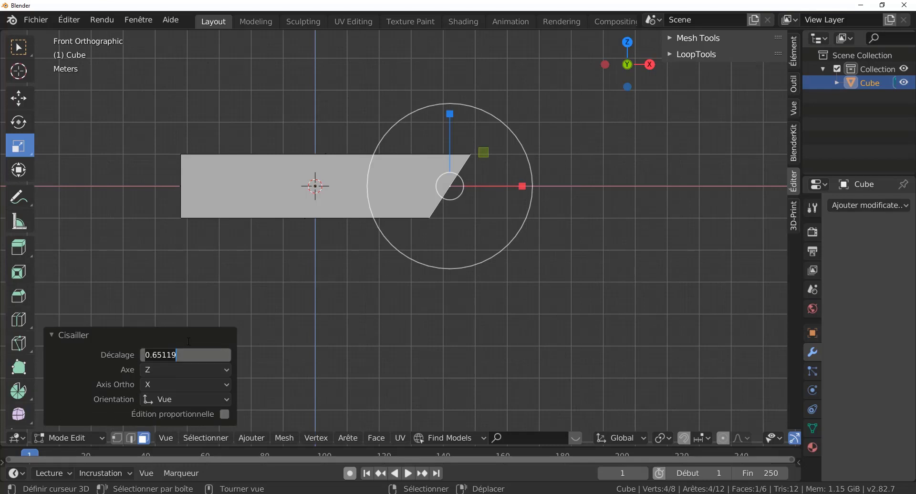
pyautogui.write('1')
pyautogui.press('Return')
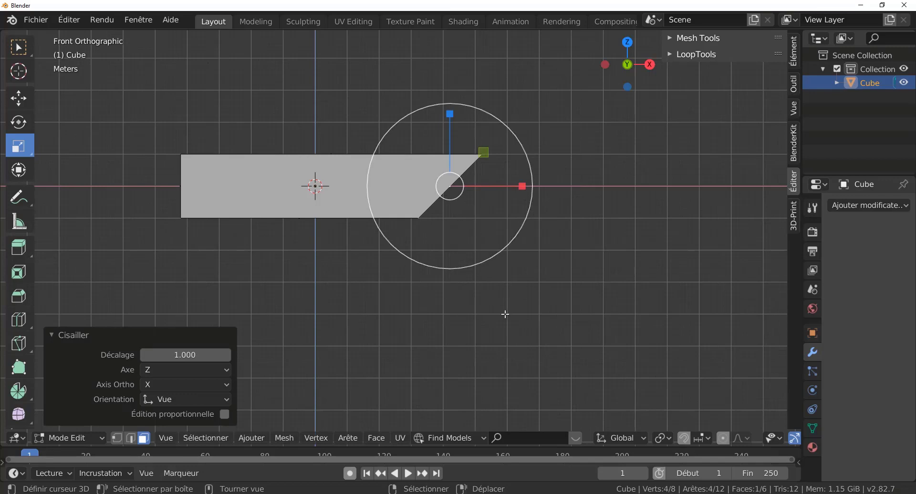
# Add two evenly spaced lengthwise loop cuts that divide the board's thickness into thirds
pyautogui.press('Tab')
pyautogui.moveTo(483, 324); pyautogui.dragTo(426, 309, button='middle')
pyautogui.press('Tab')
pyautogui.keyDown('shift'); pyautogui.moveTo(404, 249); pyautogui.dragTo(370, 179, button='middle'); pyautogui.keyUp('shift')
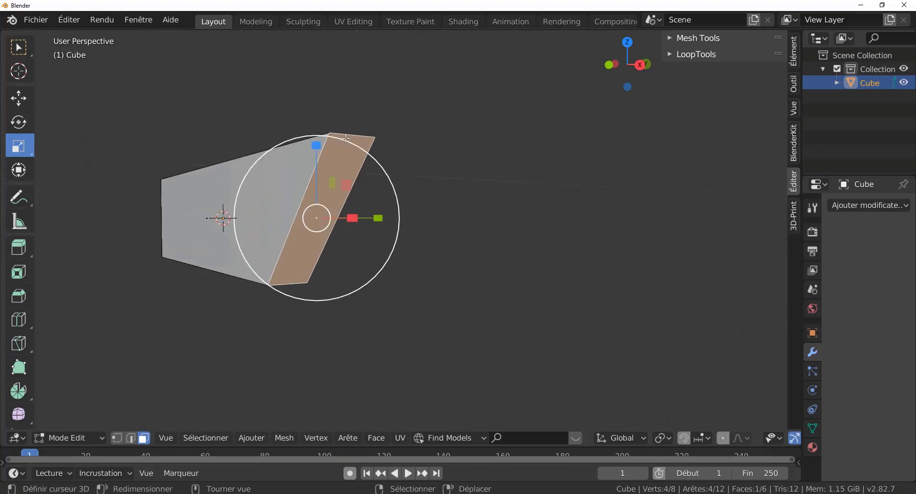
pyautogui.hotkey('ctrl', 'r')
pyautogui.scroll(1, 346, 138)
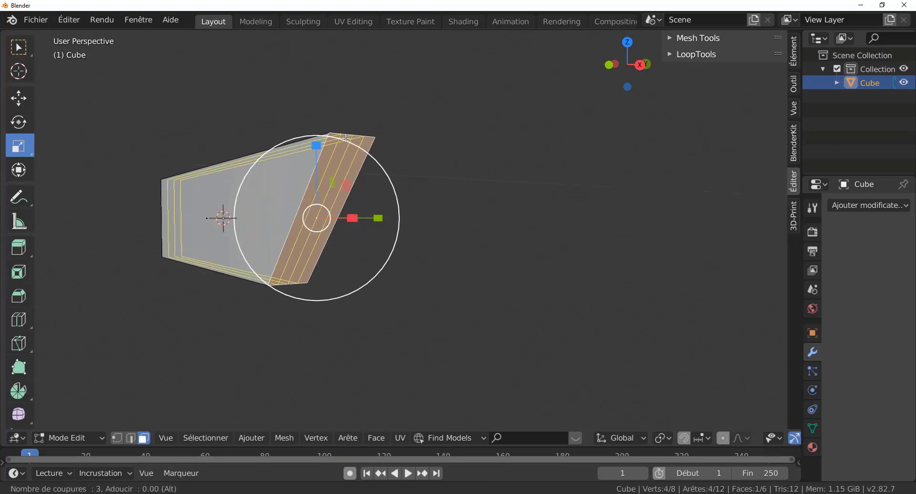
pyautogui.scroll(1, 345, 138)
pyautogui.scroll(-1, 345, 138)
pyautogui.click(345, 138)
pyautogui.rightClick(346, 138)
pyautogui.moveTo(391, 224)
pyautogui.mouseDown(button='middle')
pyautogui.moveTo(371, 227)
pyautogui.moveTo(397, 229)
pyautogui.mouseUp(button='middle')
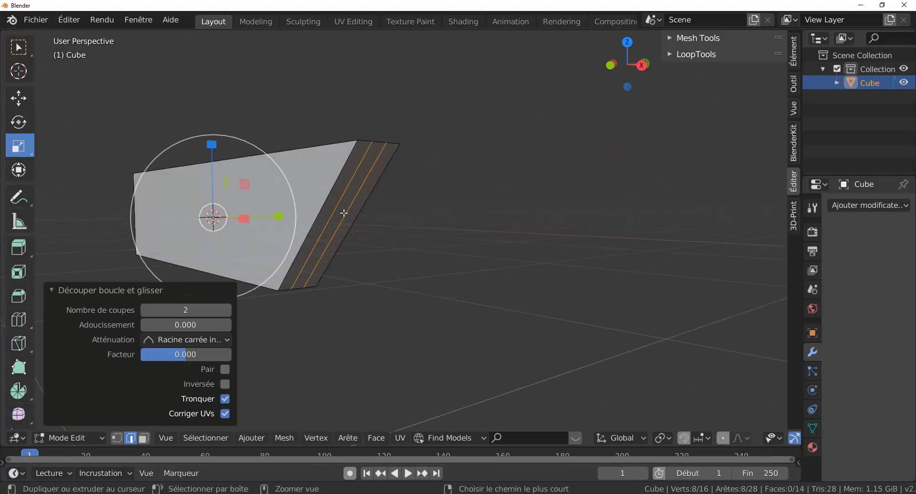
# Add one centred horizontal loop cut that divides the board's height into two halves
pyautogui.hotkey('ctrl', 'r')
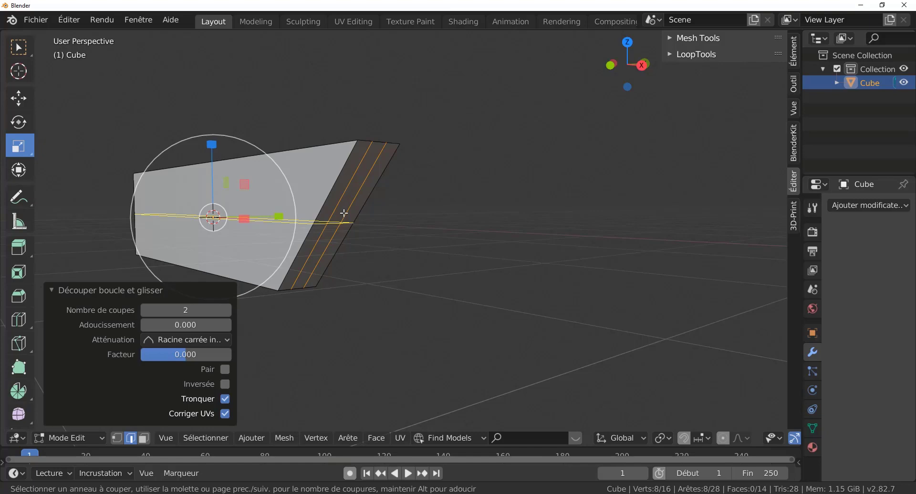
pyautogui.scroll(-1, 344, 213)
pyautogui.click(344, 214)
pyautogui.rightClick(344, 213)
pyautogui.moveTo(372, 266); pyautogui.dragTo(400, 226, button='middle')
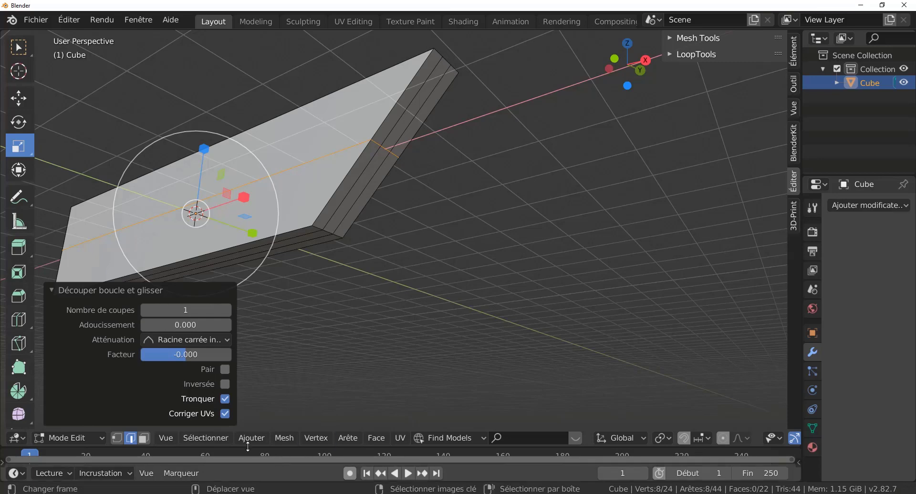
# Delete the lower middle face of the mitred end
pyautogui.click(145, 441)
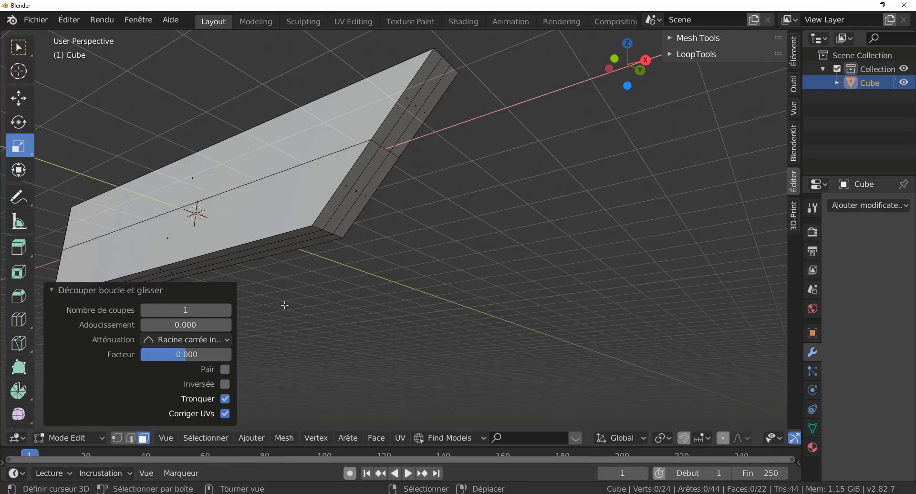
pyautogui.click(348, 205)
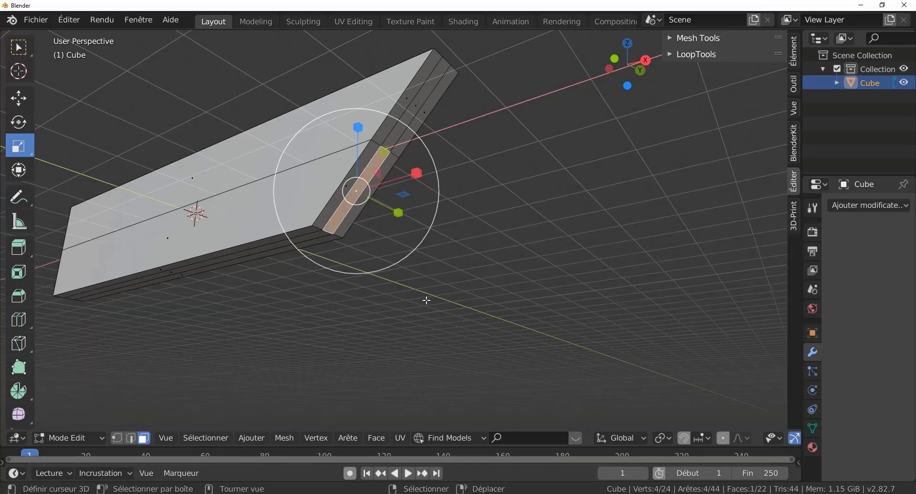
pyautogui.press('x')
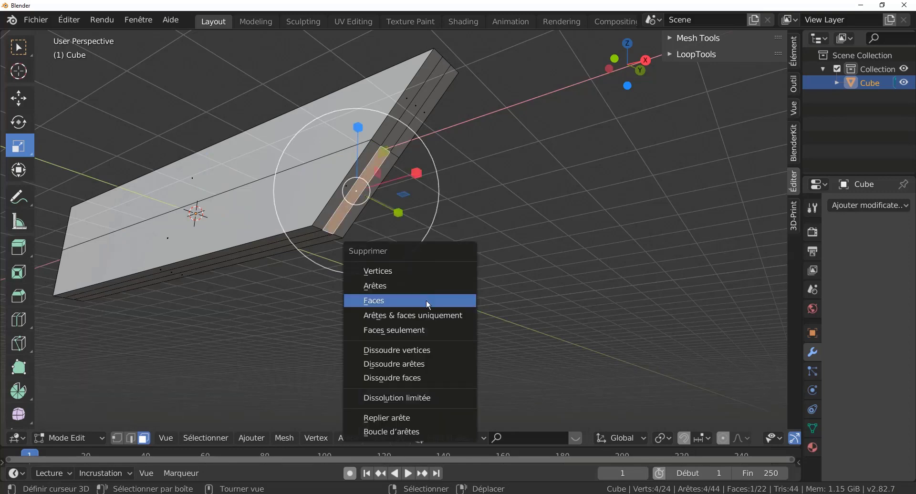
pyautogui.click(428, 302)
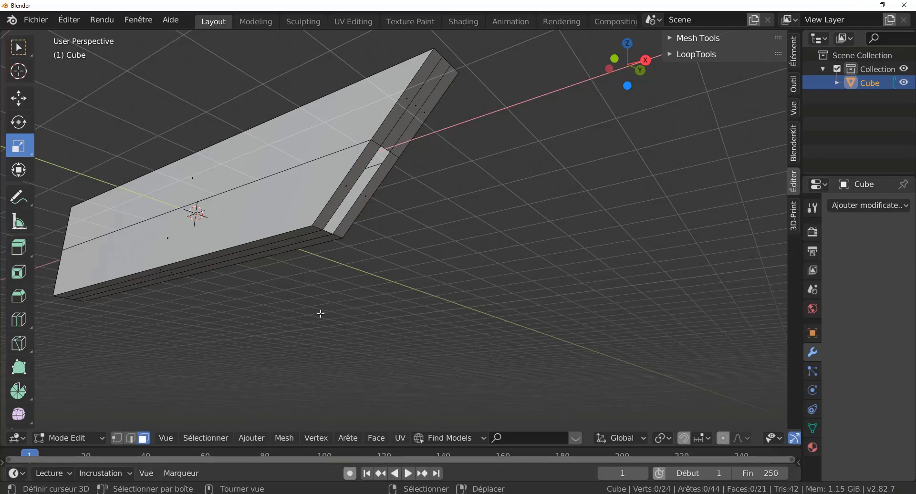
# Extrude the short bottom edge of the opening and move it about 0.923 m along X
pyautogui.click(132, 437)
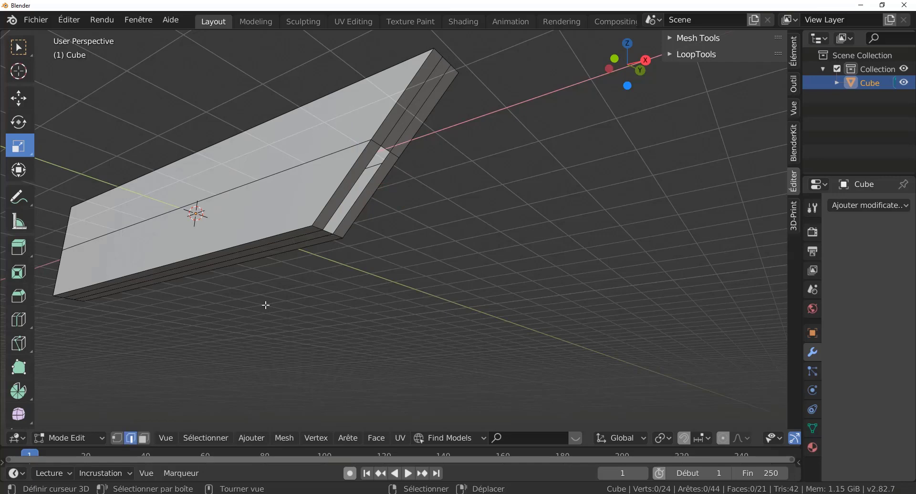
pyautogui.click(329, 231)
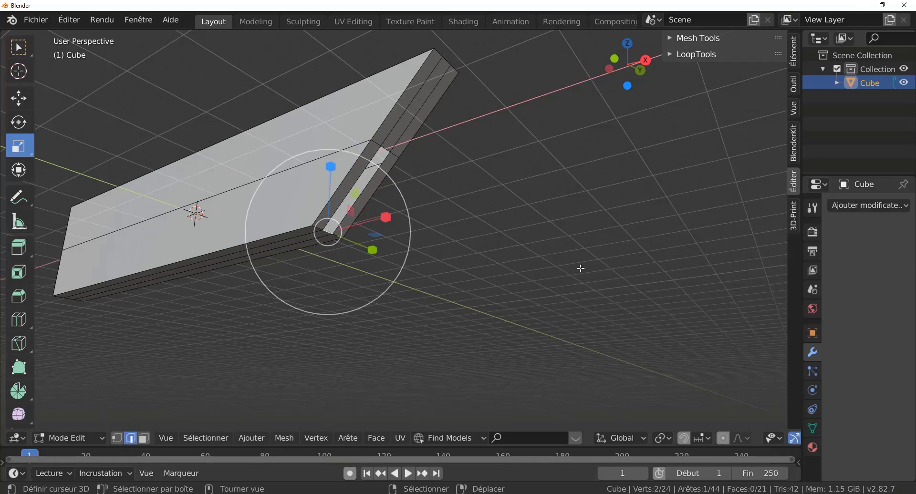
pyautogui.press('KP_1')
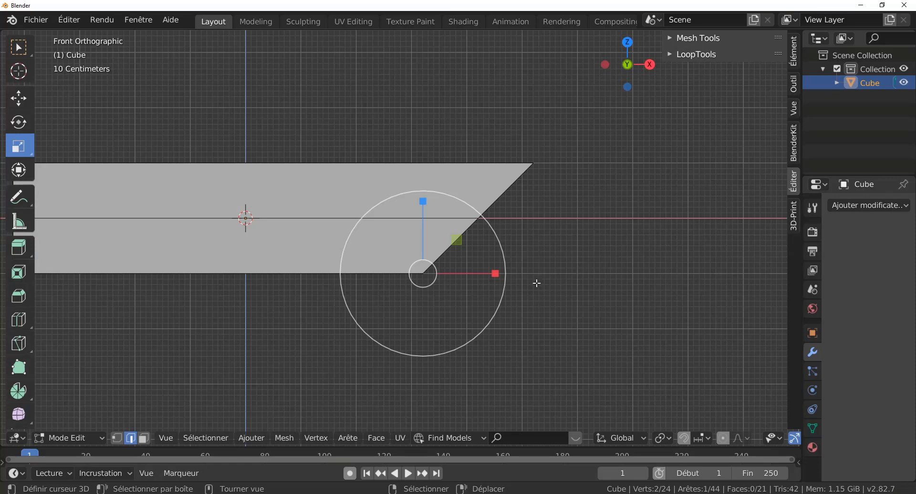
pyautogui.press('e')
pyautogui.click(550, 305)
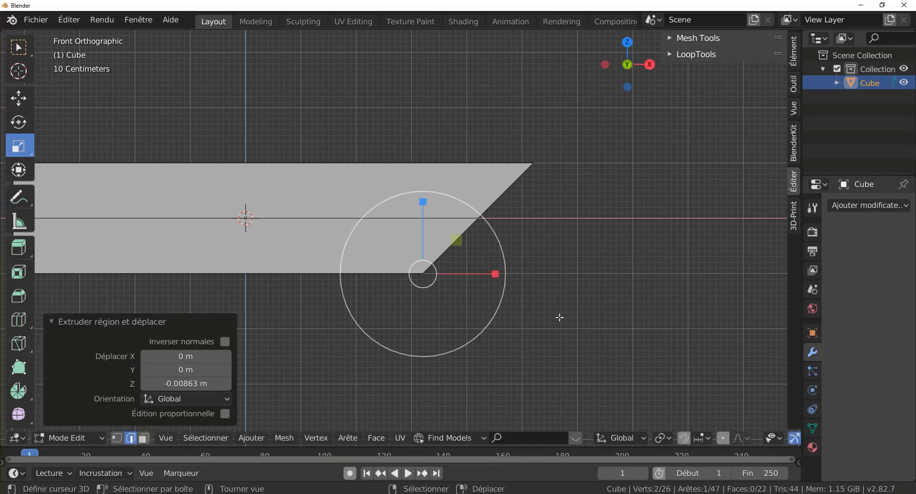
pyautogui.press('g')
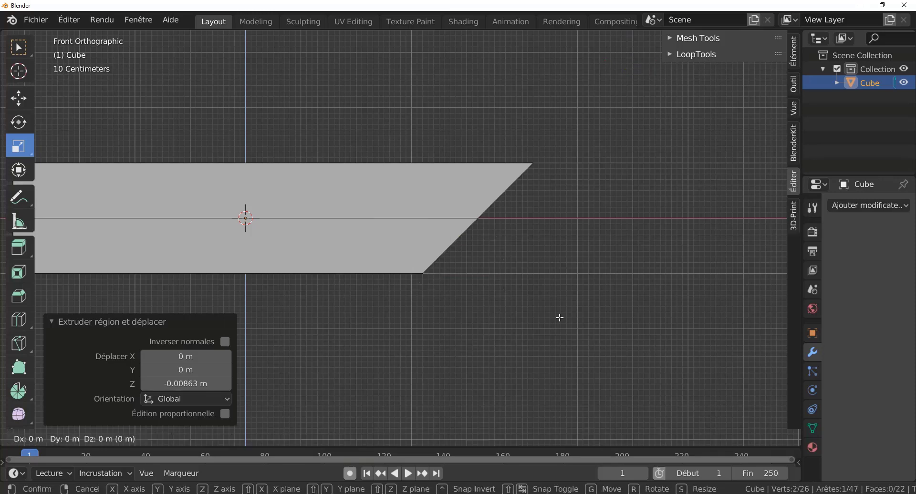
pyautogui.press('x')
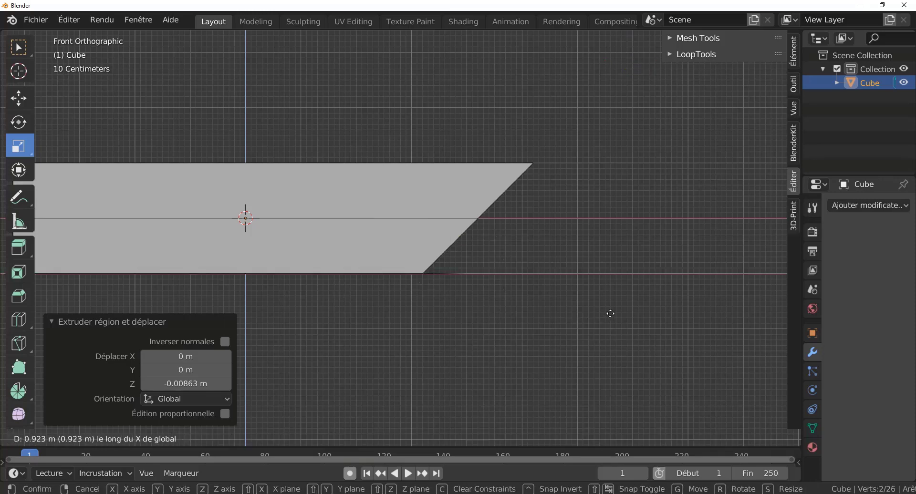
pyautogui.click(610, 314)
# In bottom view, move the extruded edge a further 0.0739 m along X to line up with the mitred end's middle cut
pyautogui.moveTo(590, 307); pyautogui.dragTo(538, 269, button='middle')
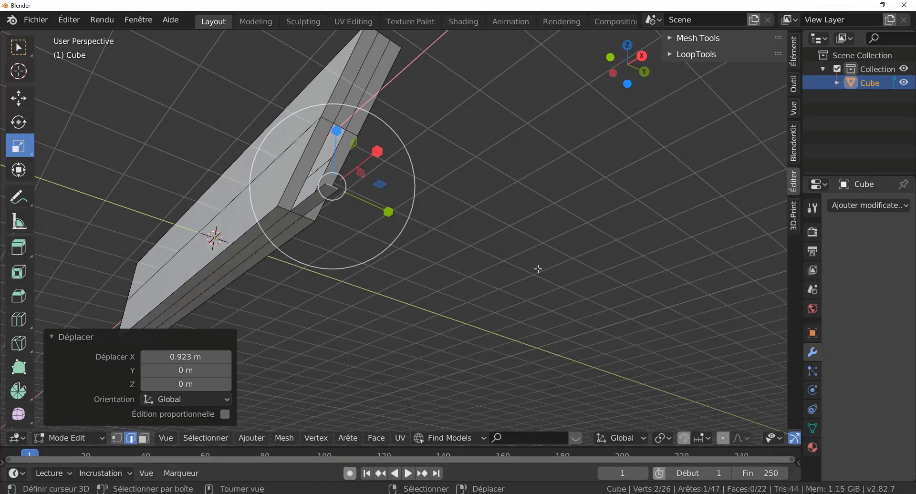
pyautogui.press('KP_7')
pyautogui.scroll(-3, 518, 233)
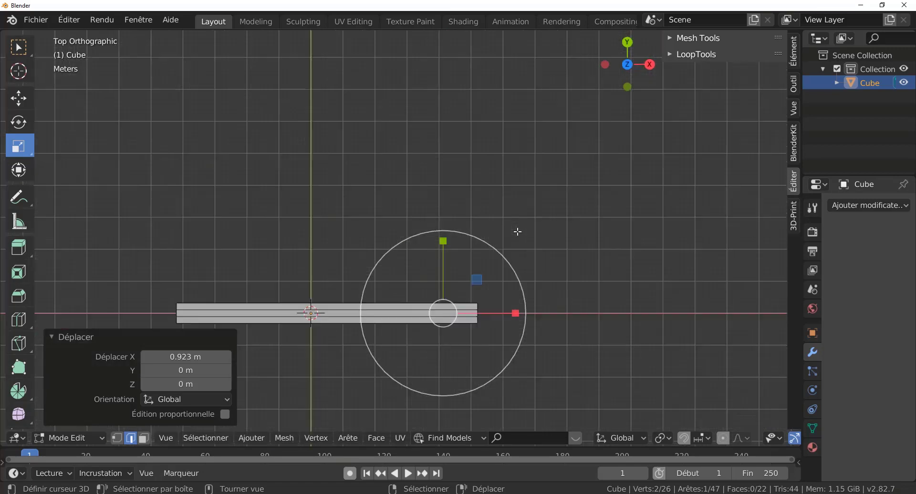
pyautogui.keyDown('ctrl'); pyautogui.moveTo(518, 251); pyautogui.dragTo(516, 220, button='middle'); pyautogui.keyUp('ctrl')
pyautogui.keyDown('shift'); pyautogui.moveTo(475, 307); pyautogui.dragTo(462, 167, button='middle'); pyautogui.keyUp('shift')
pyautogui.scroll(4, 462, 166)
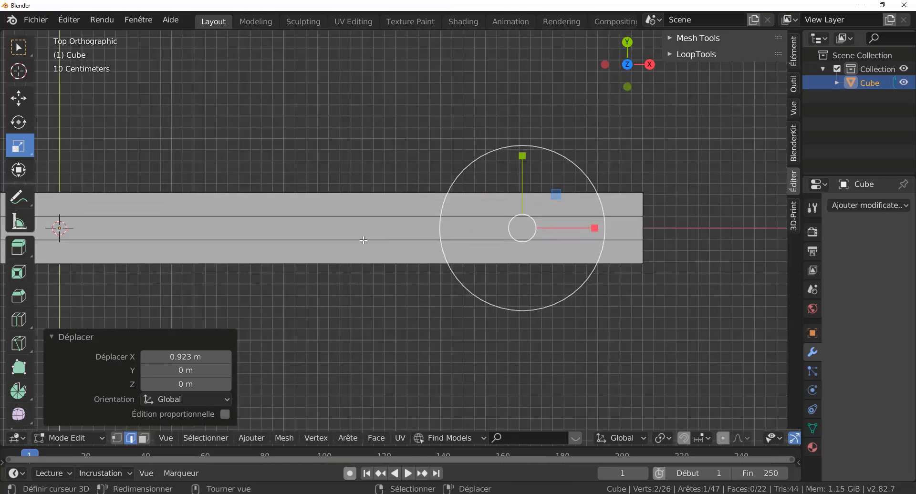
pyautogui.click(19, 98)
pyautogui.moveTo(422, 151); pyautogui.dragTo(507, 266, button='middle')
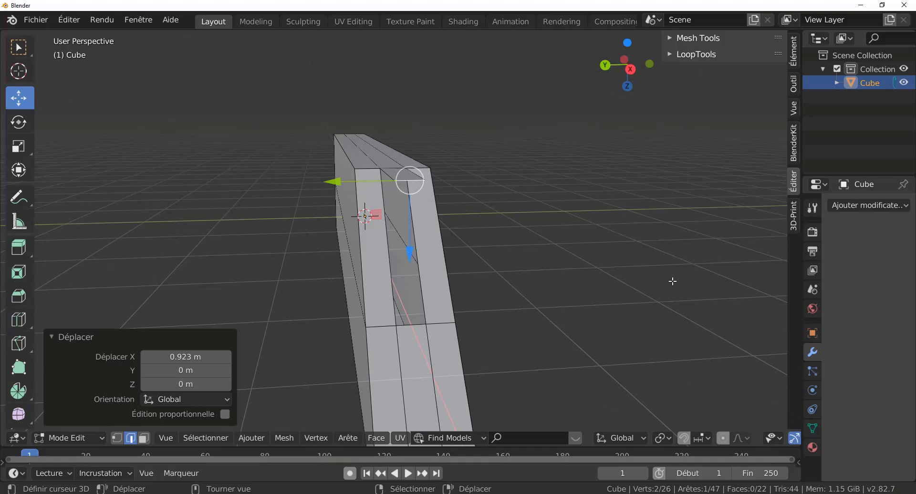
pyautogui.press('ctrl+KP_7')
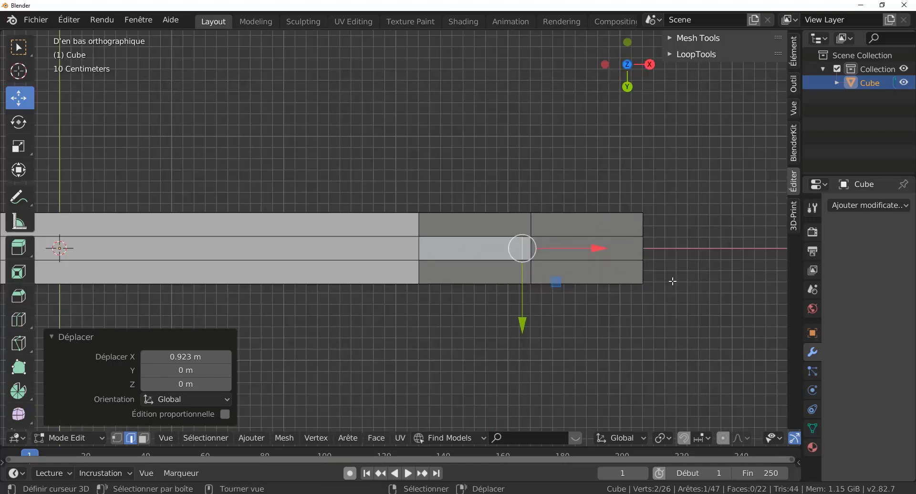
pyautogui.scroll(1, 673, 282)
pyautogui.keyDown('shift'); pyautogui.moveTo(687, 275); pyautogui.dragTo(549, 270, button='middle'); pyautogui.keyUp('shift')
pyautogui.scroll(1, 540, 261)
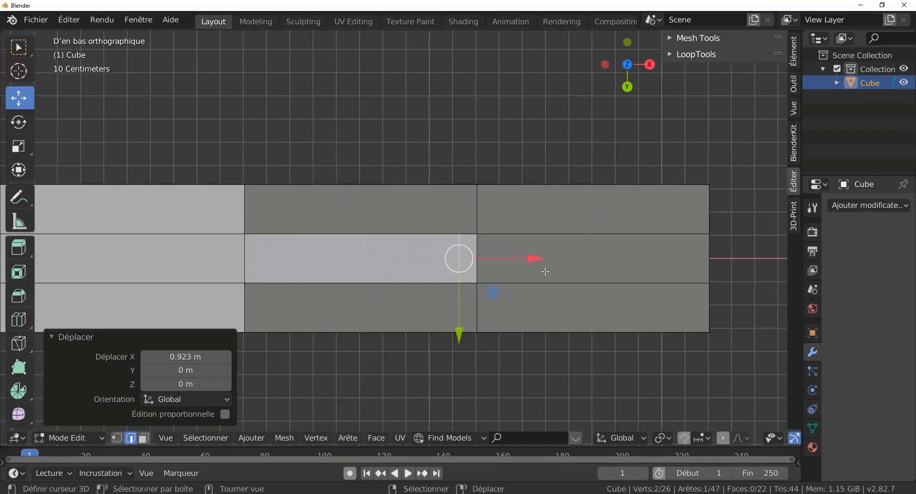
pyautogui.moveTo(540, 261)
pyautogui.mouseDown()
pyautogui.moveTo(522, 259)
pyautogui.moveTo(549, 262)
pyautogui.mouseUp()
# Fill one triangular side of the tenon between its long bottom edge and the adjoining slanted mitre edge
pyautogui.moveTo(504, 367); pyautogui.dragTo(491, 330, button='middle')
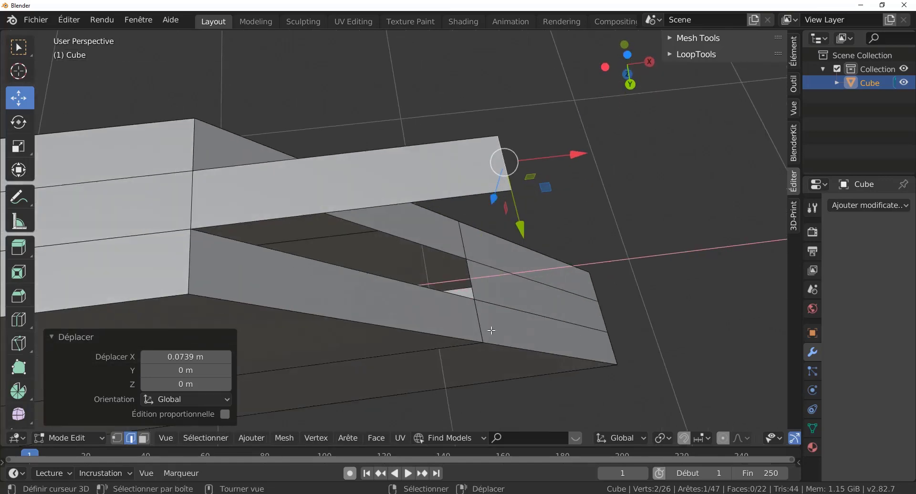
pyautogui.click(388, 207)
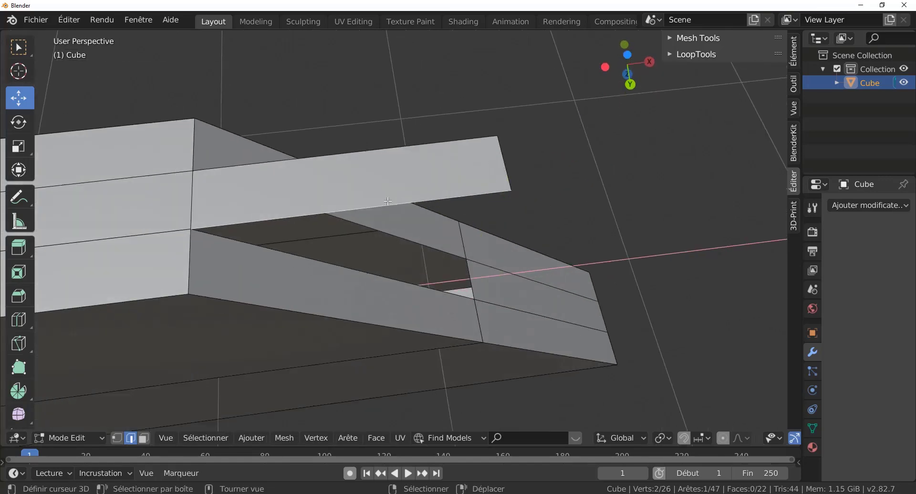
pyautogui.keyDown('shift'); pyautogui.click(389, 286); pyautogui.keyUp('shift')
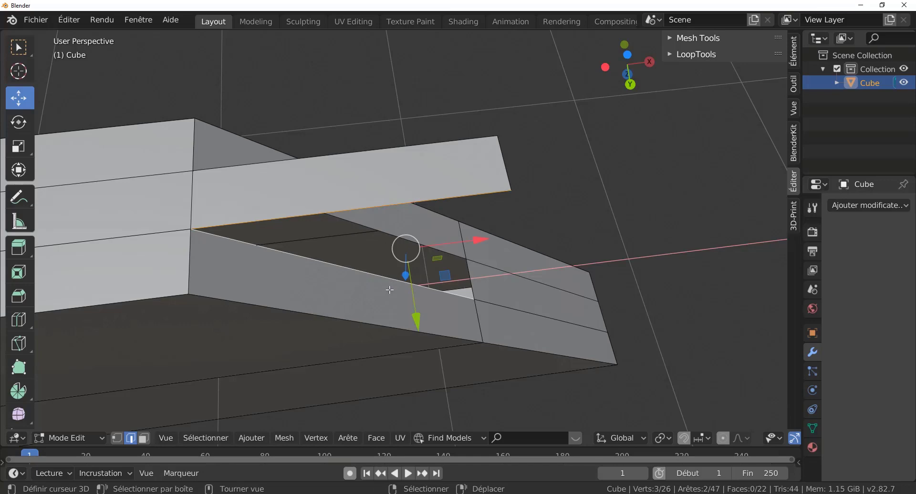
pyautogui.press('f')
# Fill the opposite triangular side of the tenon between its other long bottom edge and the matching slanted mitre edge
pyautogui.moveTo(511, 212); pyautogui.dragTo(322, 205, button='middle')
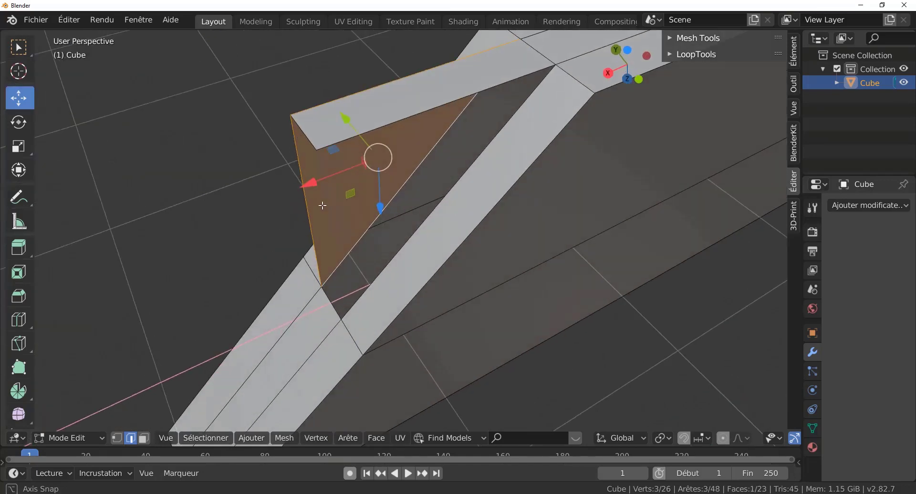
pyautogui.click(384, 138)
pyautogui.keyDown('shift'); pyautogui.rightClick(428, 223); pyautogui.keyUp('shift')
pyautogui.press('g')
pyautogui.rightClick(436, 238)
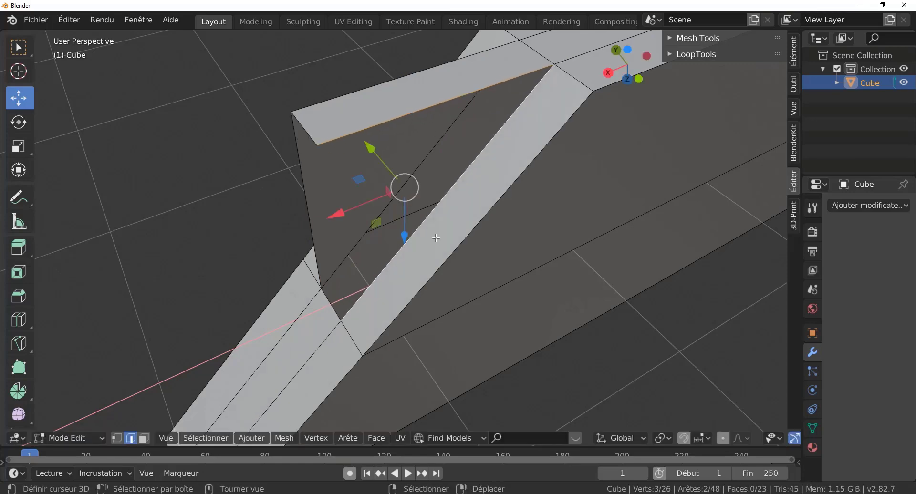
pyautogui.press('f')
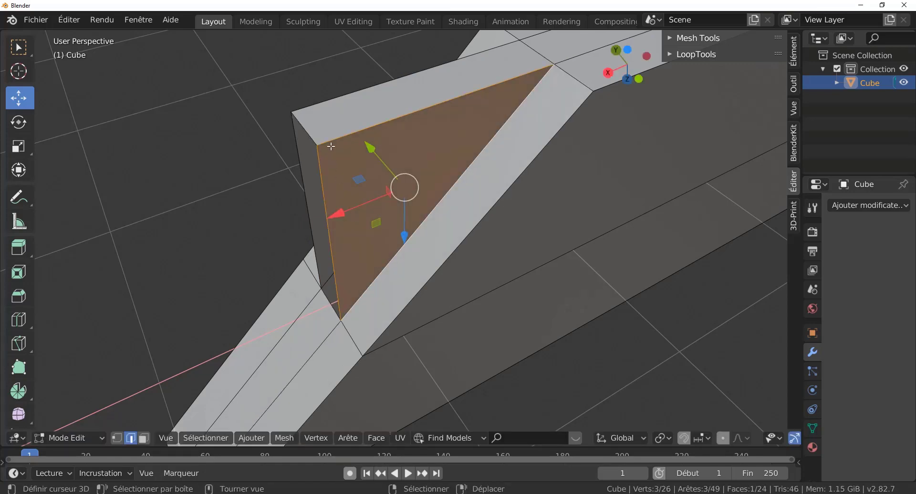
# Fill the tenon's vertical end face between its short outer edge and the mitre's middle cut, then check it in front view
pyautogui.rightClick(303, 127)
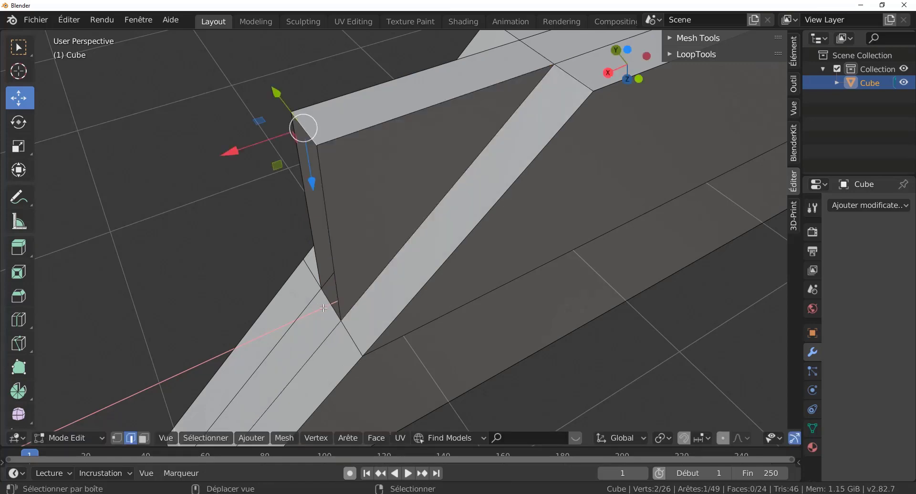
pyautogui.keyDown('shift'); pyautogui.rightClick(330, 305); pyautogui.keyUp('shift')
pyautogui.press('f')
pyautogui.moveTo(297, 319); pyautogui.dragTo(564, 248, button='middle')
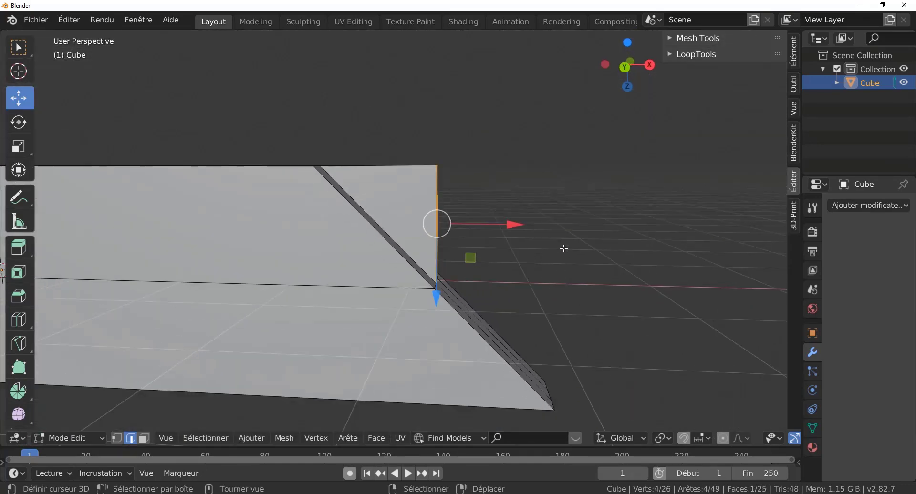
pyautogui.press('KP_1')
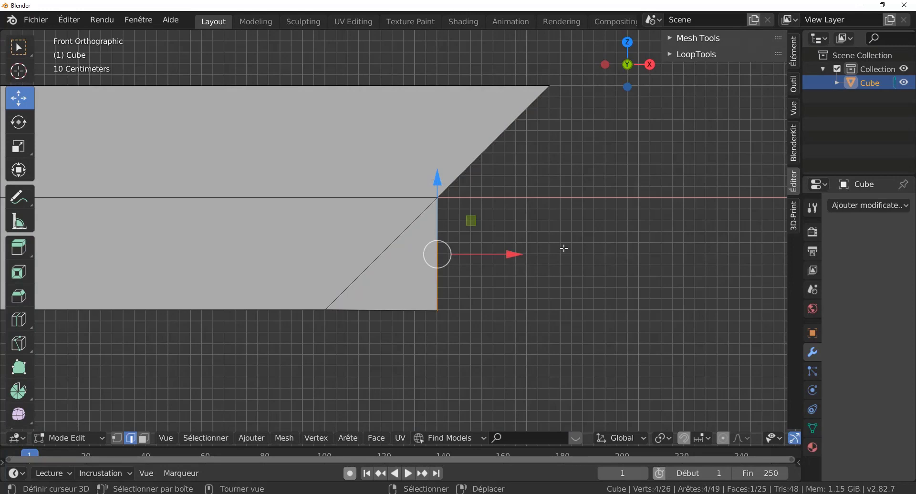
pyautogui.scroll(3, 564, 249)
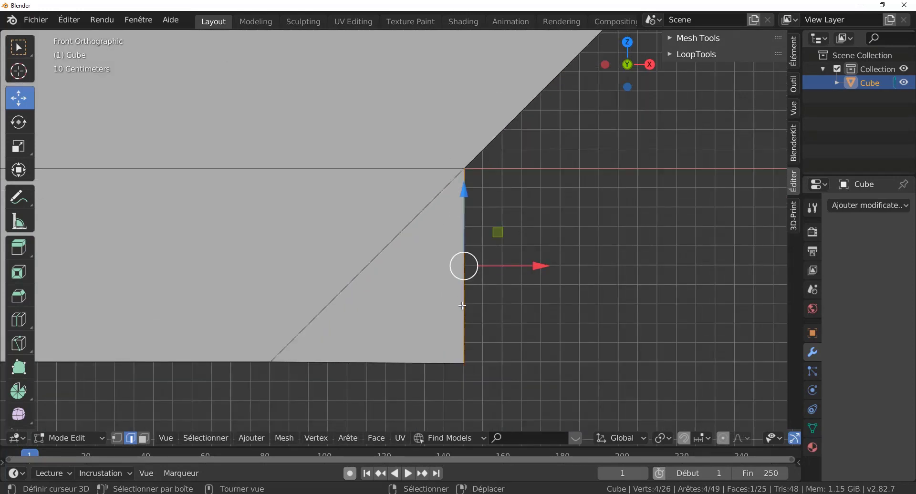
pyautogui.scroll(-4, 599, 225)
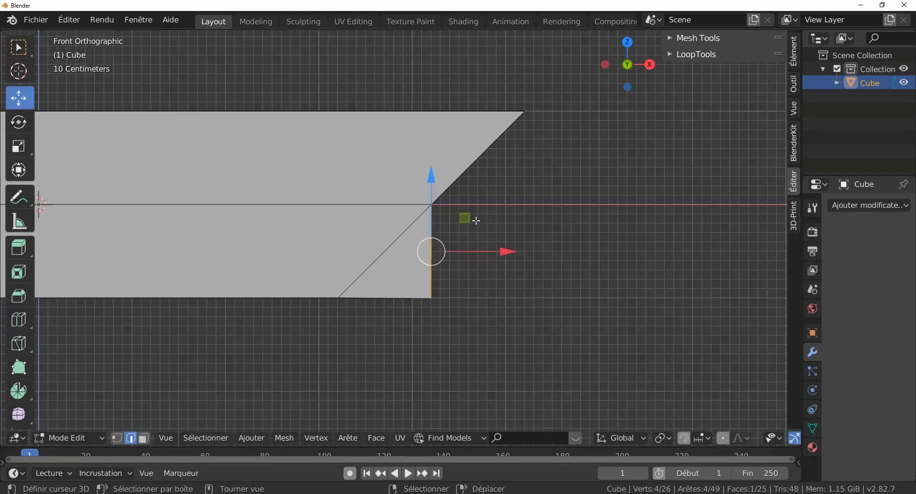
pyautogui.press('Tab')
pyautogui.scroll(-4, 525, 314)
pyautogui.moveTo(513, 321); pyautogui.dragTo(415, 275, button='middle')
pyautogui.press('Tab')
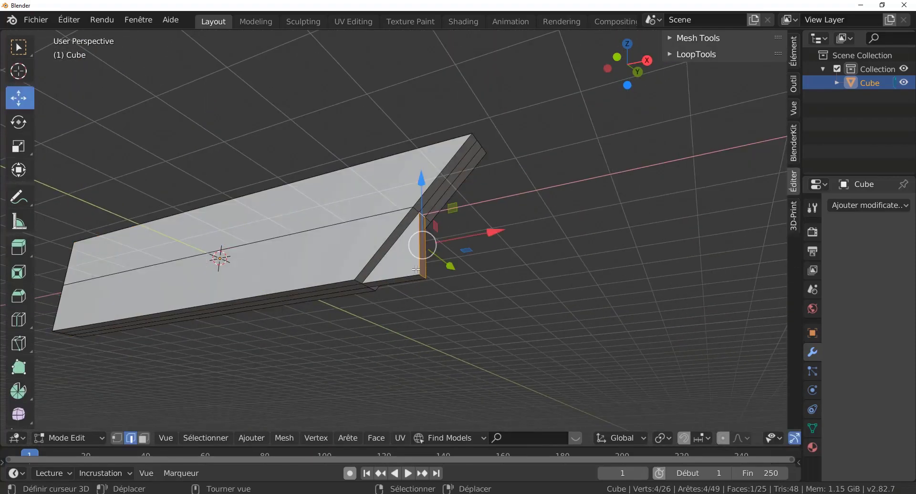
pyautogui.scroll(3, 416, 270)
pyautogui.click(418, 268)
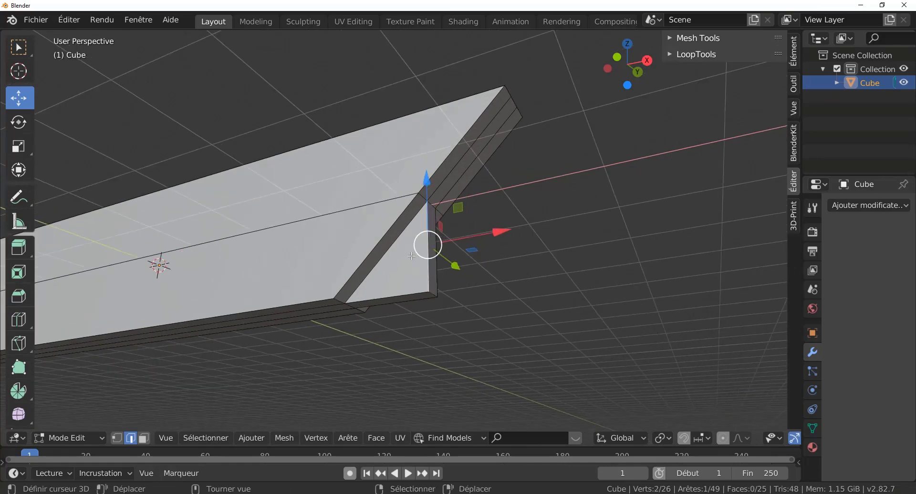
pyautogui.click(411, 258)
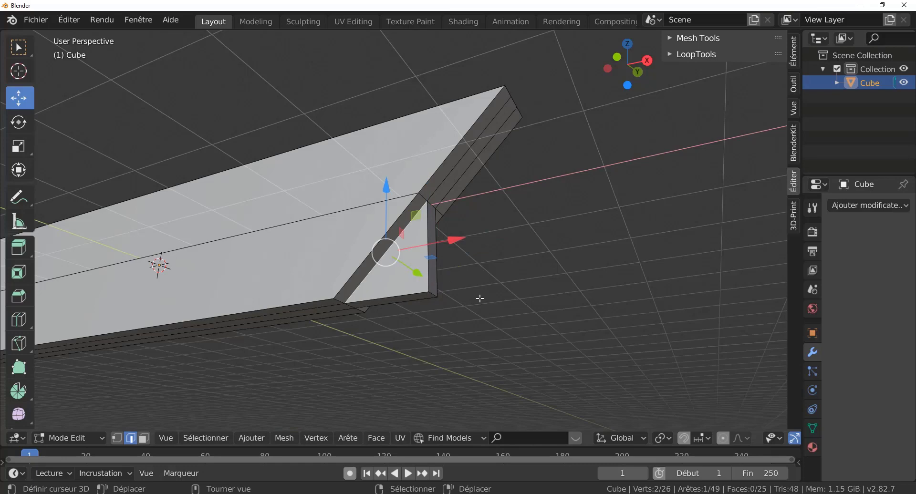
pyautogui.press('Tab')
pyautogui.press('Tab')
# Duplicate the tenon's four outer faces in place and separate the copy into its own object
pyautogui.press('3')
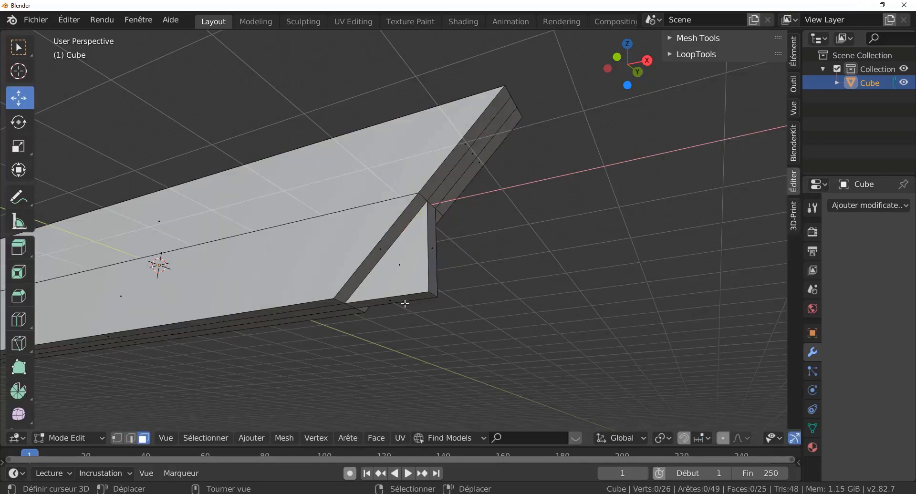
pyautogui.click(414, 298)
pyautogui.moveTo(414, 298); pyautogui.dragTo(415, 248, button='middle')
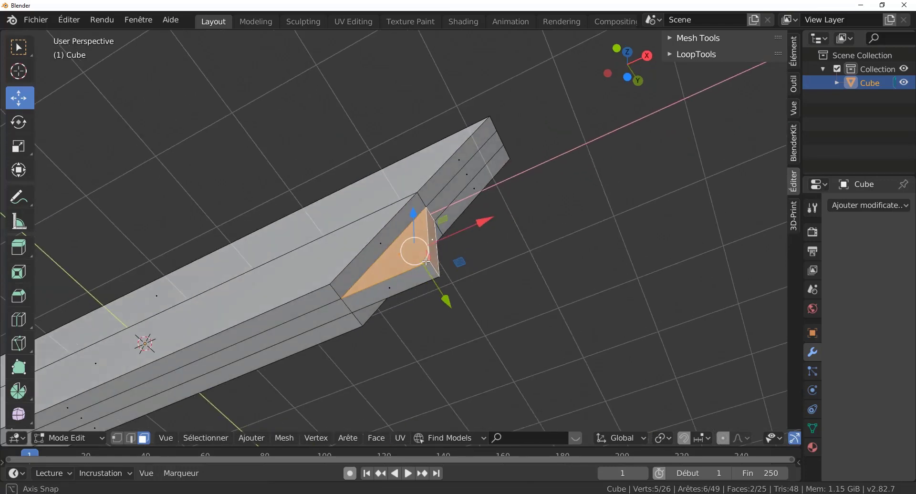
pyautogui.keyDown('shift'); pyautogui.click(404, 292); pyautogui.keyUp('shift')
pyautogui.moveTo(466, 274); pyautogui.dragTo(340, 347, button='middle')
pyautogui.keyDown('shift'); pyautogui.click(403, 287); pyautogui.keyUp('shift')
pyautogui.moveTo(472, 292); pyautogui.dragTo(539, 302, button='middle')
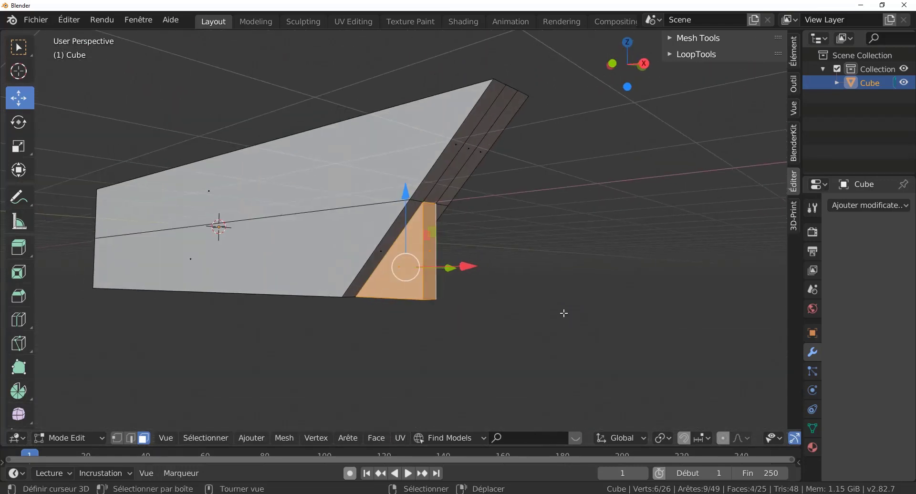
pyautogui.hotkey('shift', 'd')
pyautogui.press('Escape')
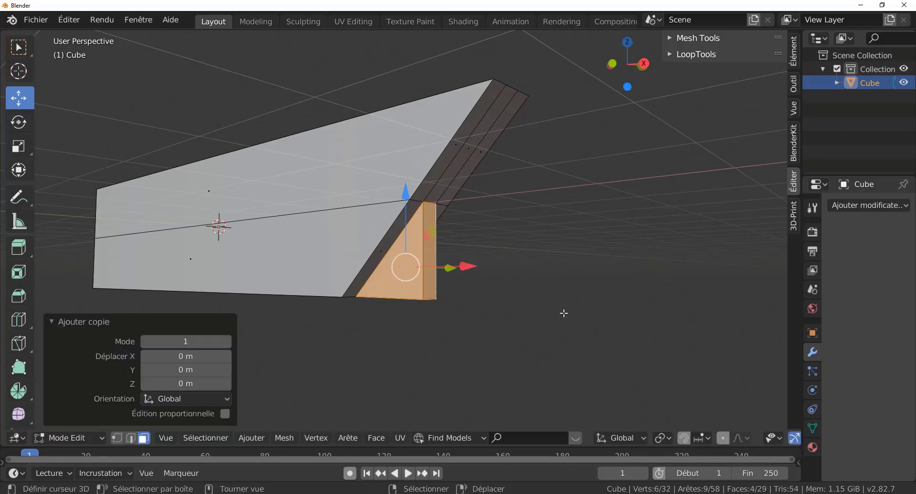
pyautogui.press('p')
pyautogui.click(564, 313)
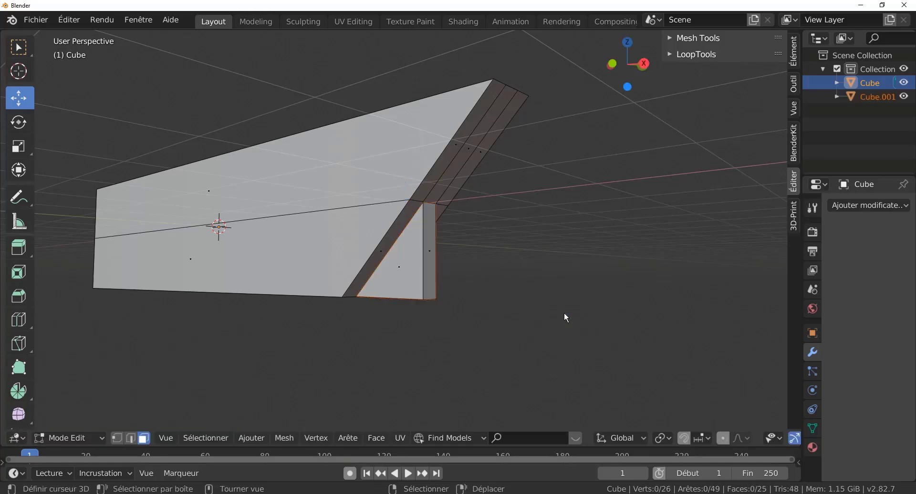
# Isolate the separated tenon piece in local view with its mesh open for editing
pyautogui.press('Tab')
pyautogui.rightClick(418, 259)
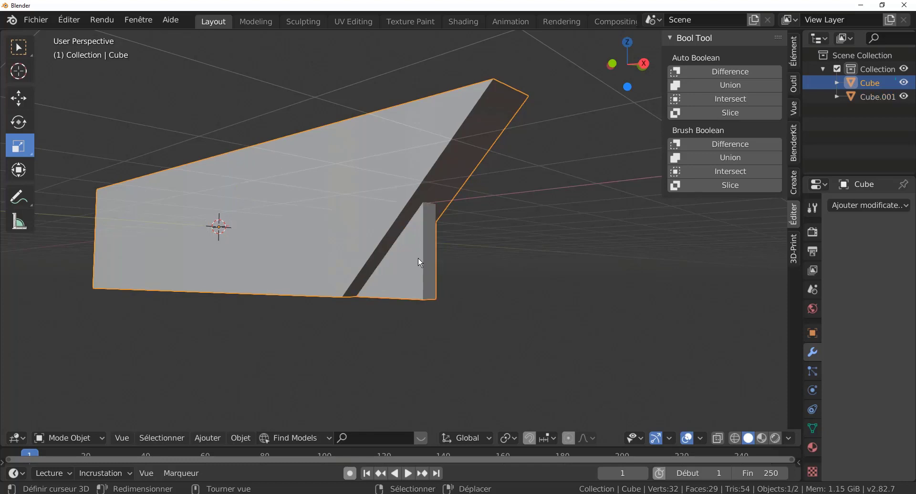
pyautogui.moveTo(535, 298); pyautogui.dragTo(549, 302, button='middle')
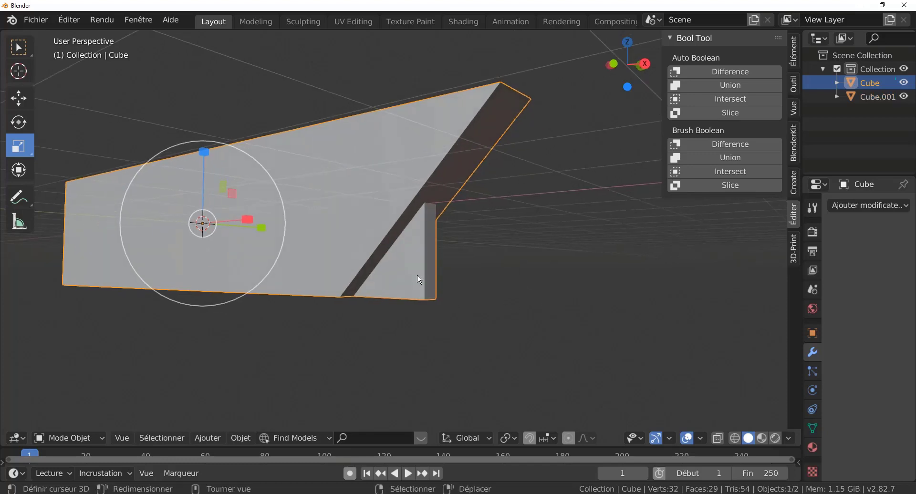
pyautogui.click(866, 96)
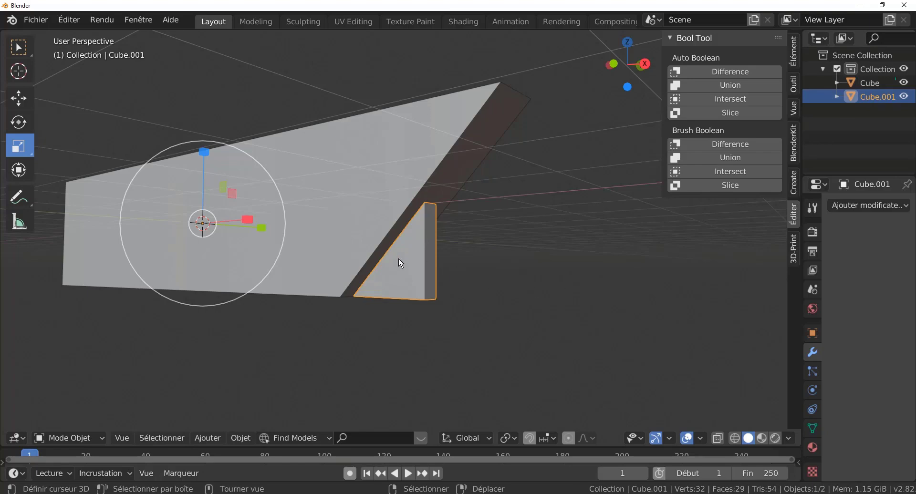
pyautogui.press('Tab')
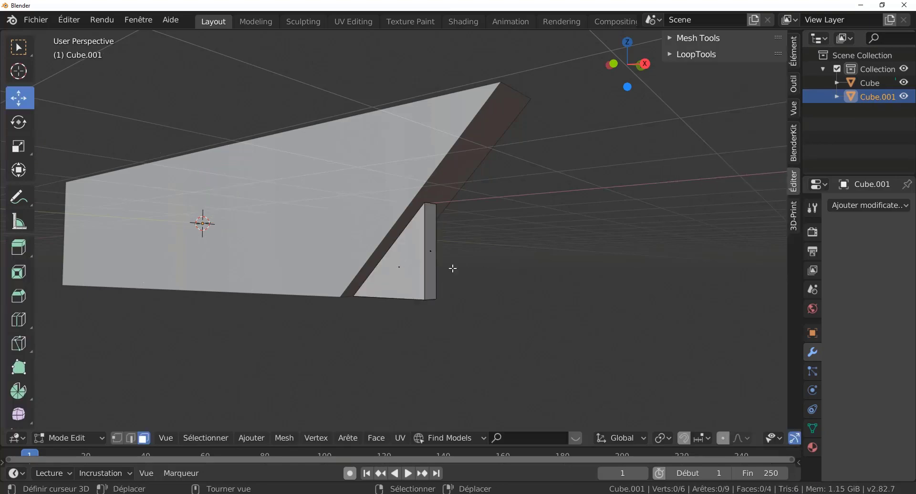
pyautogui.press('KP_Divide')
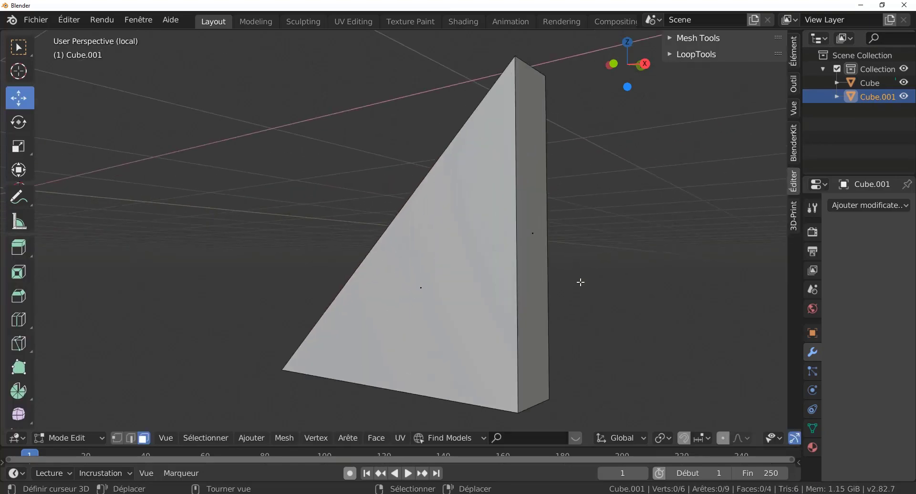
pyautogui.moveTo(619, 285); pyautogui.dragTo(647, 307, button='middle')
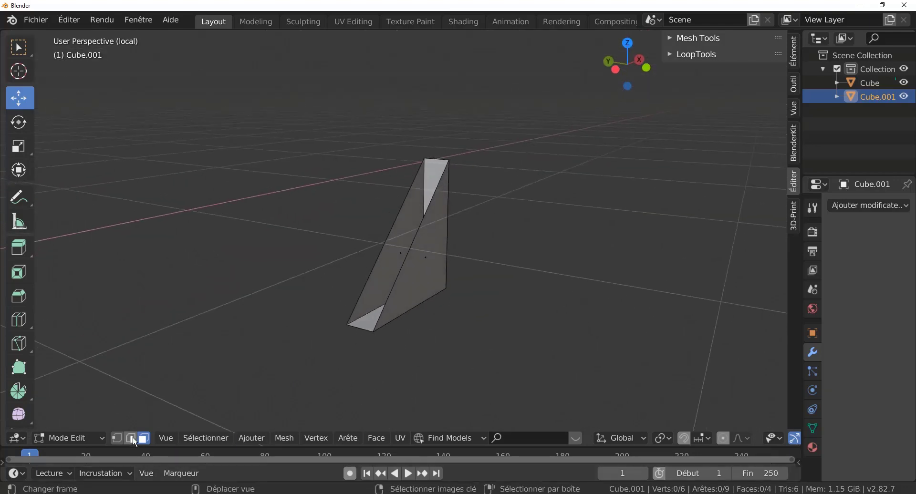
# Fill the open slanted side of the tenon piece between its two diagonal edges and return to the full scene
pyautogui.click(130, 438)
pyautogui.click(408, 253)
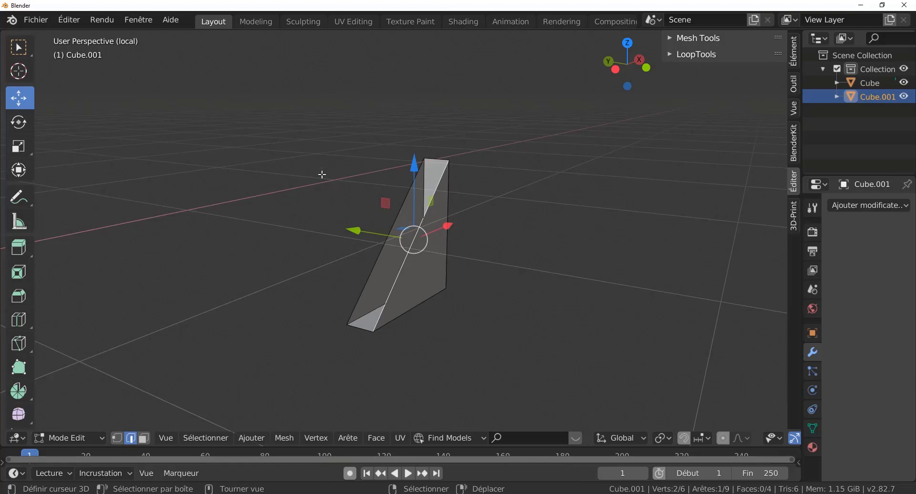
pyautogui.keyDown('shift'); pyautogui.rightClick(363, 217); pyautogui.keyUp('shift')
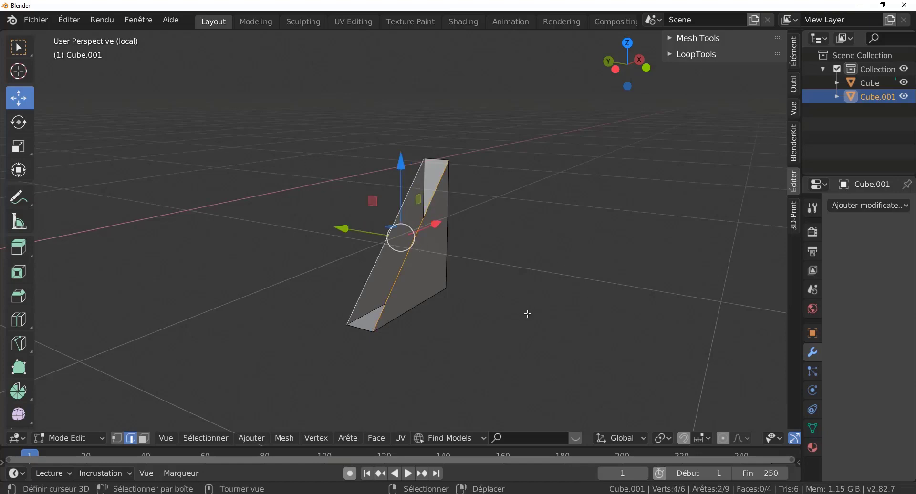
pyautogui.press('f')
pyautogui.moveTo(530, 313); pyautogui.dragTo(429, 317, button='middle')
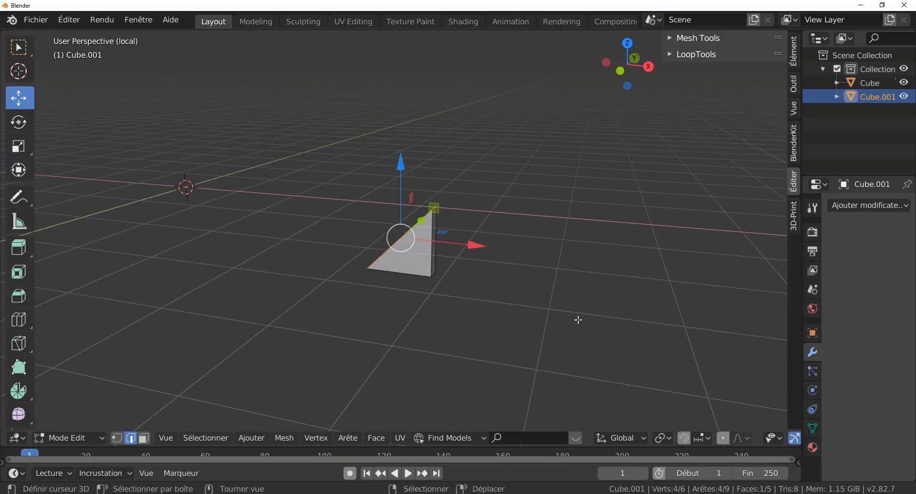
pyautogui.press('KP_Divide')
pyautogui.moveTo(554, 323); pyautogui.dragTo(499, 313, button='middle')
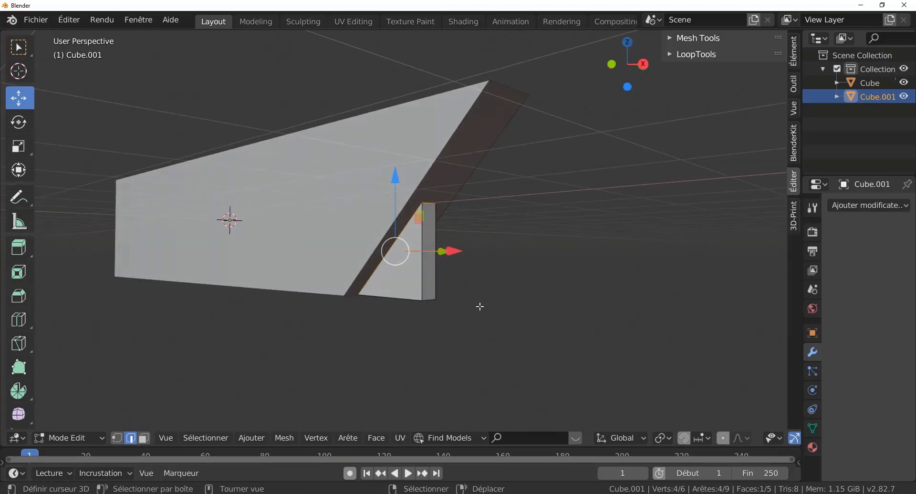
pyautogui.moveTo(489, 266); pyautogui.dragTo(416, 265, button='middle')
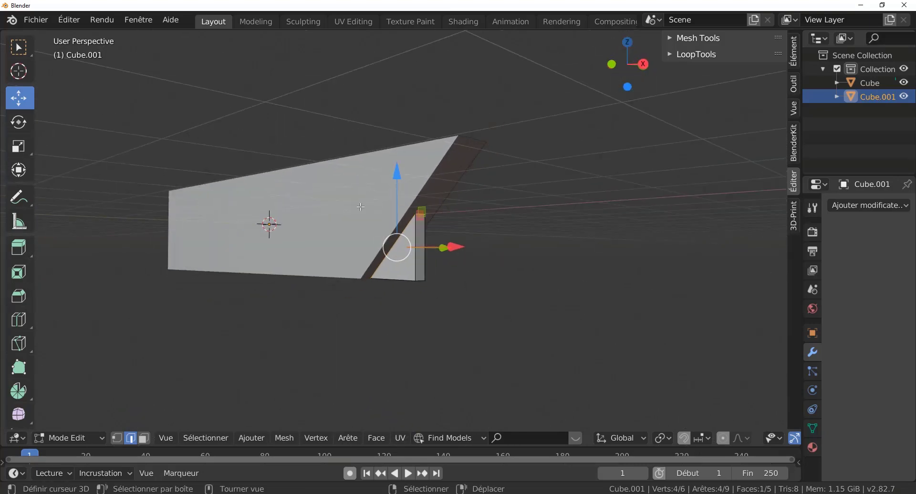
pyautogui.moveTo(475, 229); pyautogui.dragTo(517, 245, button='middle')
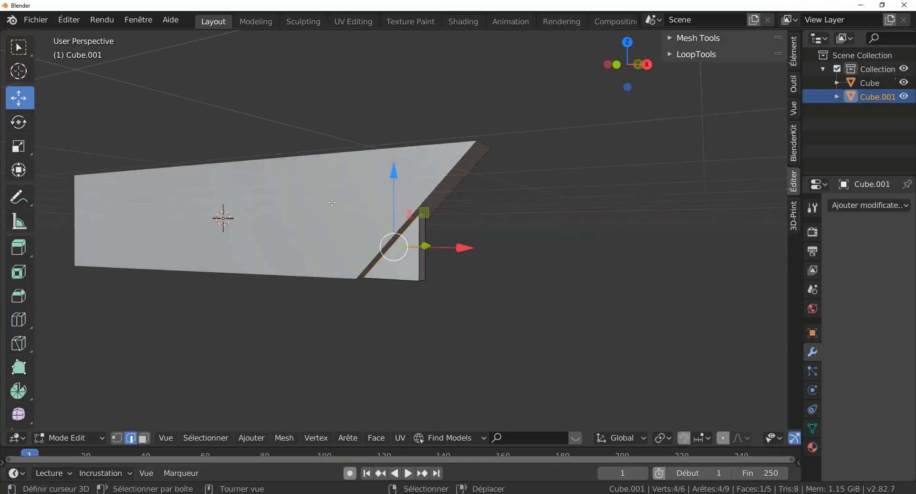
pyautogui.press('Tab')
pyautogui.press('Tab')
pyautogui.hotkey('alt', 'a')
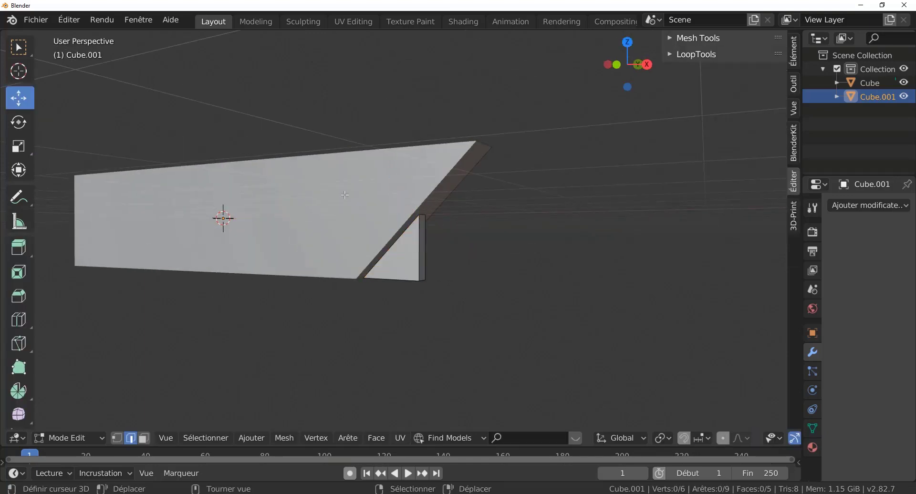
# Leave mesh editing on the tenon piece and duplicate the mitred board in place as a separate object
pyautogui.press('Tab')
pyautogui.click(345, 195)
pyautogui.scroll(-2, 530, 244)
pyautogui.moveTo(553, 261); pyautogui.dragTo(557, 263, button='middle')
pyautogui.press('KP_1')
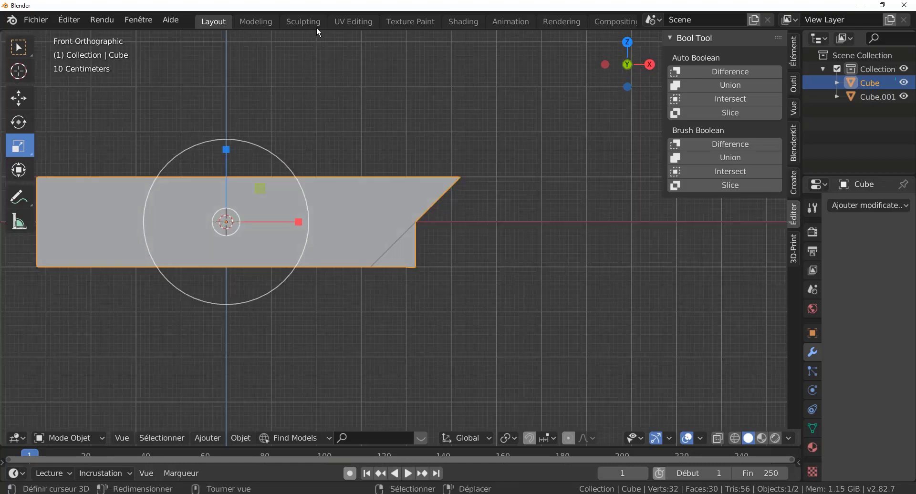
pyautogui.keyDown('shift'); pyautogui.moveTo(366, 67); pyautogui.dragTo(425, 88, button='middle'); pyautogui.keyUp('shift')
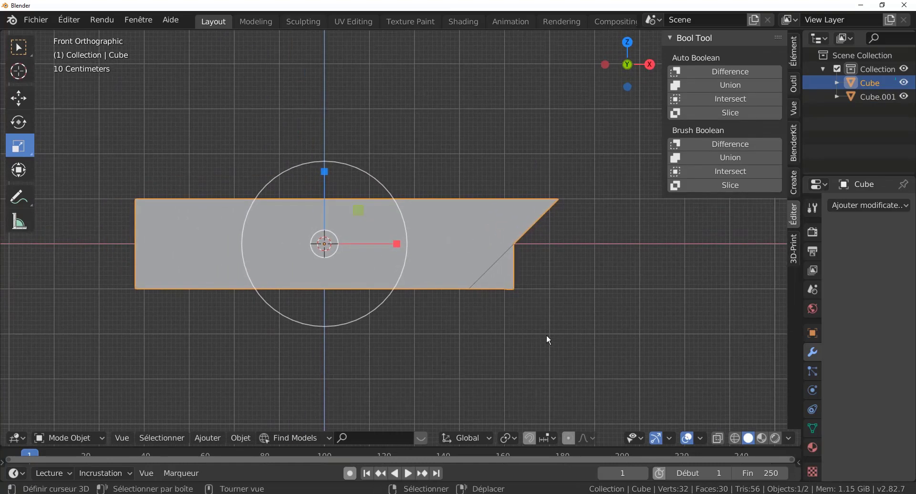
pyautogui.hotkey('shift', 'd')
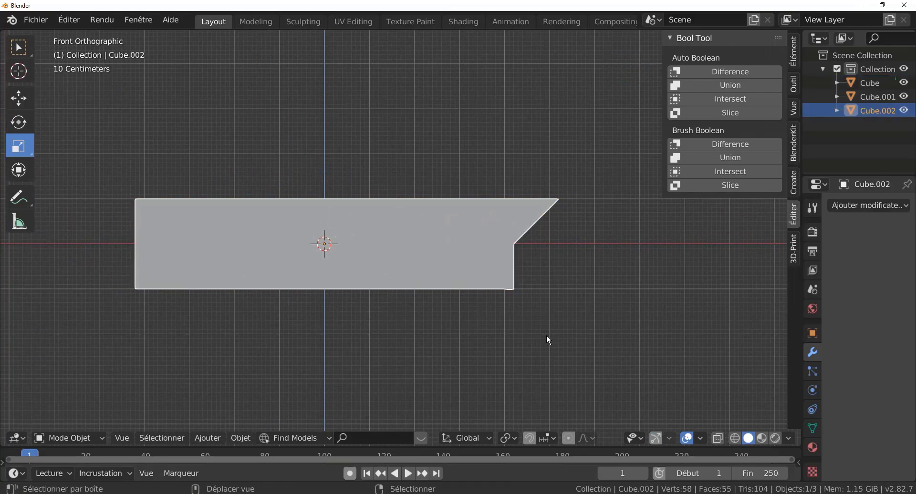
pyautogui.press('Escape')
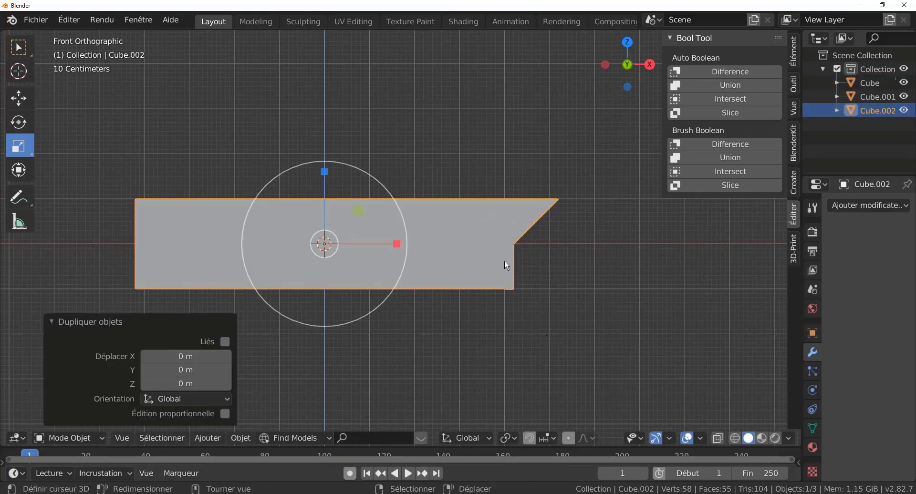
# Delete one of the two overlapping mitred boards, keeping a single board with the separated tenon piece
pyautogui.moveTo(523, 370); pyautogui.dragTo(485, 373, button='middle')
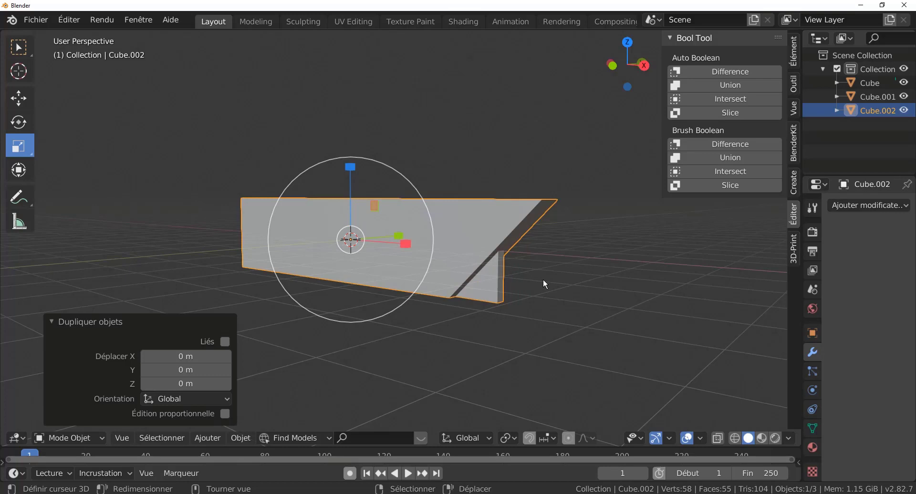
pyautogui.click(494, 241)
pyautogui.press('g')
pyautogui.click(354, 142)
pyautogui.press('Delete')
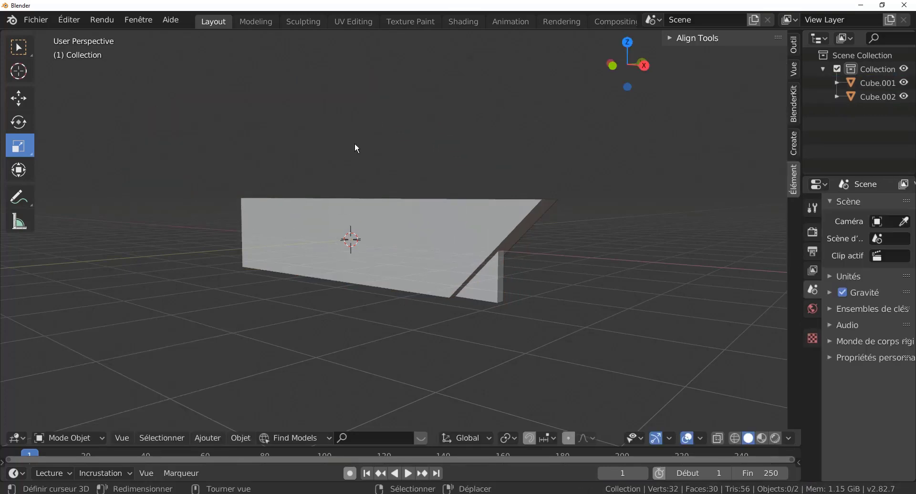
pyautogui.moveTo(514, 281); pyautogui.dragTo(502, 287, button='middle')
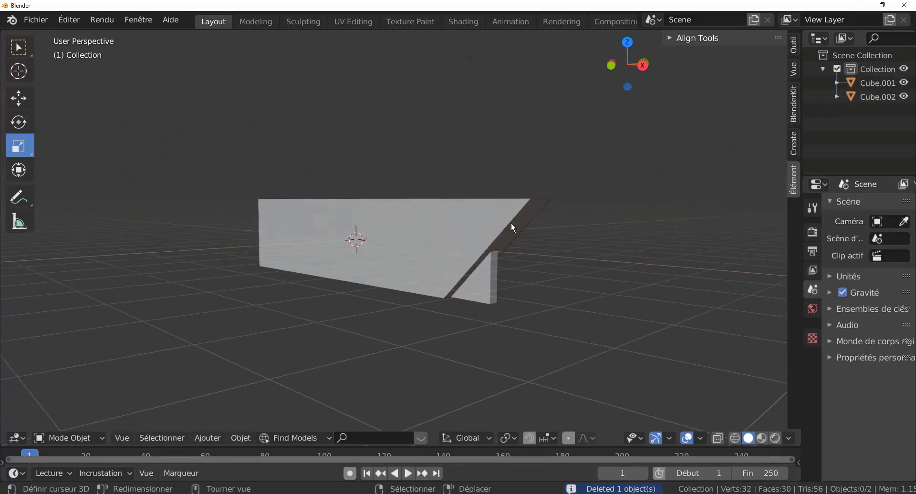
pyautogui.moveTo(548, 249); pyautogui.dragTo(466, 218, button='middle')
pyautogui.scroll(-6, 465, 212)
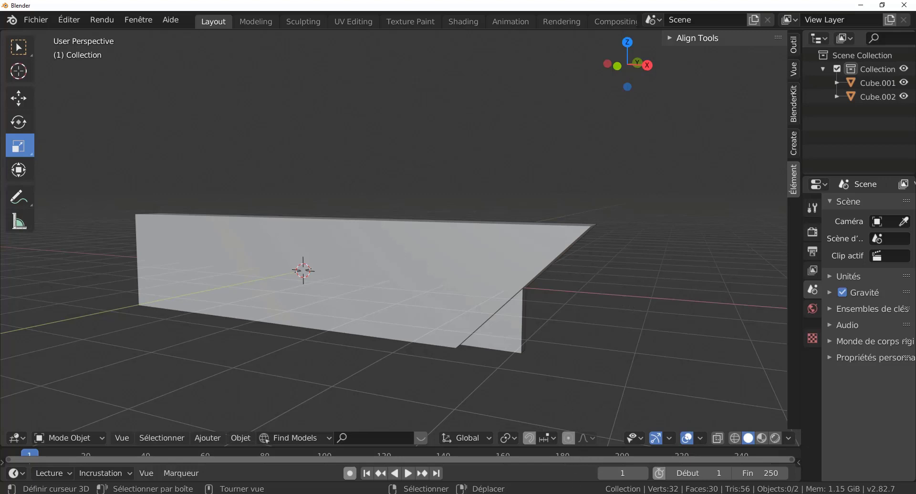
# Switch to XnView and compare the mortise-and-tenon drawings in BPT03_12-01.jpg with the half-lap joints in BPT03_12-02.jpg
pyautogui.moveTo(573, 493)
pyautogui.click(567, 471)
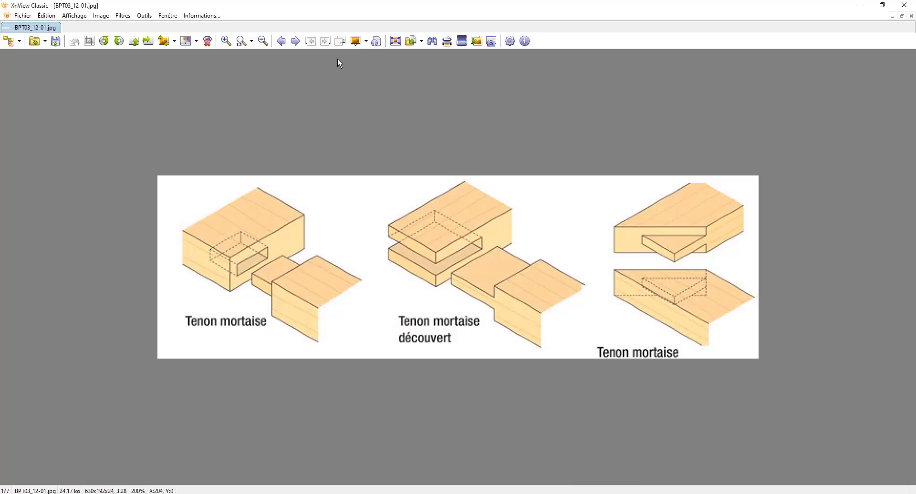
pyautogui.click(297, 42)
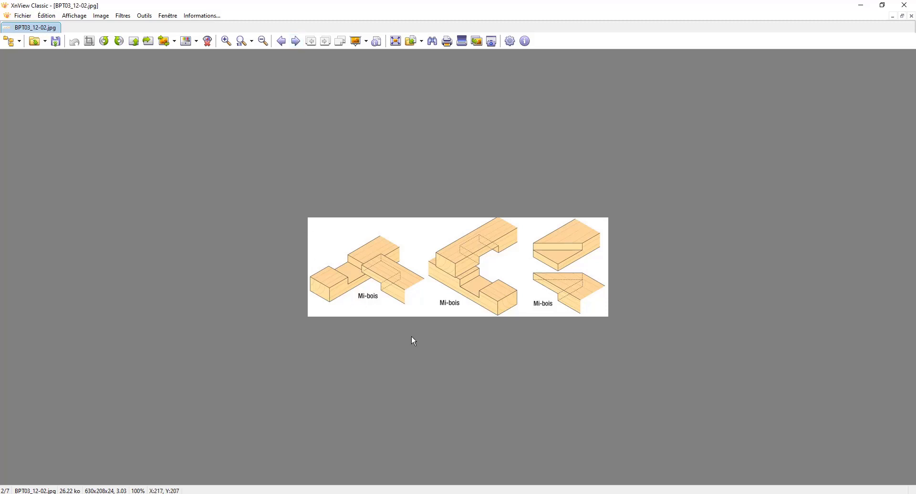
pyautogui.keyDown('ctrl'); pyautogui.scroll(2, 411, 337); pyautogui.keyUp('ctrl')
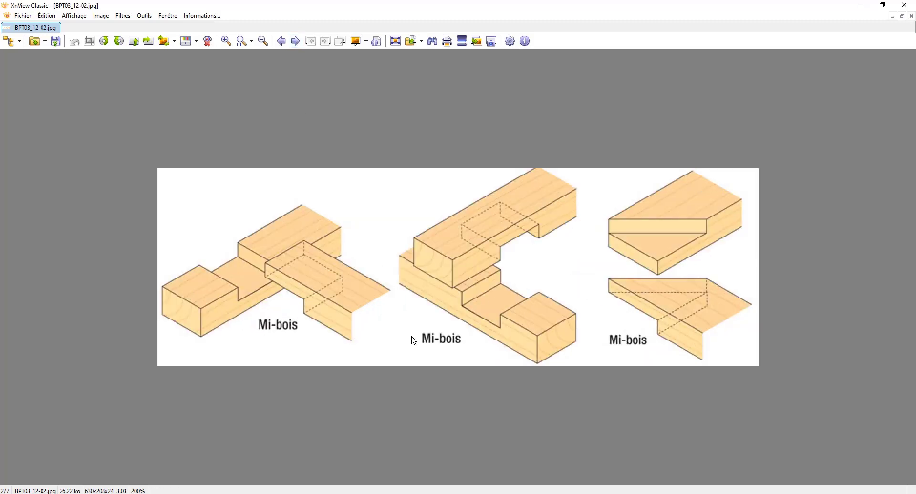
pyautogui.click(281, 42)
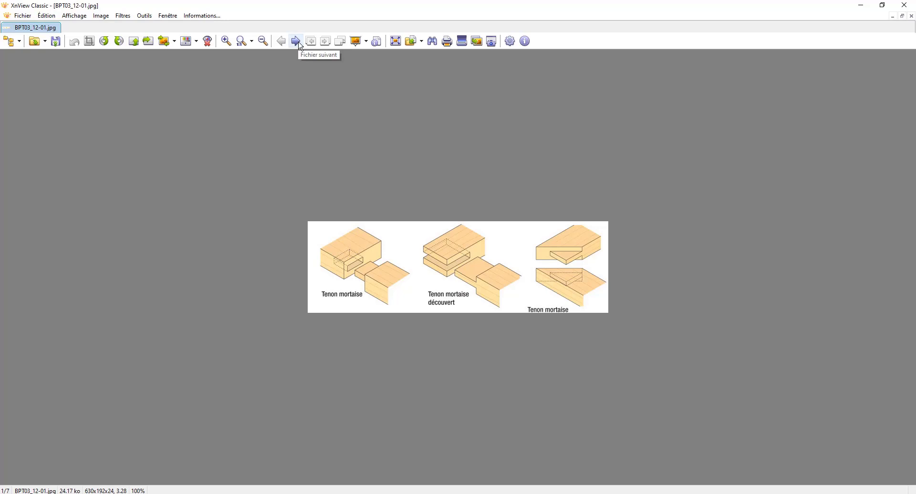
pyautogui.click(296, 41)
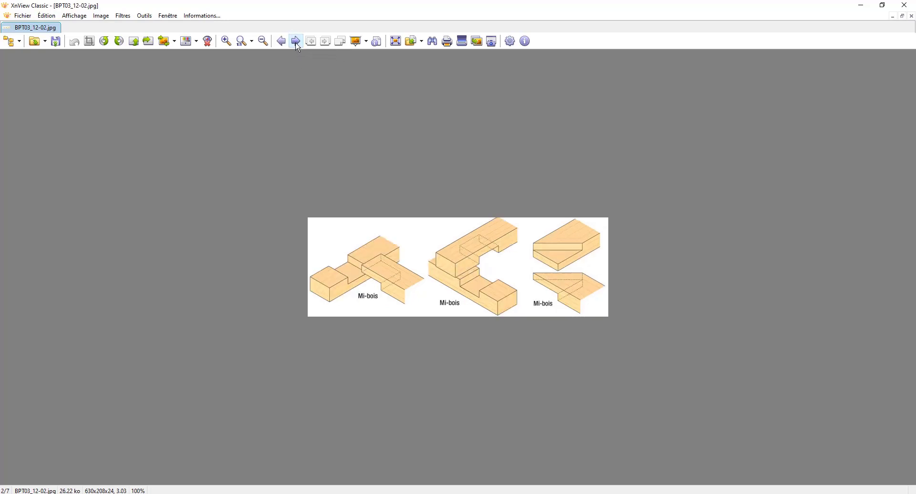
# Examine the dovetail and triangular half-laps in BPT03_12-02bis-x630.gif and the straight and dovetail corner joints in BPT03_12-03-x630.gif
pyautogui.click(296, 42)
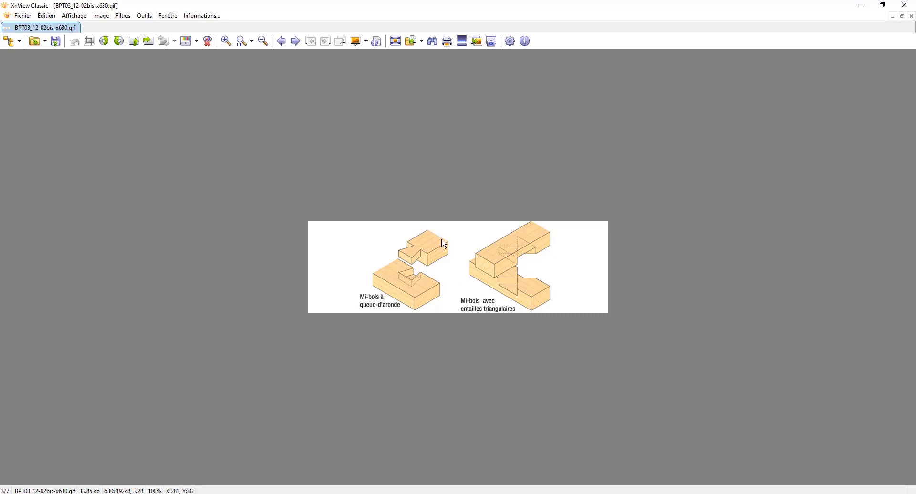
pyautogui.keyDown('ctrl'); pyautogui.scroll(2, 431, 252); pyautogui.keyUp('ctrl')
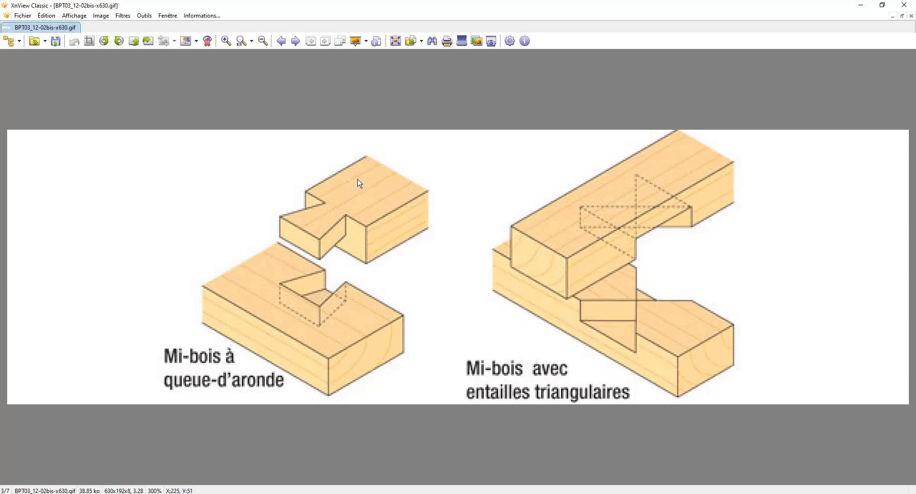
pyautogui.click(296, 42)
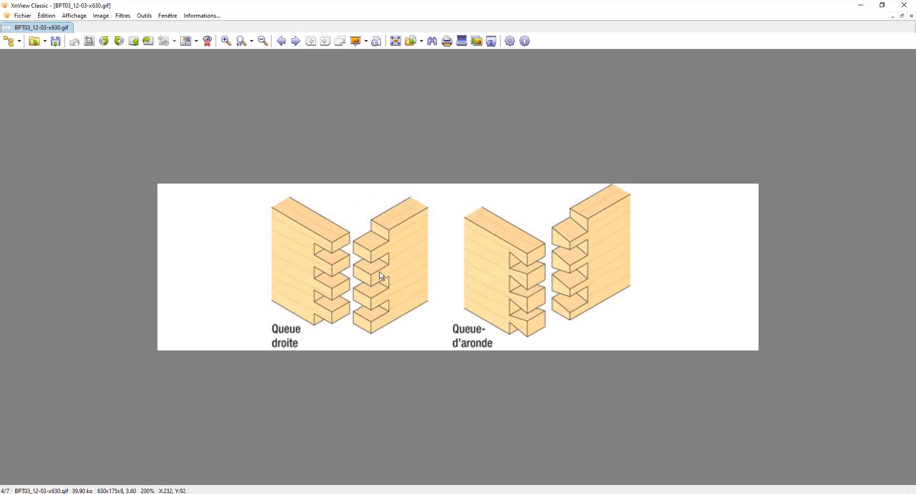
pyautogui.click(282, 44)
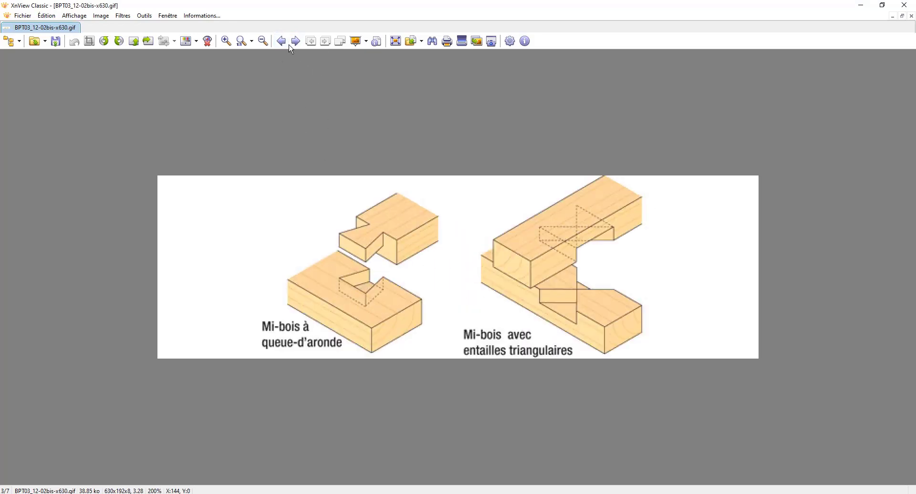
pyautogui.click(298, 43)
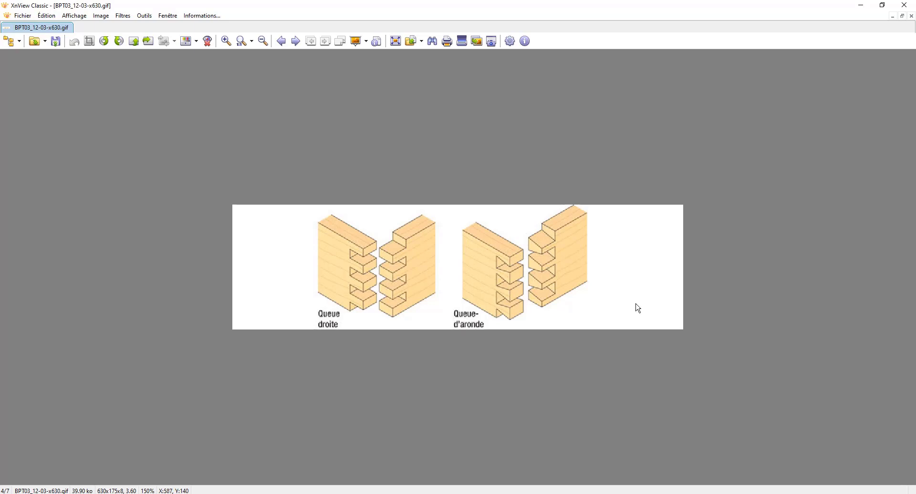
pyautogui.scroll(1, 630, 309)
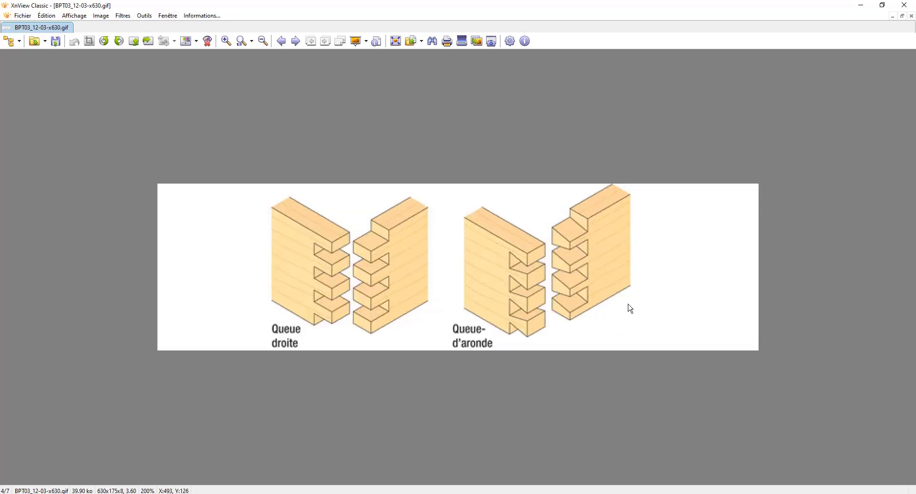